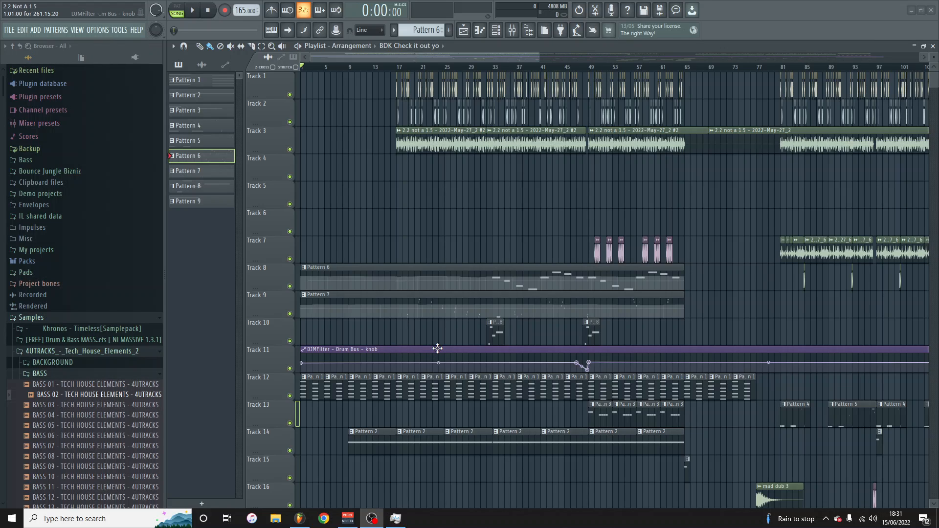
# Play the song arrangement from its beginning to preview the whole track, and stop playback.
pyautogui.click(209, 14)
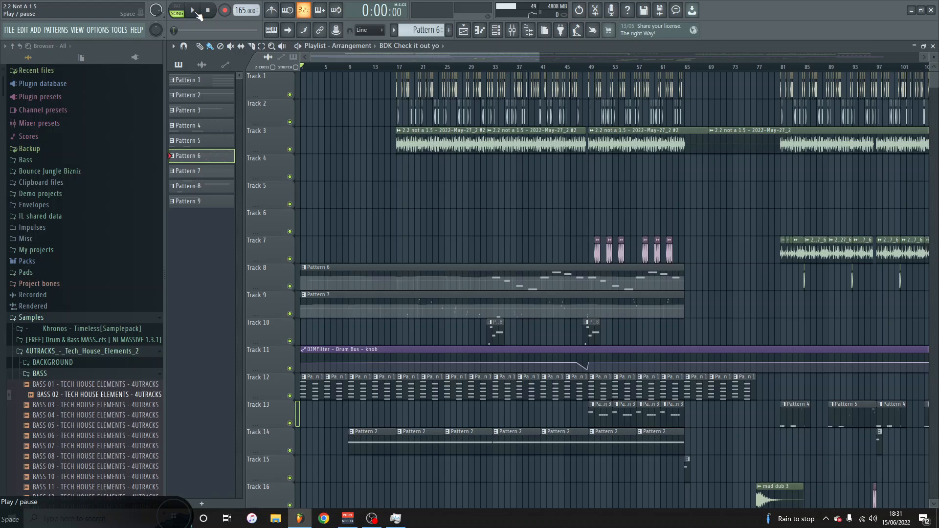
pyautogui.click(195, 12)
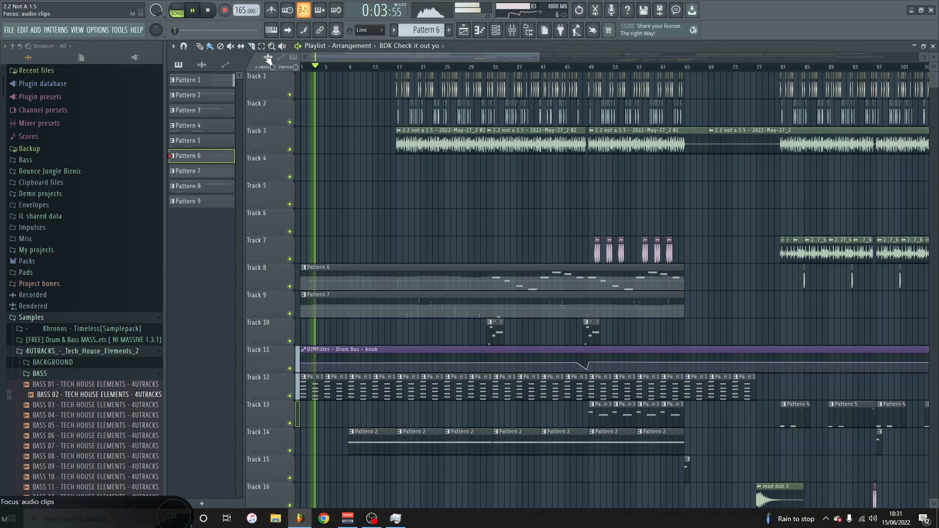
pyautogui.keyDown('ctrl'); pyautogui.rightClick(341, 142); pyautogui.keyUp('ctrl')
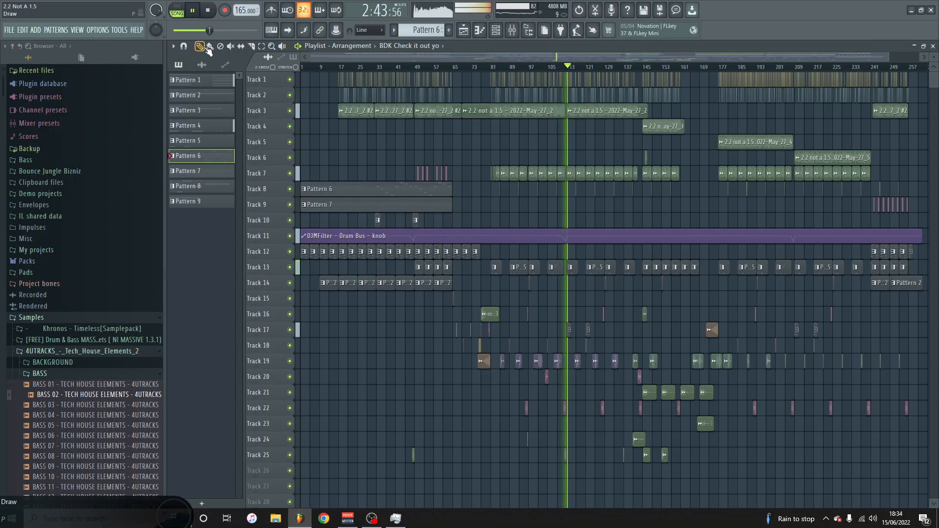
pyautogui.click(209, 11)
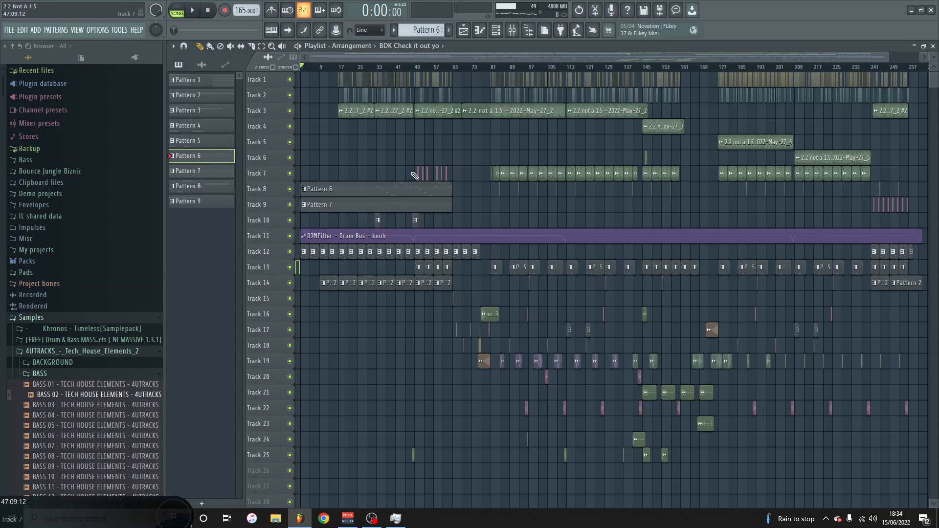
# Increase the height of Track 3 in the playlist and examine the break's waveform from bar 17.
pyautogui.scroll(4, 372, 169)
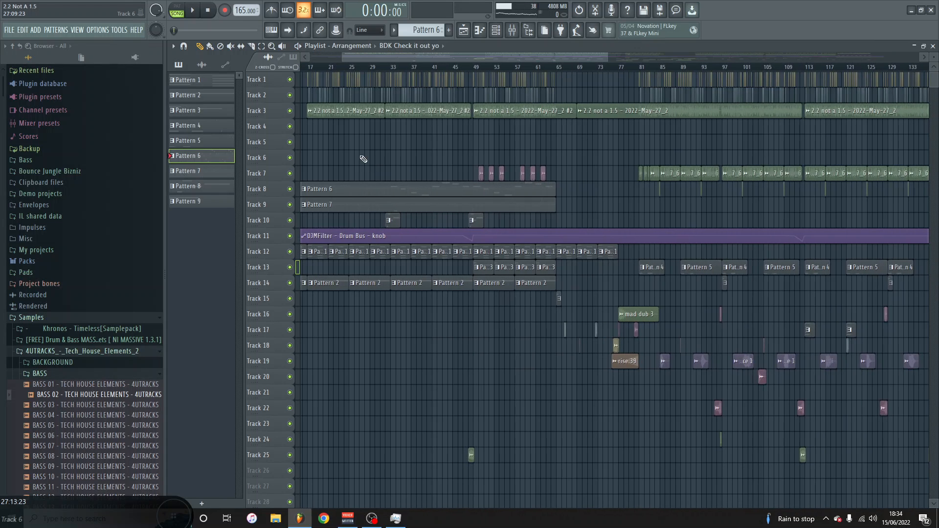
pyautogui.moveTo(266, 119); pyautogui.dragTo(268, 162)
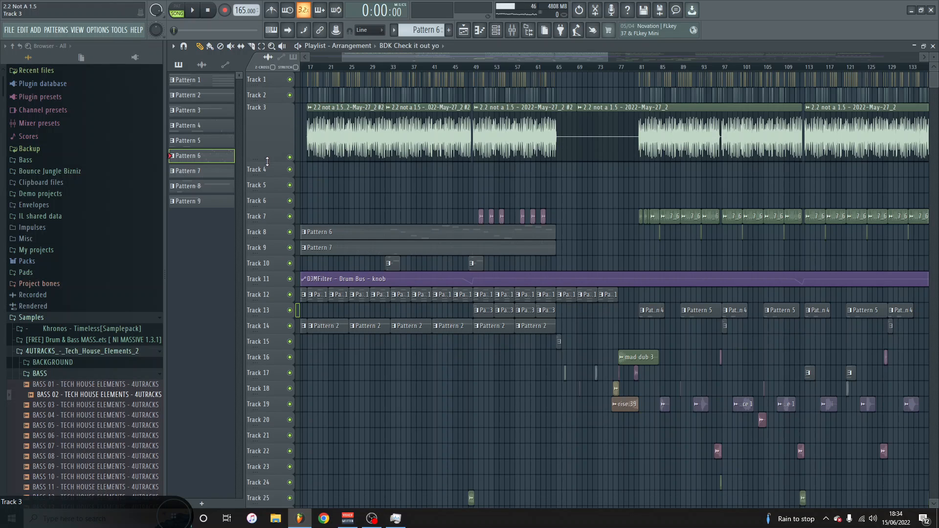
pyautogui.scroll(4, 296, 142)
pyautogui.scroll(3, 322, 150)
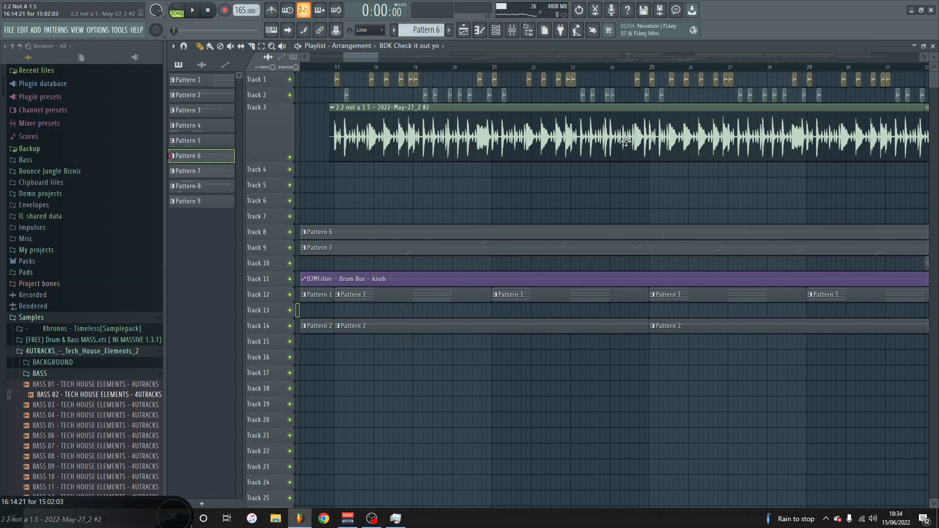
pyautogui.scroll(-3, 564, 145)
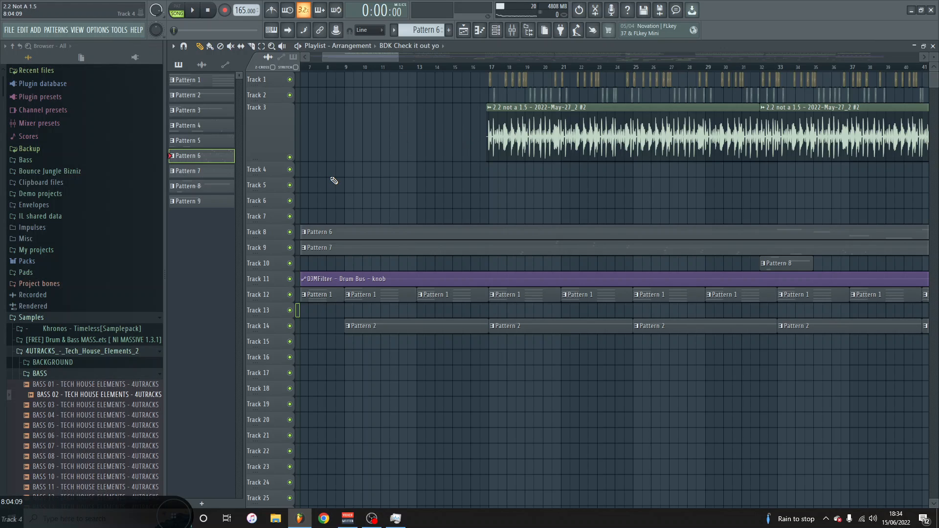
# Add a Slicex channel to the channel rack and close its plugin window.
pyautogui.click(495, 34)
pyautogui.click(434, 248)
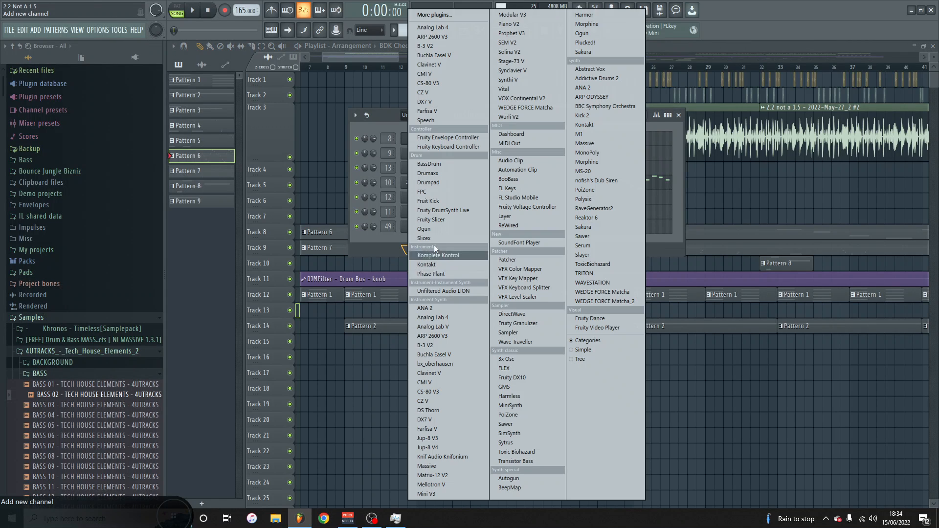
pyautogui.click(430, 238)
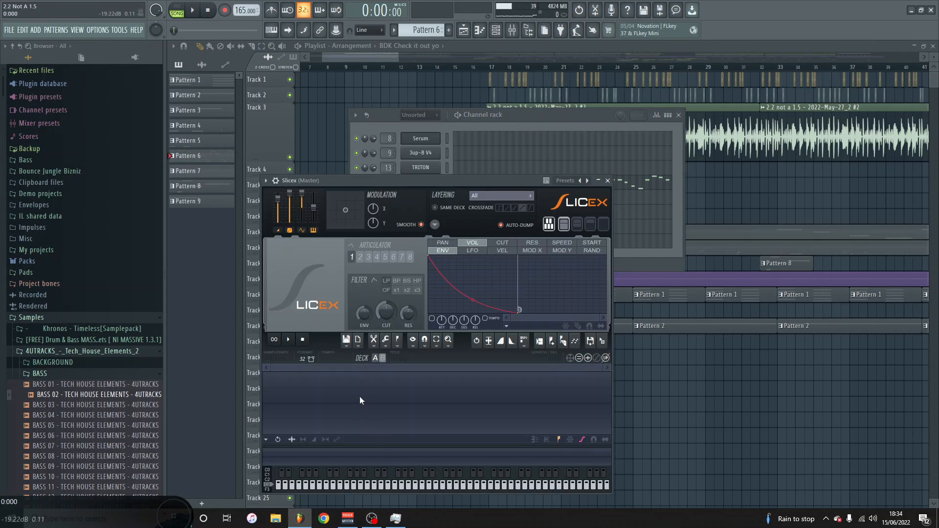
pyautogui.click(608, 181)
pyautogui.click(679, 115)
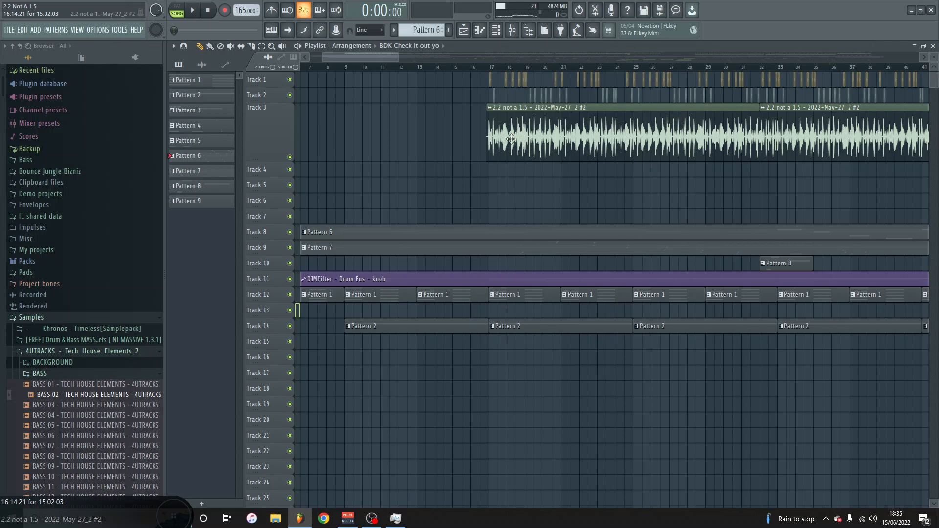
# Look at the Slicex channel's piano roll, and delete the Slicex channel from the channel rack.
pyautogui.click(496, 32)
pyautogui.click(473, 244)
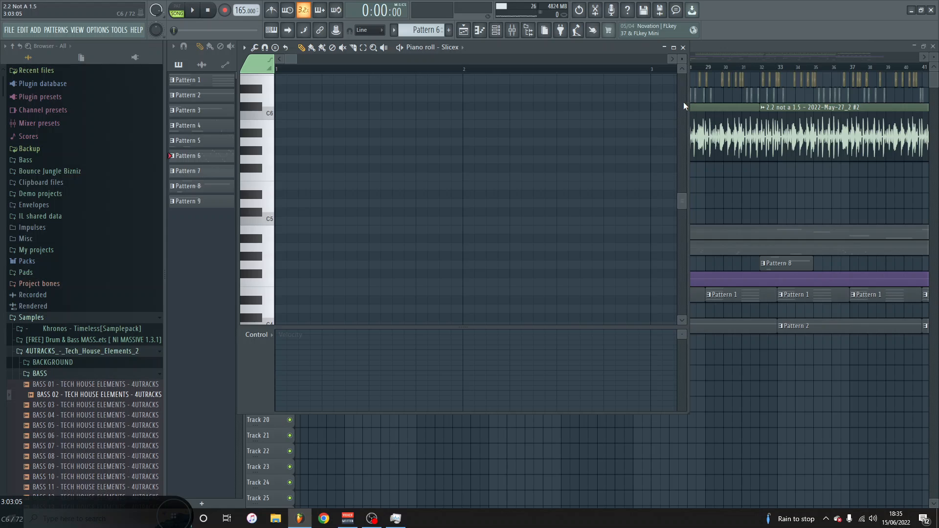
pyautogui.click(683, 46)
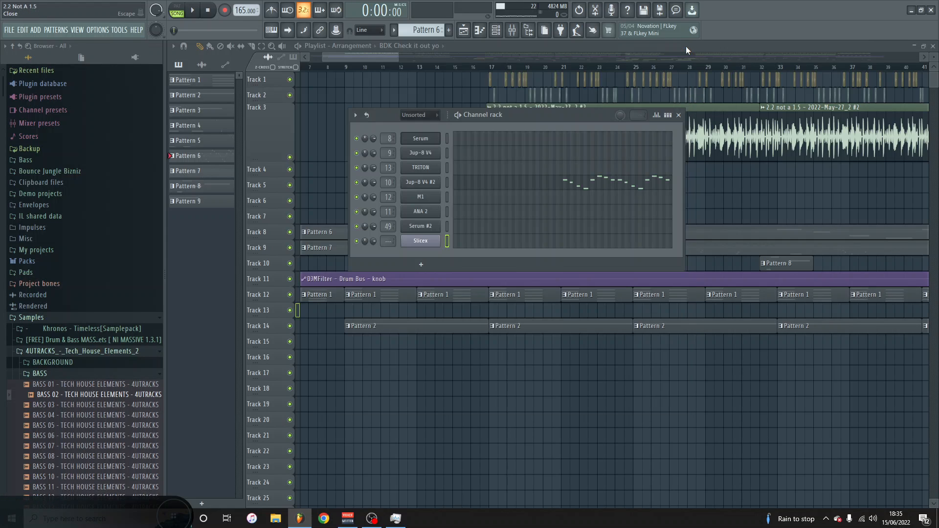
pyautogui.rightClick(438, 241)
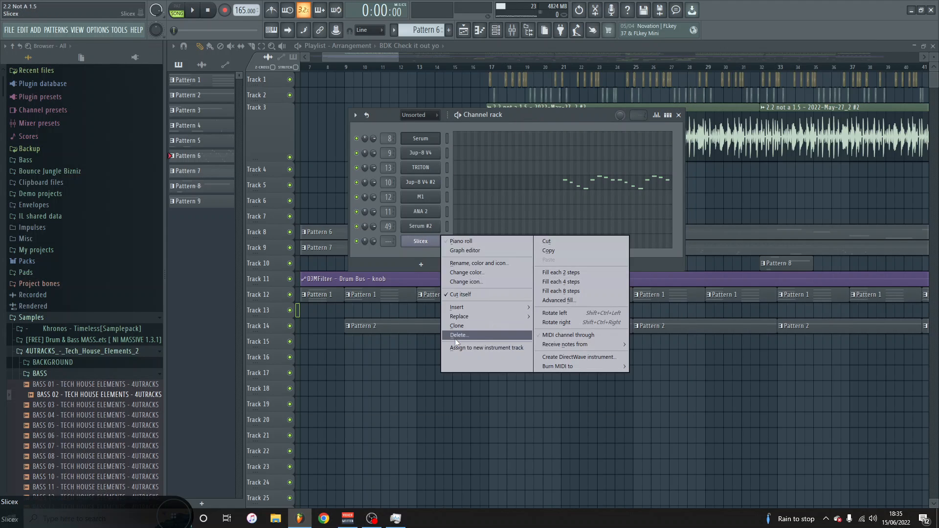
pyautogui.click(455, 335)
pyautogui.click(509, 291)
pyautogui.click(679, 115)
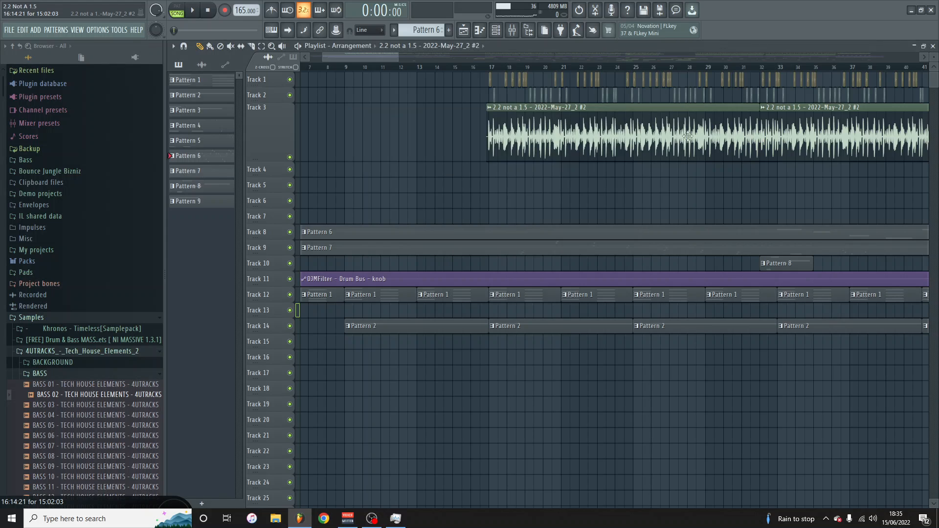
# Solo Track 3 in the playlist and play its break clip from just before bar 17.
pyautogui.scroll(3, 667, 132)
pyautogui.scroll(-1, 570, 119)
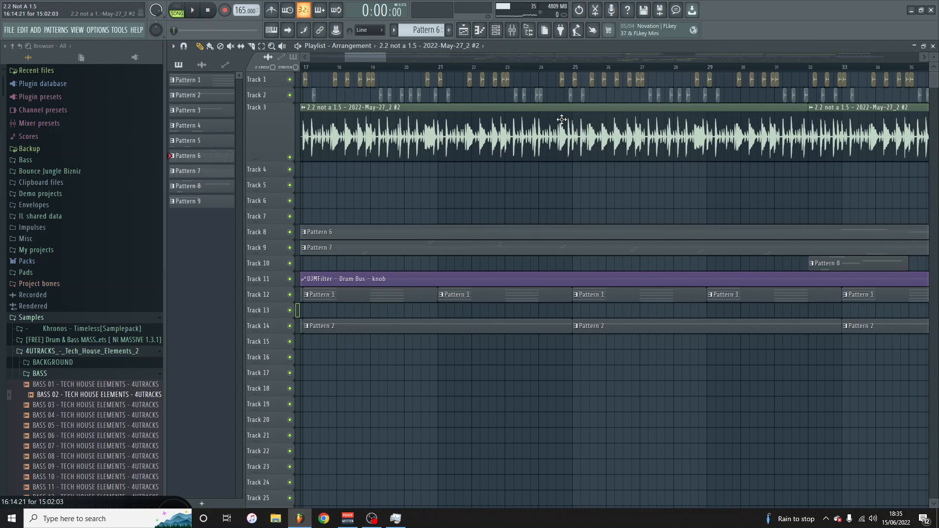
pyautogui.scroll(-1, 561, 119)
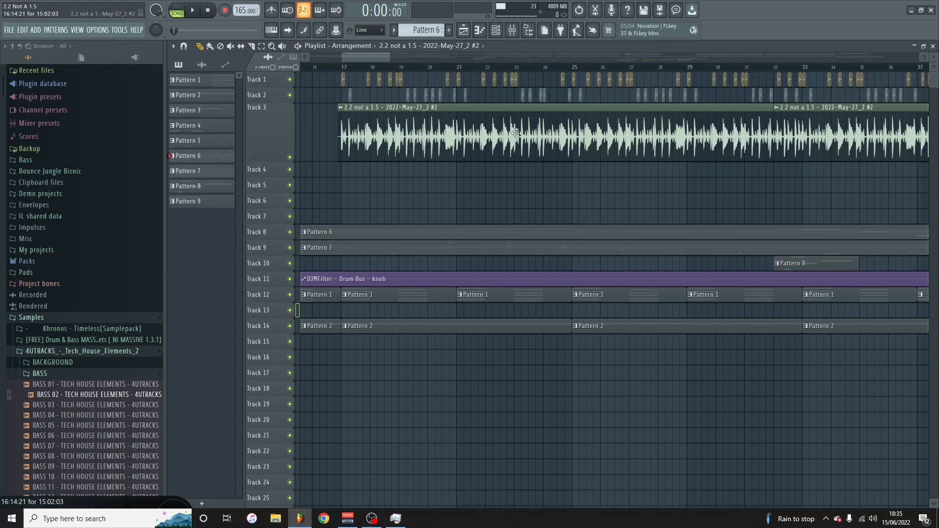
pyautogui.scroll(3, 514, 133)
pyautogui.scroll(-2, 515, 134)
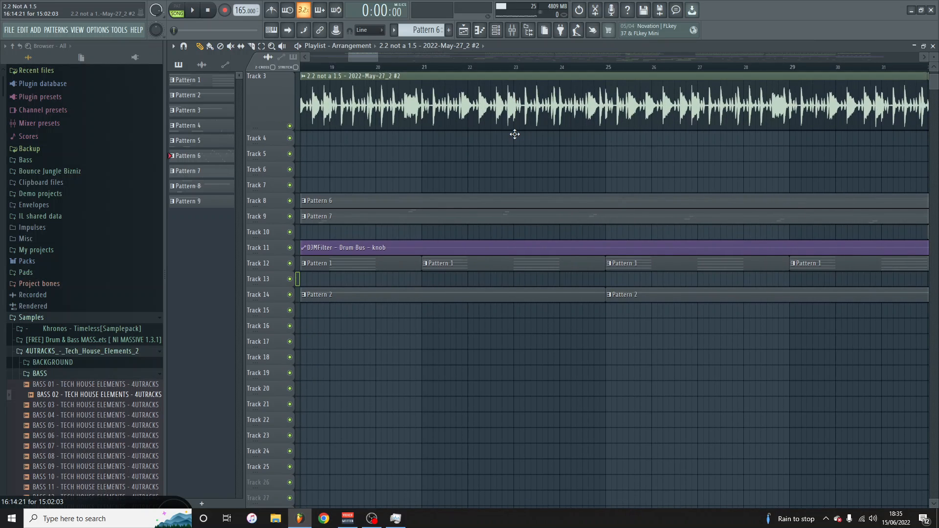
pyautogui.scroll(2, 515, 134)
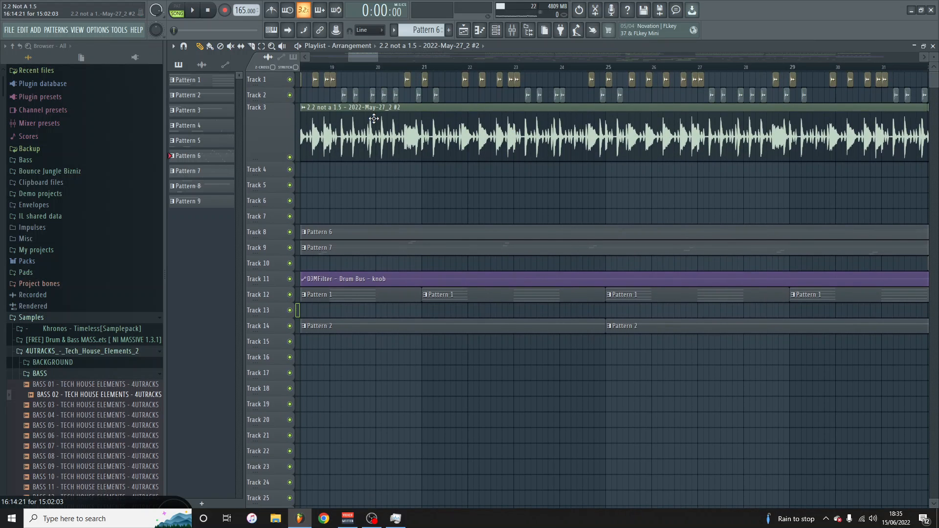
pyautogui.keyDown('ctrl'); pyautogui.click(290, 157); pyautogui.keyUp('ctrl')
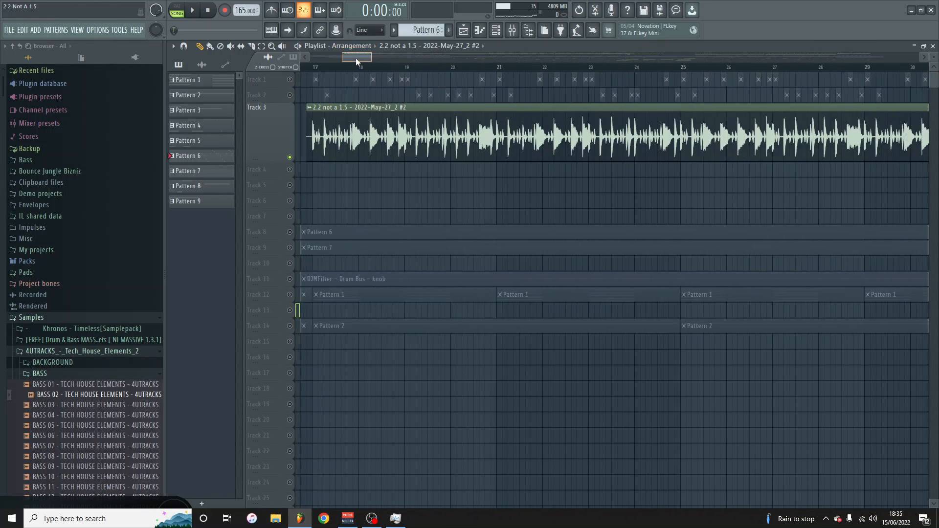
pyautogui.hscroll(-4, 356, 58)
pyautogui.click(417, 71)
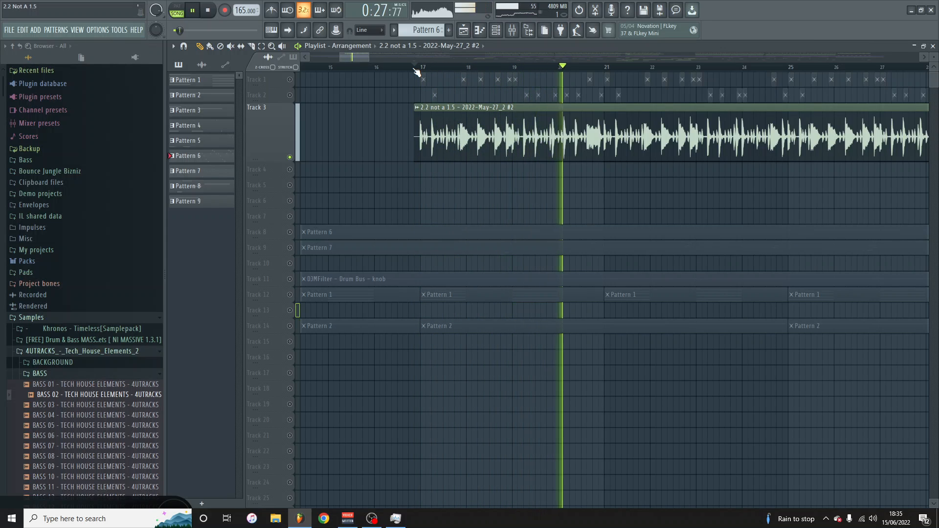
pyautogui.press('space')
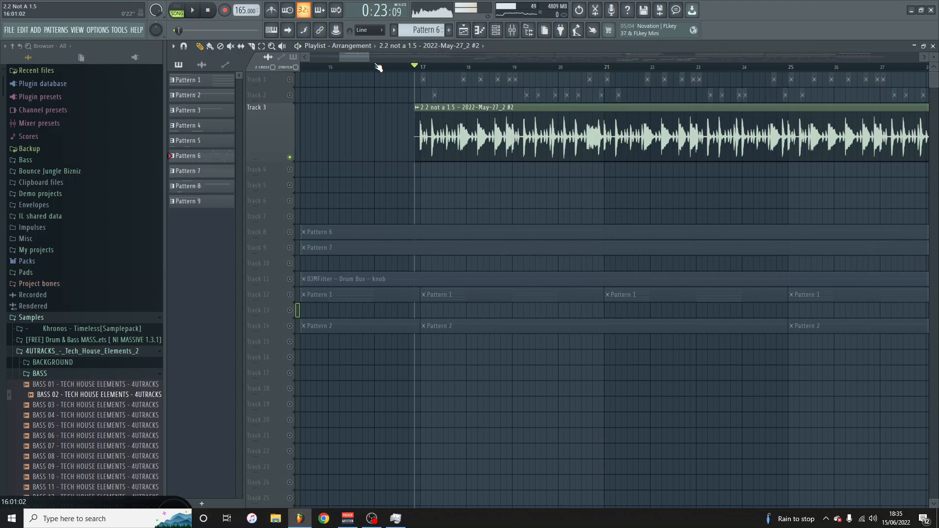
# Open the mixer and bring up the Break 1 track's effect chain.
pyautogui.click(511, 31)
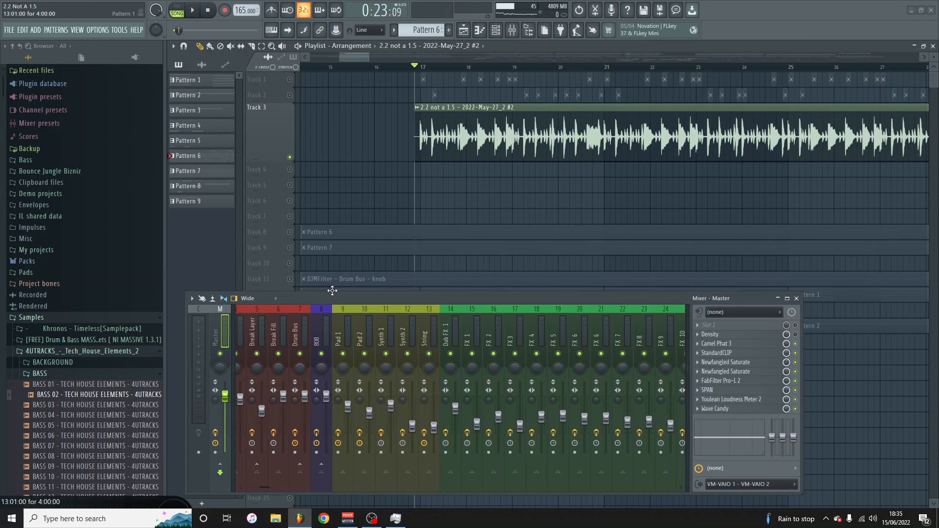
pyautogui.moveTo(357, 292); pyautogui.dragTo(289, 285)
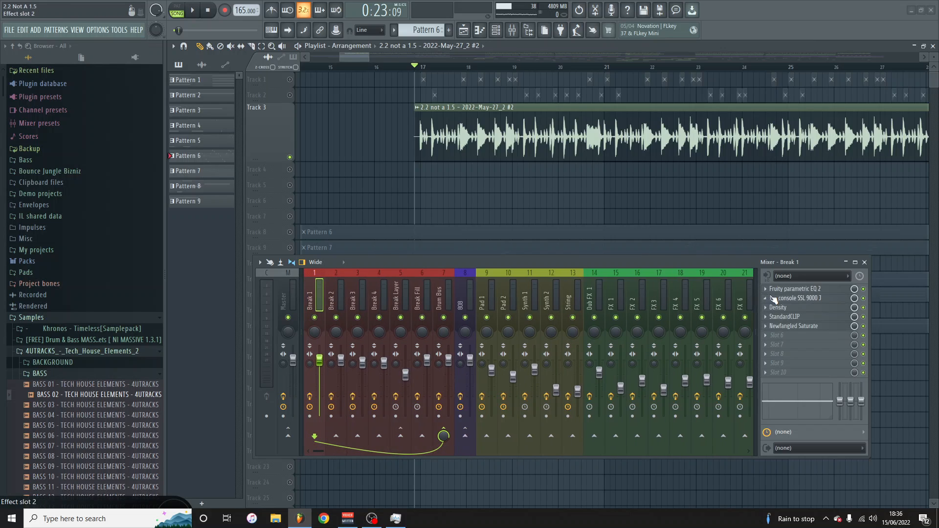
pyautogui.moveTo(662, 262); pyautogui.dragTo(589, 254)
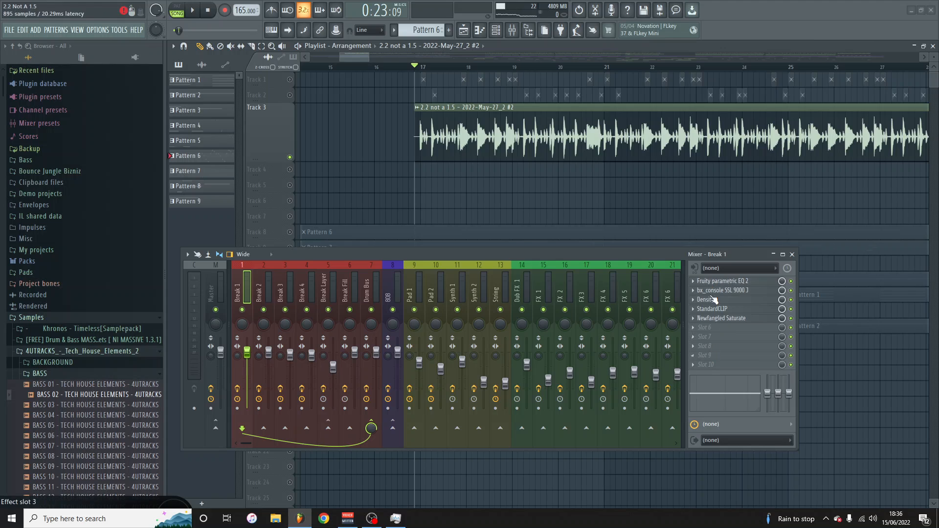
# Play the soloed break with the mixer placed below its clip, and stop playback.
pyautogui.press('space')
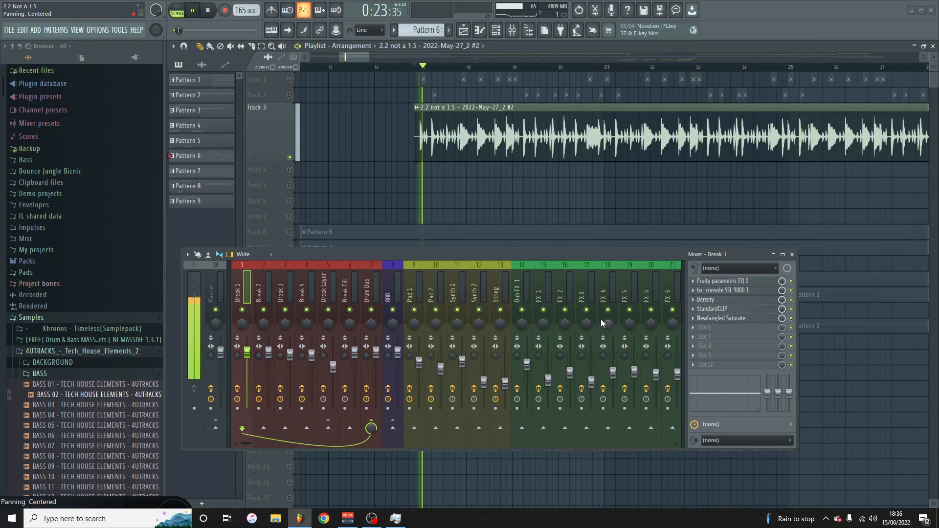
pyautogui.scroll(-2, 577, 227)
pyautogui.scroll(-2, 542, 213)
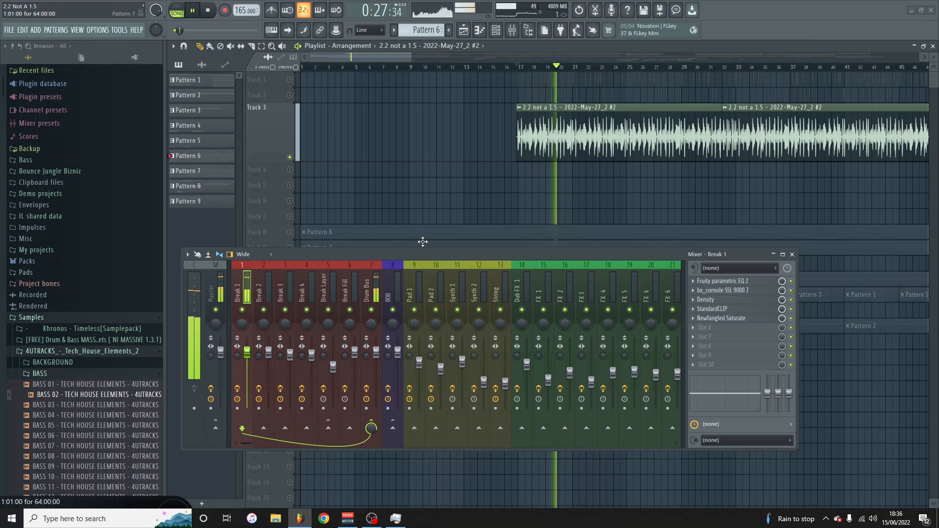
pyautogui.moveTo(427, 253); pyautogui.dragTo(501, 297)
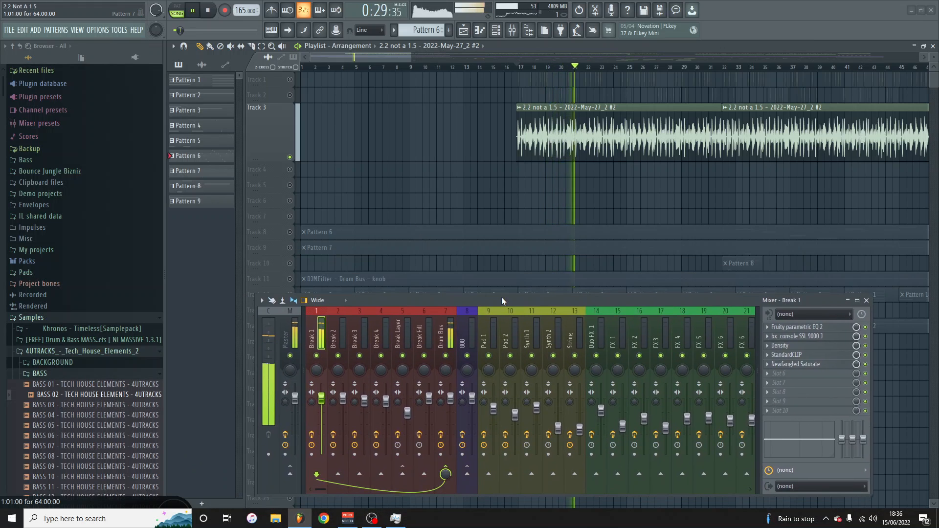
pyautogui.press('space')
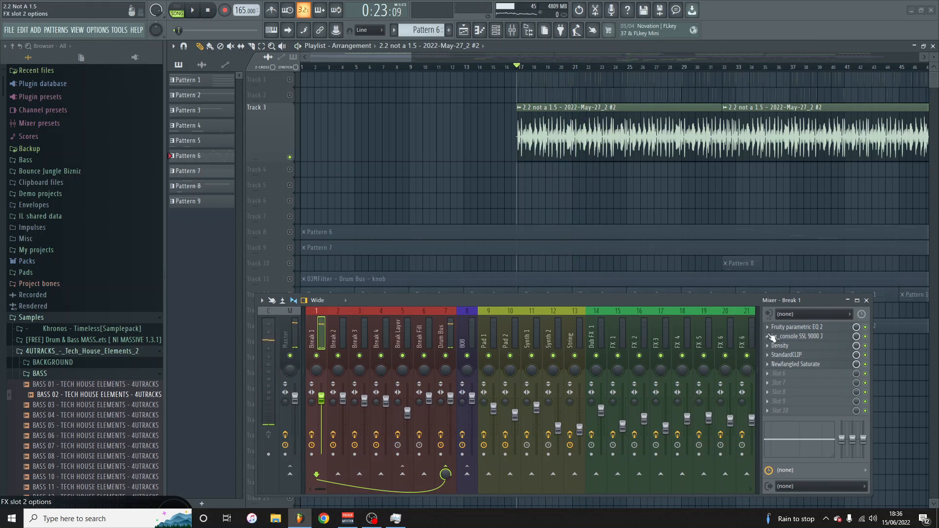
# In Break 1's Fruity parametric EQ 2, narrow band 4 to 0% bandwidth and move it to a higher frequency.
pyautogui.click(797, 327)
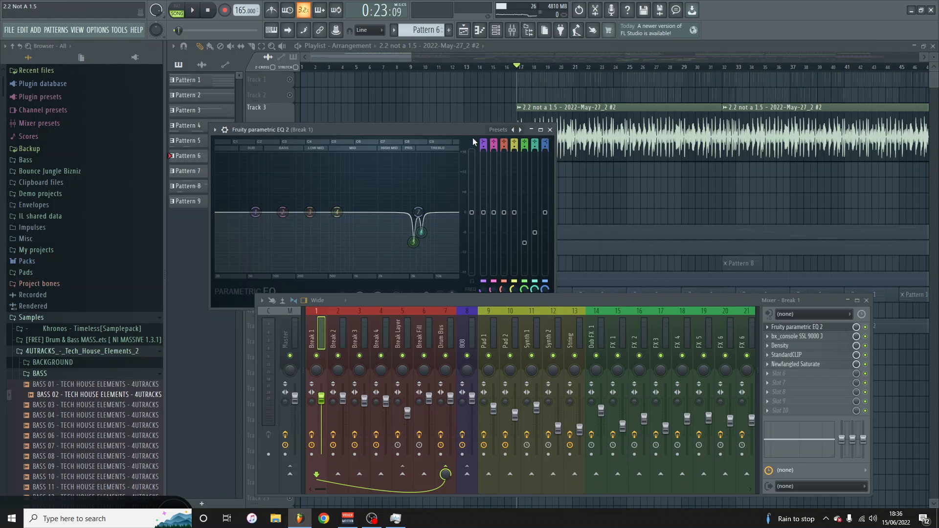
pyautogui.moveTo(470, 131); pyautogui.dragTo(468, 102)
pyautogui.moveTo(507, 274)
pyautogui.mouseDown()
pyautogui.moveTo(506, 303)
pyautogui.moveTo(509, 280)
pyautogui.mouseUp()
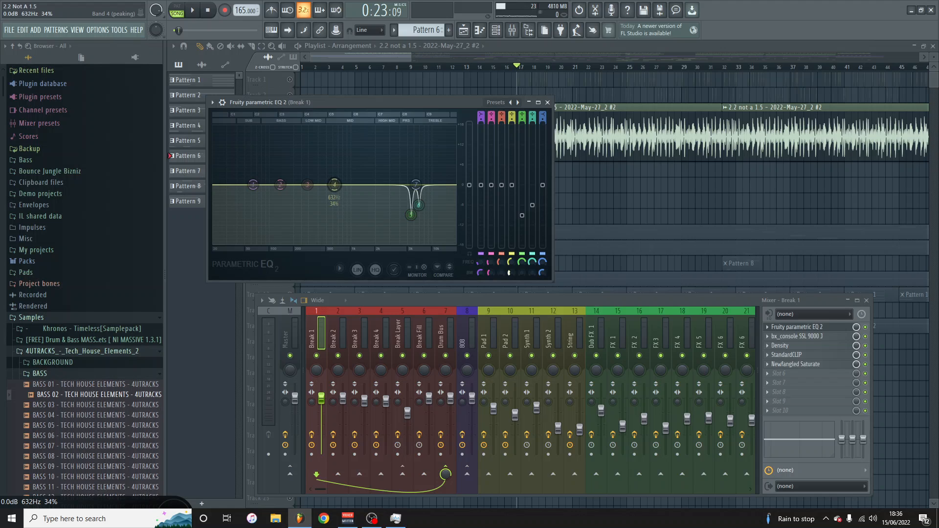
pyautogui.moveTo(509, 274); pyautogui.dragTo(508, 274)
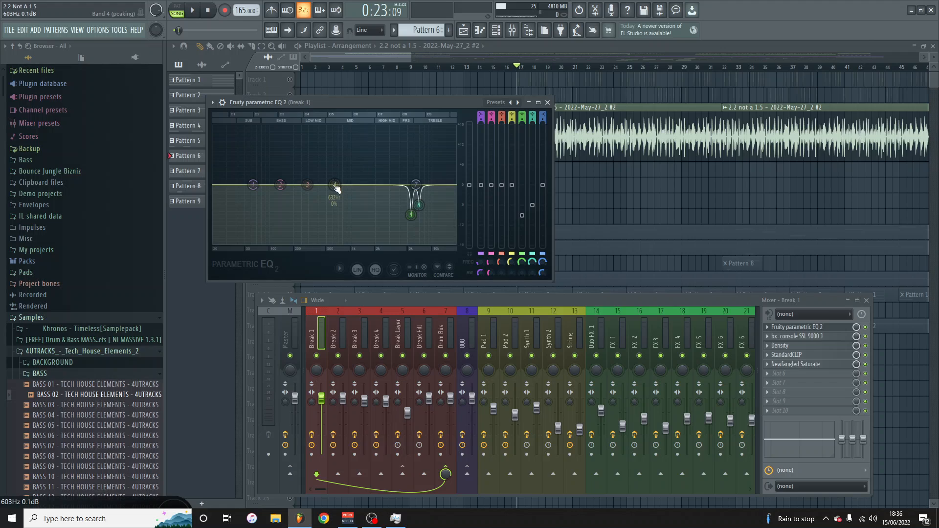
pyautogui.moveTo(333, 184); pyautogui.dragTo(373, 184)
# Play the soloed break, toggle the Fruity parametric EQ 2 slot on Break 1 to compare it, and stop playback.
pyautogui.press('space')
pyautogui.press('space')
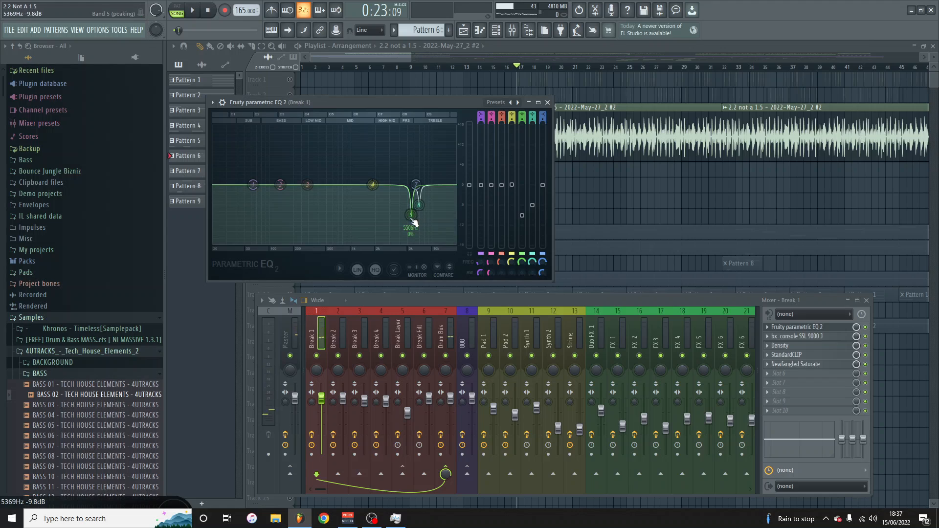
pyautogui.press('space')
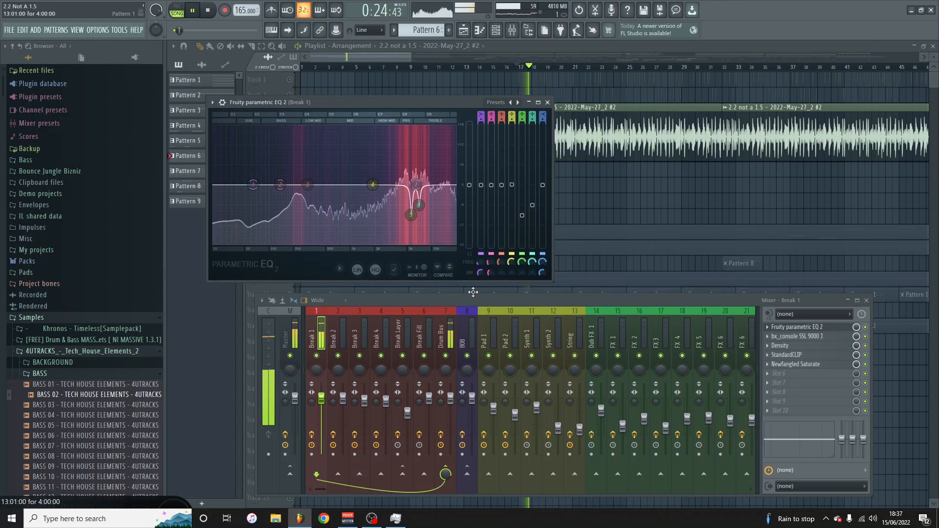
pyautogui.click(865, 328)
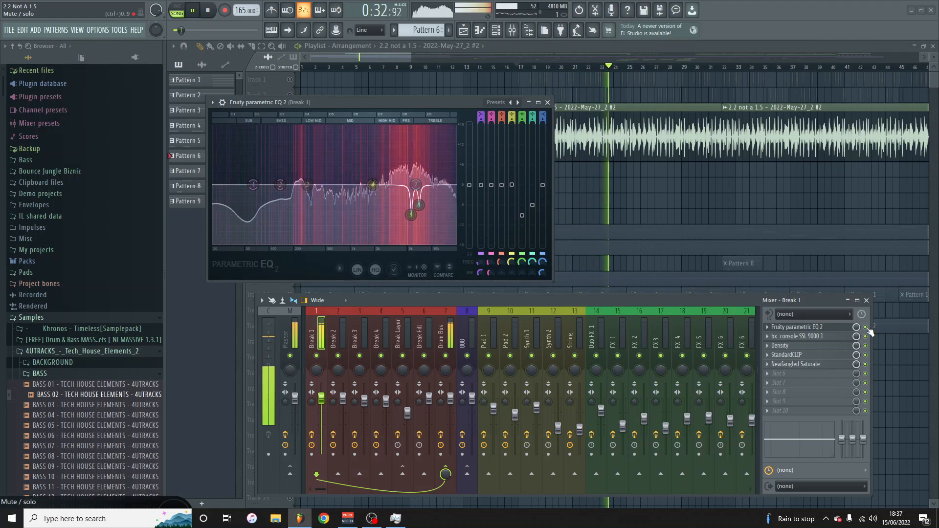
pyautogui.click(198, 13)
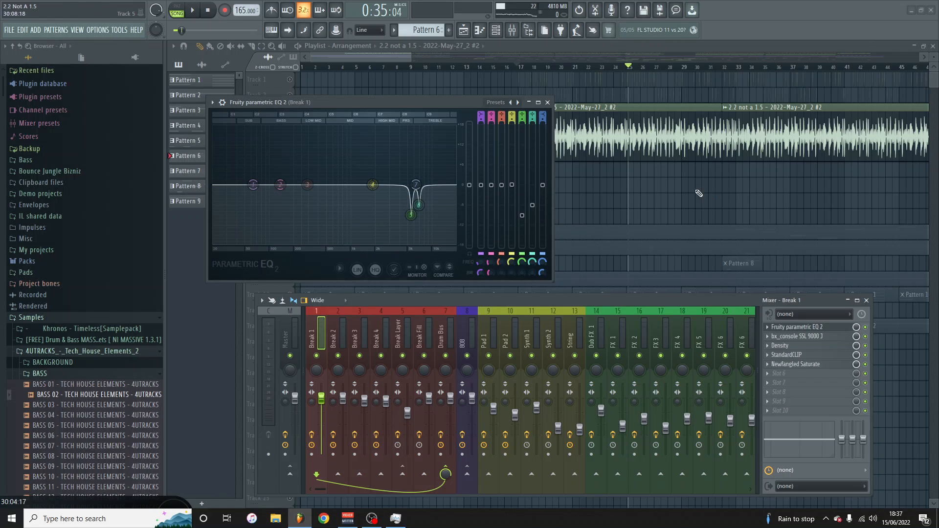
# Close the EQ, open bx_console SSL 9000 J from Break 1's chain, and arrange the mixer so the whole plugin is visible.
pyautogui.click(548, 102)
pyautogui.click(825, 336)
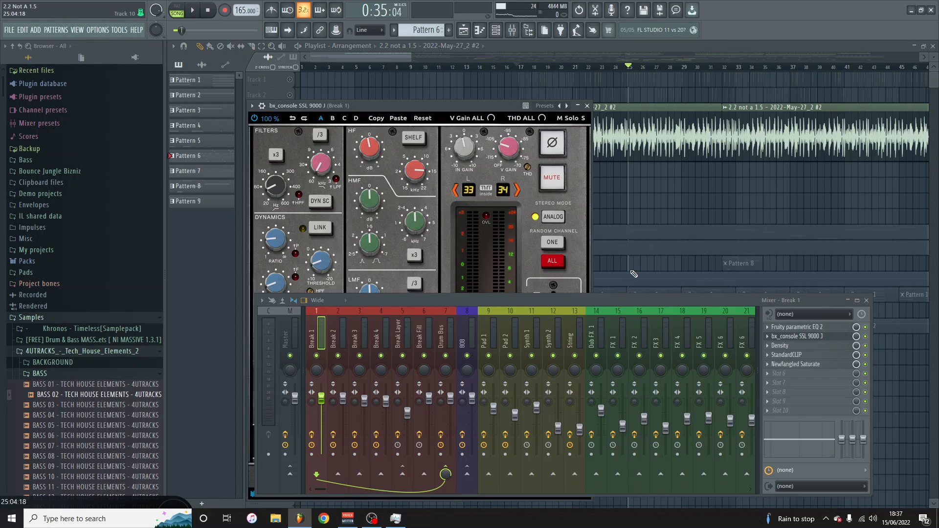
pyautogui.moveTo(597, 301); pyautogui.dragTo(929, 178)
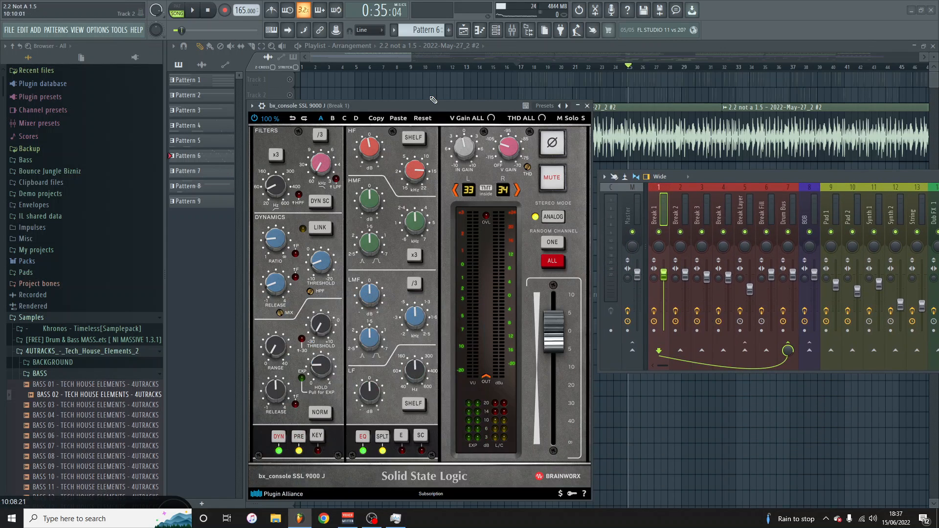
pyautogui.moveTo(394, 105); pyautogui.dragTo(413, 89)
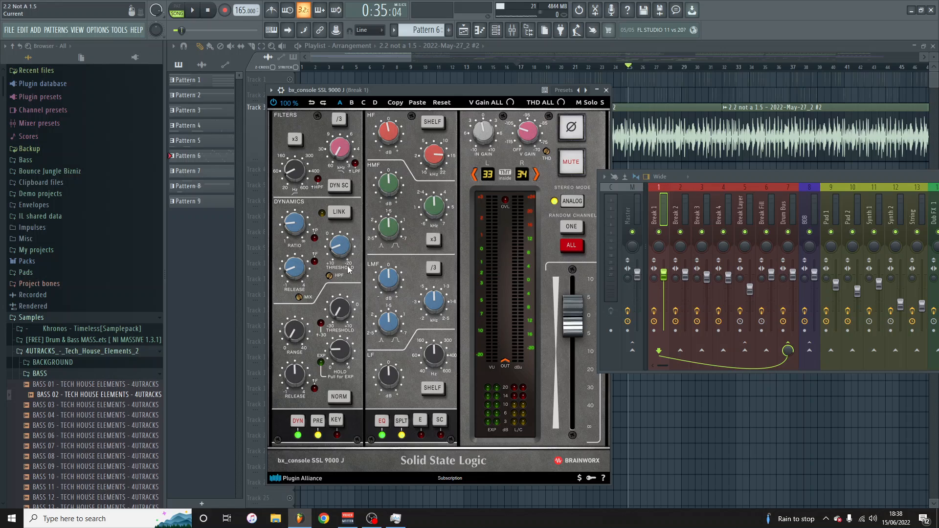
# Play the break in short passes through the SSL 9000 J, watching its level and gain-reduction meters.
pyautogui.press('space')
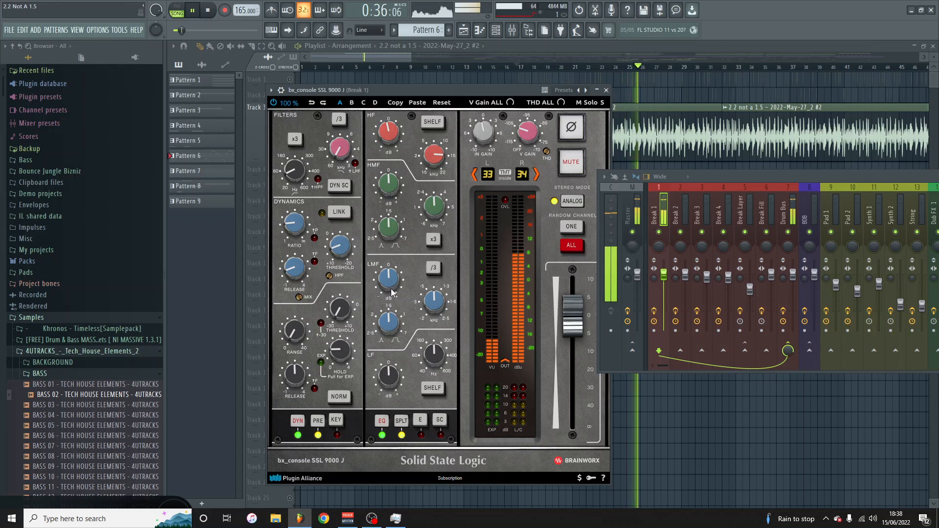
pyautogui.press('space')
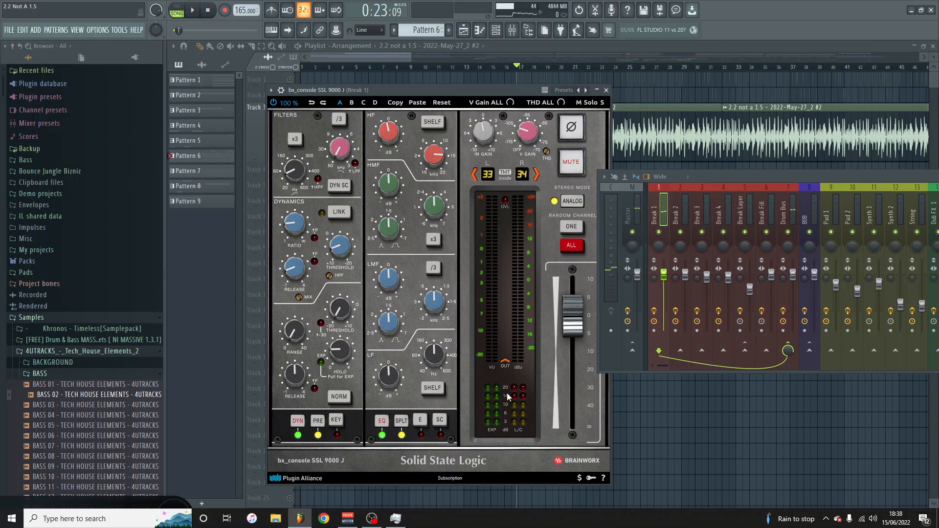
pyautogui.press('space')
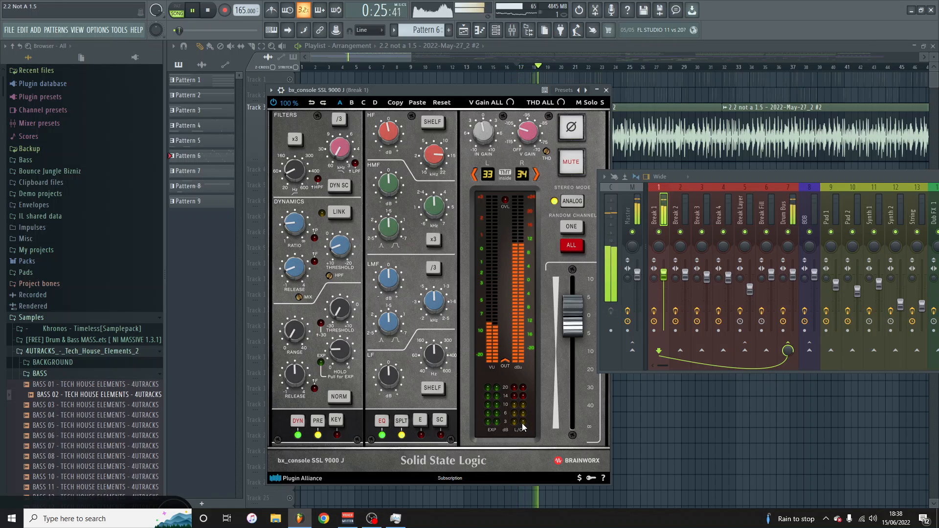
pyautogui.press('space')
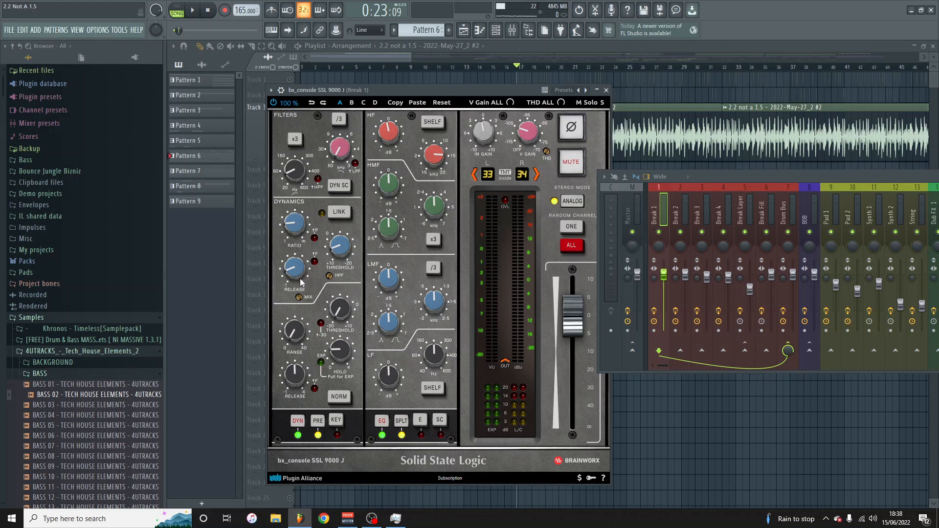
# Set the SSL 9000 J compressor threshold to +5.0 dB and audition the break with it.
pyautogui.moveTo(295, 232)
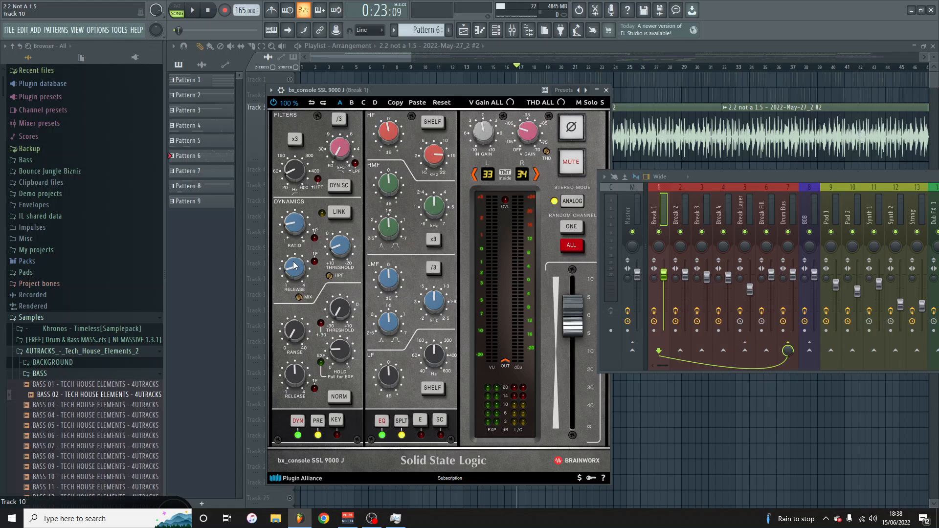
pyautogui.press('space')
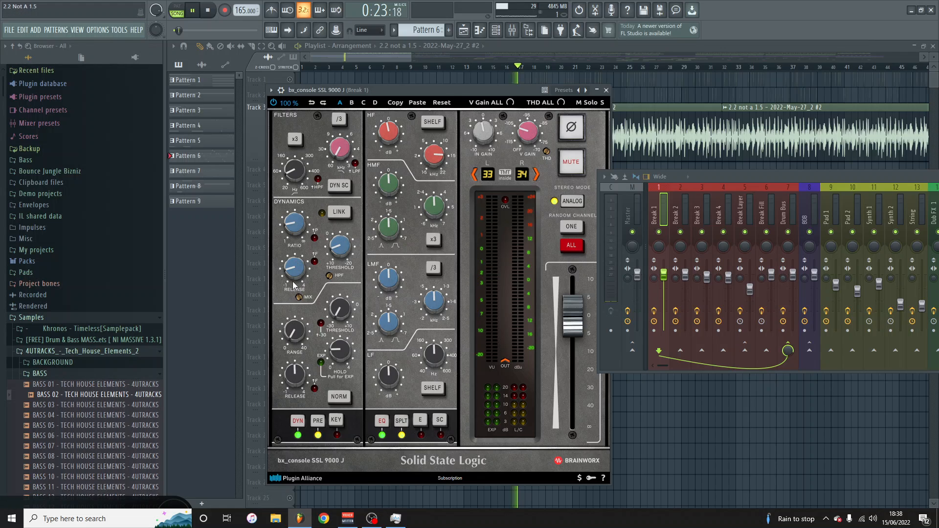
pyautogui.press('space')
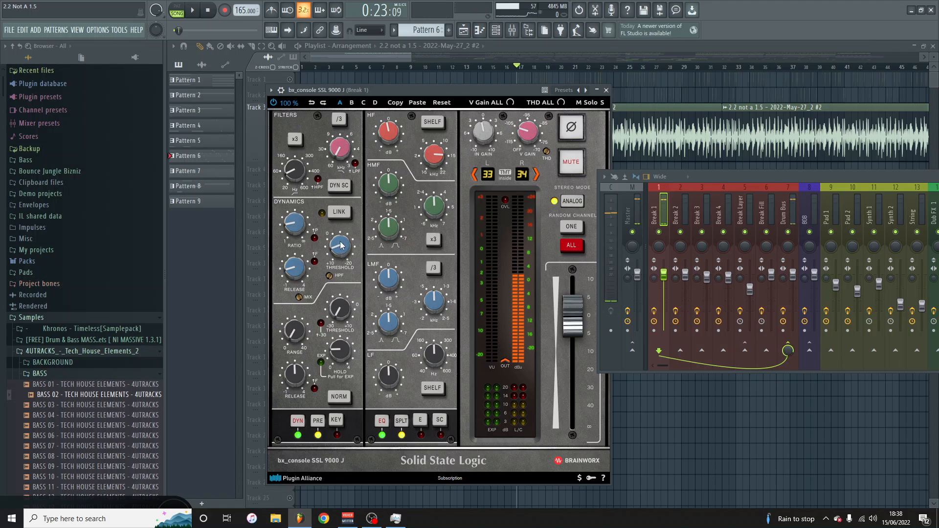
pyautogui.moveTo(342, 256); pyautogui.dragTo(343, 251)
pyautogui.press('space')
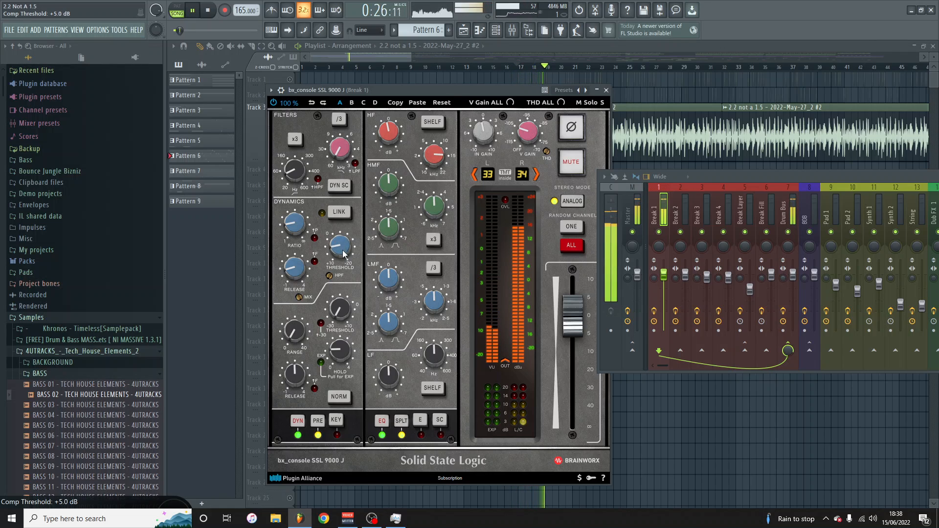
pyautogui.press('space')
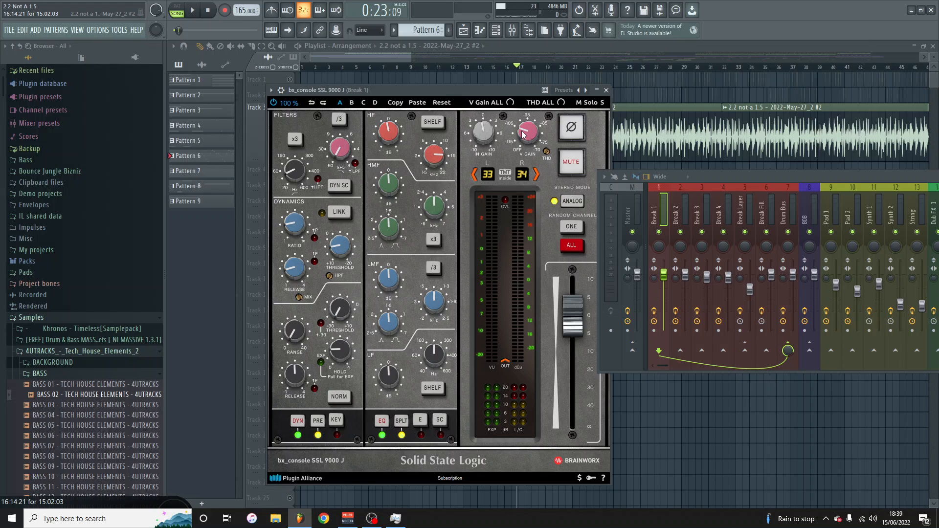
# Adjust the SSL 9000 J's Virtual Gain, and play the break while bringing Break 1's effect chain back into view.
pyautogui.moveTo(523, 134)
pyautogui.mouseDown()
pyautogui.moveTo(526, 163)
pyautogui.moveTo(532, 130)
pyautogui.moveTo(520, 135)
pyautogui.mouseUp()
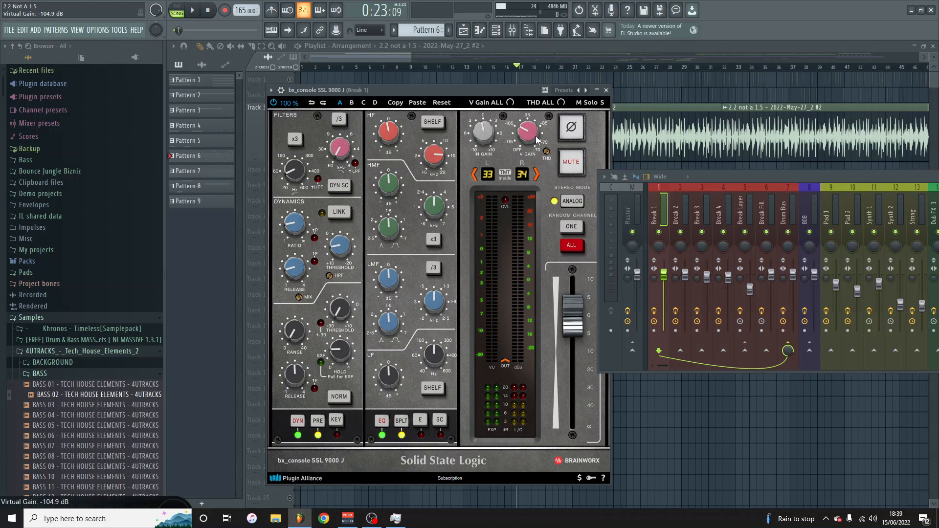
pyautogui.moveTo(529, 135); pyautogui.dragTo(528, 134)
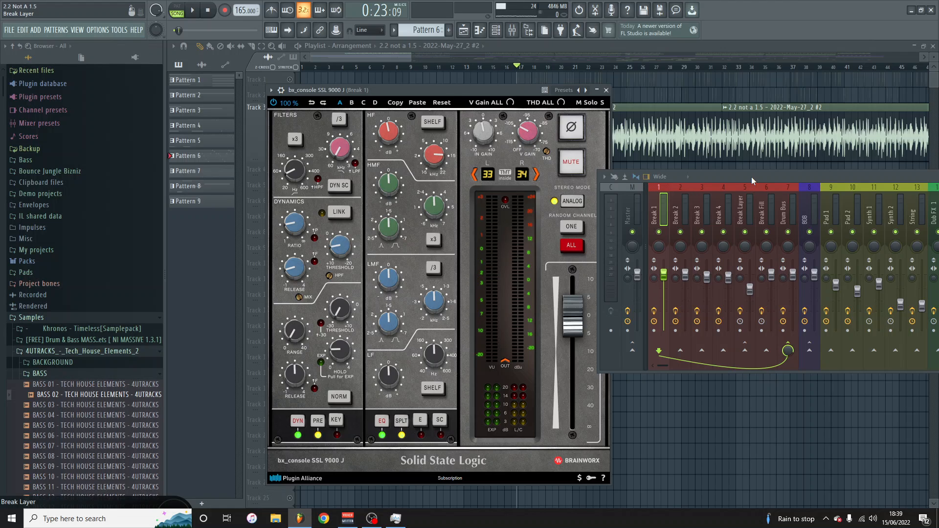
pyautogui.press('space')
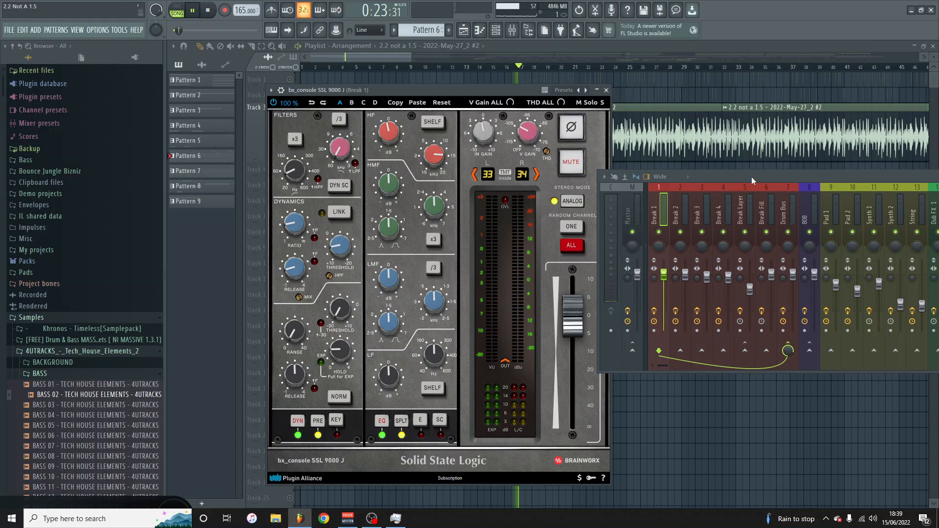
pyautogui.moveTo(746, 177); pyautogui.dragTo(426, 178)
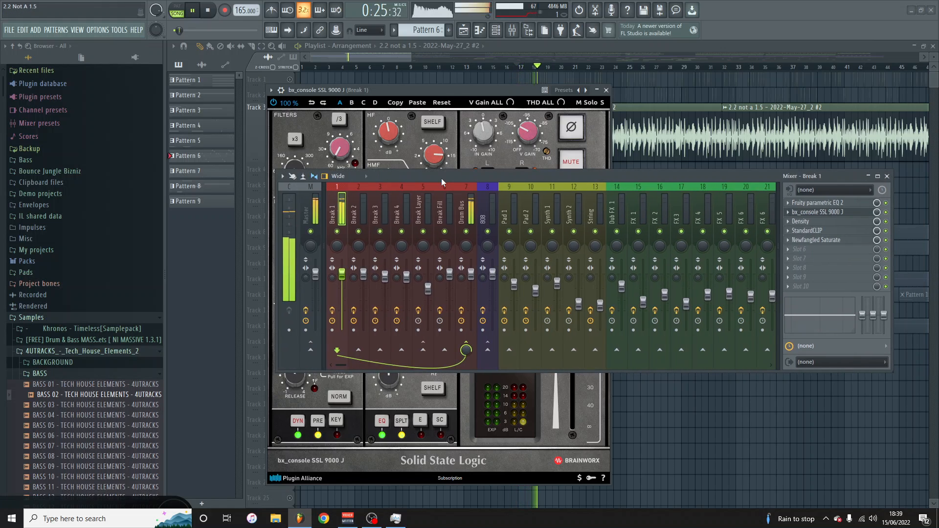
pyautogui.press('space')
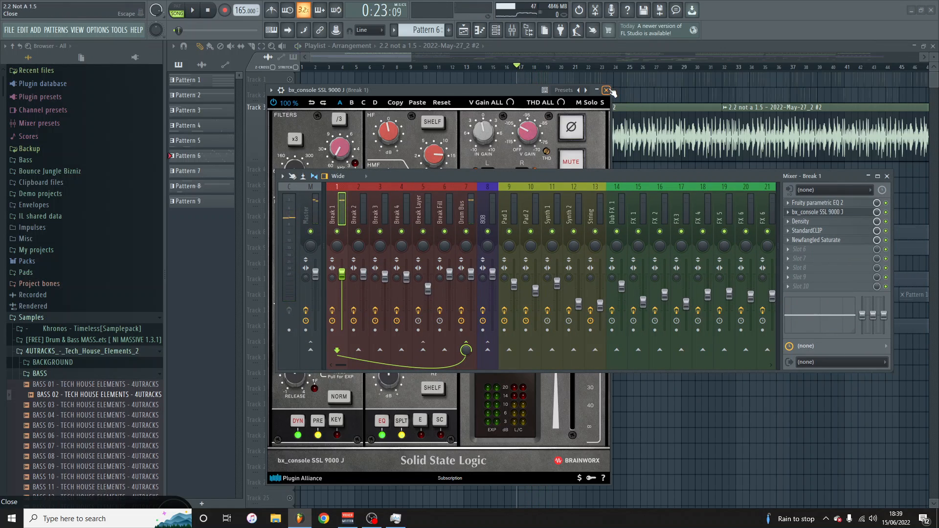
# Close the SSL 9000 J, open Density from Break 1's chain, and place it above the lowered mixer to examine its settings.
pyautogui.click(606, 90)
pyautogui.click(813, 224)
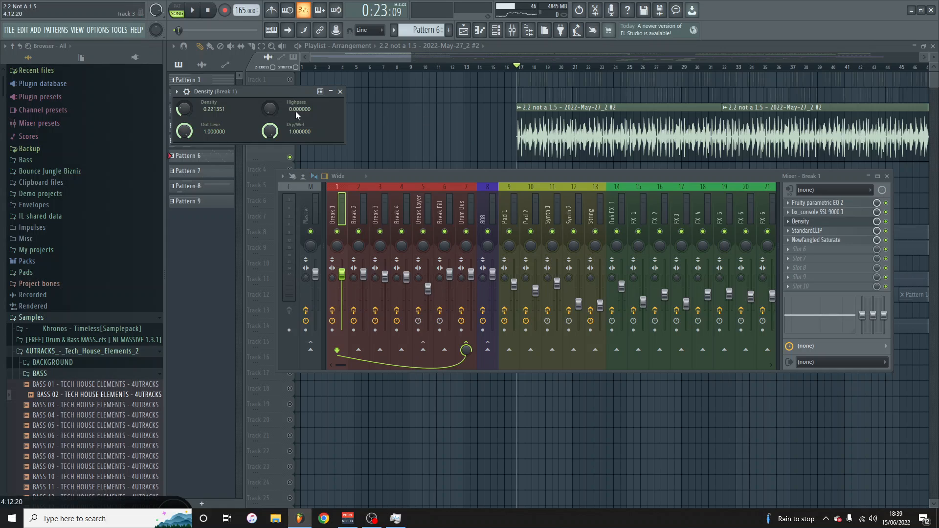
pyautogui.moveTo(267, 90); pyautogui.dragTo(449, 111)
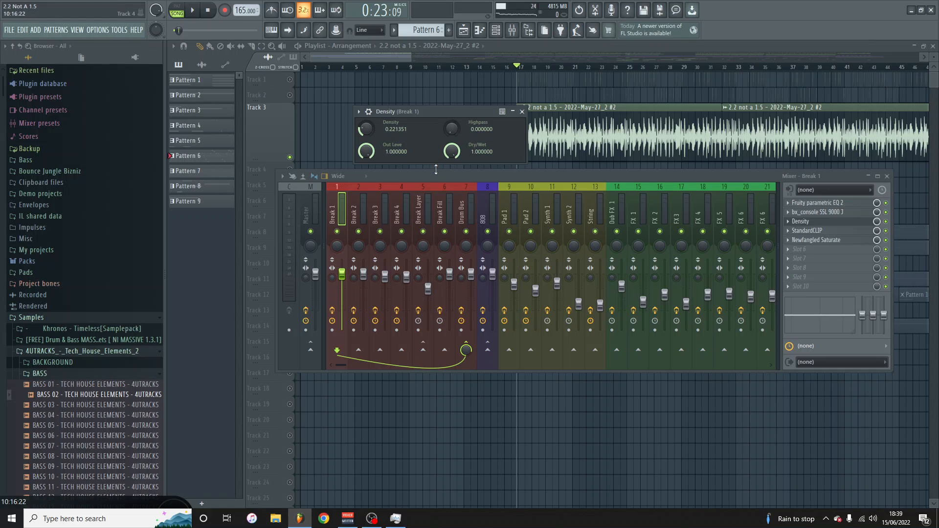
pyautogui.moveTo(424, 179); pyautogui.dragTo(444, 301)
pyautogui.moveTo(425, 110); pyautogui.dragTo(467, 178)
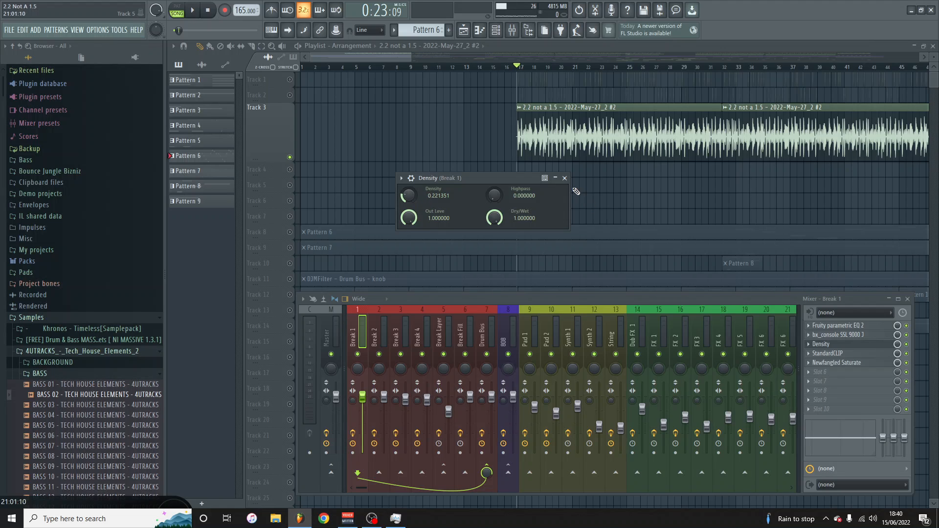
# Replace the Density window with StandardCLIP from Break 1's chain and move the mixer clear of it.
pyautogui.click(564, 178)
pyautogui.click(846, 353)
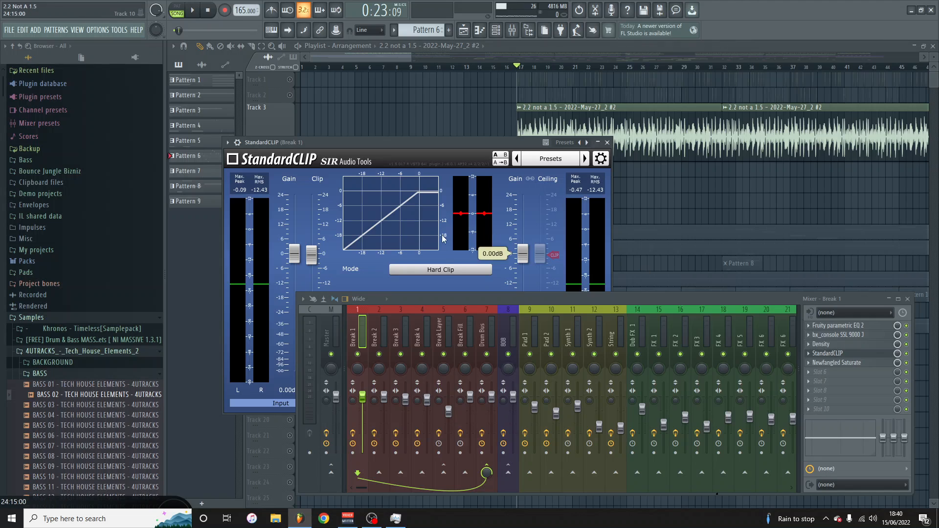
pyautogui.moveTo(459, 302); pyautogui.dragTo(393, 442)
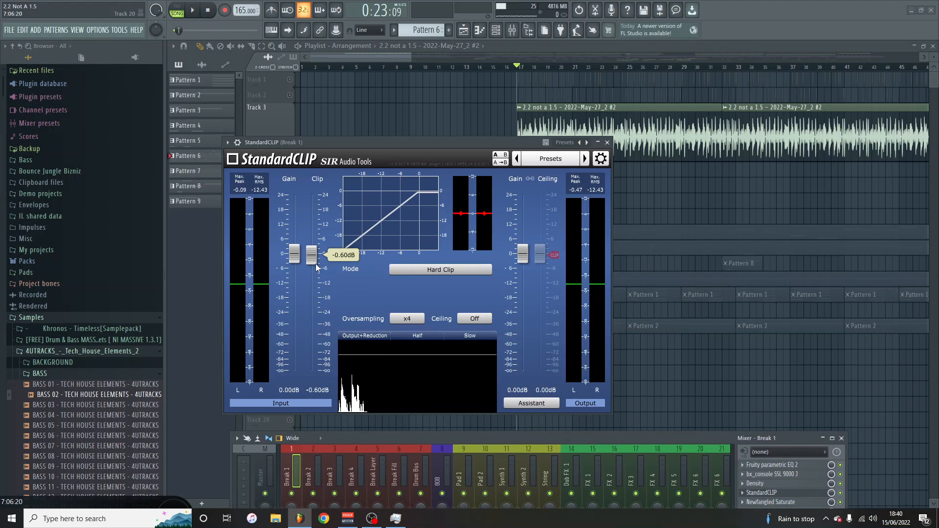
# In StandardCLIP, try clip levels of -2.00, -3.60 and -3.80 dB while auditioning the break, and settle on -3.40 dB.
pyautogui.moveTo(315, 263); pyautogui.dragTo(315, 267)
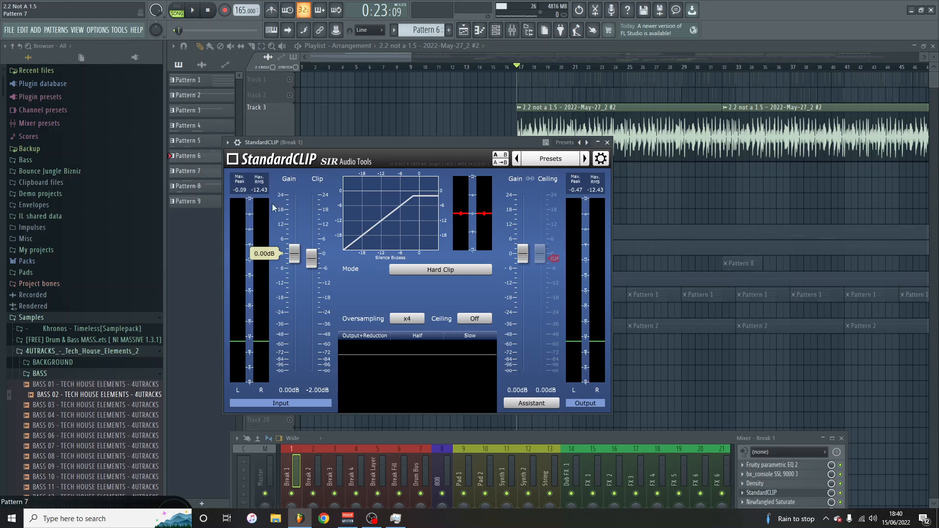
pyautogui.press('space')
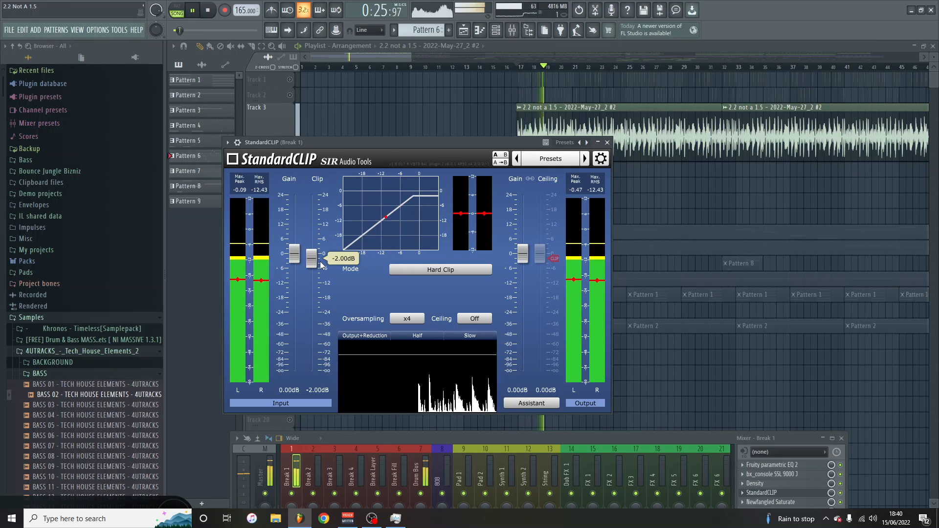
pyautogui.press('space')
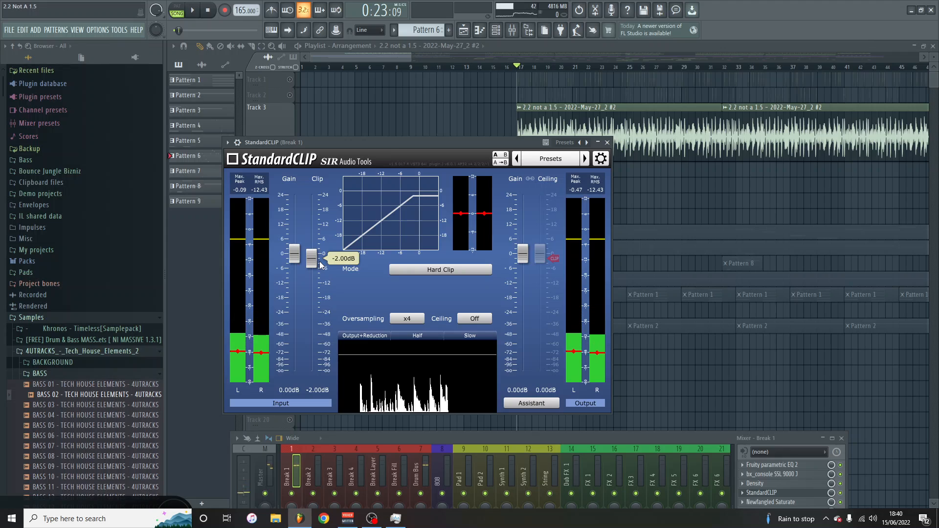
pyautogui.moveTo(320, 262); pyautogui.dragTo(320, 264)
pyautogui.press('space')
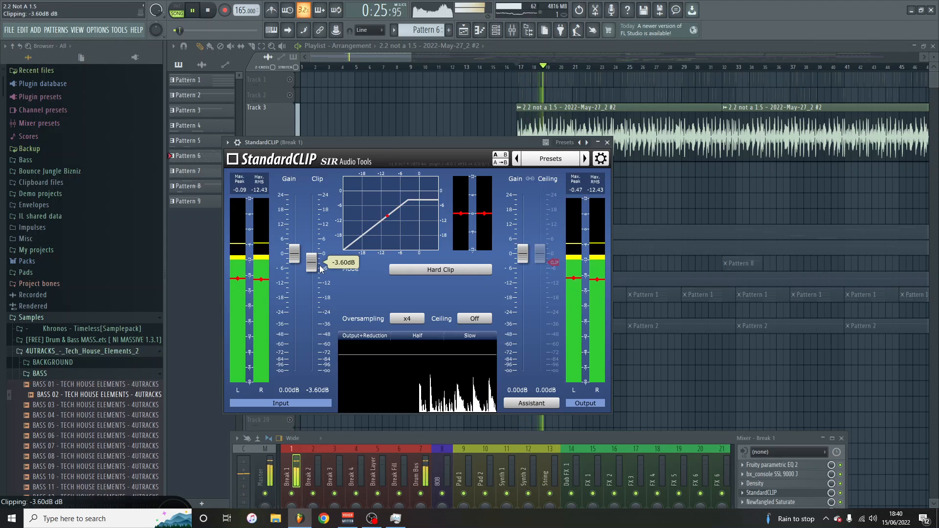
pyautogui.moveTo(321, 266); pyautogui.dragTo(322, 267)
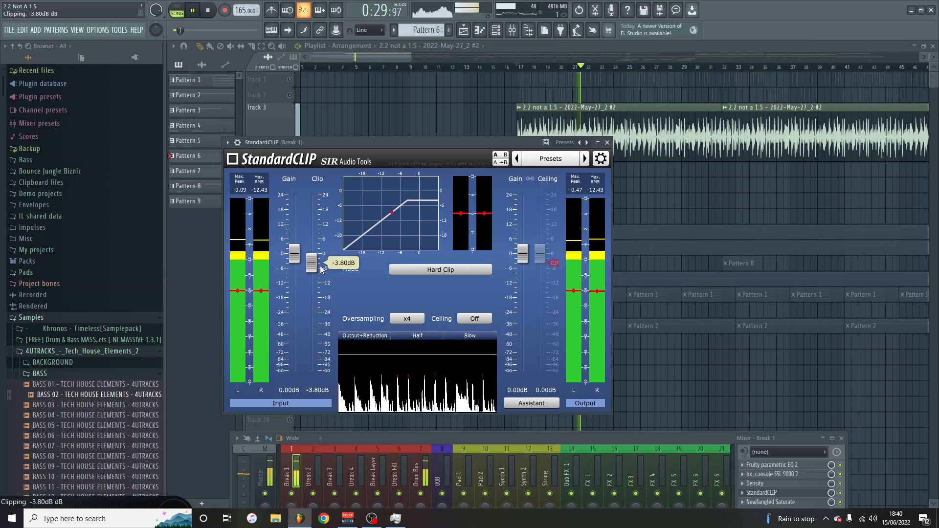
pyautogui.press('space')
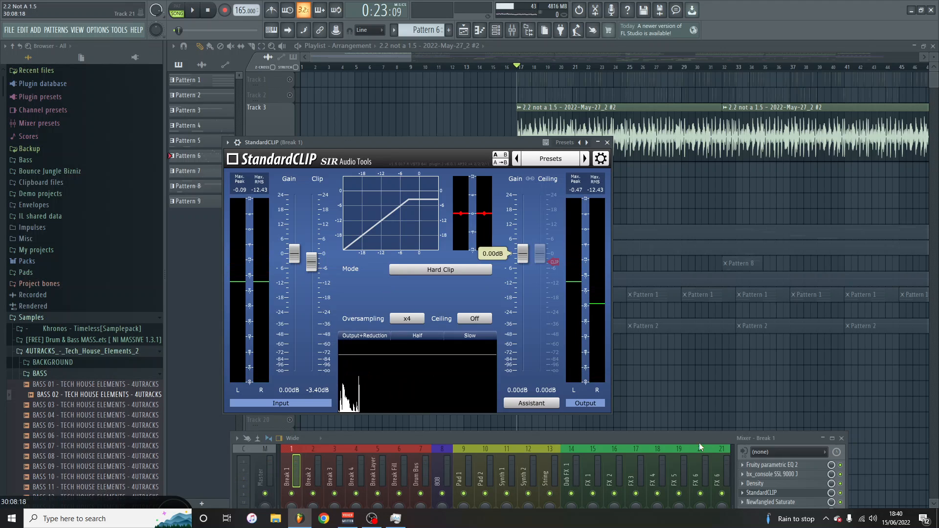
# Open Newfangled Saturate from Break 1's chain, move the mixer out of its way, and play the break through it.
pyautogui.moveTo(518, 438); pyautogui.dragTo(518, 225)
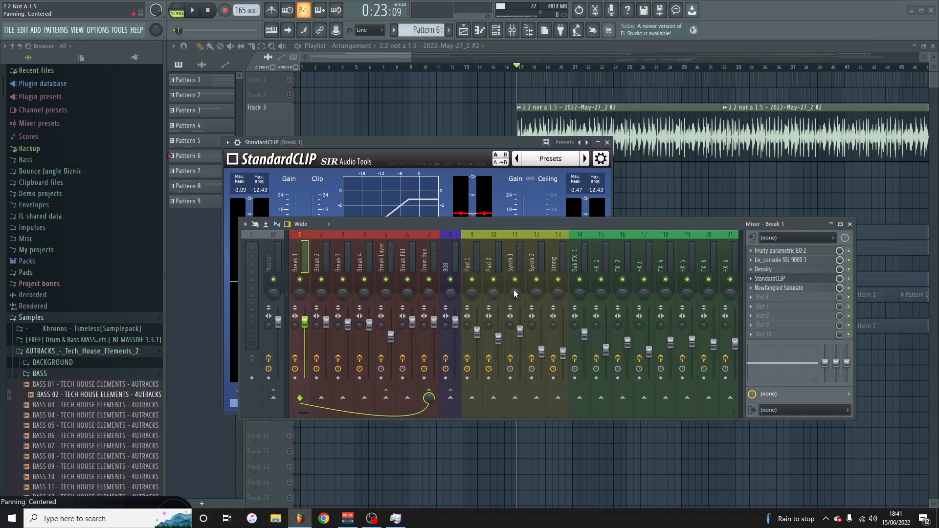
pyautogui.click(779, 289)
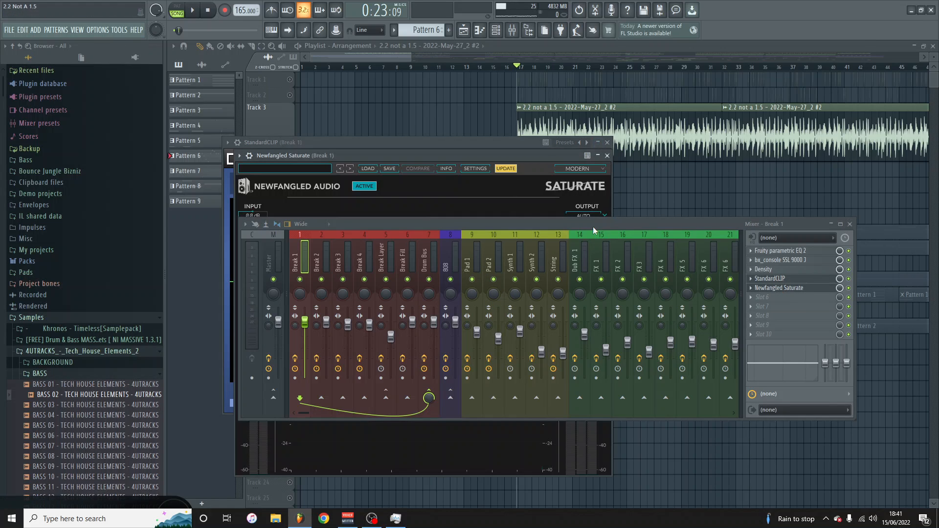
pyautogui.moveTo(593, 225); pyautogui.dragTo(684, 526)
pyautogui.moveTo(597, 503)
pyautogui.mouseDown()
pyautogui.moveTo(596, 485)
pyautogui.moveTo(594, 493)
pyautogui.mouseUp()
pyautogui.press('space')
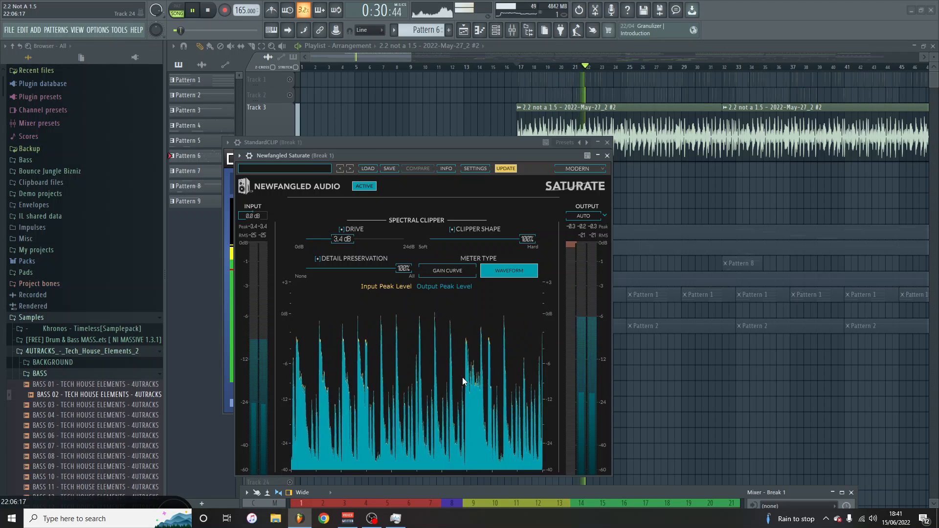
# Stop playback, close the StandardCLIP and Newfangled Saturate windows, and bring the mixer back up into full view.
pyautogui.press('space')
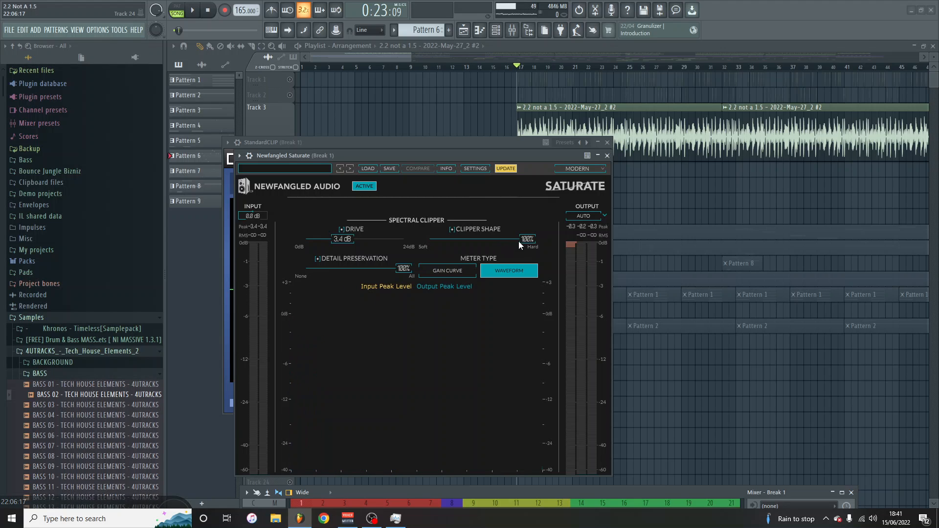
pyautogui.moveTo(519, 241); pyautogui.dragTo(586, 240)
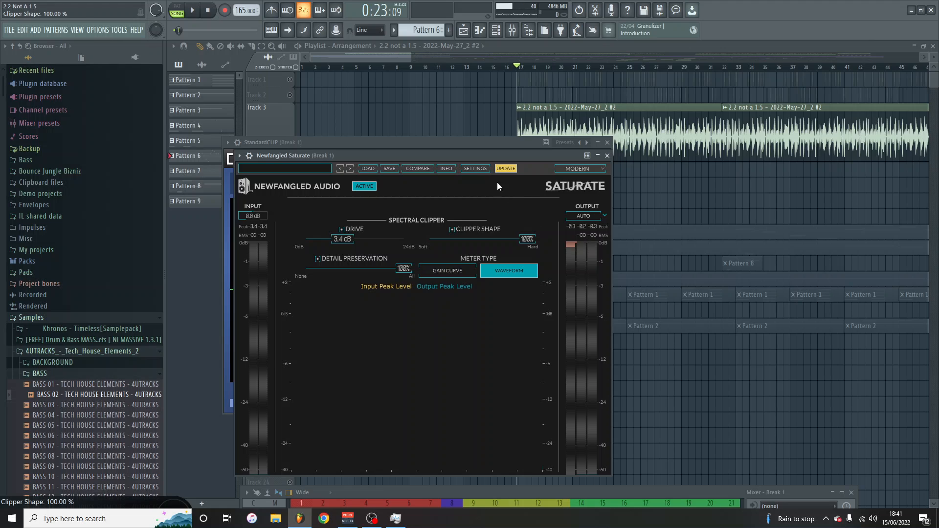
pyautogui.moveTo(489, 150); pyautogui.dragTo(479, 110)
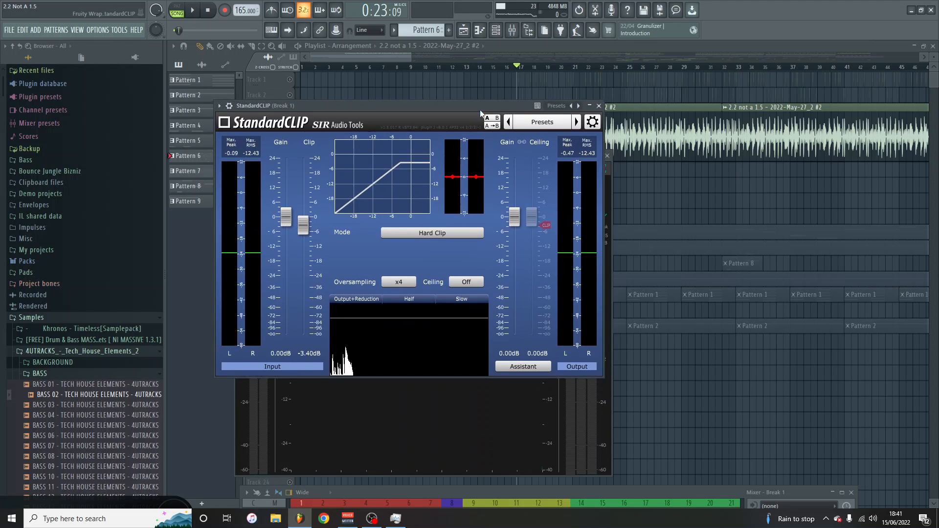
pyautogui.click(603, 103)
pyautogui.click(607, 155)
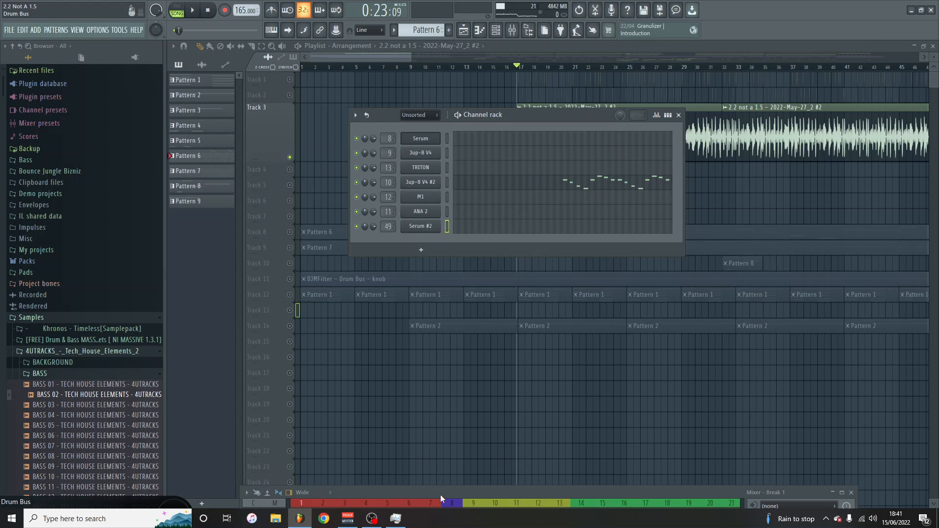
pyautogui.moveTo(440, 495); pyautogui.dragTo(443, 270)
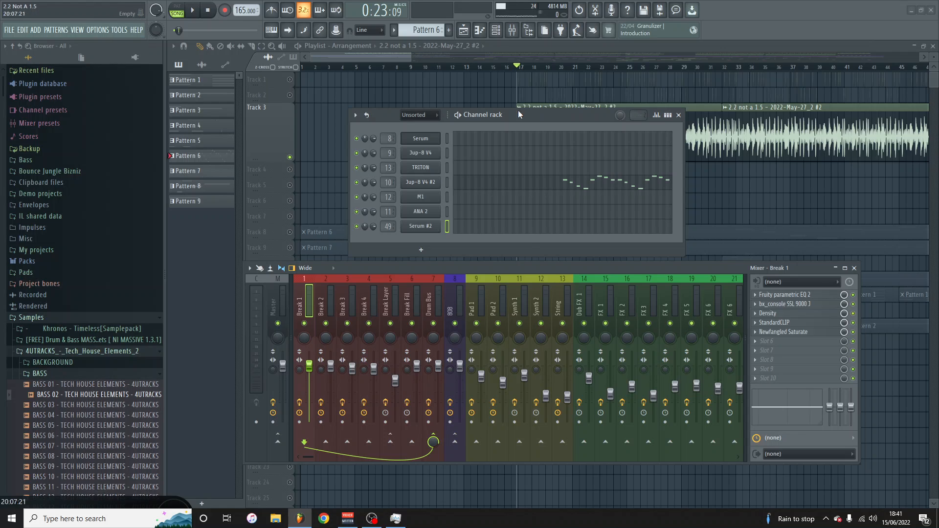
# Hide the channel rack, unmute playlist Tracks 4, 5 and 6, and briefly audition the break from bar 17.
pyautogui.press('F6')
pyautogui.moveTo(412, 56); pyautogui.dragTo(874, 56)
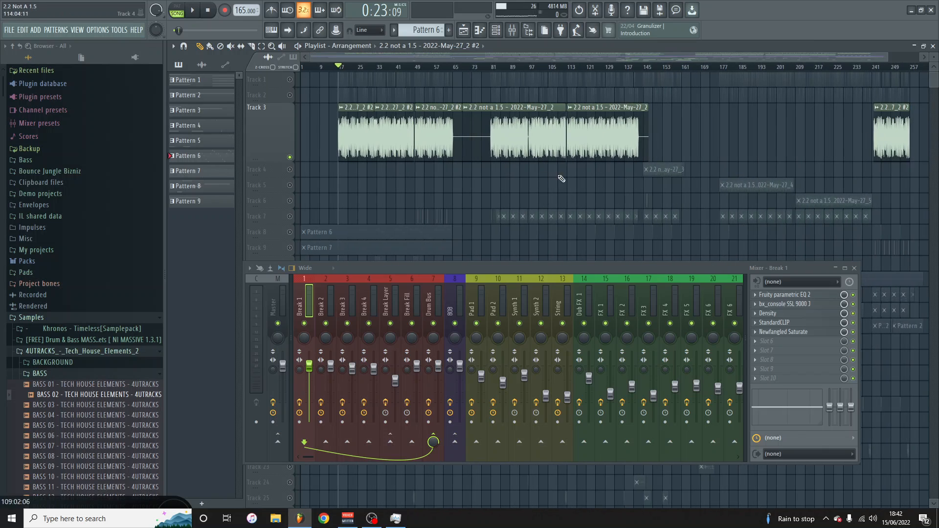
pyautogui.click(290, 186)
pyautogui.click(294, 201)
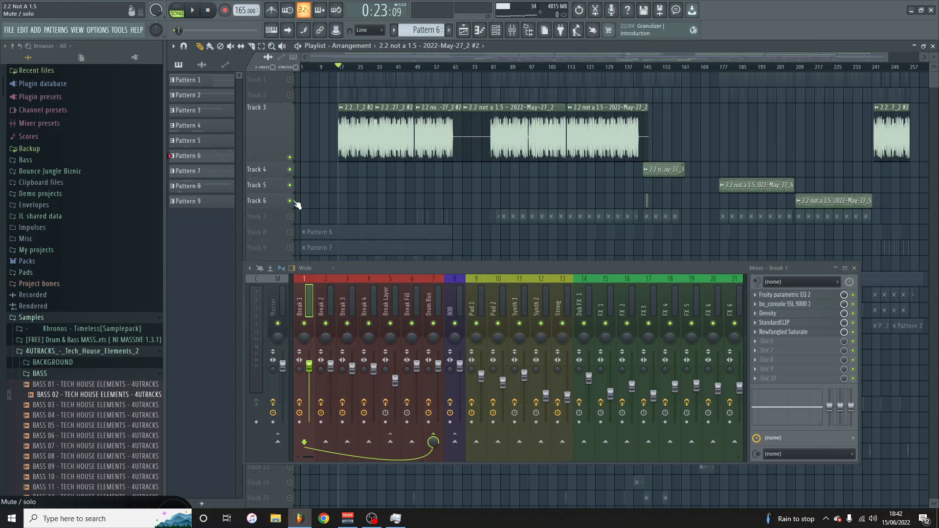
pyautogui.press('space')
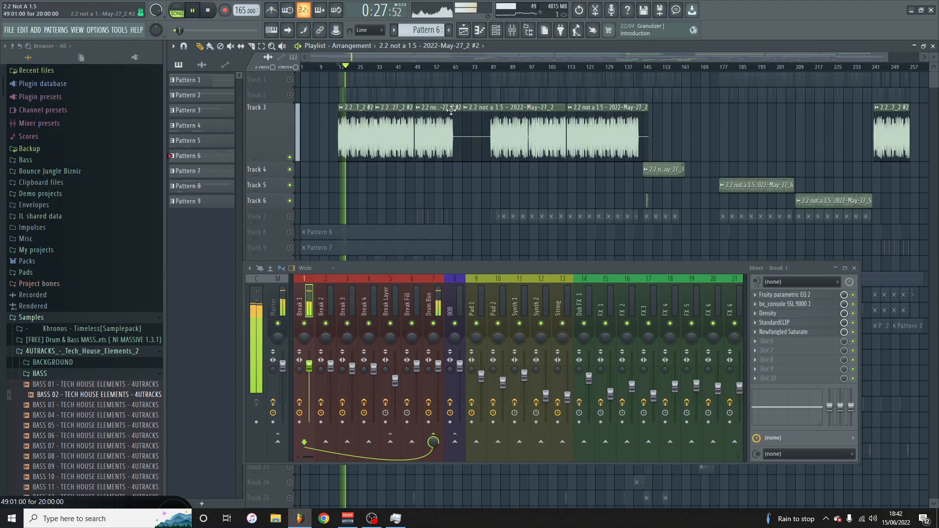
pyautogui.press('space')
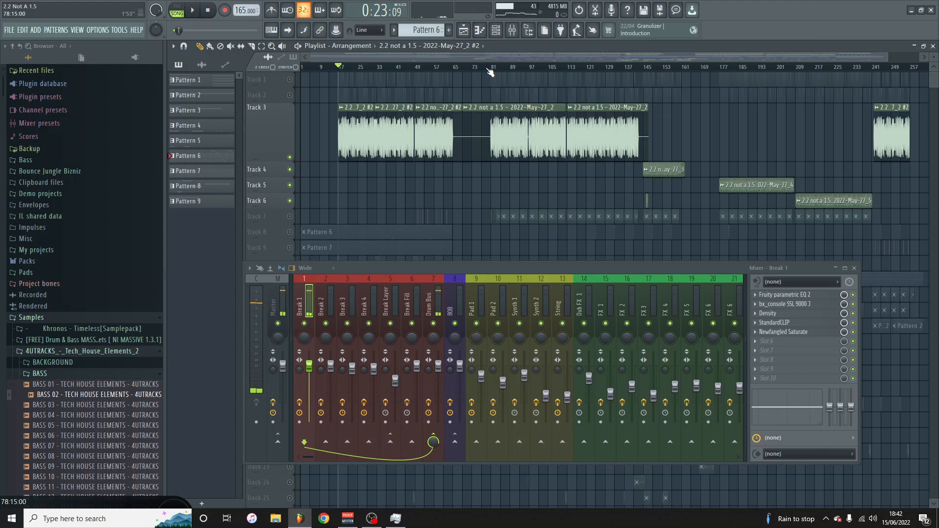
# Unmute Track 7 and play the break with its layer from just before bar 81.
pyautogui.click(489, 70)
pyautogui.click(289, 216)
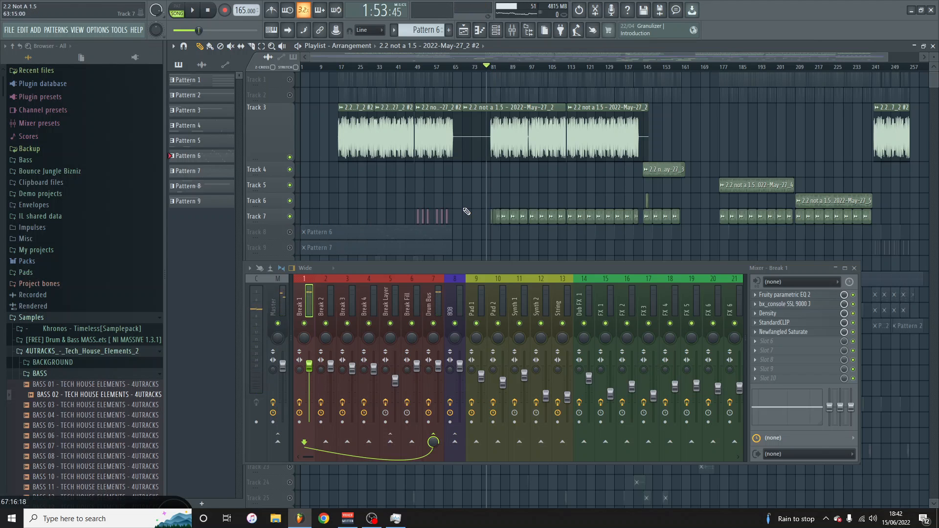
pyautogui.scroll(2, 508, 211)
pyautogui.scroll(3, 509, 212)
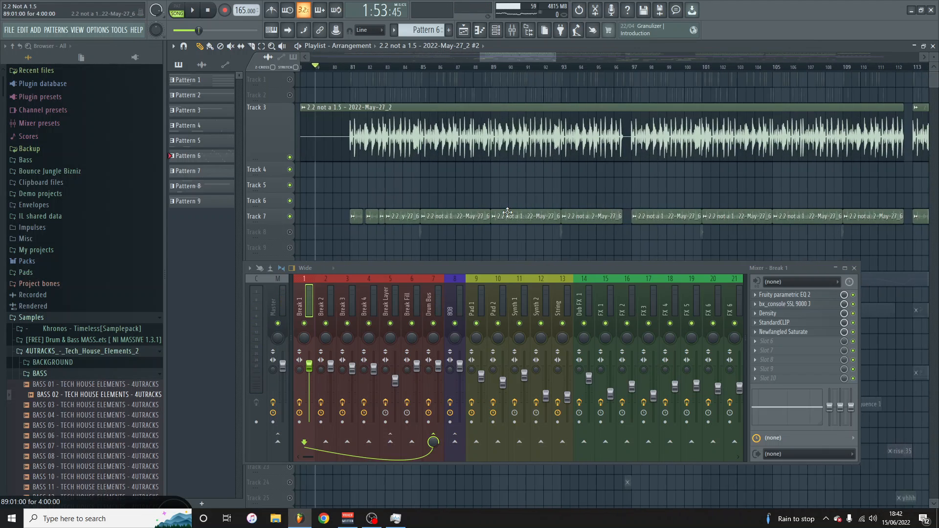
pyautogui.click(342, 68)
pyautogui.press('space')
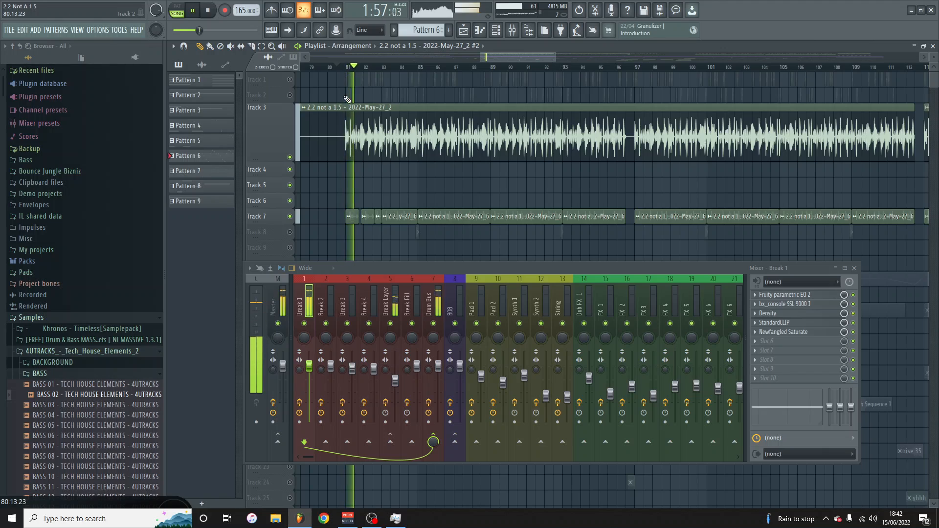
# Solo Track 7 to hear the layer alone, and unmute Track 3 to play both breaks together.
pyautogui.rightClick(290, 216)
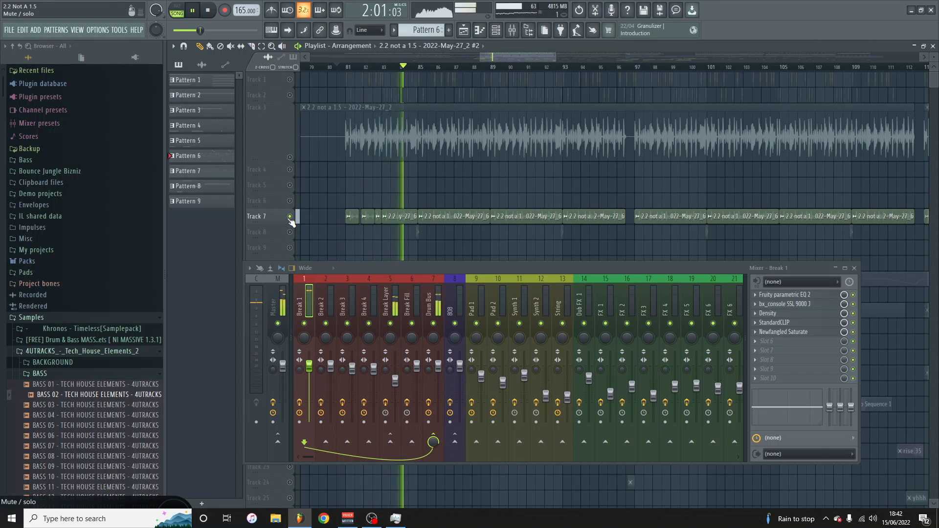
pyautogui.press('space')
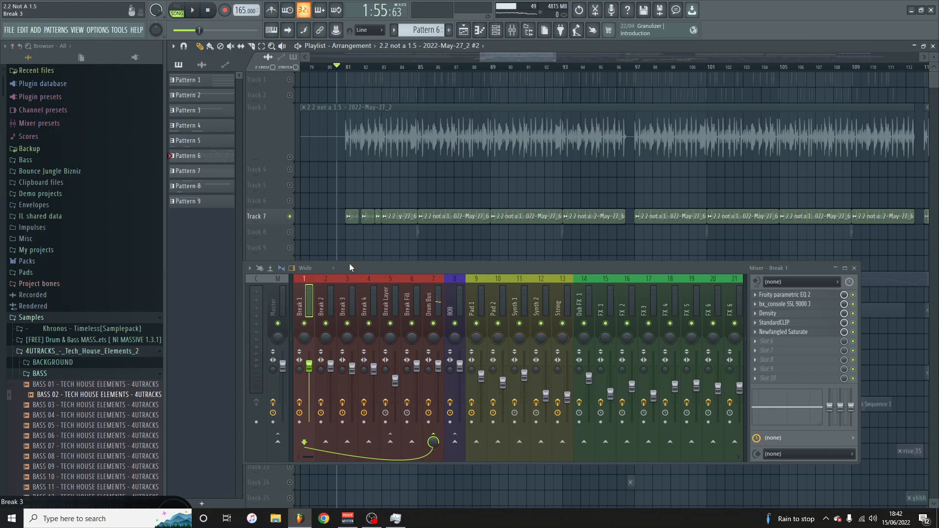
pyautogui.click(290, 159)
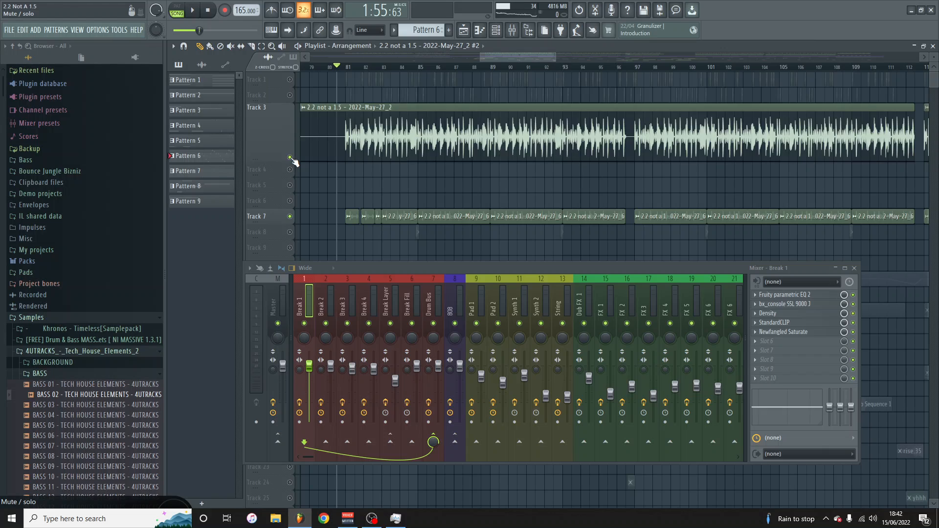
pyautogui.press('space')
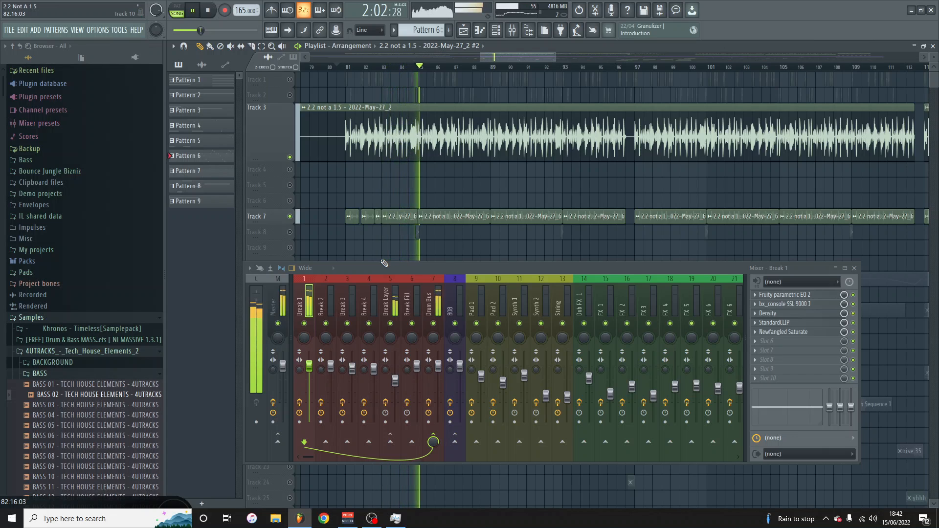
pyautogui.press('space')
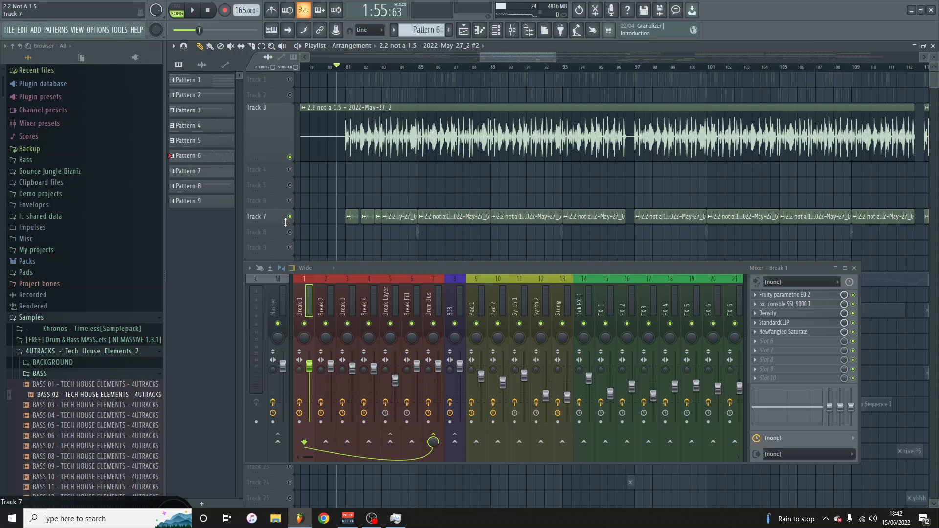
# Enlarge Track 7 in the playlist, and open Virtual Mix Rack from the Break Layer channel to examine its FG-S filter.
pyautogui.moveTo(287, 223); pyautogui.dragTo(287, 248)
pyautogui.scroll(4, 344, 237)
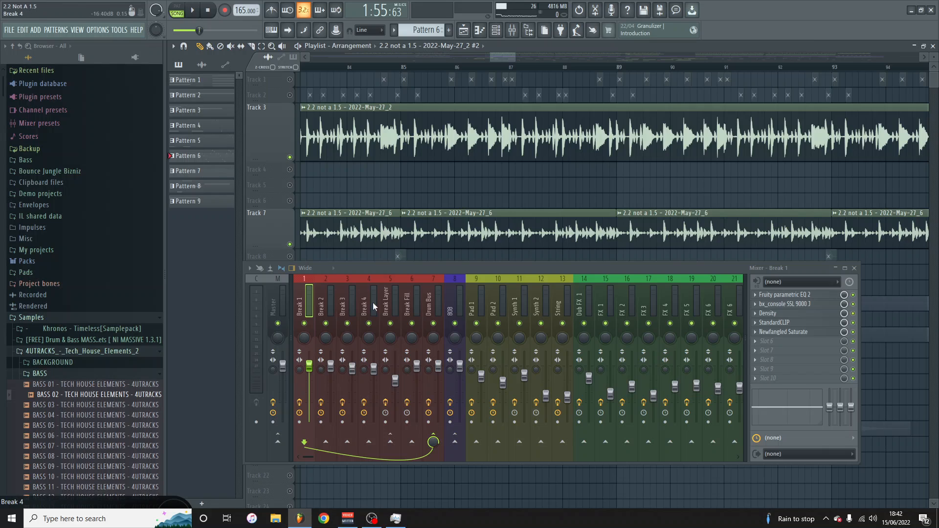
pyautogui.click(386, 303)
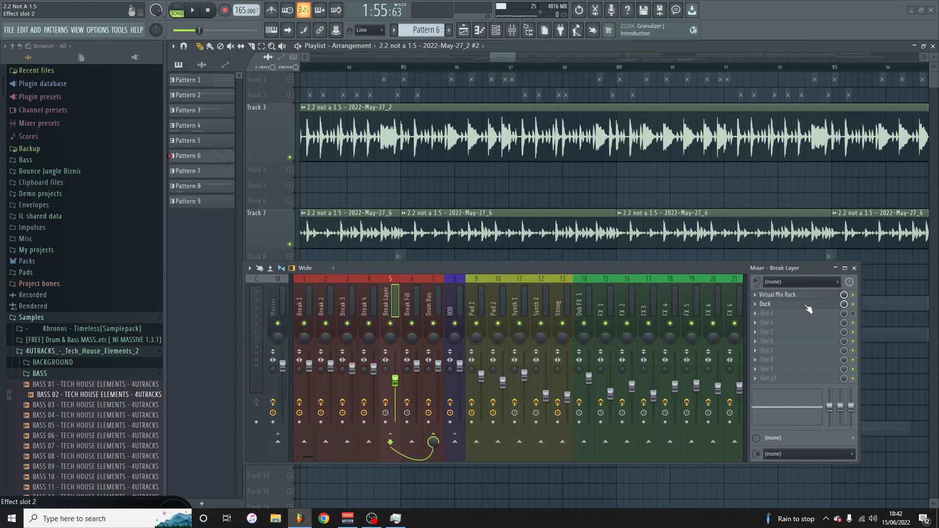
pyautogui.click(782, 294)
pyautogui.moveTo(537, 268); pyautogui.dragTo(541, 506)
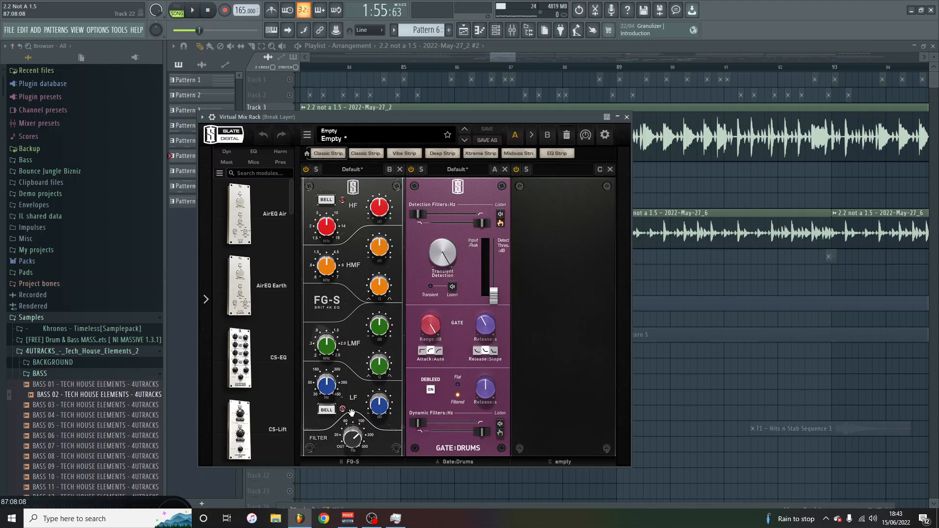
pyautogui.moveTo(355, 441)
pyautogui.moveTo(351, 441); pyautogui.dragTo(347, 442)
pyautogui.click(674, 221)
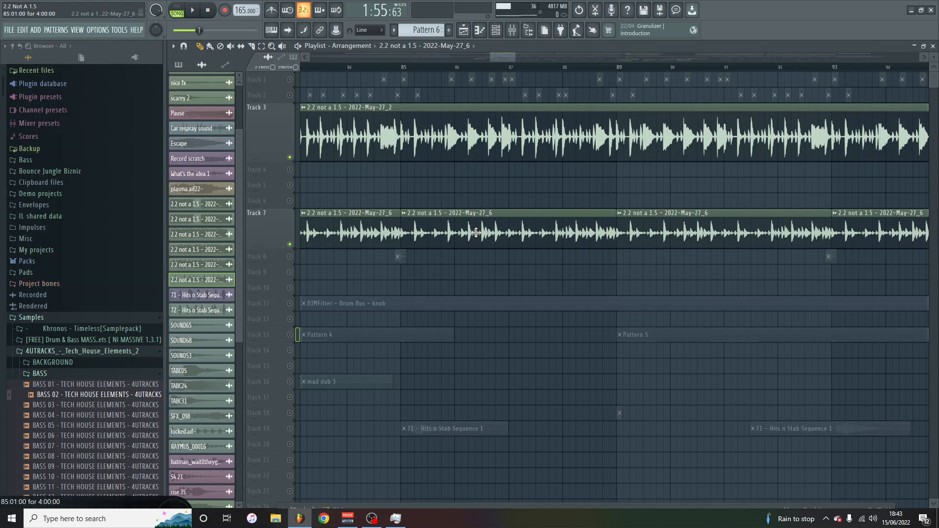
# Play Tracks 3 and 7 together from just before bar 81, and bring the section's opening clips into view.
pyautogui.press('space')
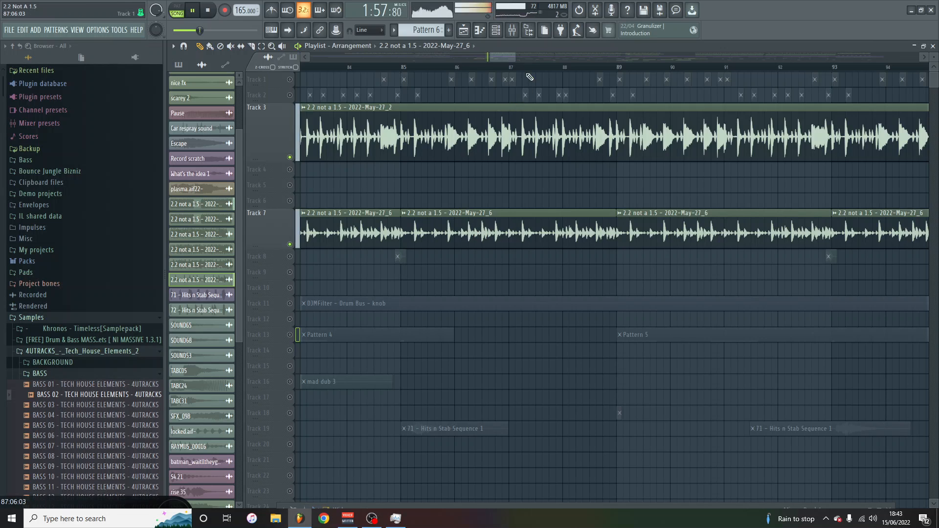
pyautogui.press('space')
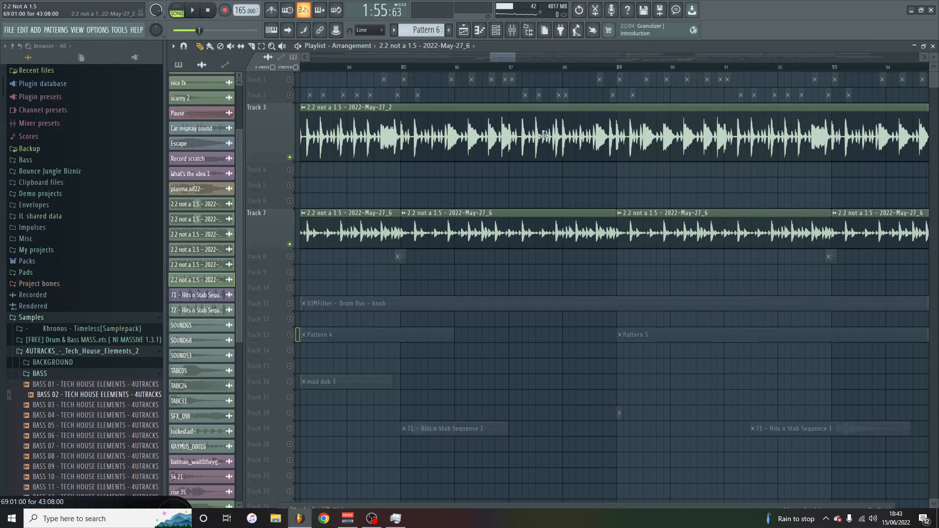
pyautogui.moveTo(512, 60); pyautogui.dragTo(502, 57)
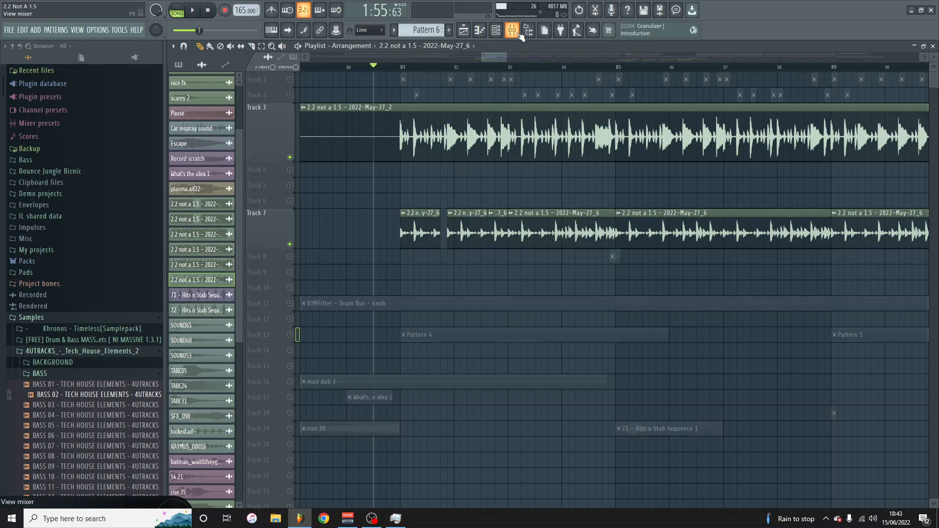
# Reopen Virtual Mix Rack from the Break Layer channel and move the mixer away to examine the Gate:Drums module.
pyautogui.press('F9')
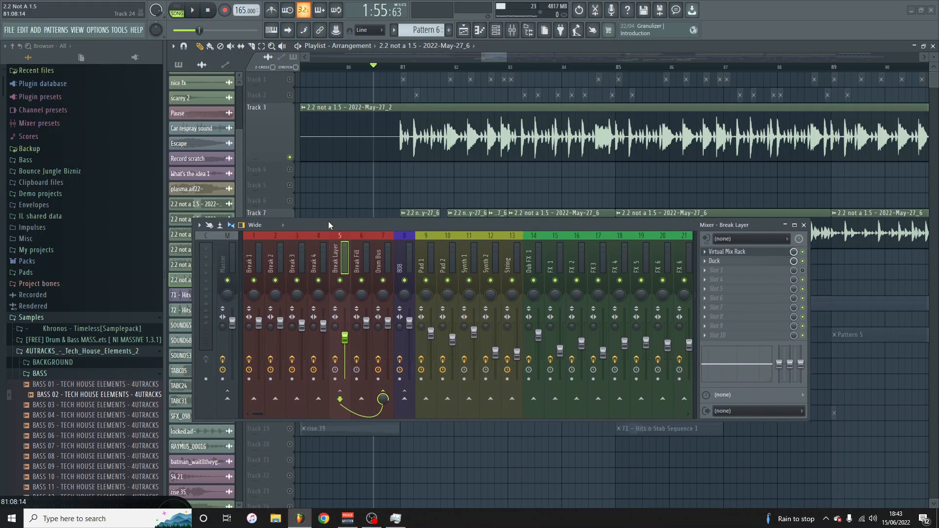
pyautogui.click(747, 251)
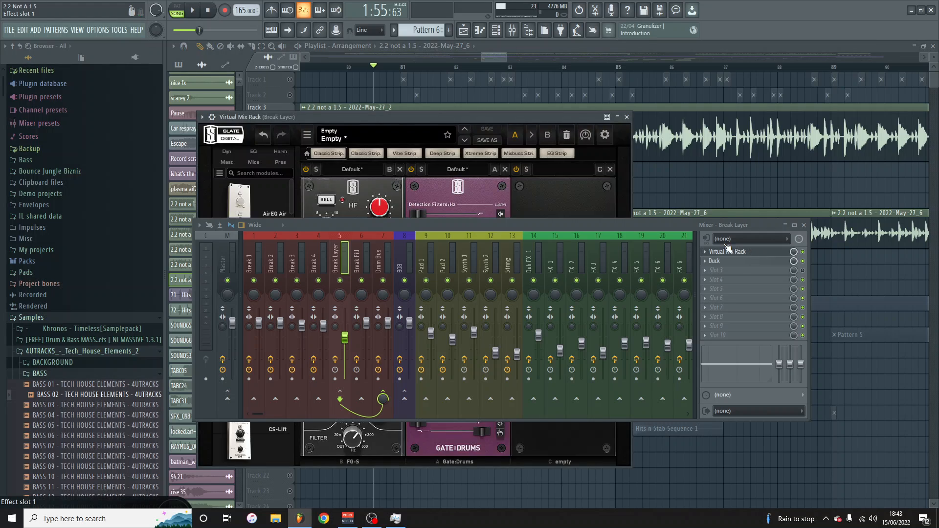
pyautogui.moveTo(526, 225); pyautogui.dragTo(0, 228)
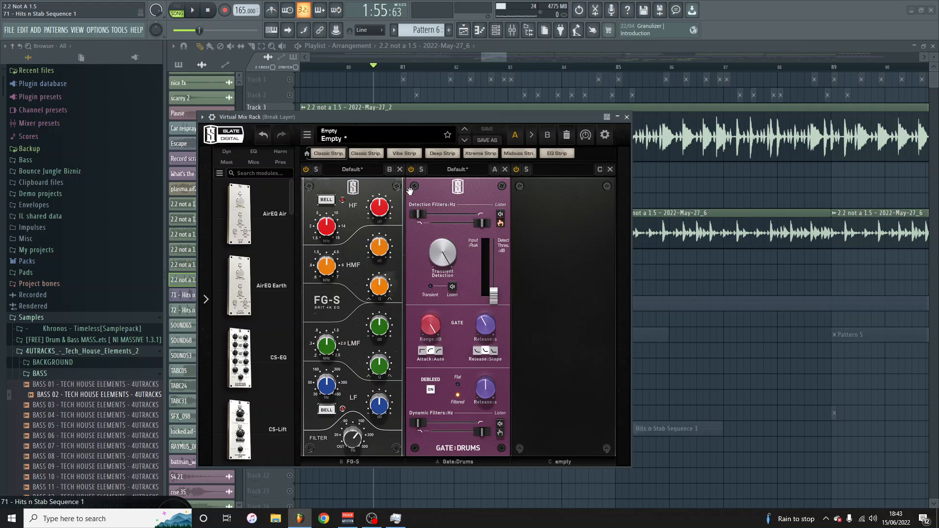
pyautogui.click(655, 229)
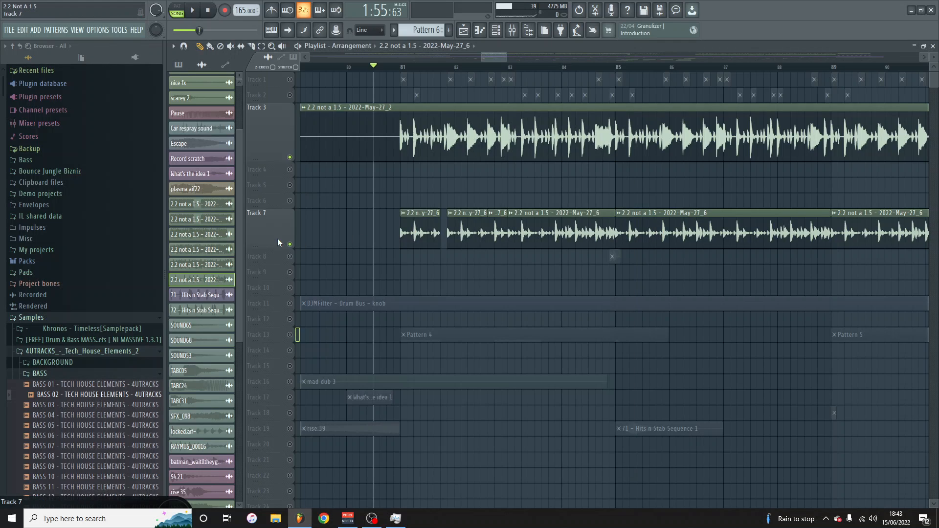
# Solo Track 7, audition the layer with Gate:Drums bypassed and re-enabled, and return the playhead to just before bar 81.
pyautogui.rightClick(291, 245)
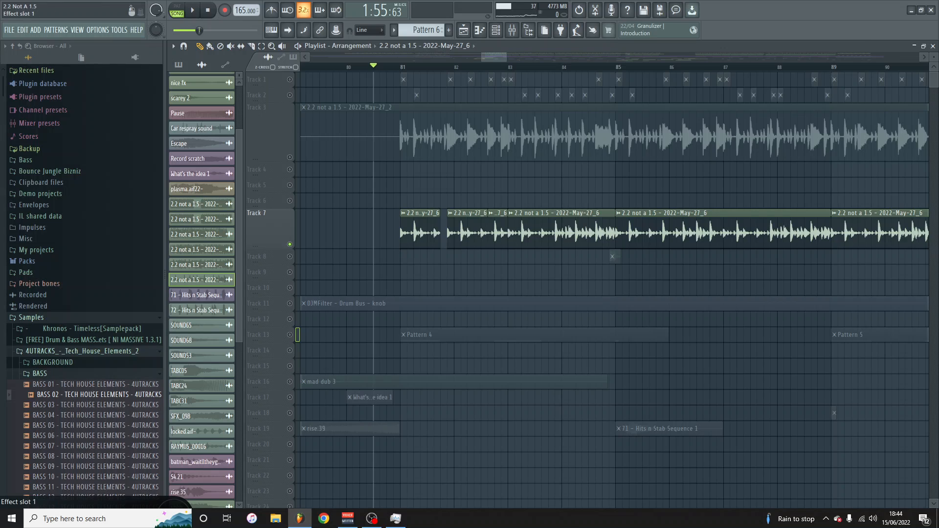
pyautogui.click(0, 228)
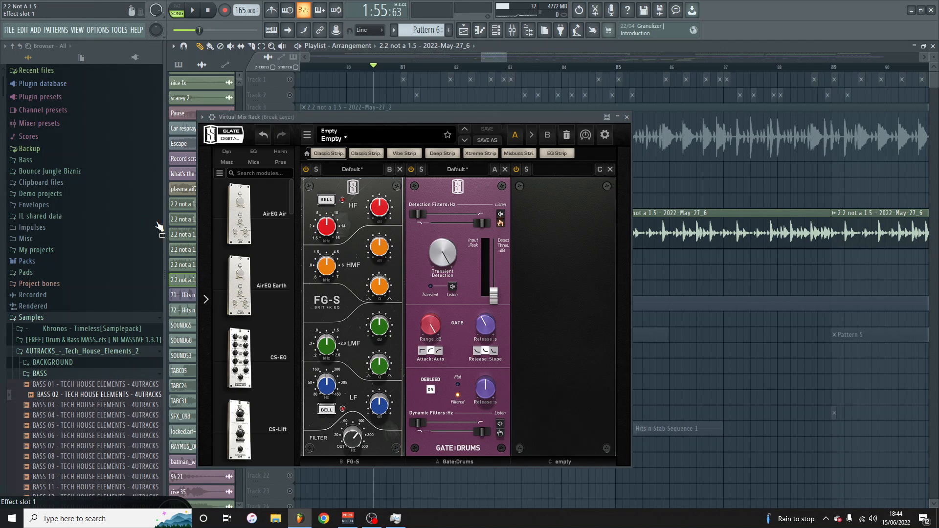
pyautogui.click(411, 170)
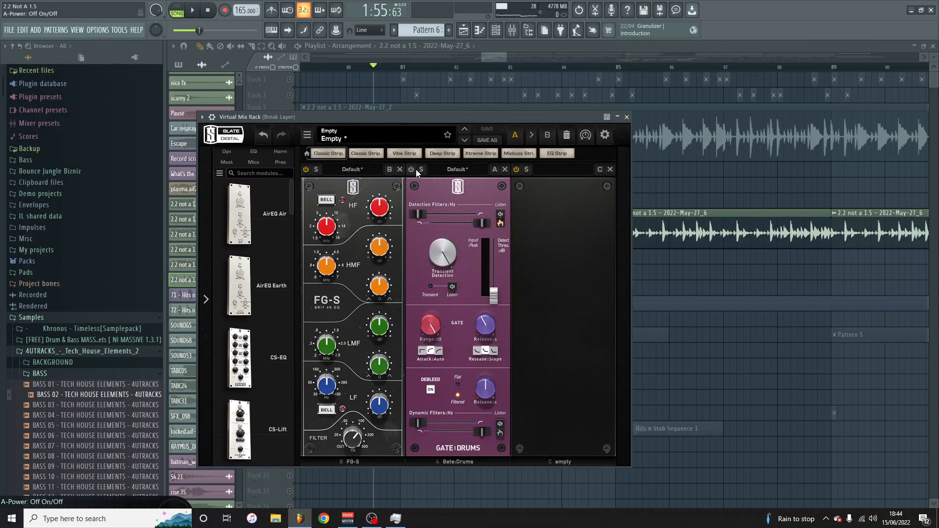
pyautogui.click(195, 10)
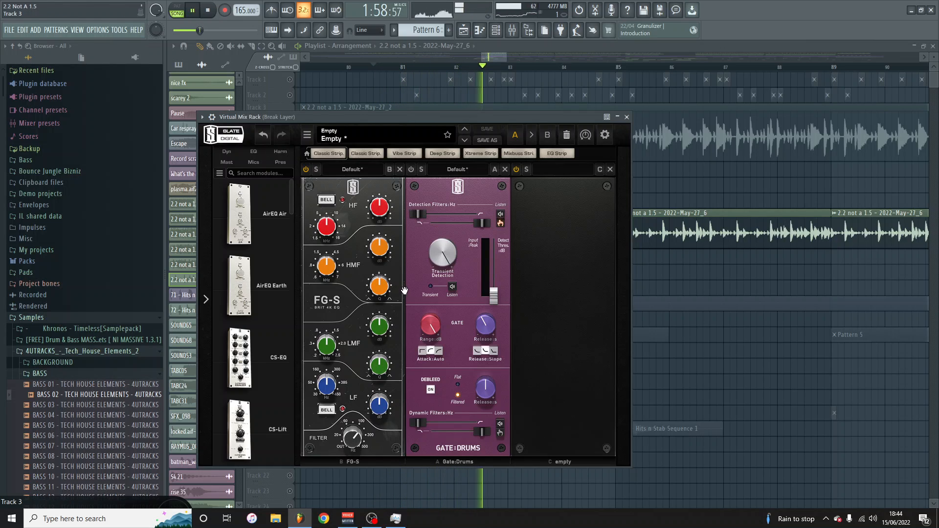
pyautogui.click(411, 169)
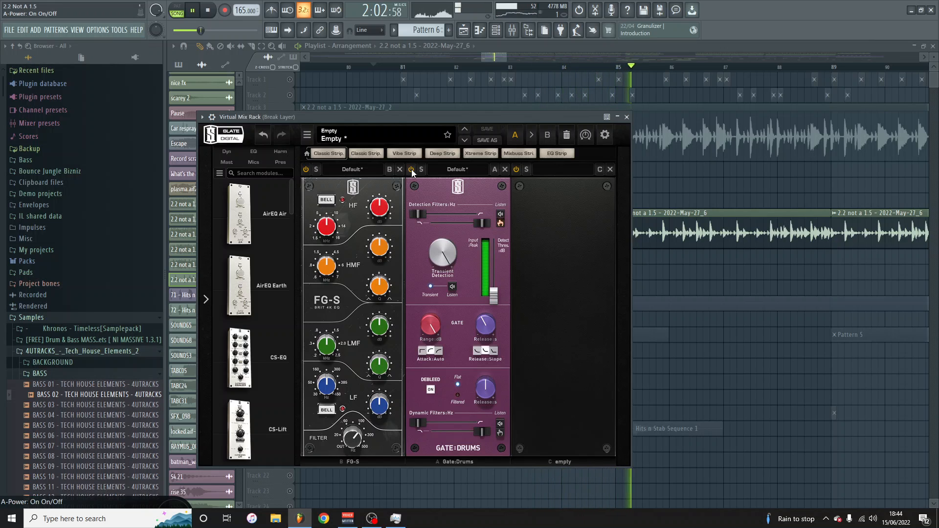
pyautogui.click(193, 16)
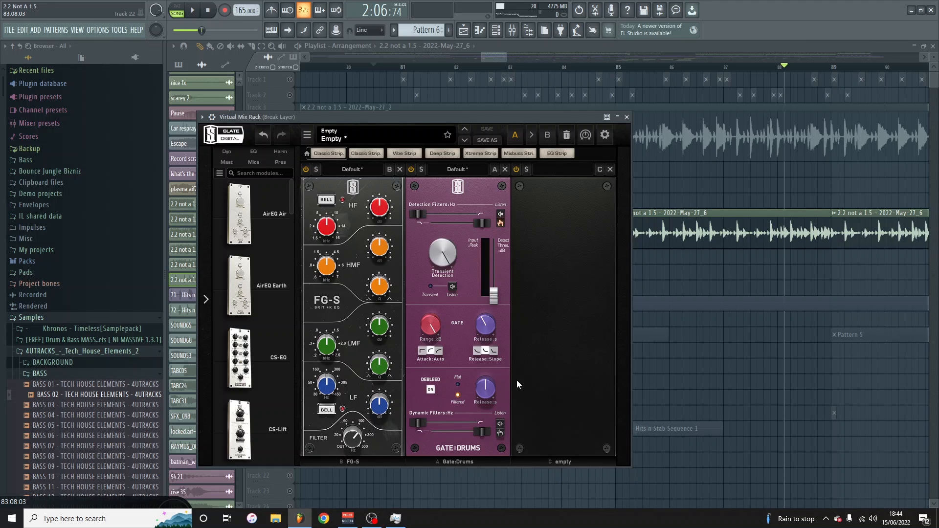
pyautogui.moveTo(374, 275)
pyautogui.click(394, 67)
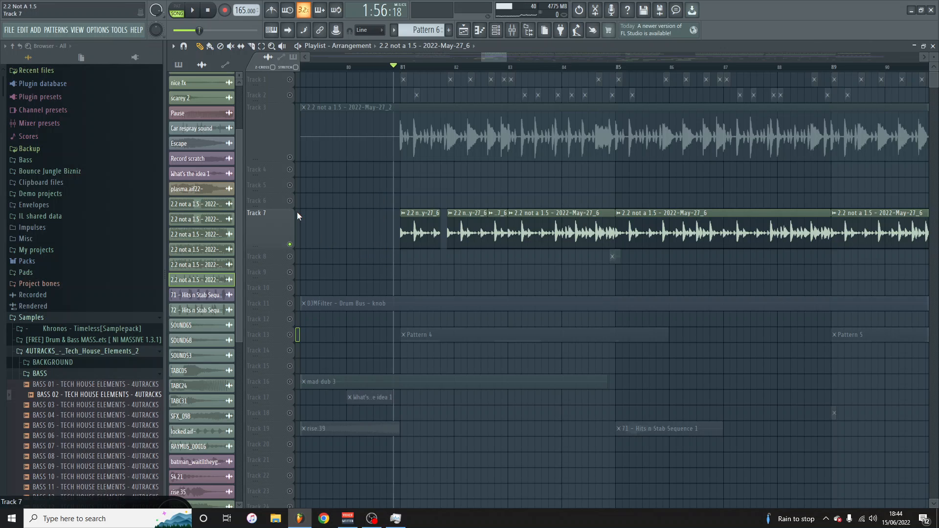
# Bring Track 3 back in alongside Track 7, restore all the other tracks, and play the full mix from just before bar 81.
pyautogui.click(289, 157)
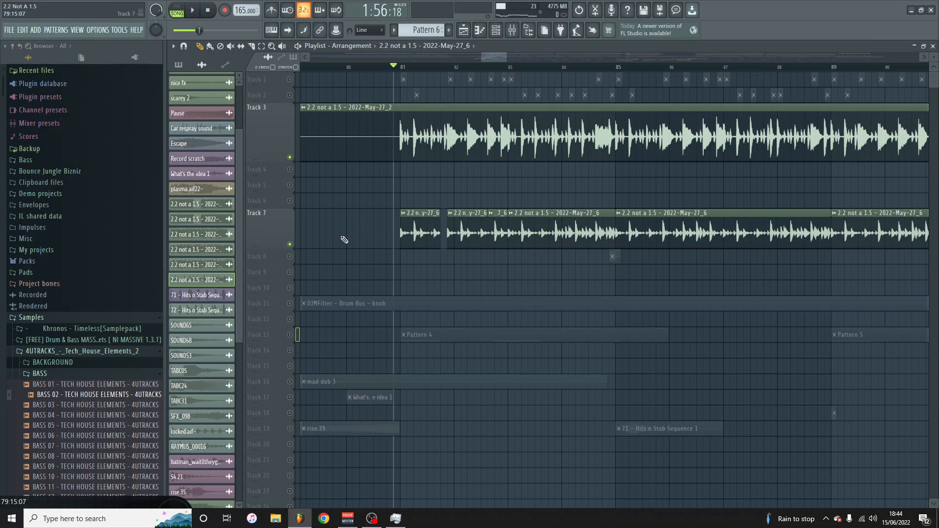
pyautogui.rightClick(290, 244)
pyautogui.rightClick(290, 245)
pyautogui.press('space')
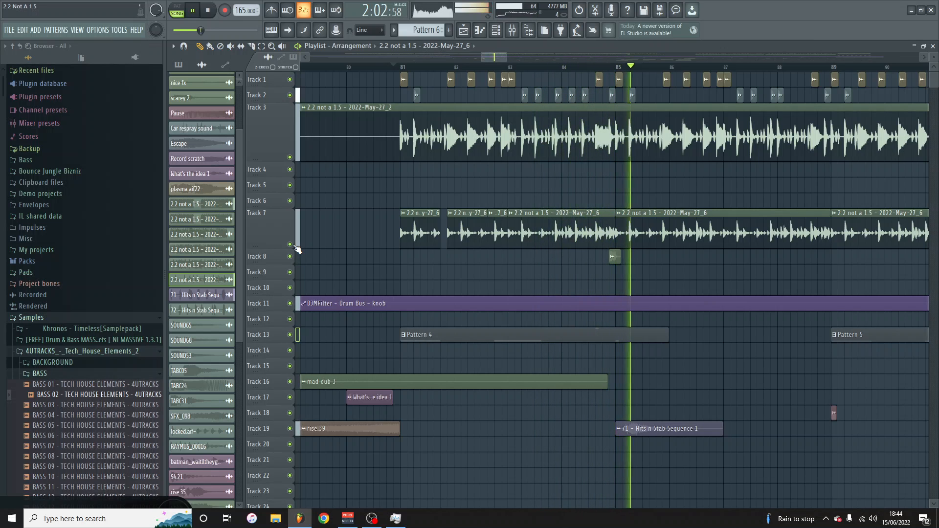
pyautogui.press('space')
# Enlarge Track 11 to expose the DJMFilter automation, and play the mix through its dip from bar 111.
pyautogui.scroll(-3, 441, 187)
pyautogui.scroll(-3, 441, 188)
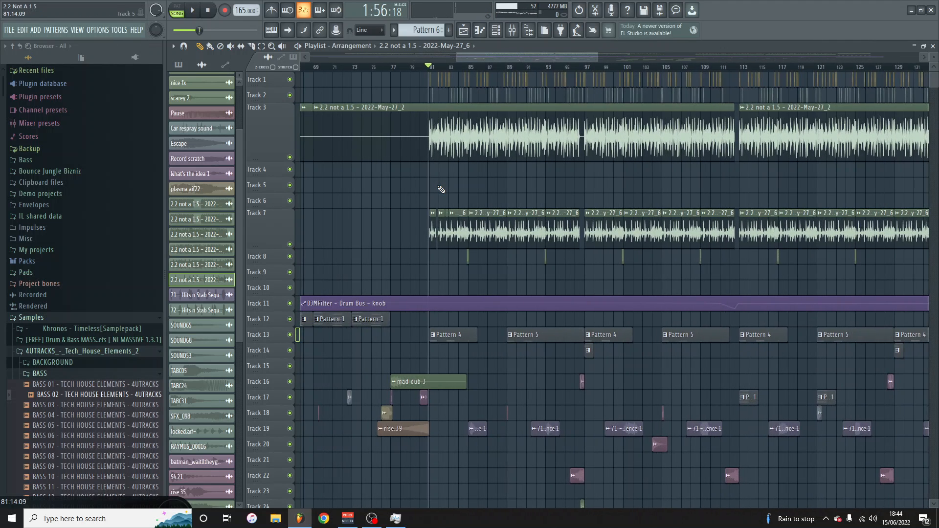
pyautogui.scroll(-3, 438, 188)
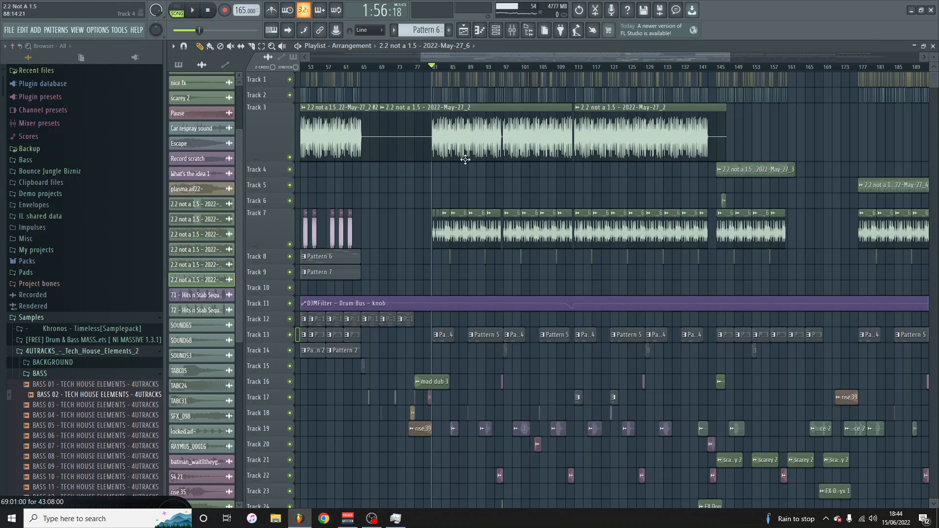
pyautogui.hscroll(4, 464, 127)
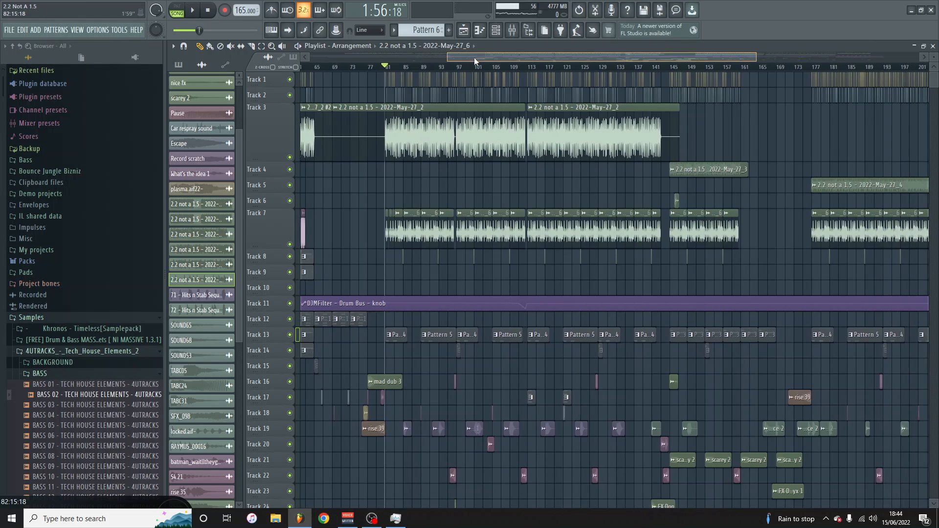
pyautogui.moveTo(265, 311); pyautogui.dragTo(265, 331)
pyautogui.click(501, 68)
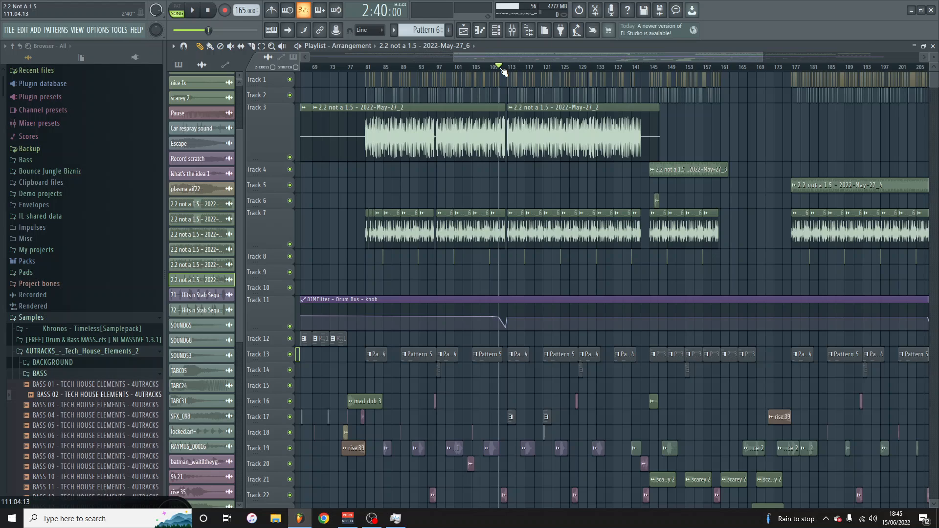
pyautogui.press('space')
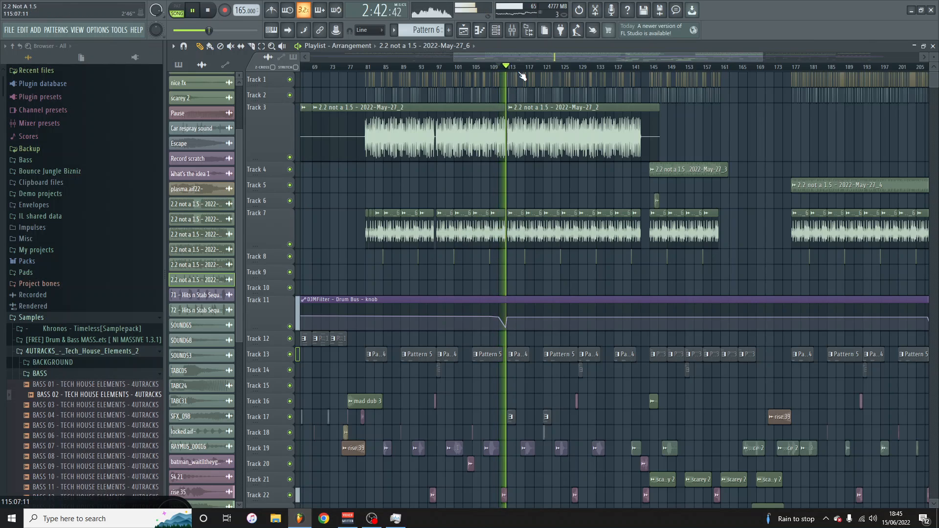
pyautogui.press('space')
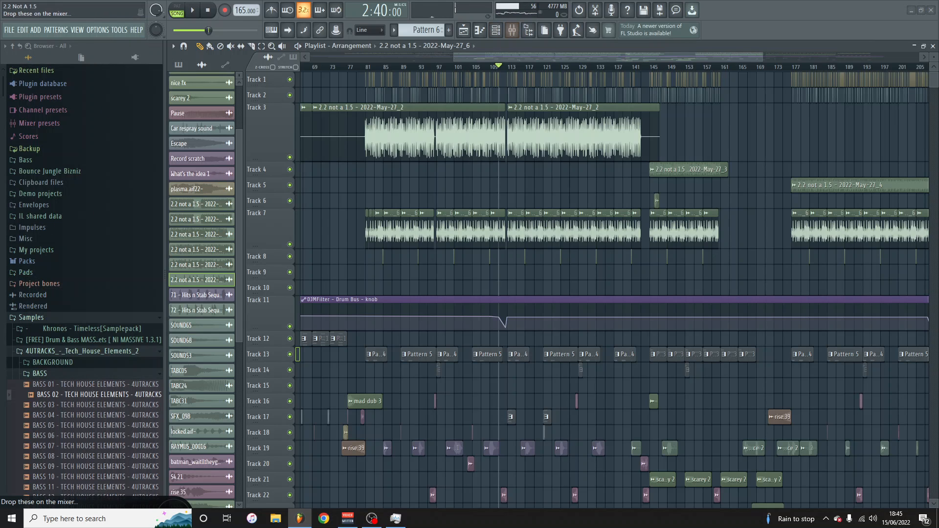
# Open the mixer, select the Drum Bus channel, and bring its effect slots fully into view.
pyautogui.click(512, 30)
pyautogui.moveTo(490, 178); pyautogui.dragTo(820, 197)
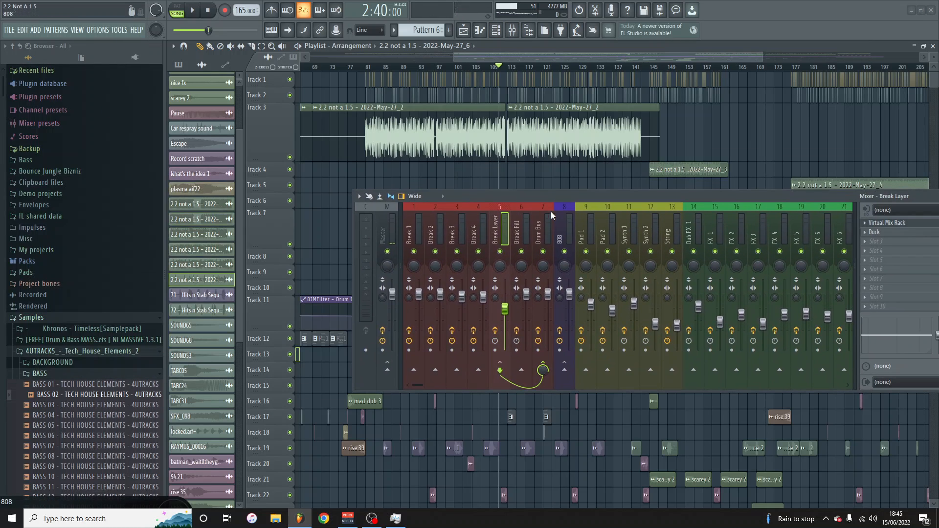
pyautogui.click(517, 236)
pyautogui.click(533, 236)
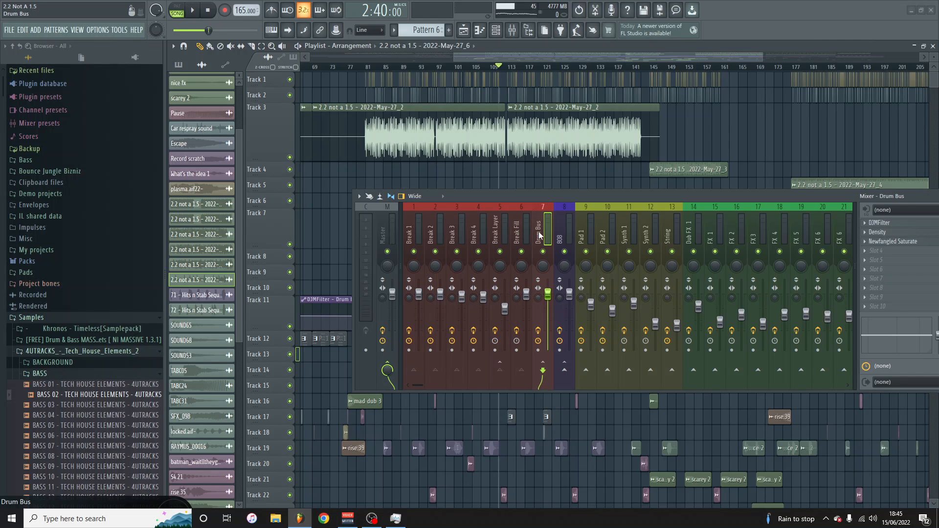
pyautogui.moveTo(574, 204); pyautogui.dragTo(450, 199)
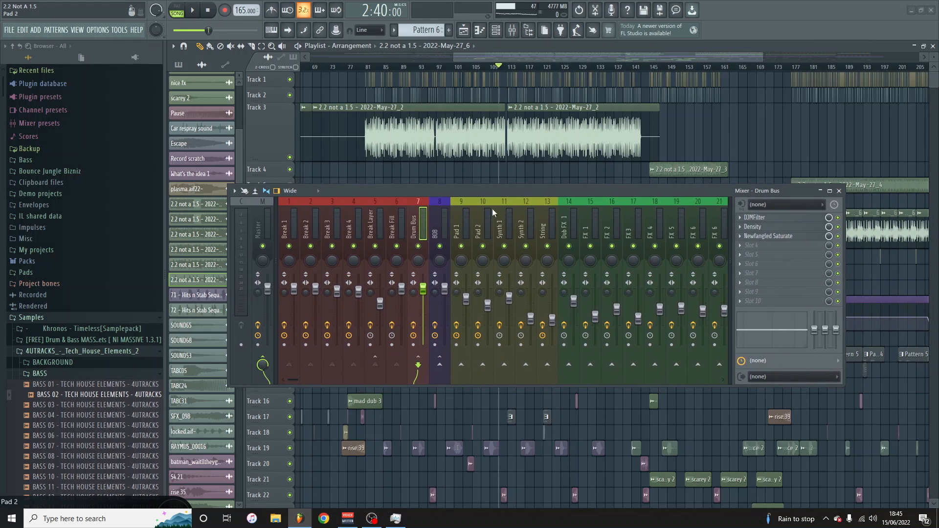
# Examine the Drum Bus channel's Density and Newfangled Saturate plugins one after the other, closing each when done.
pyautogui.click(766, 229)
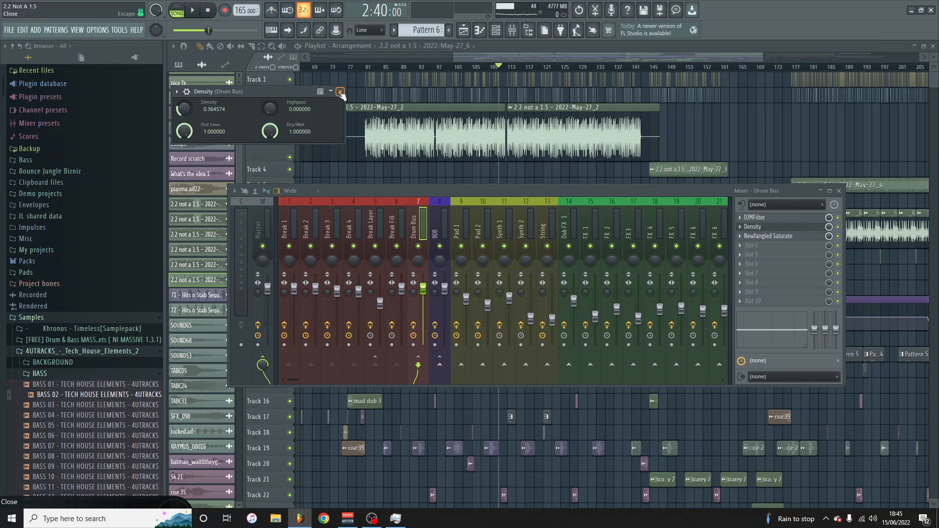
pyautogui.click(341, 92)
pyautogui.click(778, 237)
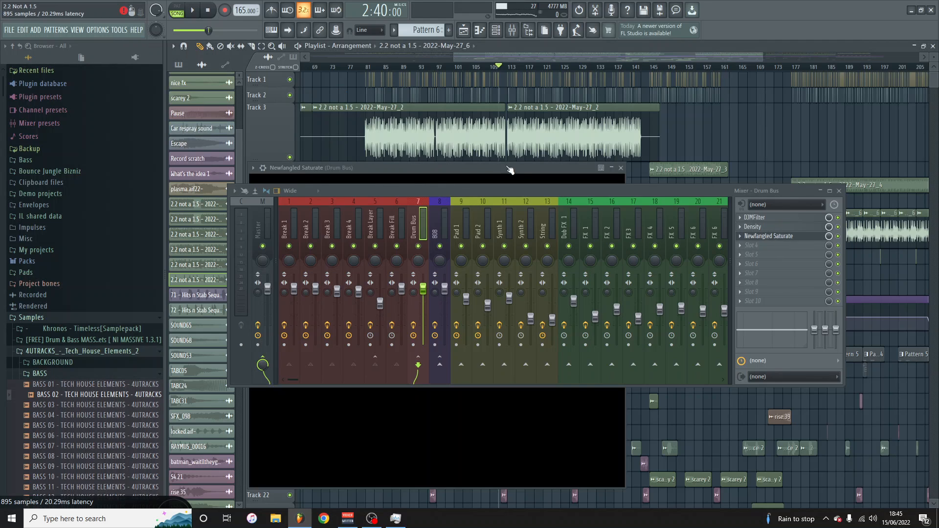
pyautogui.moveTo(494, 193); pyautogui.dragTo(504, 356)
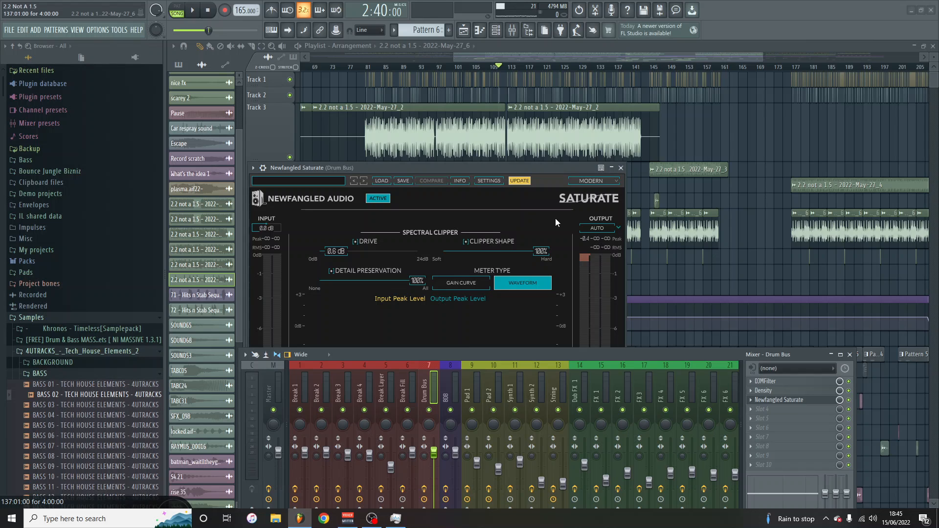
pyautogui.click(779, 400)
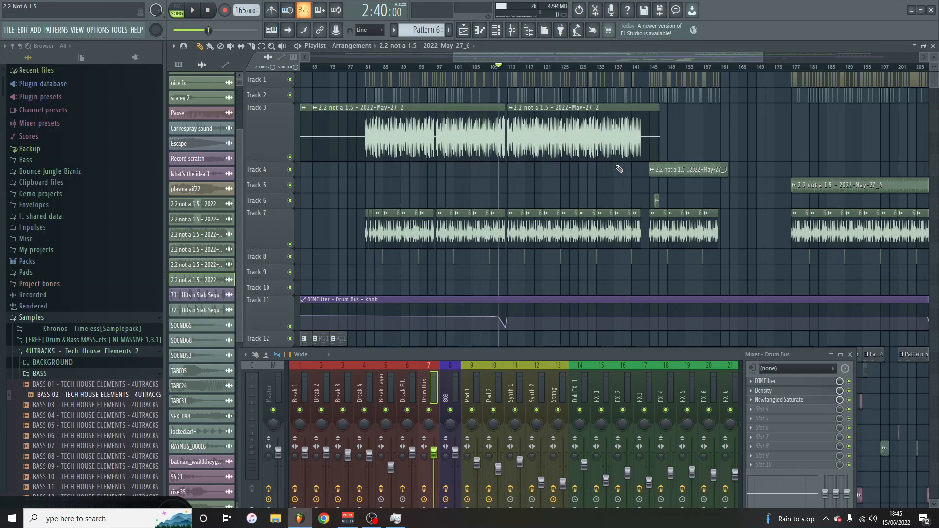
# Open DJMFilter from the Drum Bus, demonstrate its low-pass/high-pass knob, and close the plugin.
pyautogui.click(786, 381)
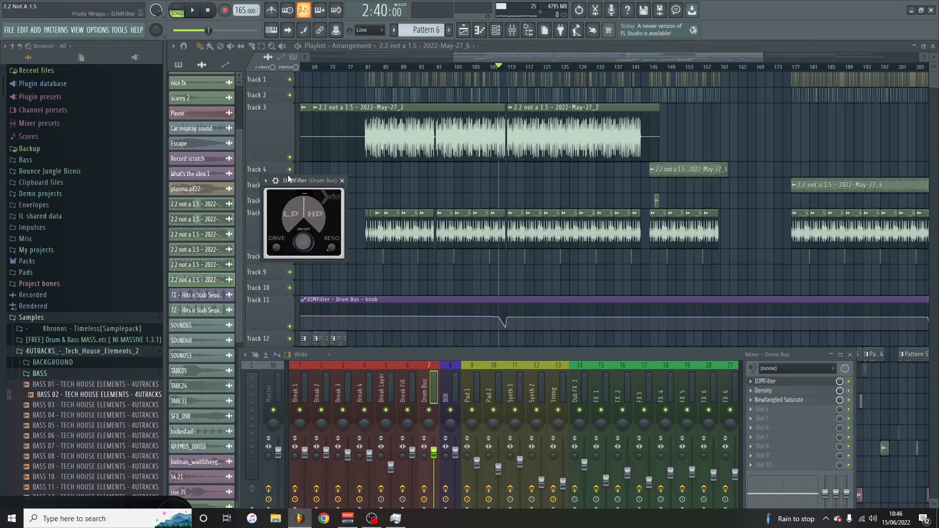
pyautogui.moveTo(288, 175); pyautogui.dragTo(476, 222)
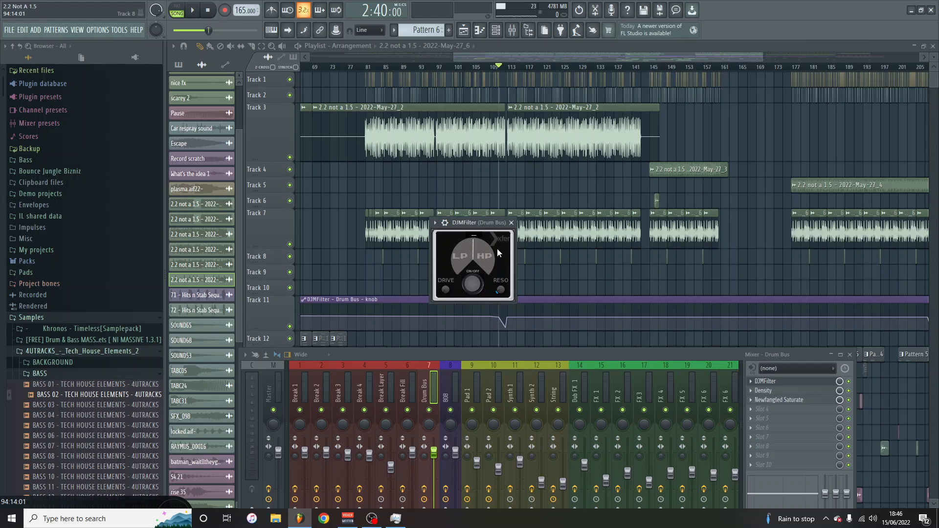
pyautogui.moveTo(469, 250); pyautogui.dragTo(485, 264)
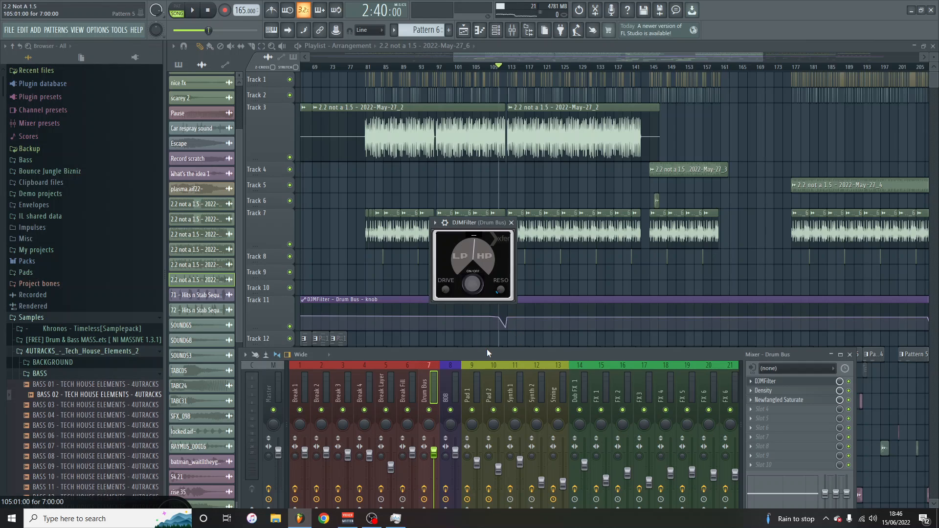
pyautogui.click(512, 224)
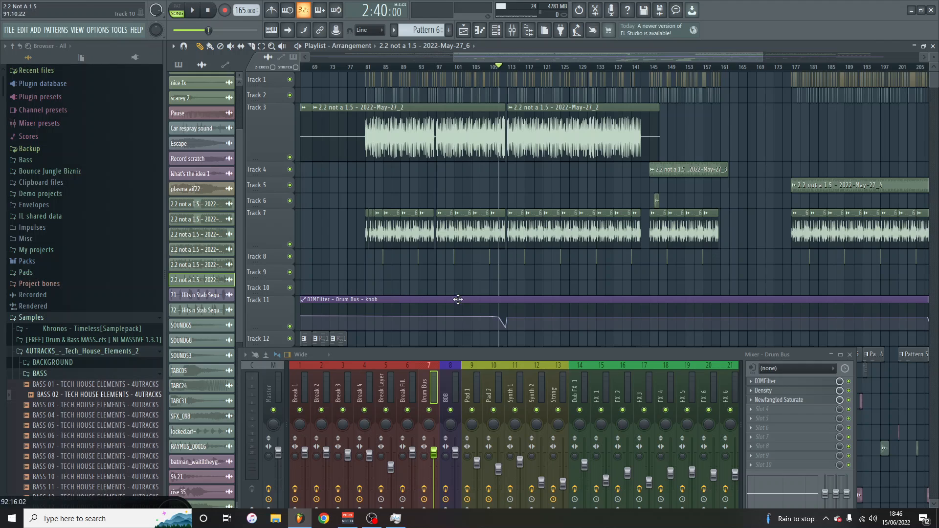
# Examine the DJMFilter automation points on Track 11 up close and play the dip again from bar 111.
pyautogui.scroll(5, 504, 319)
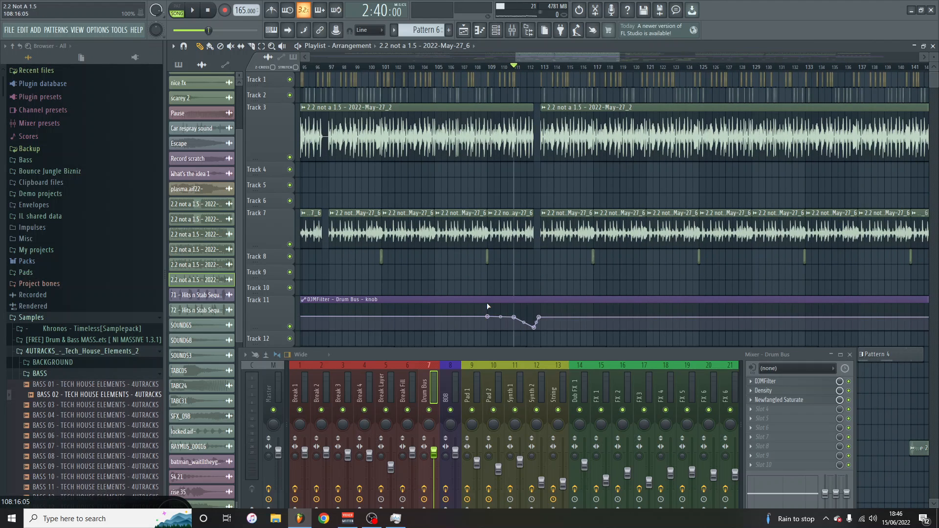
pyautogui.press('space')
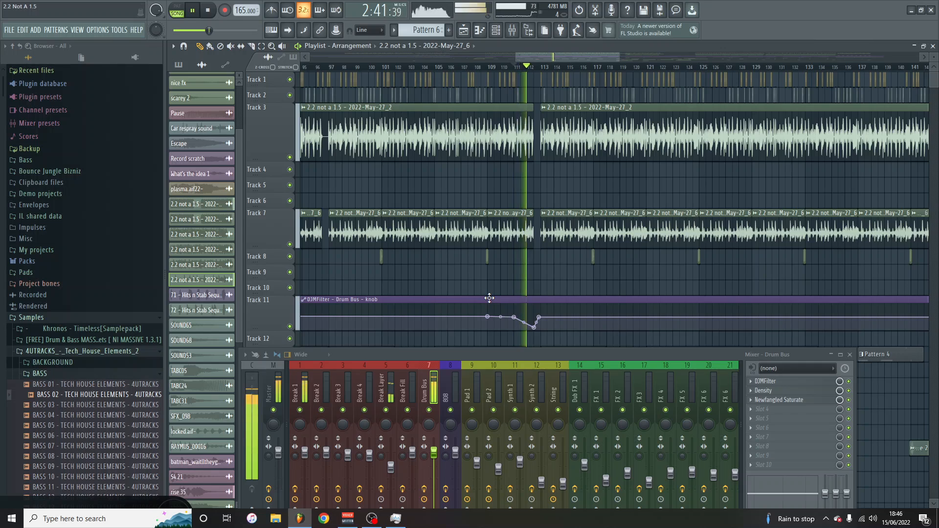
pyautogui.press('space')
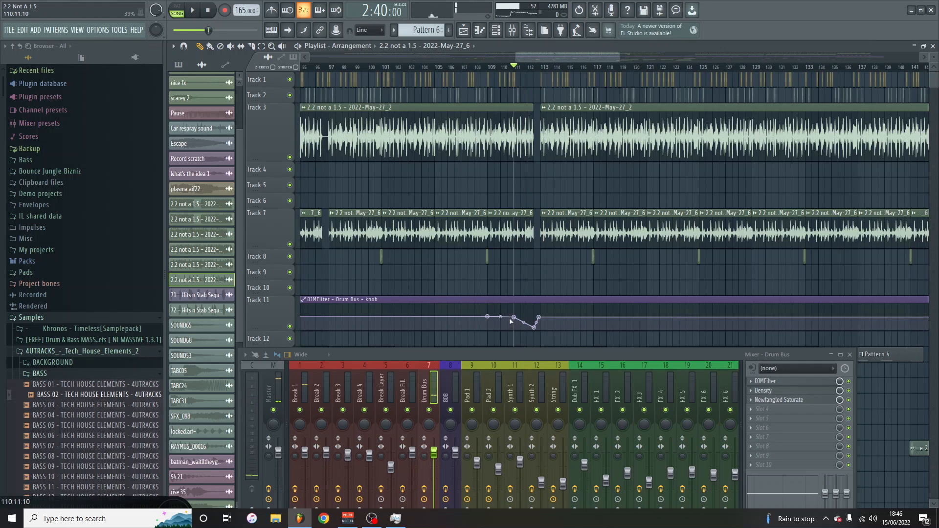
# Enlarge Track 4 in the playlist and play its break clip from about bar 144.
pyautogui.scroll(-5, 534, 305)
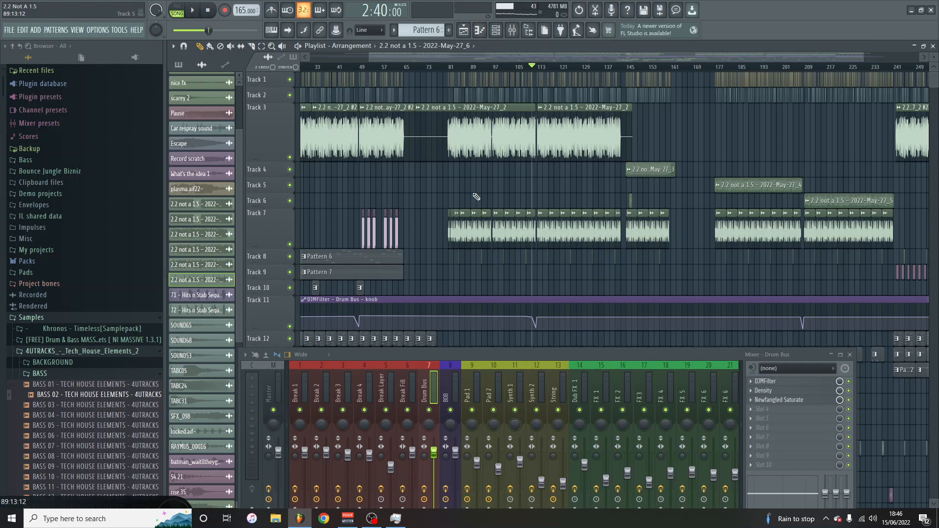
pyautogui.scroll(2, 648, 191)
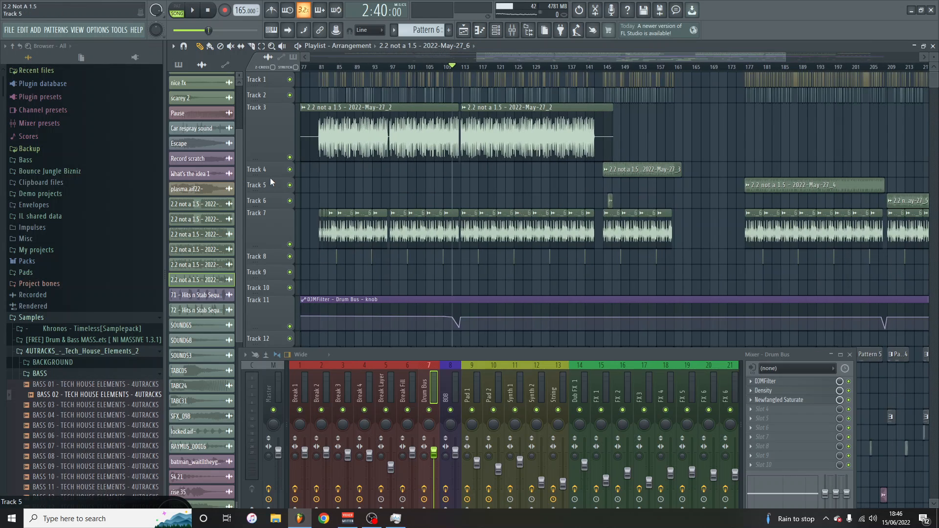
pyautogui.moveTo(270, 177); pyautogui.dragTo(270, 224)
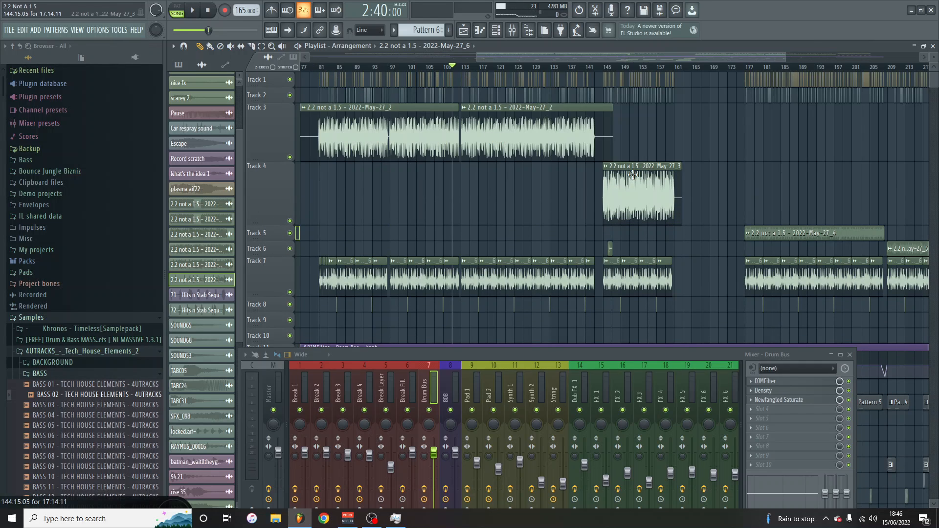
pyautogui.click(604, 71)
pyautogui.press('space')
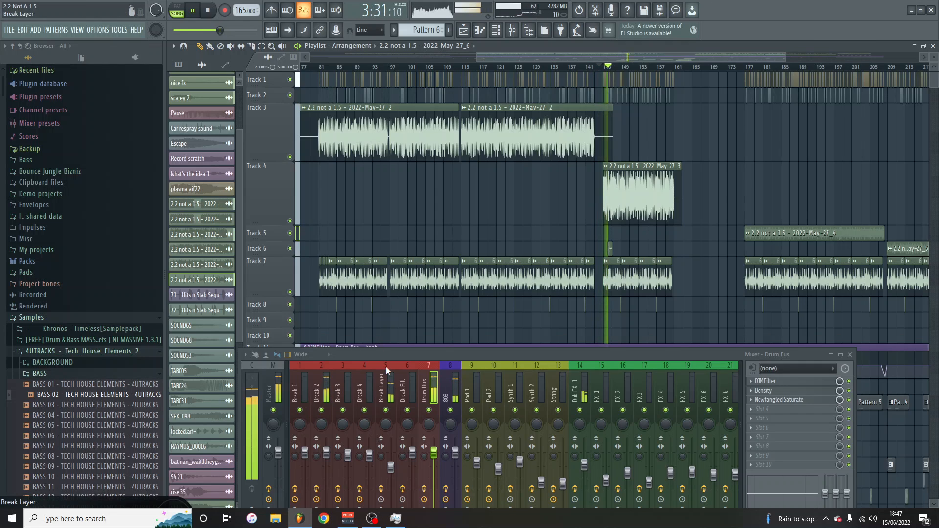
# Select the Break 2 mixer channel, bring its whole effect chain into view, and stop playback.
pyautogui.click(318, 383)
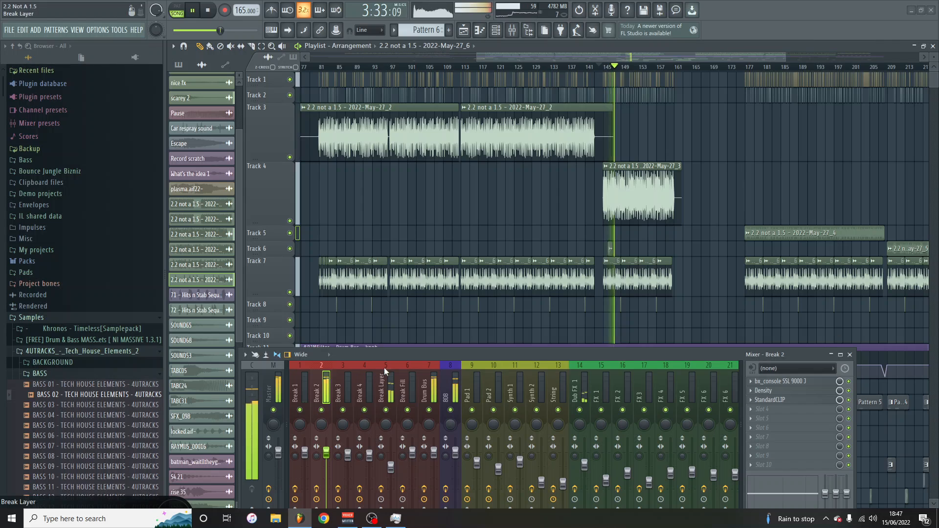
pyautogui.moveTo(418, 357); pyautogui.dragTo(425, 248)
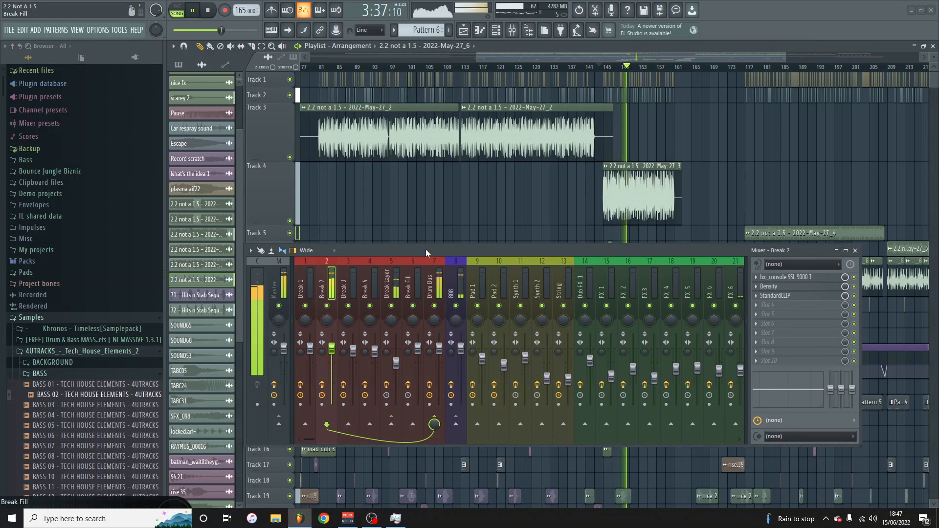
pyautogui.press('space')
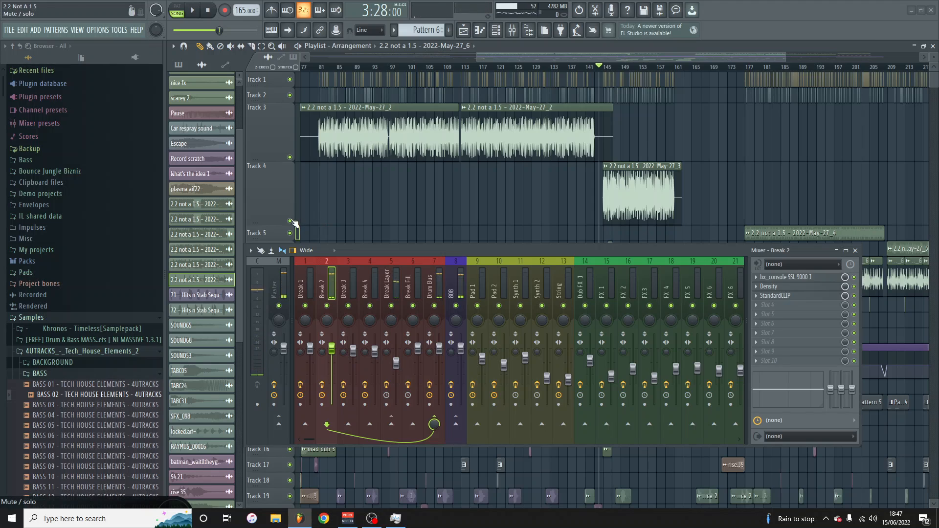
# Open bx_console SSL 9000 J from the Break 2 channel and move the mixer away to examine its dynamics section.
pyautogui.click(787, 278)
pyautogui.moveTo(473, 253); pyautogui.dragTo(936, 219)
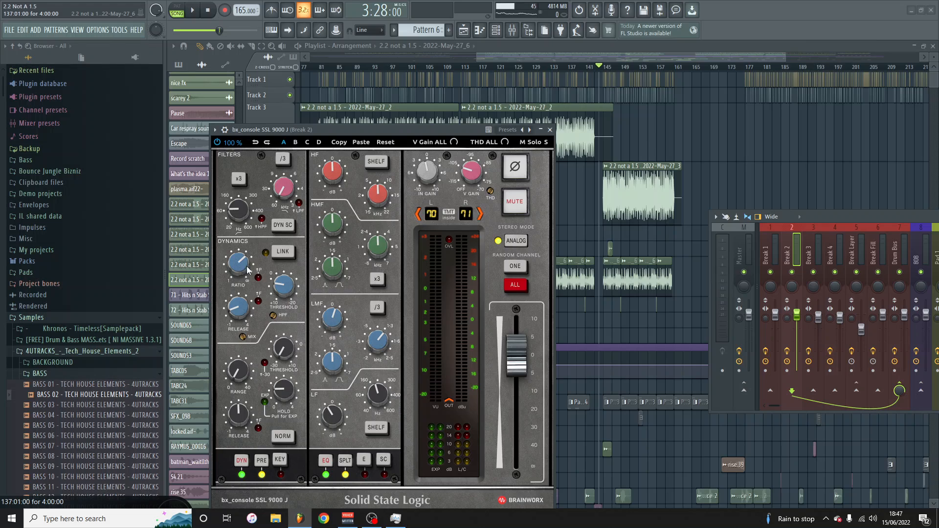
pyautogui.moveTo(234, 218)
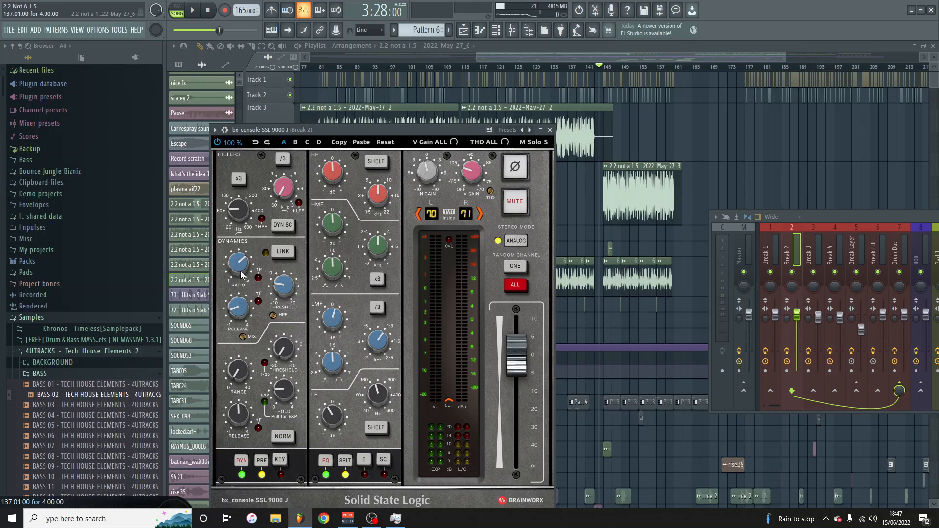
pyautogui.moveTo(241, 274)
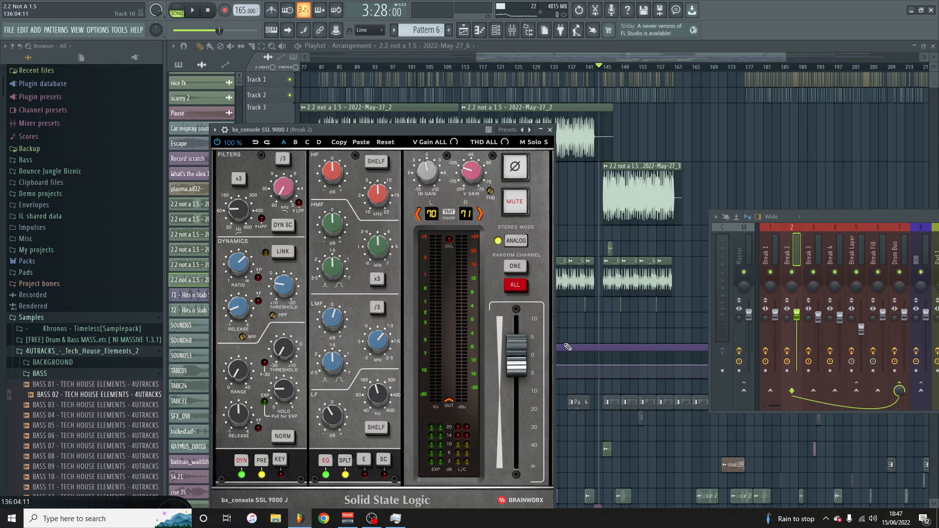
# Bring the mixer back with Break 2's effect slots in view and audition the section from about bar 144.
pyautogui.moveTo(849, 219); pyautogui.dragTo(323, 208)
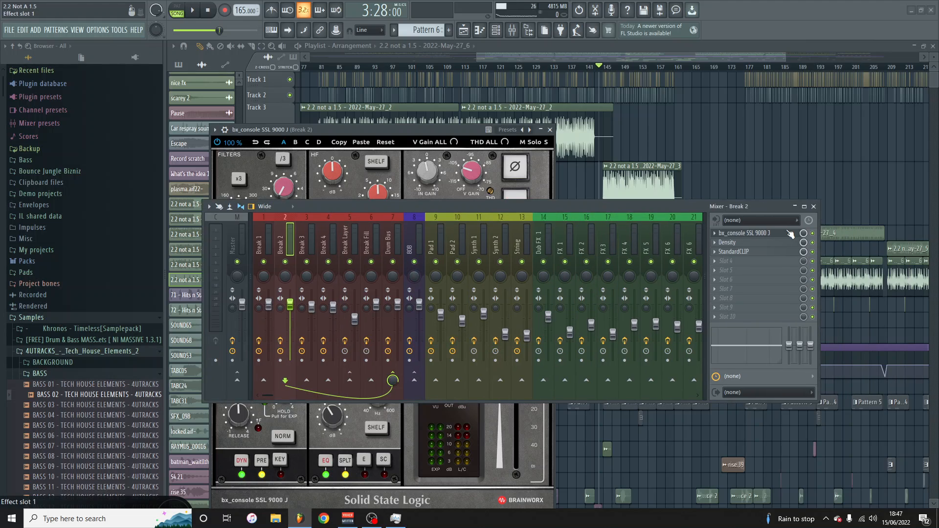
pyautogui.press('space')
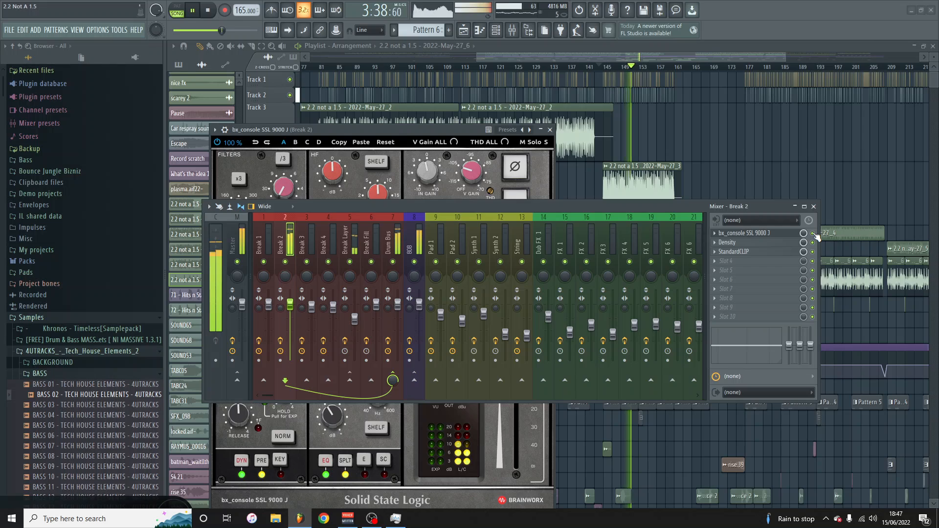
pyautogui.press('space')
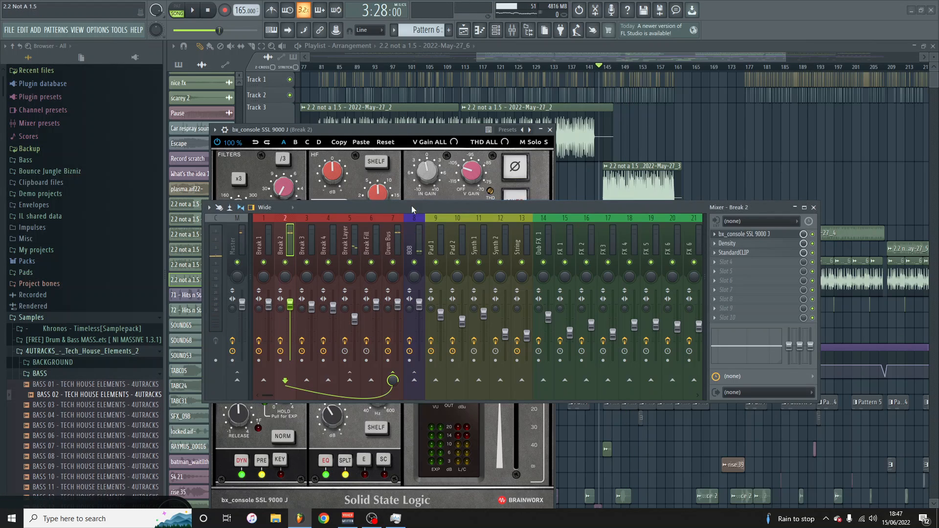
# Move the mixer aside to examine the EQ section of bx_console SSL 9000 J, and bring Break 2's effect slots back into view.
pyautogui.moveTo(409, 205); pyautogui.dragTo(723, 195)
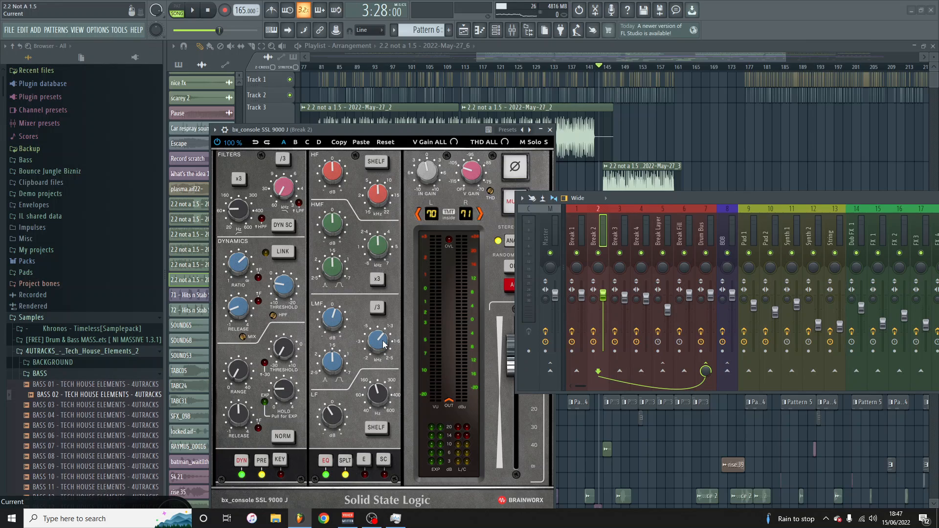
pyautogui.moveTo(384, 345)
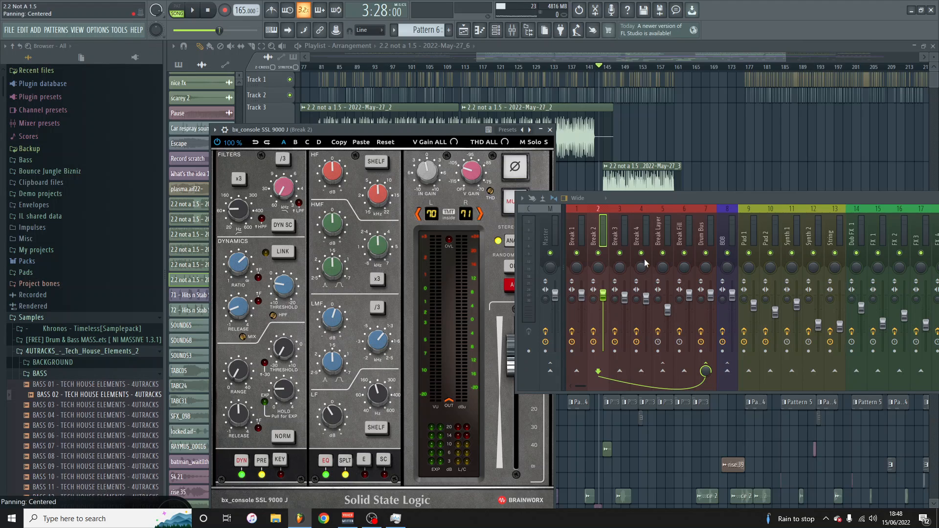
pyautogui.moveTo(687, 201); pyautogui.dragTo(386, 192)
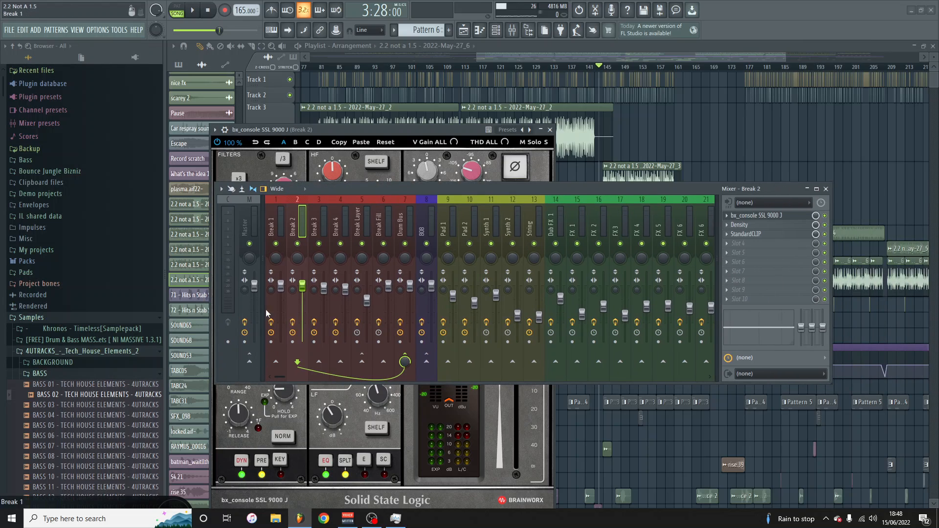
# Open Density from the Break 2 channel, close the SSL console plugin, and move the mixer clear to examine Density's settings.
pyautogui.click(774, 225)
pyautogui.click(776, 228)
pyautogui.click(776, 228)
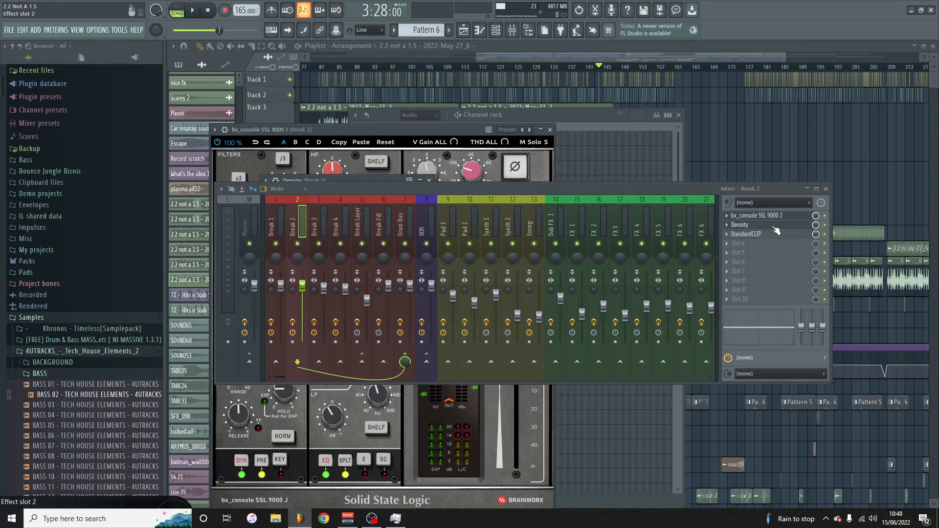
pyautogui.click(550, 130)
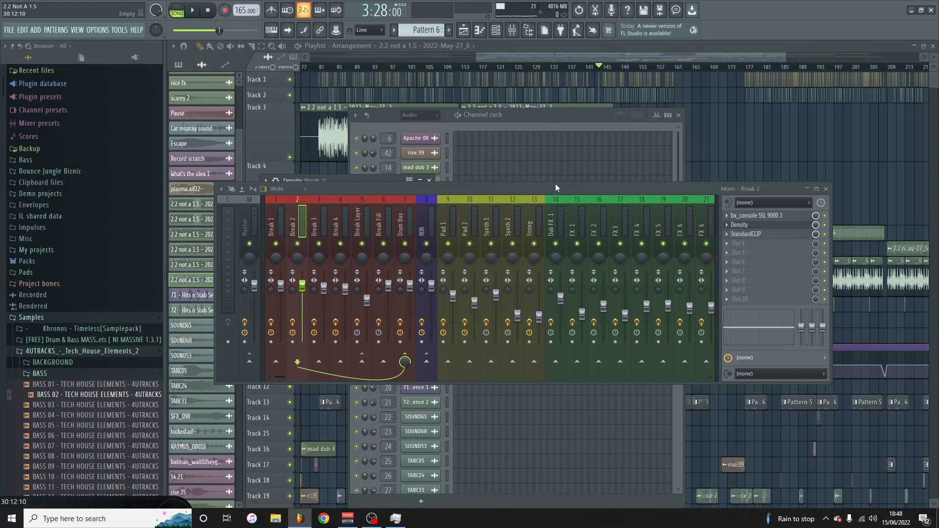
pyautogui.moveTo(555, 185); pyautogui.dragTo(416, 309)
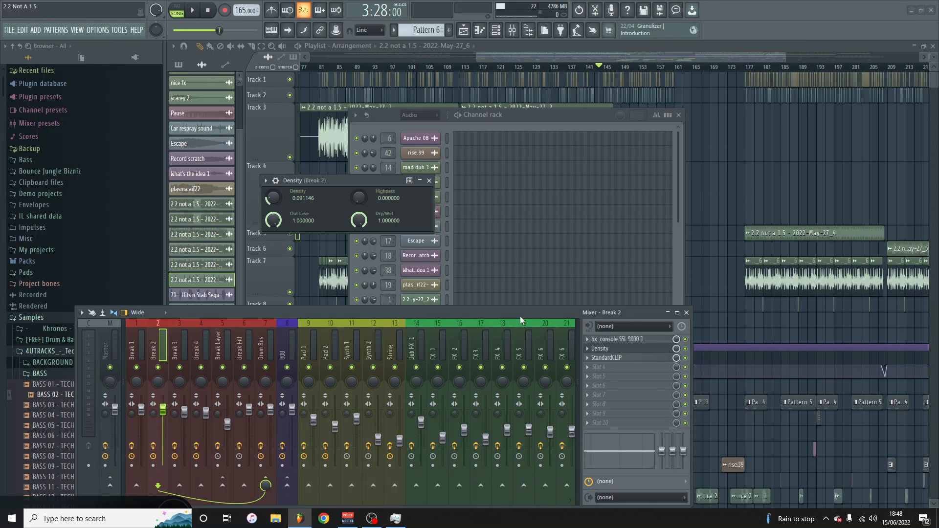
# Open StandardCLIP from the Break 2 channel to examine its clipping settings, and close it.
pyautogui.click(607, 358)
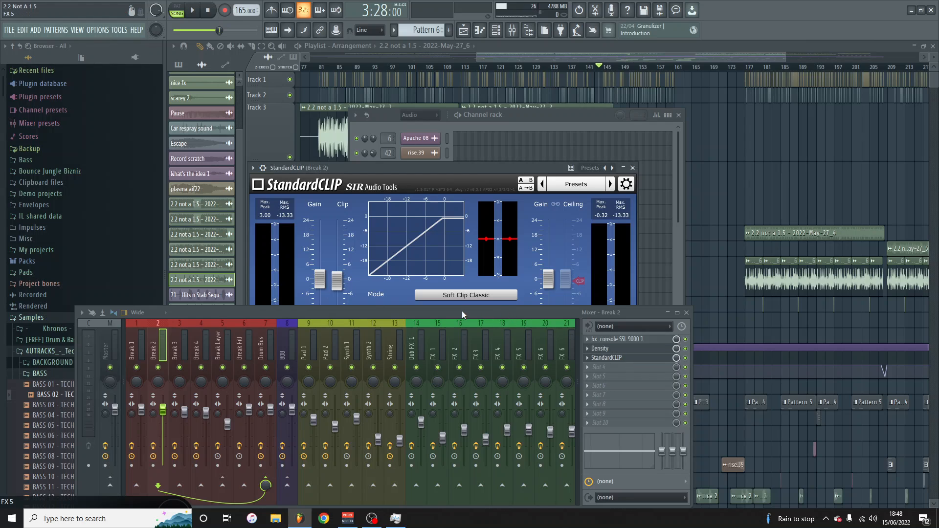
pyautogui.moveTo(462, 310); pyautogui.dragTo(512, 236)
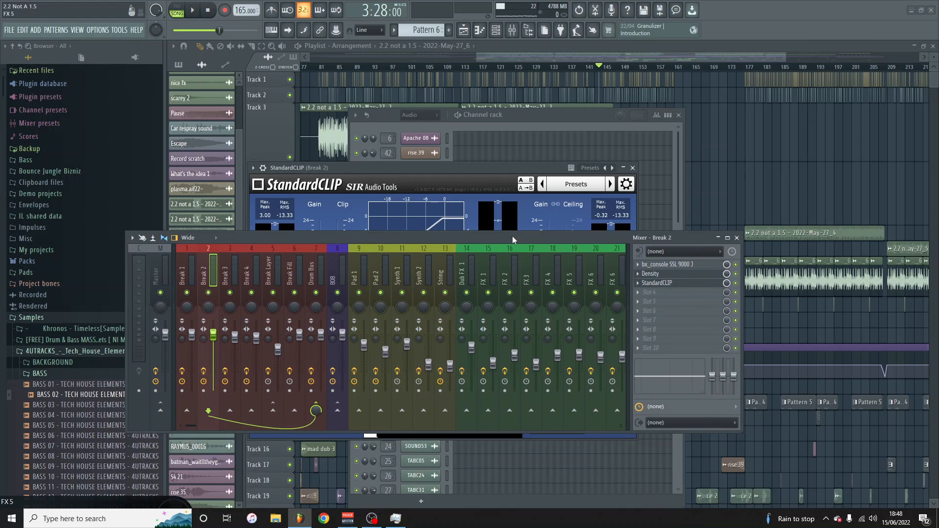
pyautogui.click(633, 167)
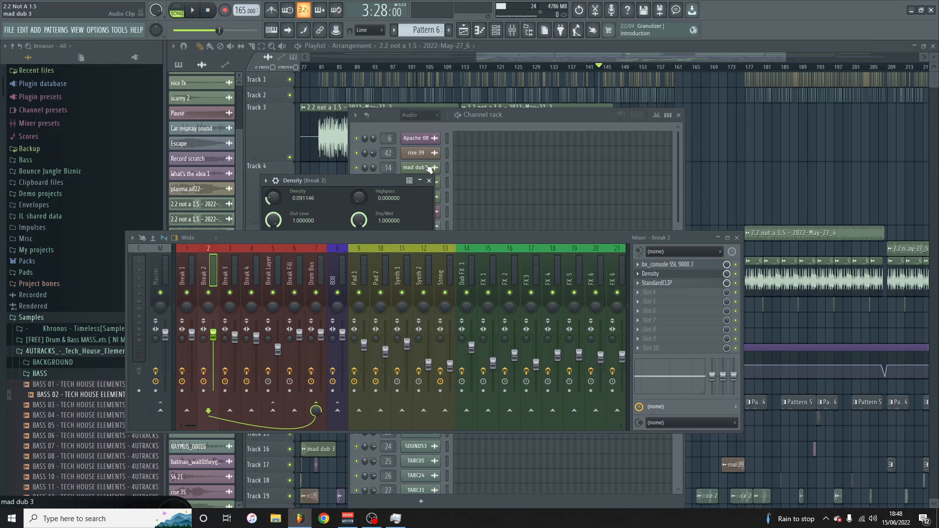
# Move the mixer away from Density, and close both the Density window and the channel rack.
pyautogui.moveTo(407, 236); pyautogui.dragTo(397, 297)
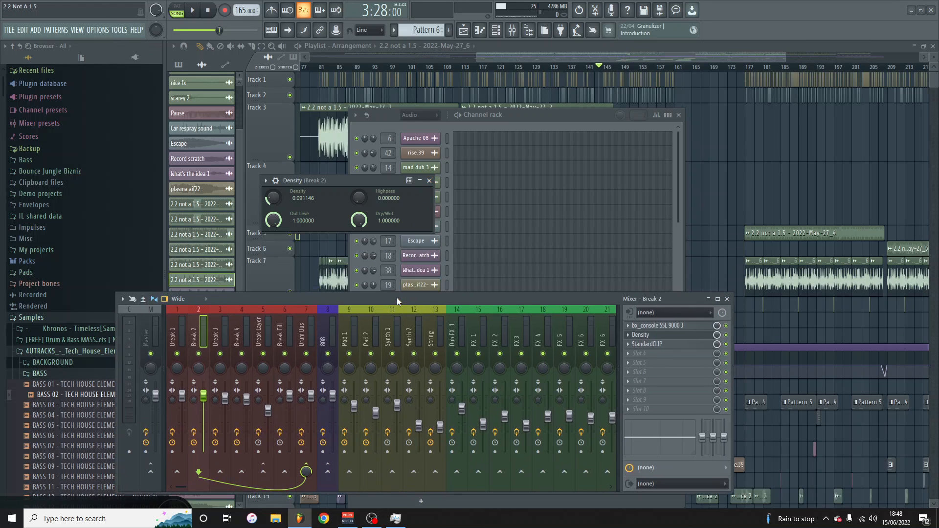
pyautogui.click(429, 180)
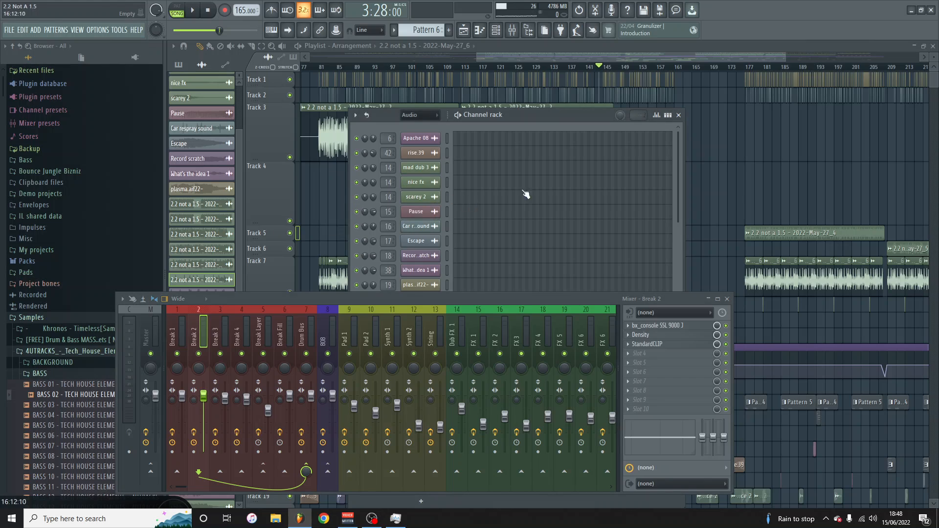
pyautogui.click(679, 115)
# Play the third break section in the playlist from bar 177 and show the Break 3 channel in the mixer.
pyautogui.moveTo(574, 54); pyautogui.dragTo(670, 48)
pyautogui.click(519, 67)
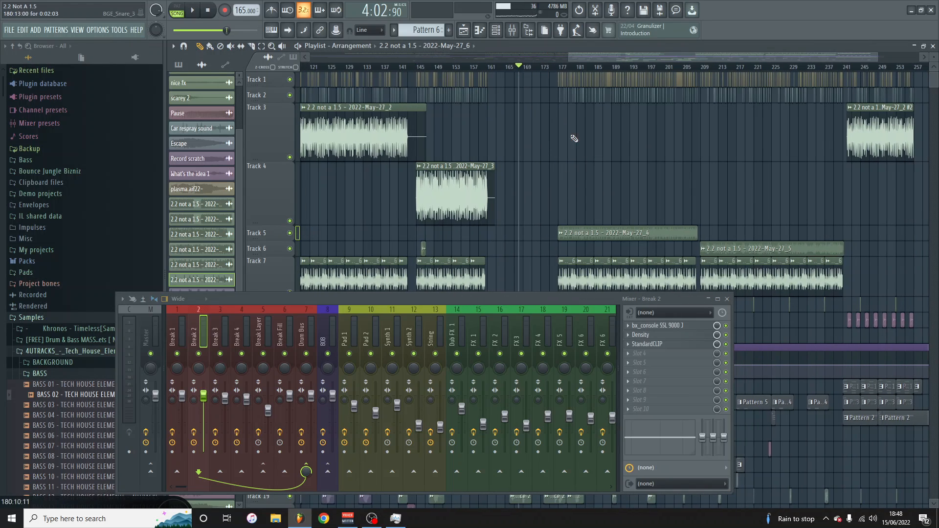
pyautogui.click(727, 299)
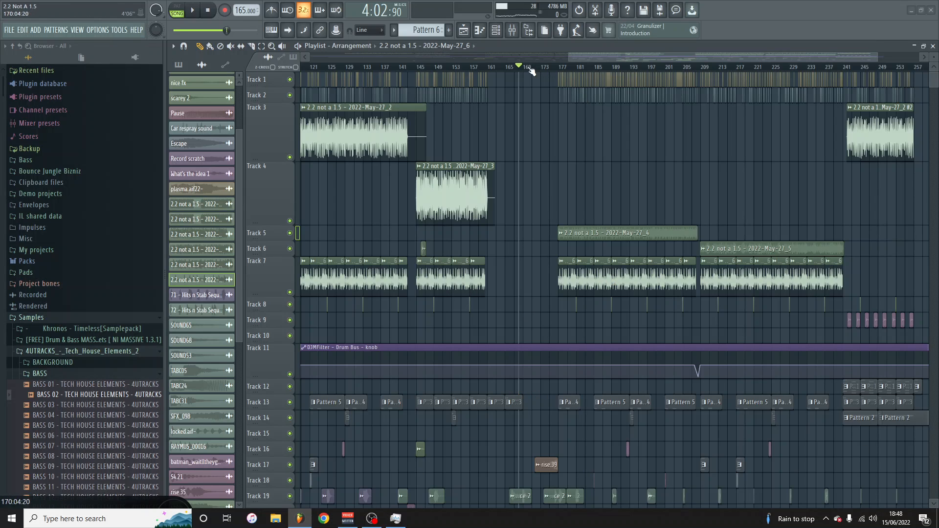
pyautogui.click(561, 67)
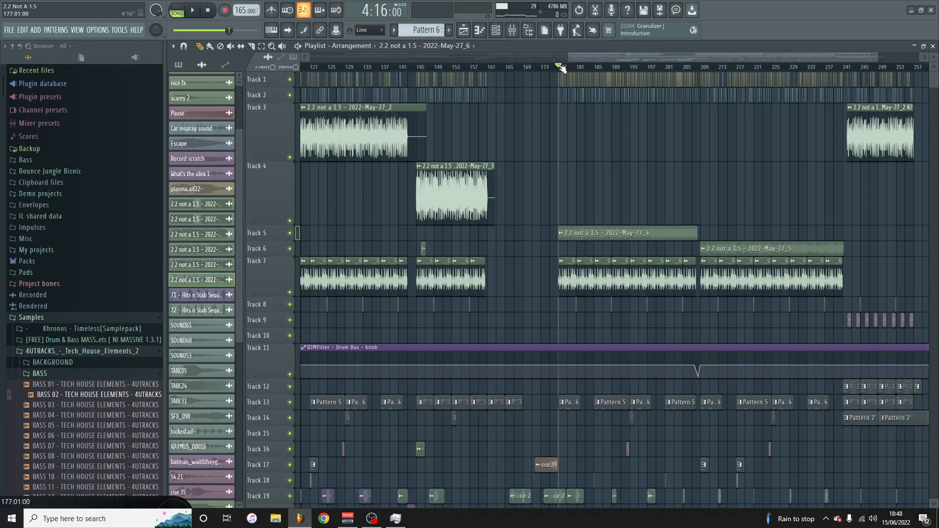
pyautogui.press('space')
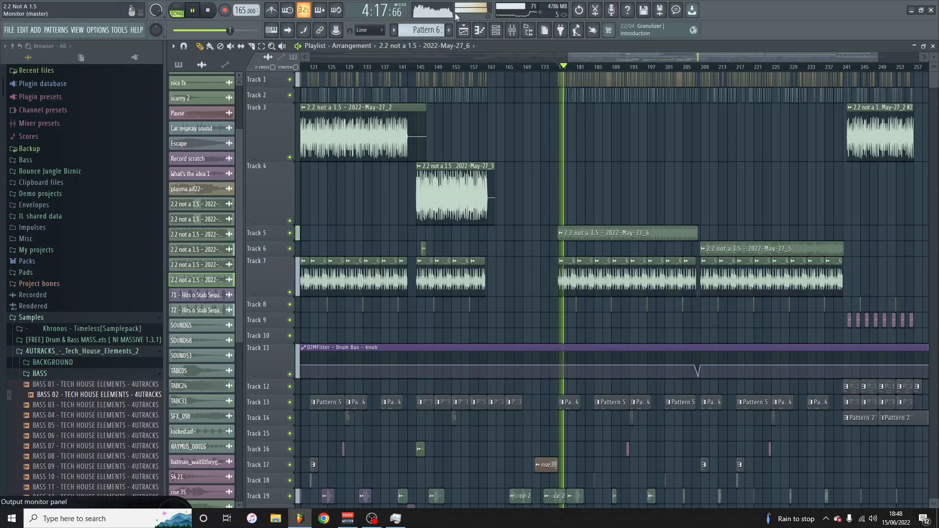
pyautogui.click(518, 30)
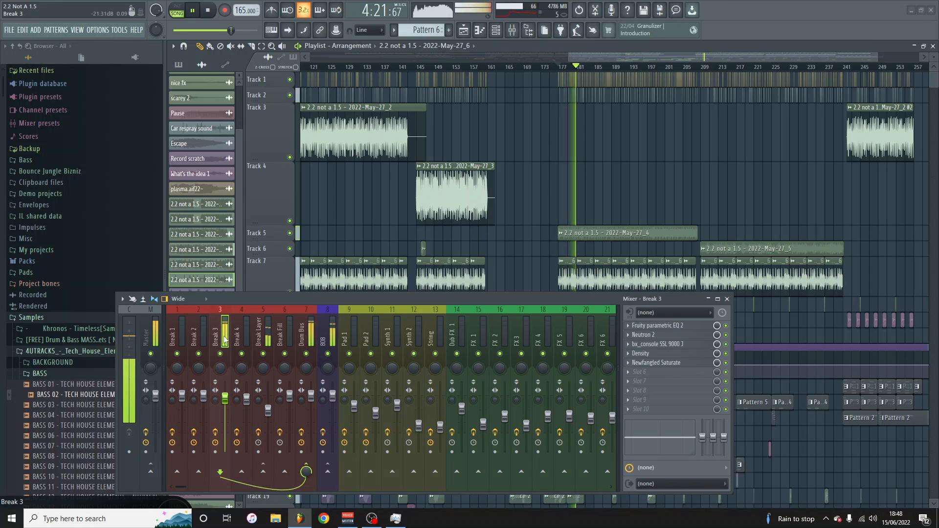
pyautogui.press('space')
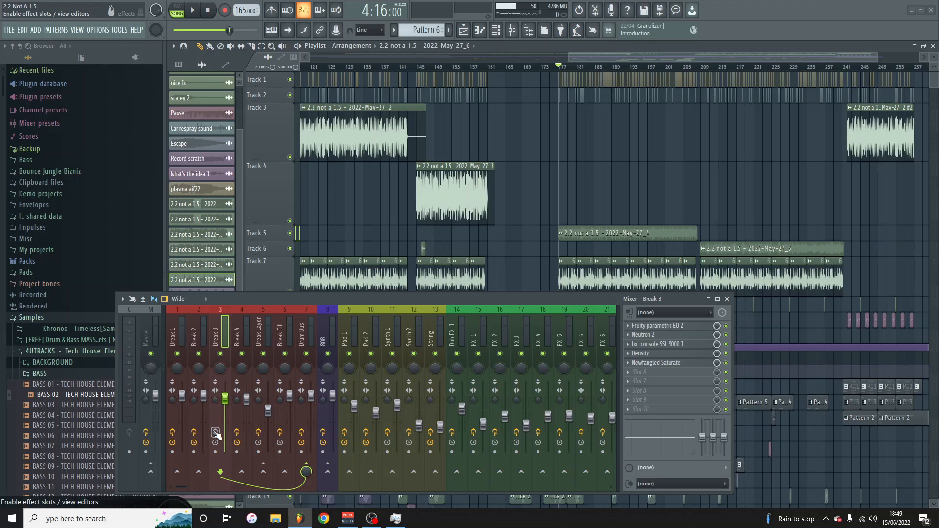
# Solo Track 5 and audition its break from bar 177 with Break 3's effects bypassed and with them enabled.
pyautogui.rightClick(290, 233)
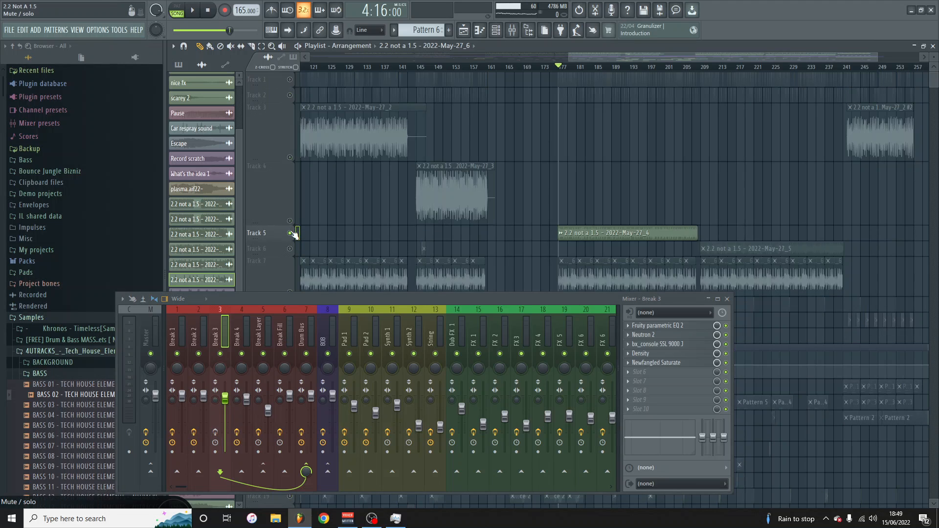
pyautogui.press('space')
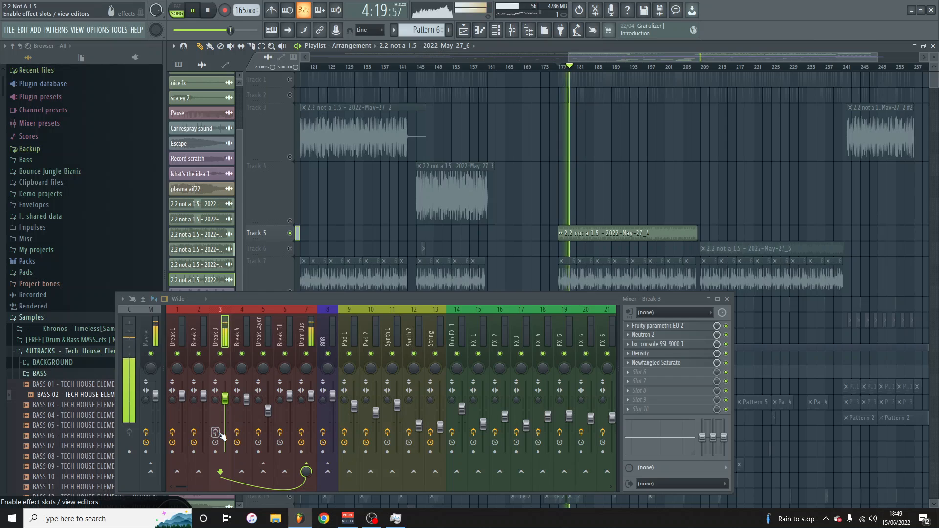
pyautogui.press('space')
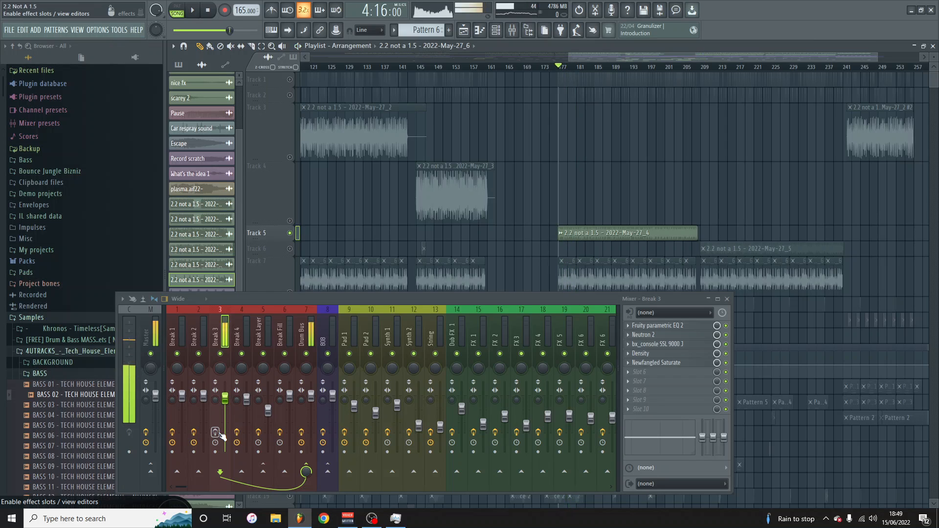
pyautogui.press('space')
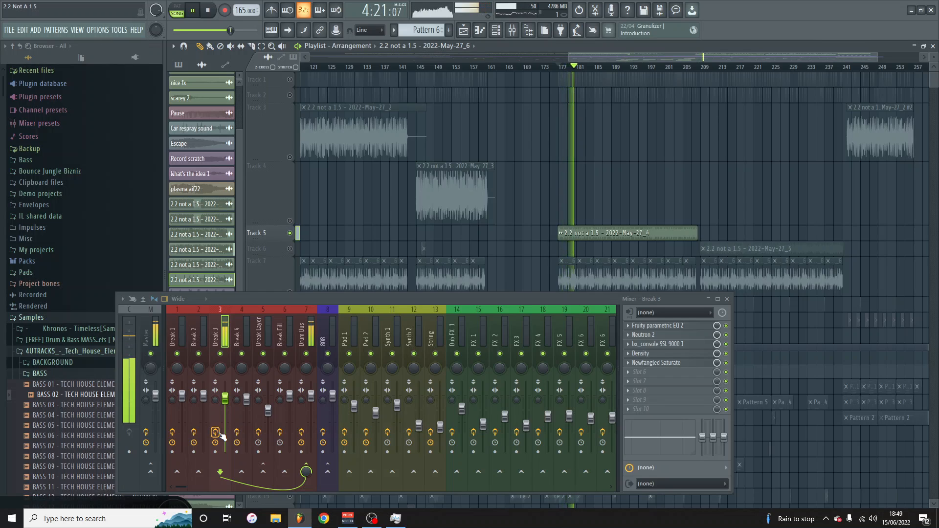
pyautogui.press('space')
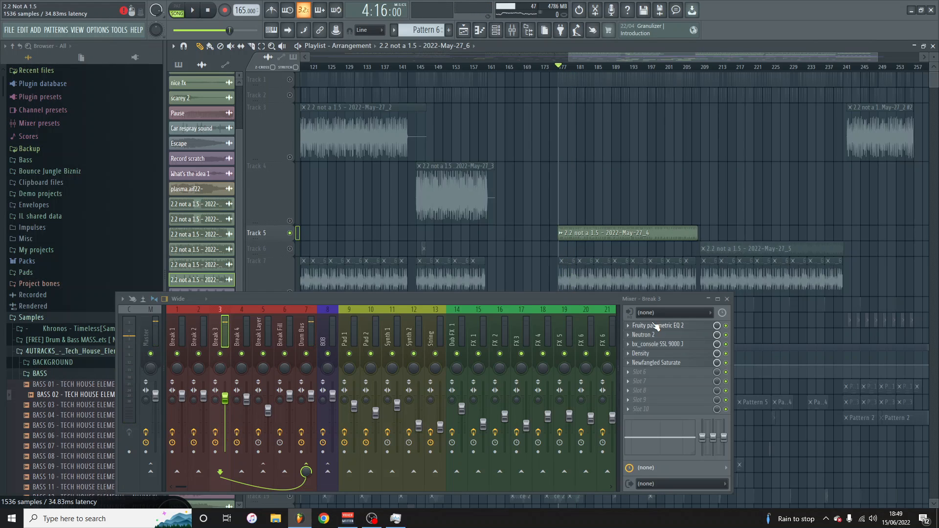
# Open Fruity parametric EQ 2 on Break 3 and nudge its low-mid cut, mid boost near 888 Hz and treble cut near 9.9 kHz.
pyautogui.click(657, 326)
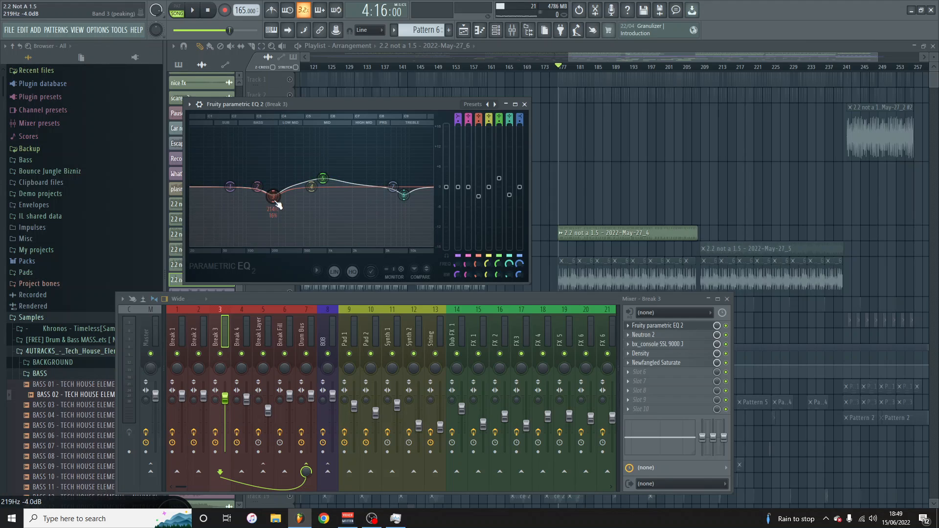
pyautogui.moveTo(272, 200); pyautogui.dragTo(273, 194)
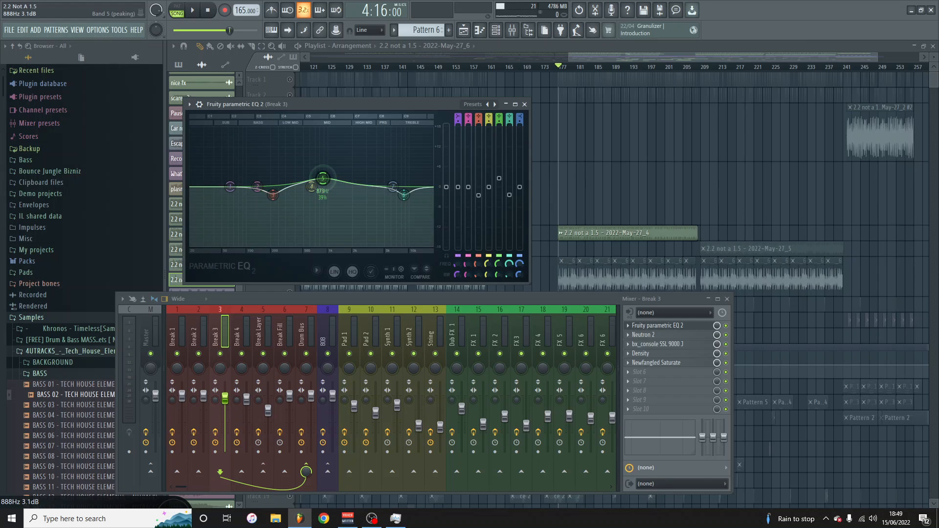
pyautogui.moveTo(322, 178); pyautogui.dragTo(323, 178)
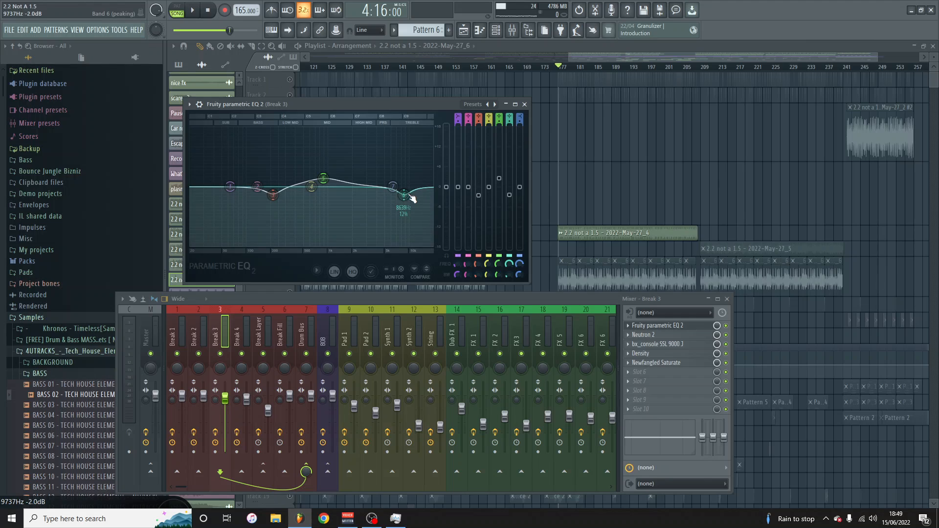
pyautogui.moveTo(404, 194); pyautogui.dragTo(406, 194)
# Audition the soloed break through the EQ while nudging the treble cut slightly lower, and close the EQ window.
pyautogui.press('space')
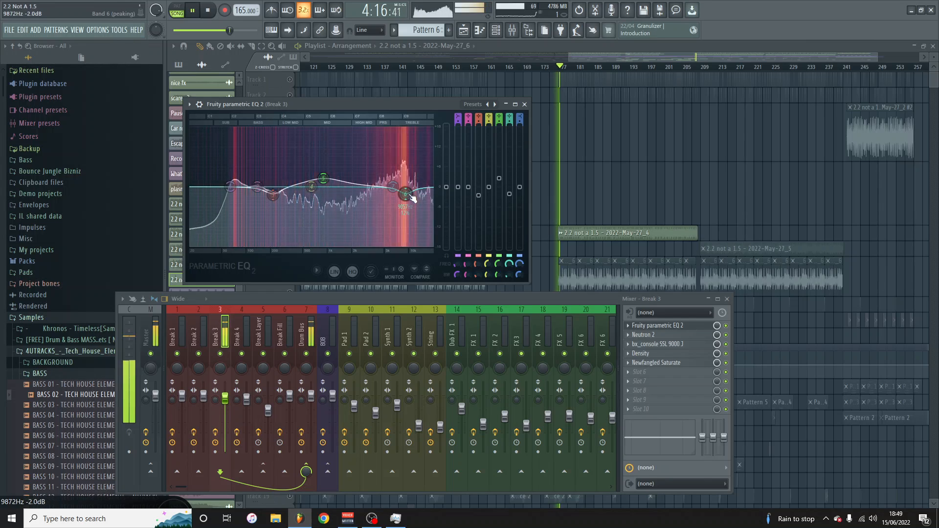
pyautogui.moveTo(406, 194)
pyautogui.mouseDown()
pyautogui.moveTo(403, 156)
pyautogui.moveTo(406, 196)
pyautogui.mouseUp()
pyautogui.press('space')
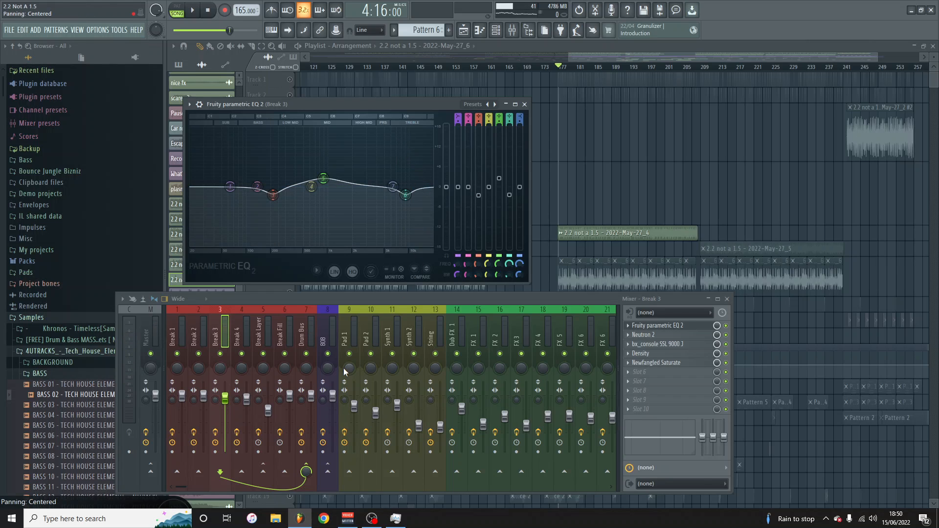
pyautogui.press('space')
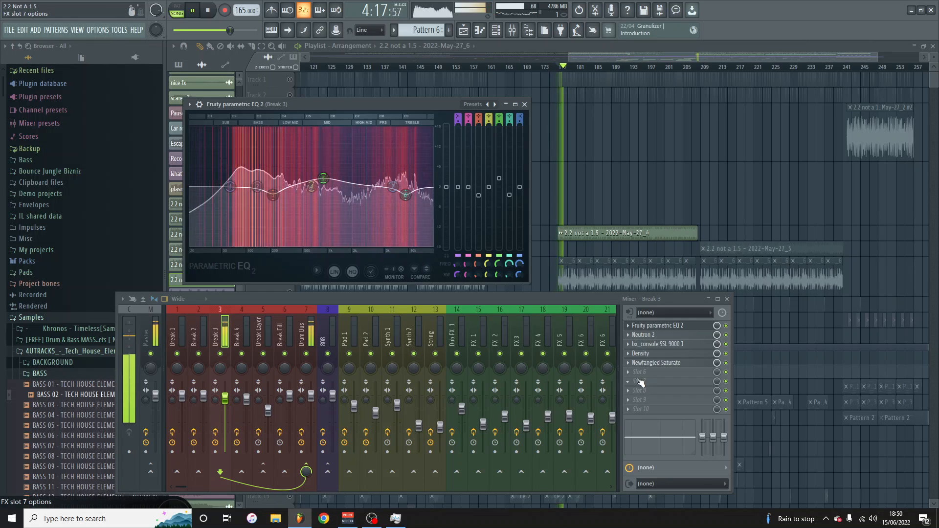
pyautogui.press('space')
pyautogui.click(525, 105)
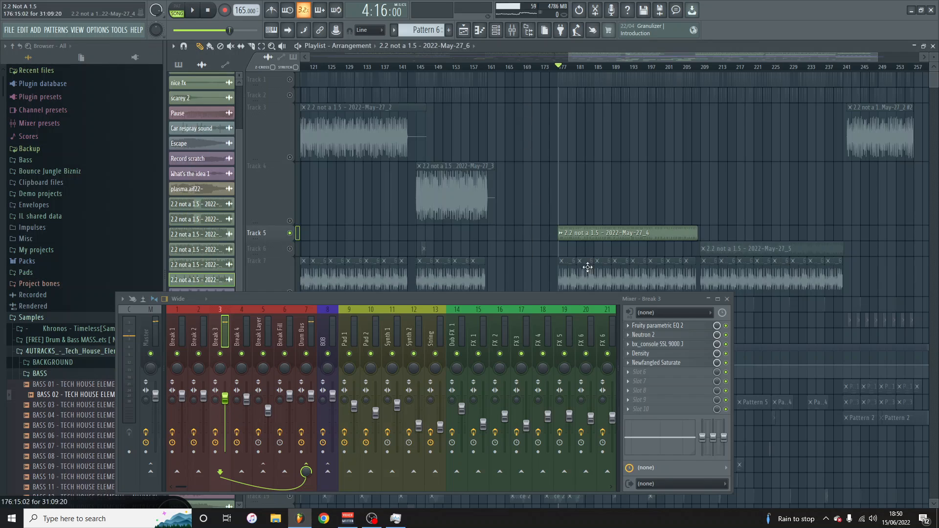
# Open Neutron 2 from the Break 3 channel, dismiss its preset manager, and collapse the mixer to reveal the Transient Shaper settings.
pyautogui.click(644, 333)
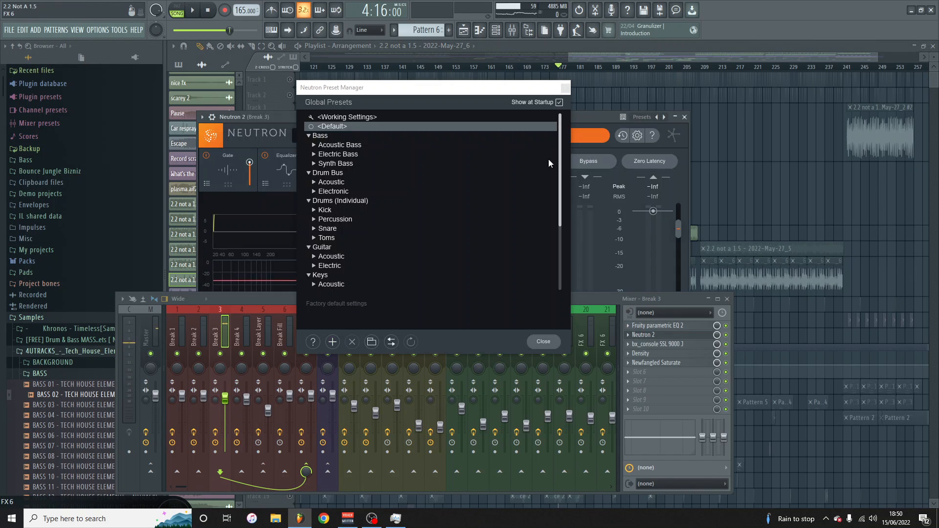
pyautogui.click(543, 341)
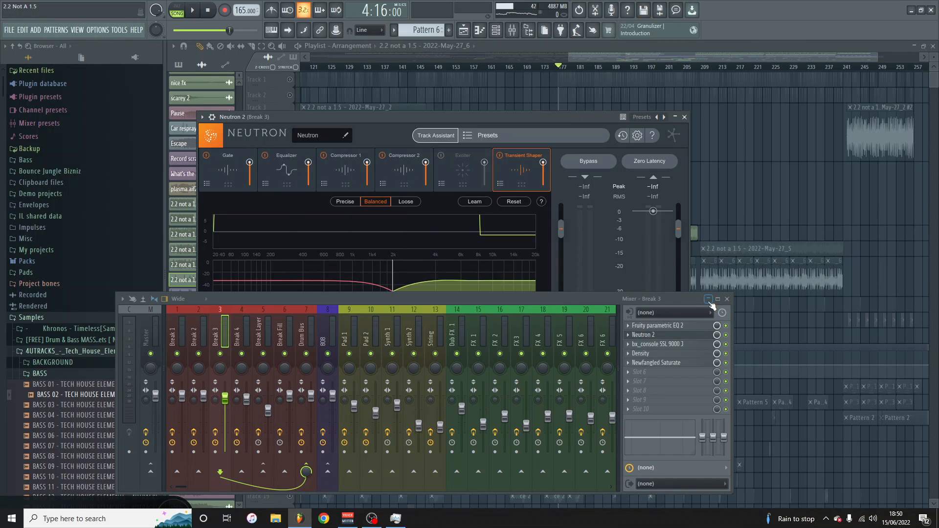
pyautogui.click(708, 299)
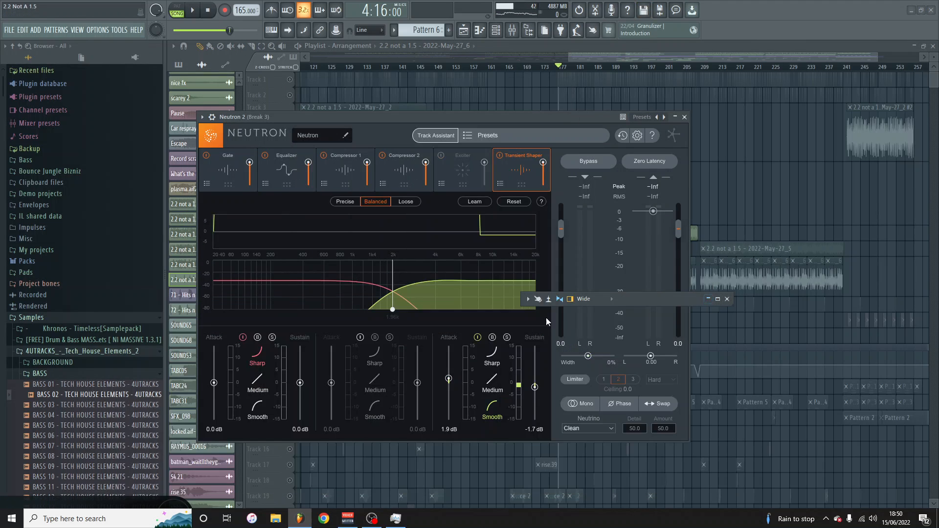
# Expand the collapsed mixer and restore it to a compact window that shows Break 3's effect slots beside Neutron 2.
pyautogui.click(717, 299)
pyautogui.click(923, 6)
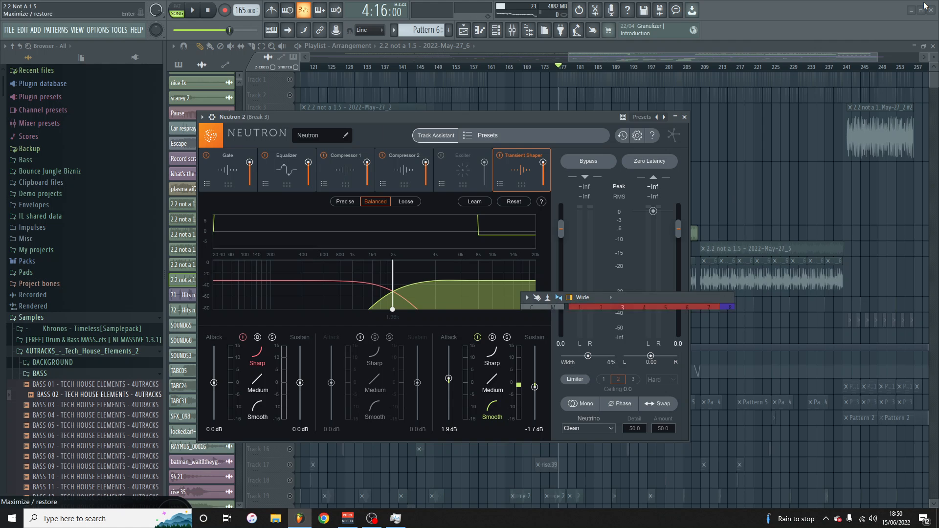
pyautogui.doubleClick(633, 299)
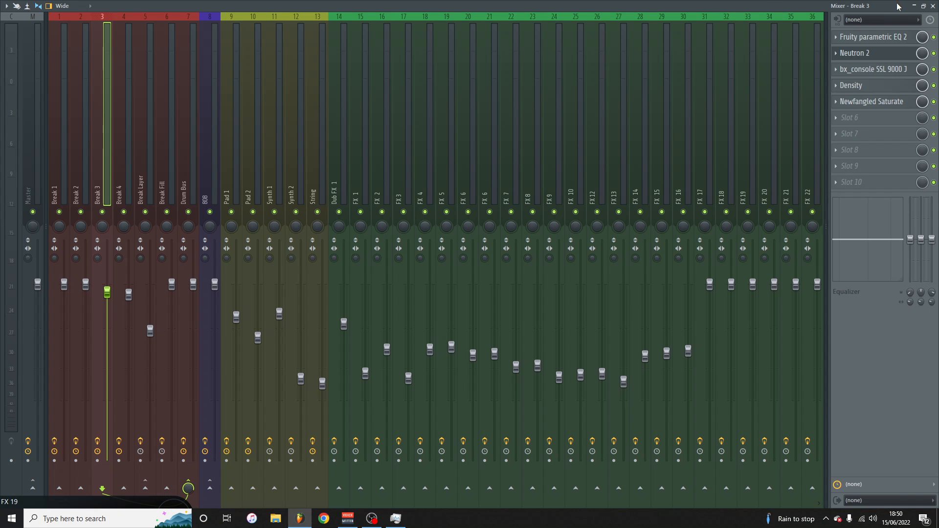
pyautogui.click(923, 6)
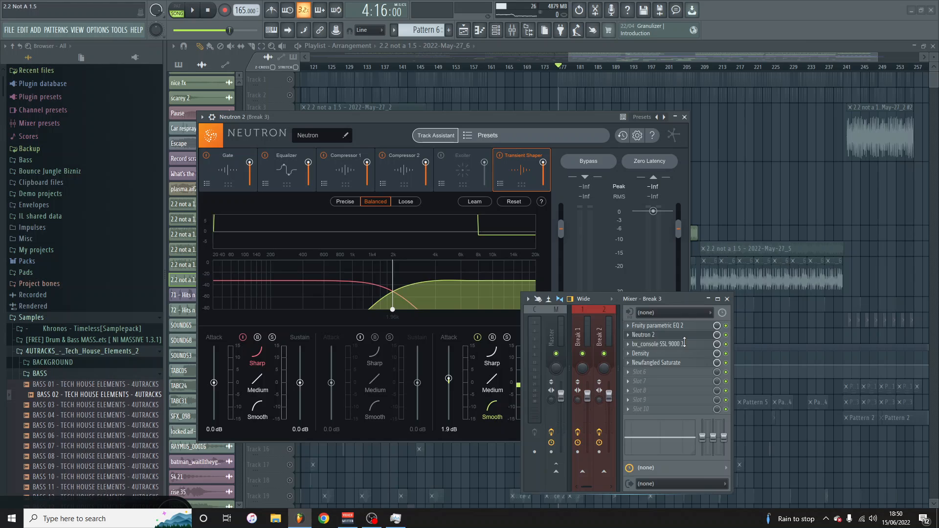
# Close the mixer, show the Gate module of Neutron 2 on Break 3, and audition the soloed break.
pyautogui.click(727, 299)
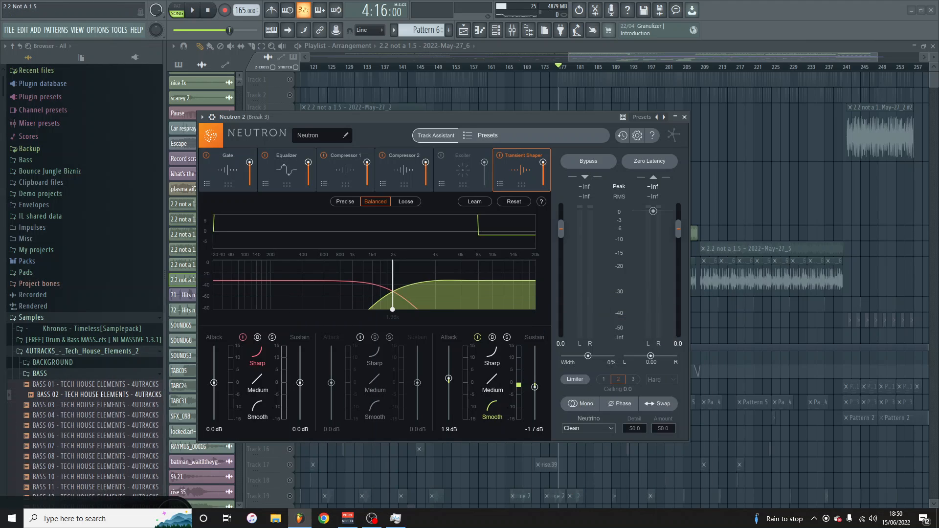
pyautogui.click(232, 181)
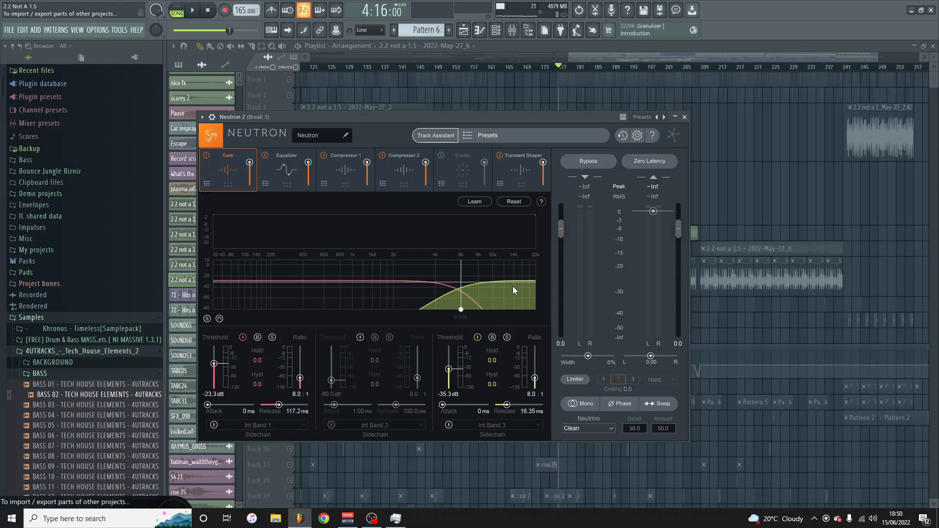
pyautogui.click(746, 252)
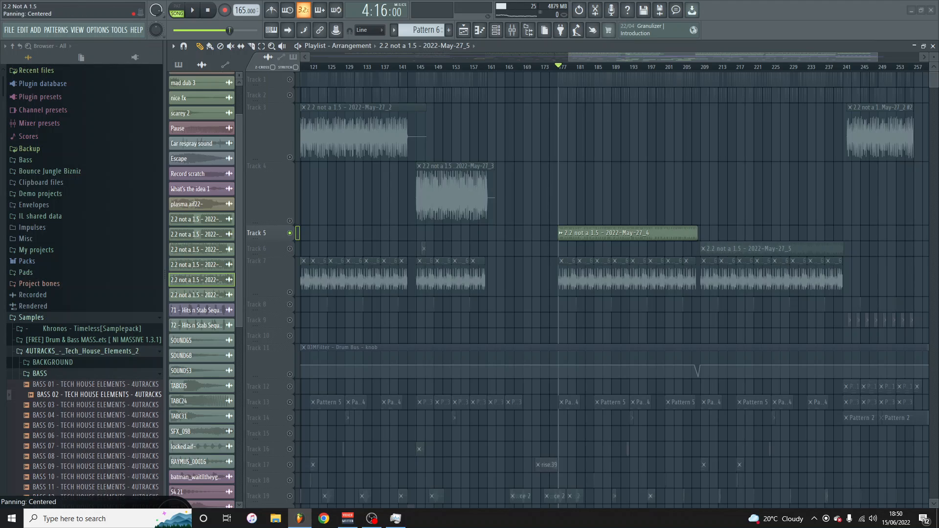
pyautogui.press('space')
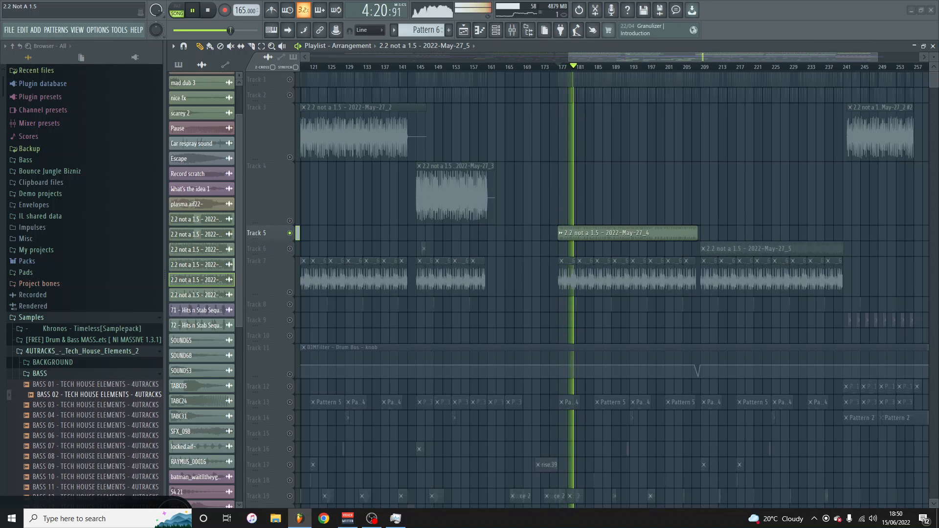
pyautogui.press('space')
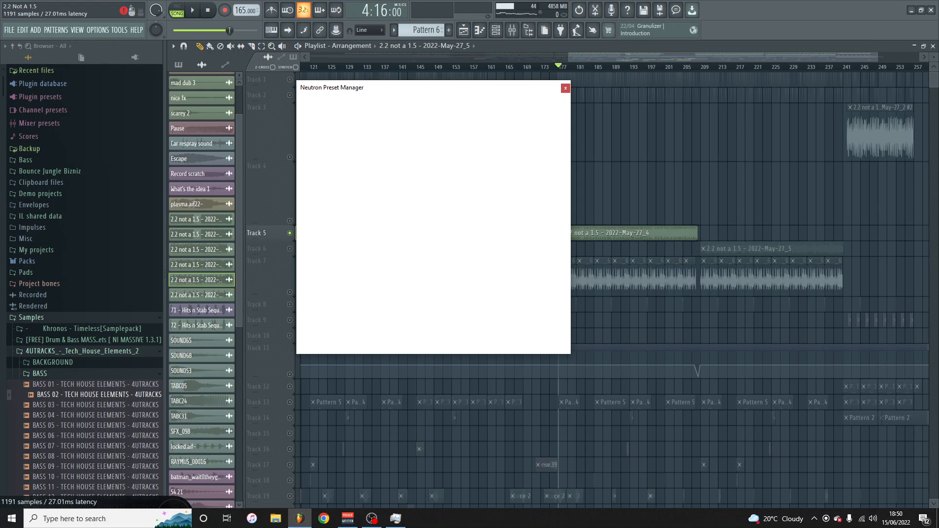
# Bring Neutron 2 back past its preset manager, audition the break through the Gate, and set band 1's attack to 0 ms.
pyautogui.click(542, 341)
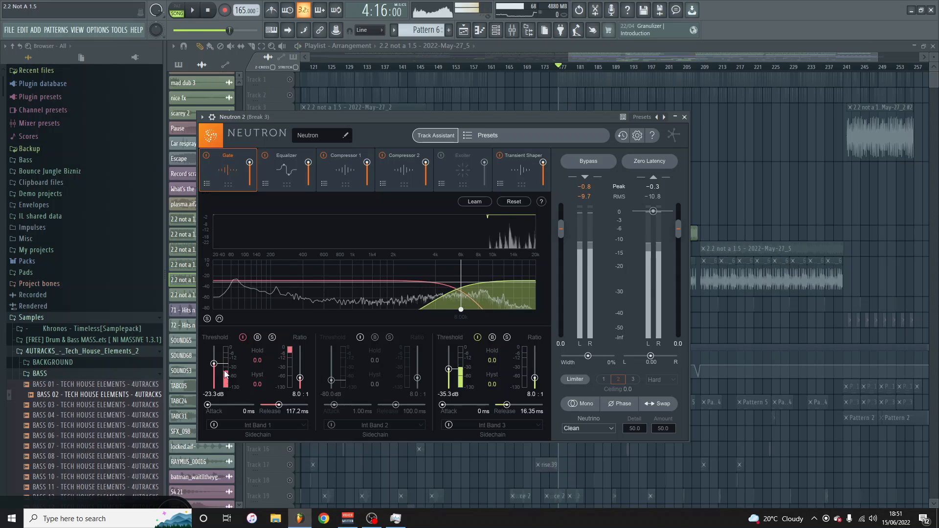
pyautogui.press('space')
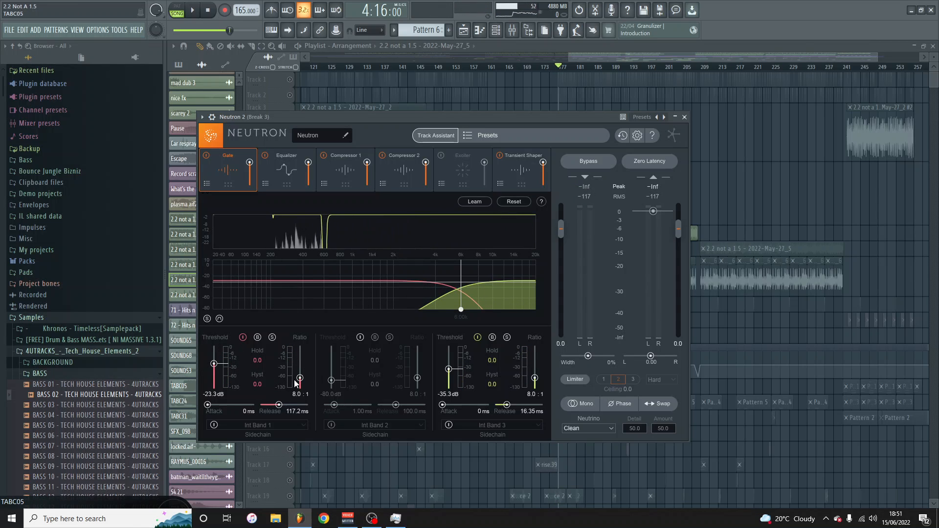
pyautogui.moveTo(208, 406); pyautogui.dragTo(203, 401)
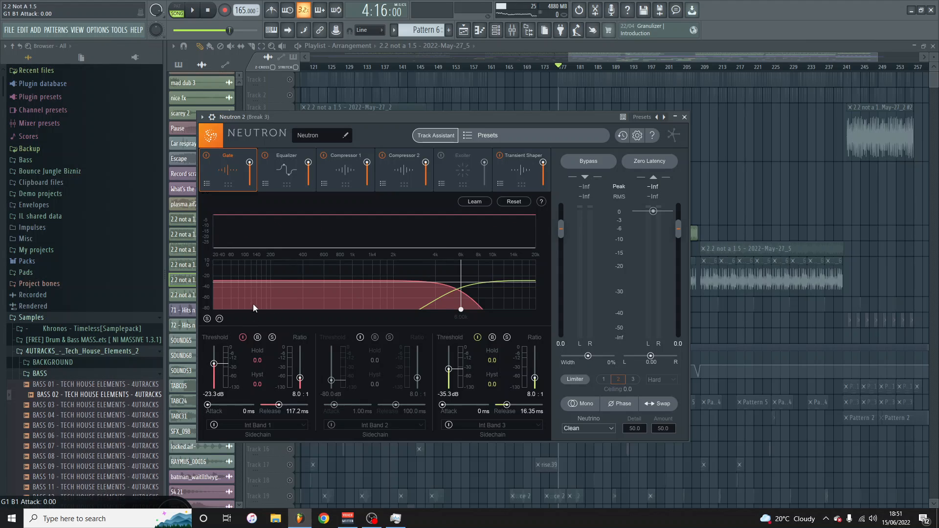
# Look over Neutron 2's Equalizer and Compressor 1 settings, and audition the break through Compressor 1.
pyautogui.click(281, 177)
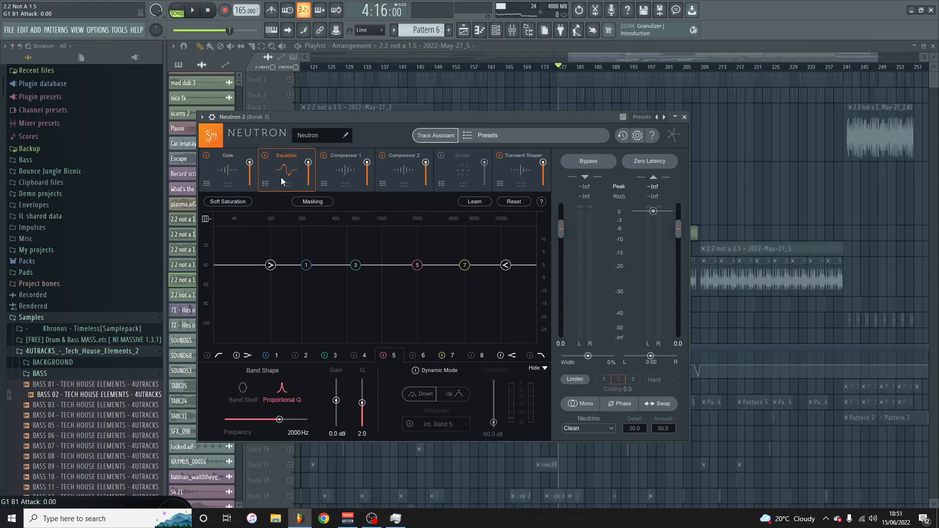
pyautogui.click(333, 182)
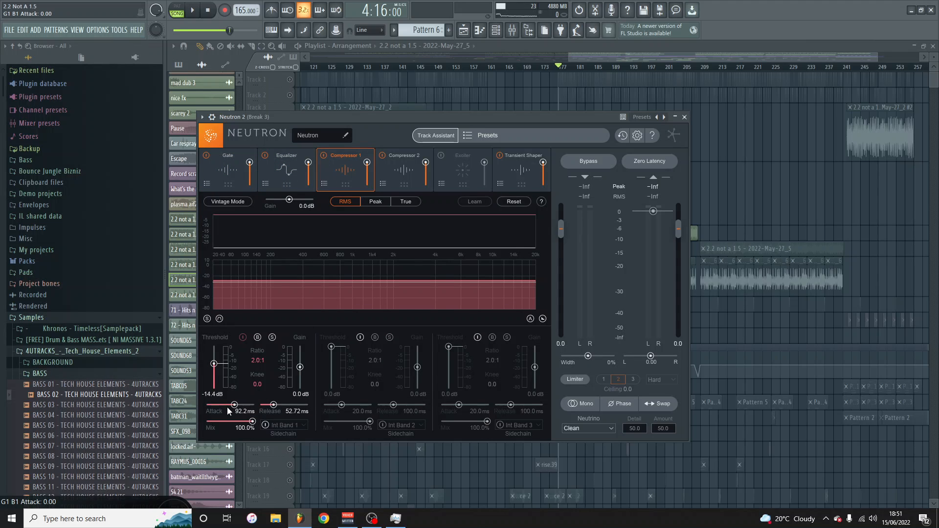
pyautogui.press('space')
pyautogui.press('space')
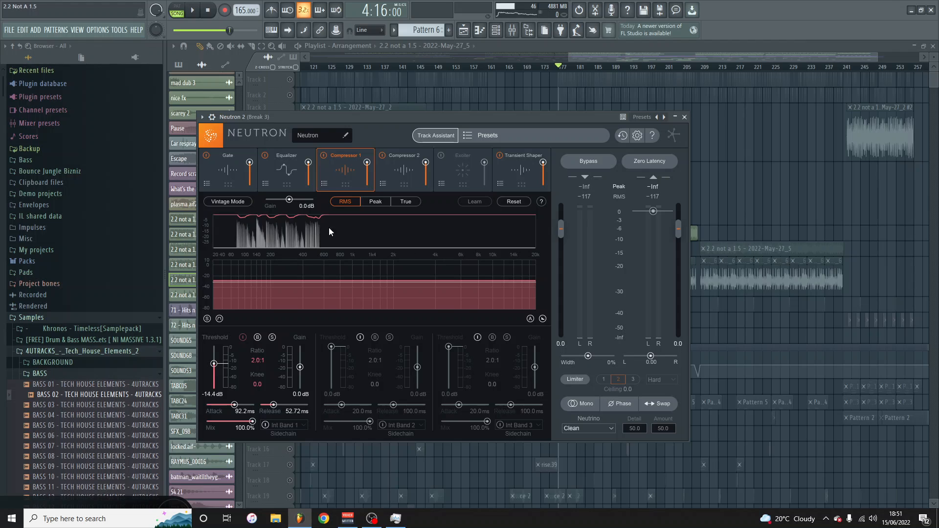
pyautogui.press('space')
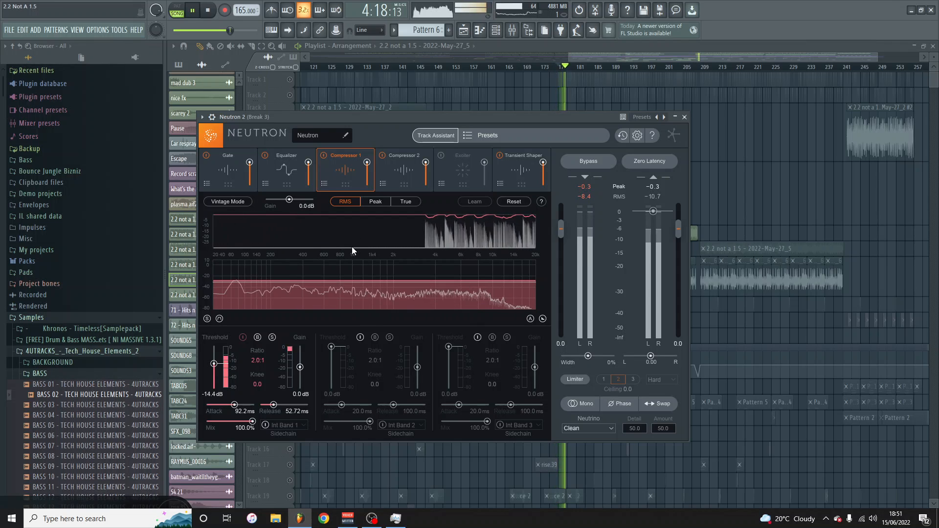
# Show Compressor 2 in Neutron 2 and audition the break while examining its high-band compression.
pyautogui.click(403, 180)
pyautogui.press('space')
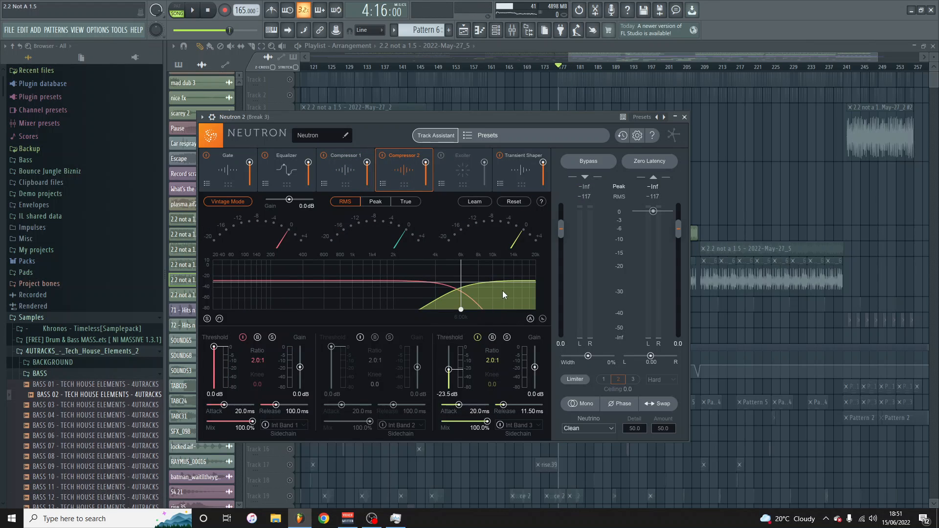
pyautogui.press('space')
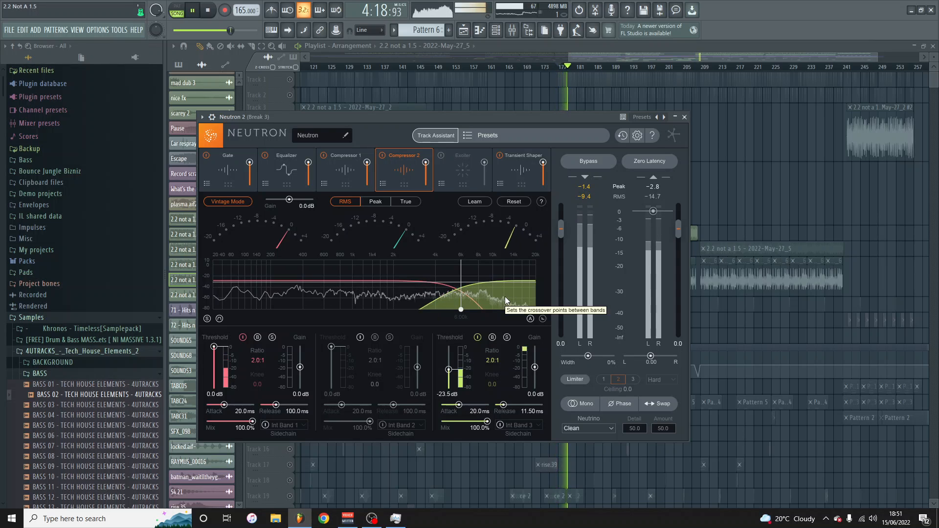
pyautogui.press('space')
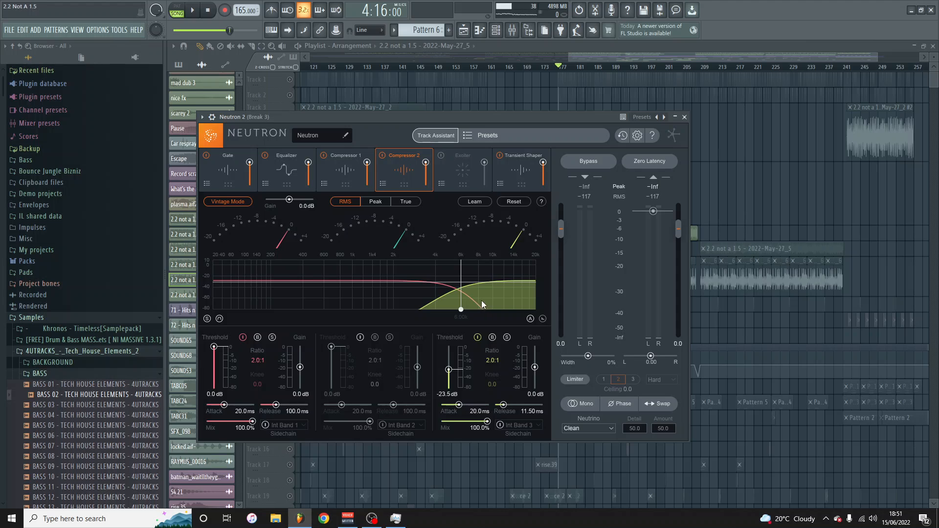
# Show Neutron 2's Transient Shaper and audition the break with its high-band attack and sustain settings.
pyautogui.click(517, 170)
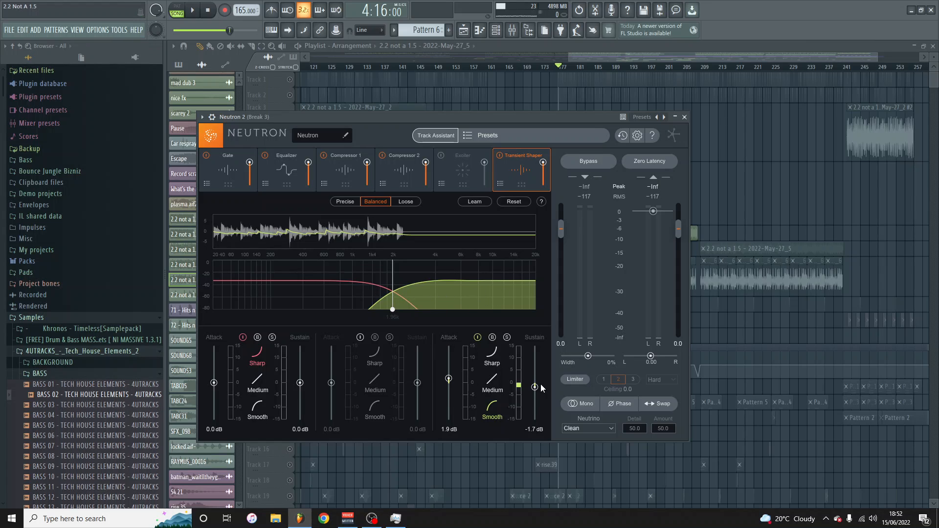
pyautogui.press('space')
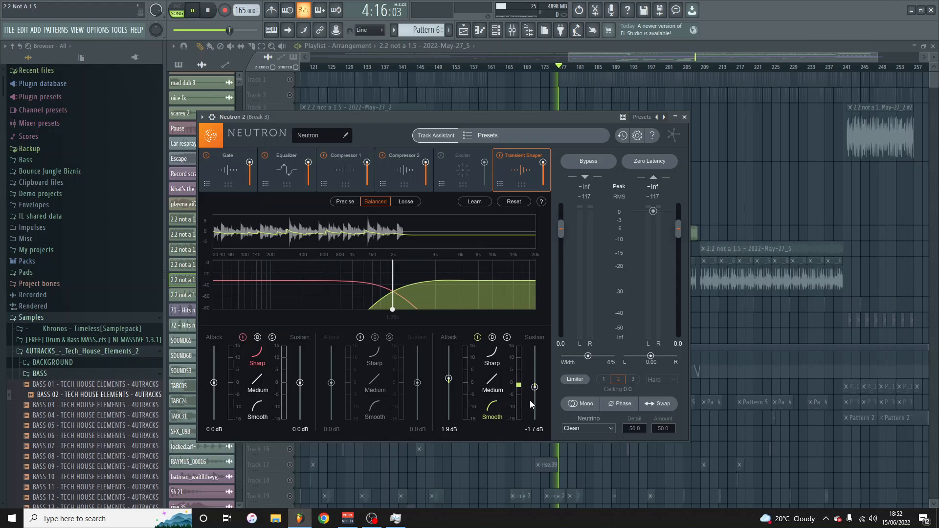
pyautogui.press('space')
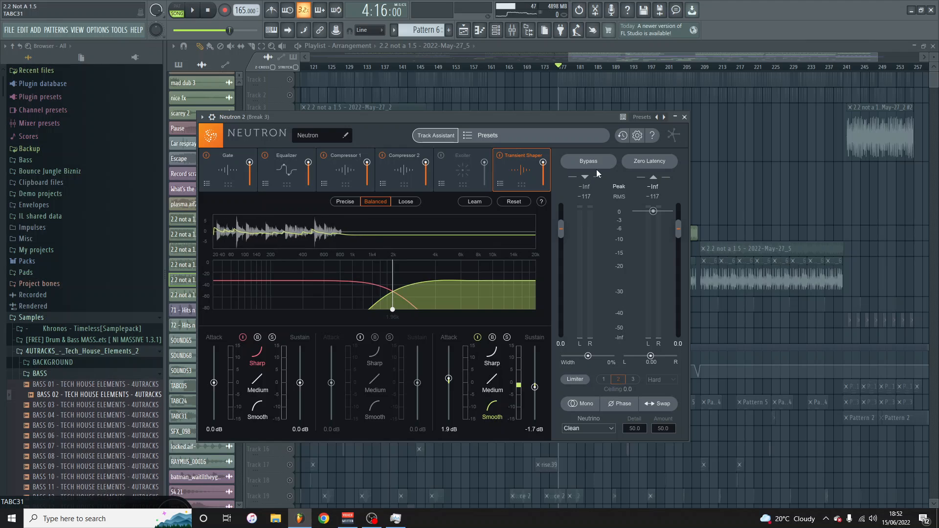
# Compare the break with Neutron 2 bypassed and active during playback, and stop the playback.
pyautogui.click(583, 159)
pyautogui.press('space')
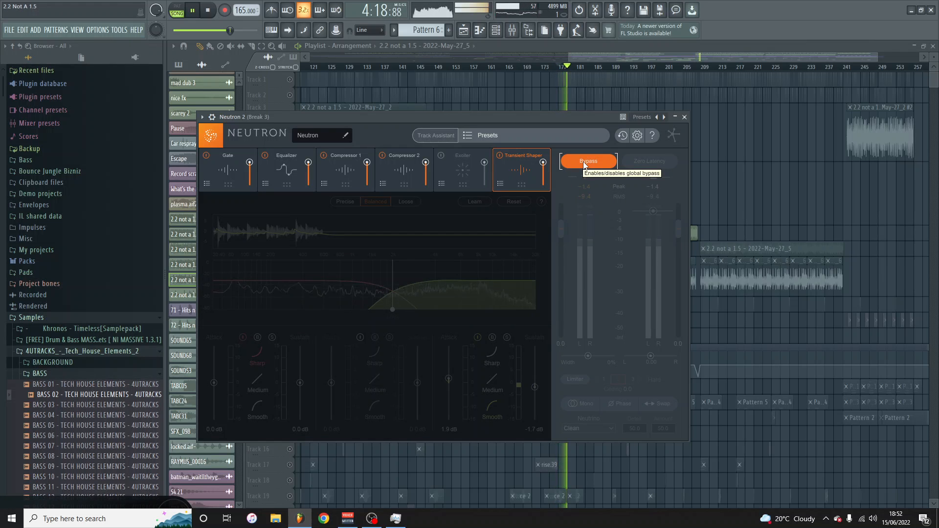
pyautogui.click(584, 161)
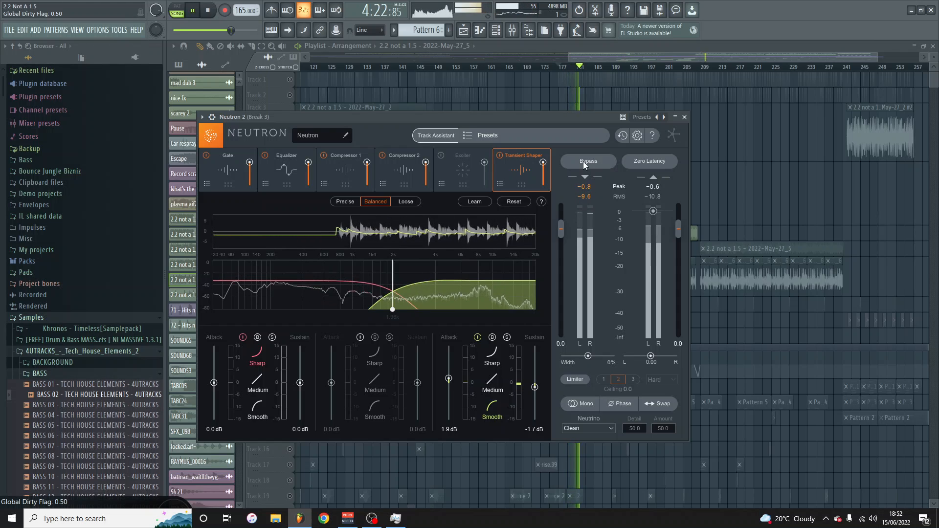
pyautogui.press('space')
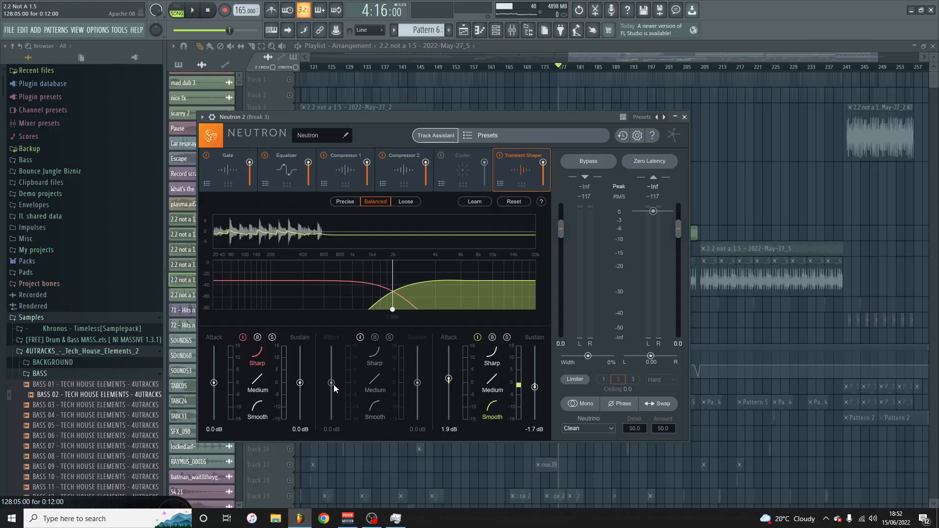
# Replace Neutron 2 with Break 3's bx_console SSL 9000 J, move it fully into view, and set its high-pass filter to 43 Hz.
pyautogui.click(684, 117)
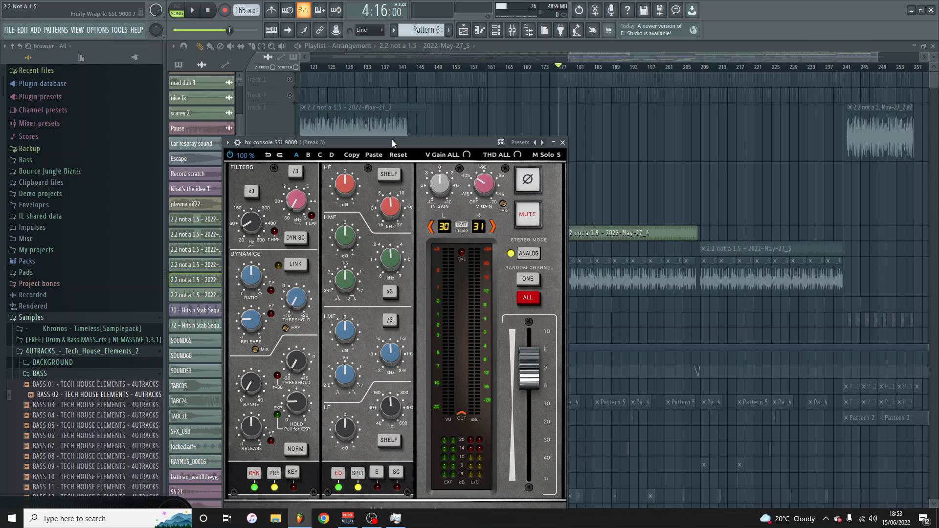
pyautogui.moveTo(392, 139); pyautogui.dragTo(514, 84)
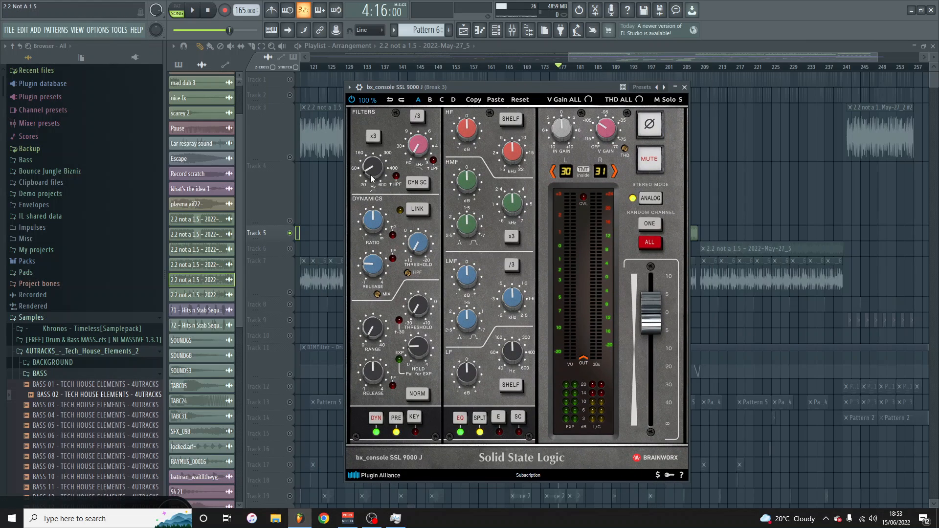
pyautogui.moveTo(370, 175); pyautogui.dragTo(371, 174)
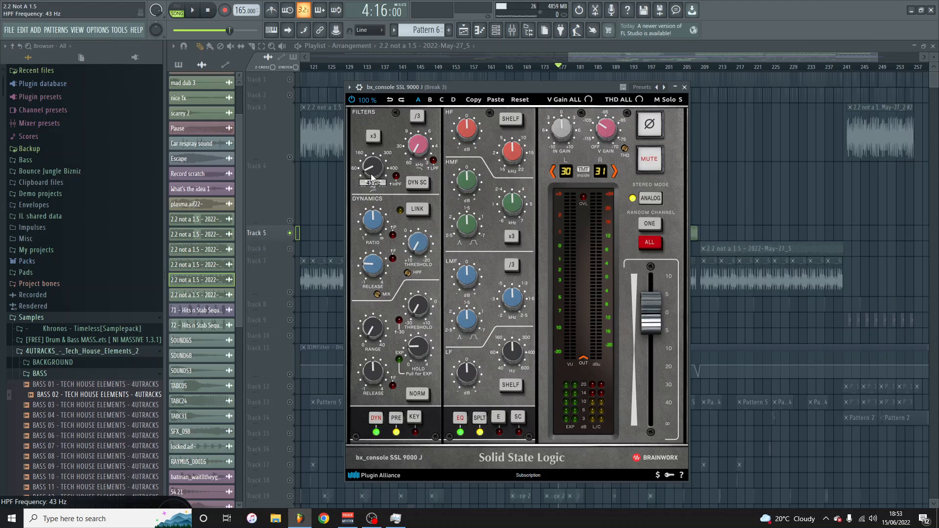
pyautogui.moveTo(373, 177)
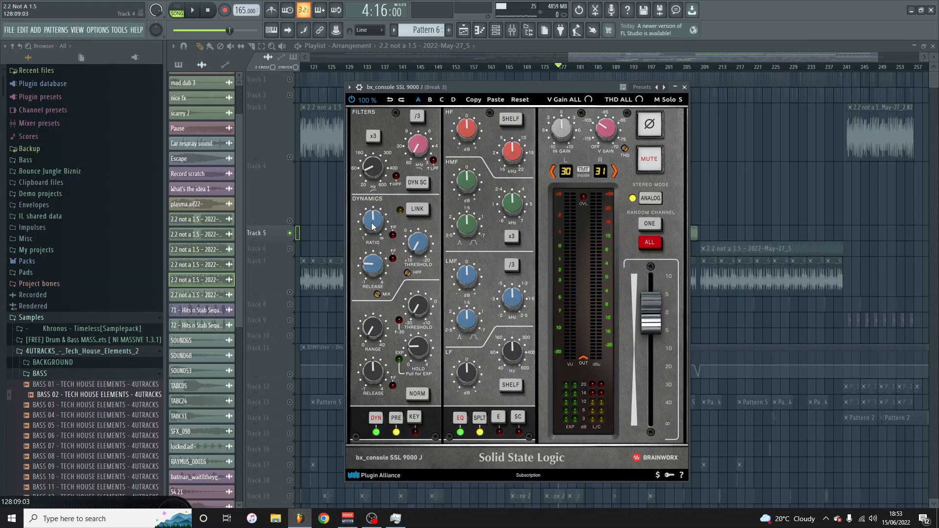
pyautogui.moveTo(373, 226)
# Close the SSL console, show Break 3's Density settings, and bring the mixer window back beneath them.
pyautogui.click(684, 87)
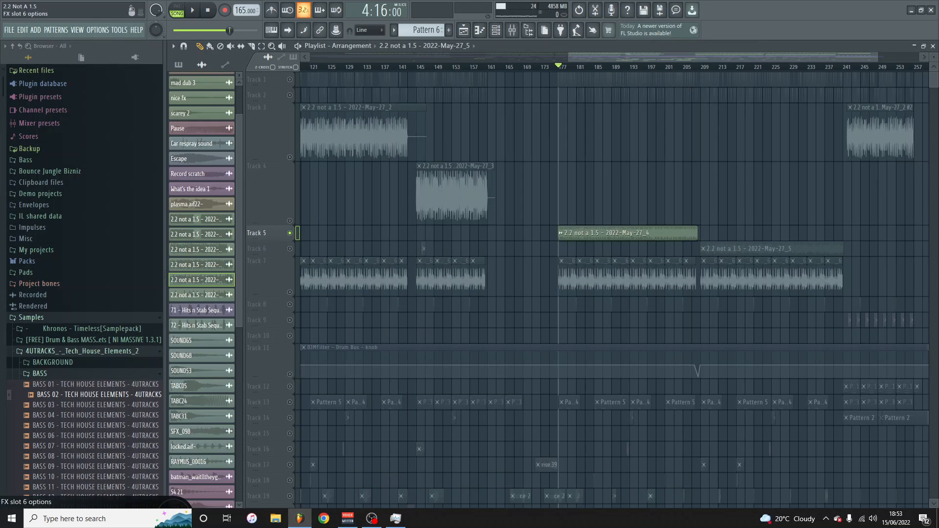
pyautogui.click(612, 337)
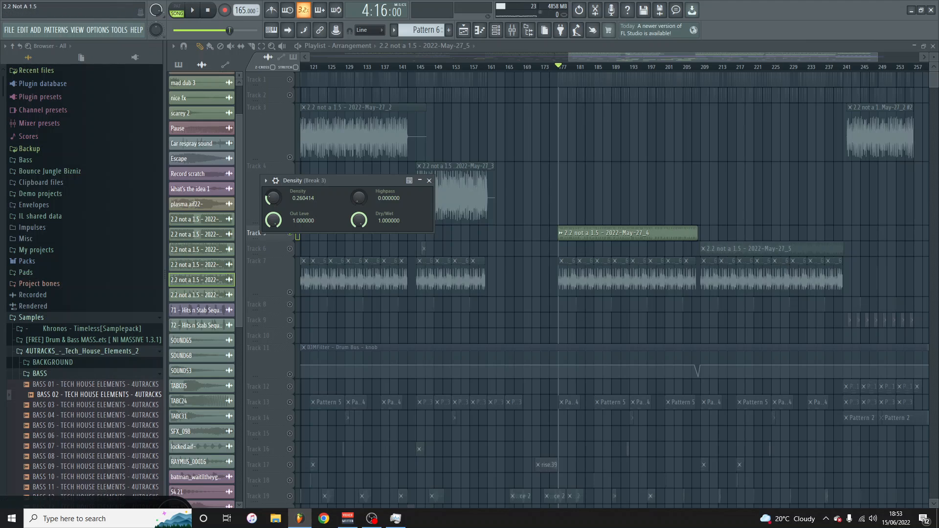
pyautogui.moveTo(938, 278); pyautogui.dragTo(399, 267)
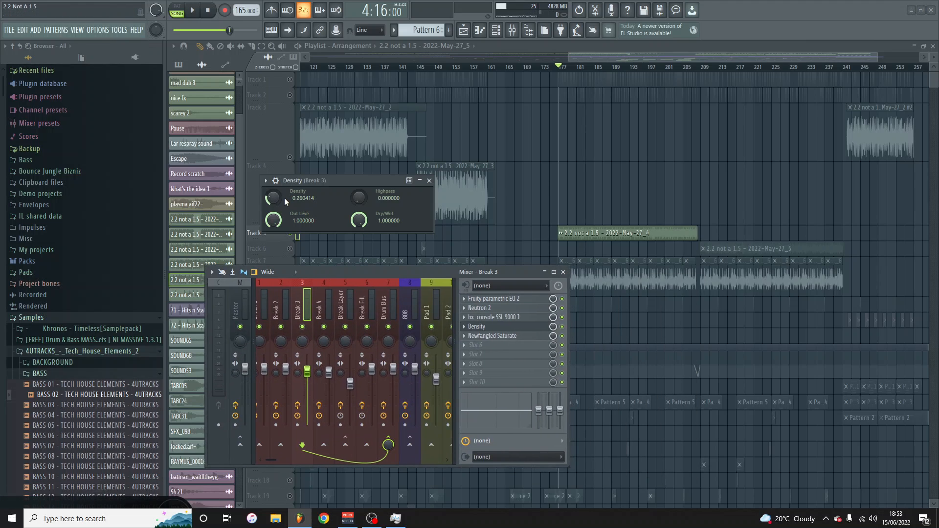
# Open Newfangled Saturate on Break 3, move the mixer clear of it, and audition the break through the spectral clipper.
pyautogui.click(492, 335)
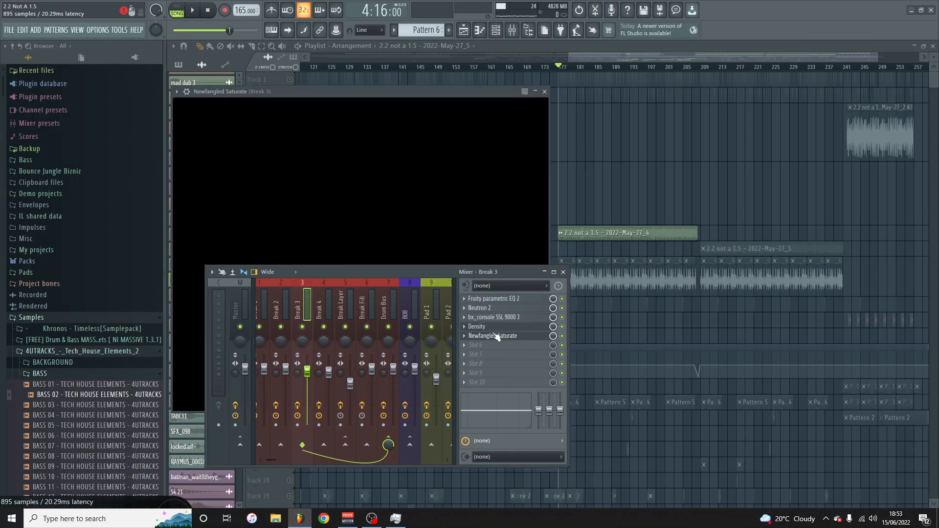
pyautogui.moveTo(353, 272); pyautogui.dragTo(323, 440)
pyautogui.press('space')
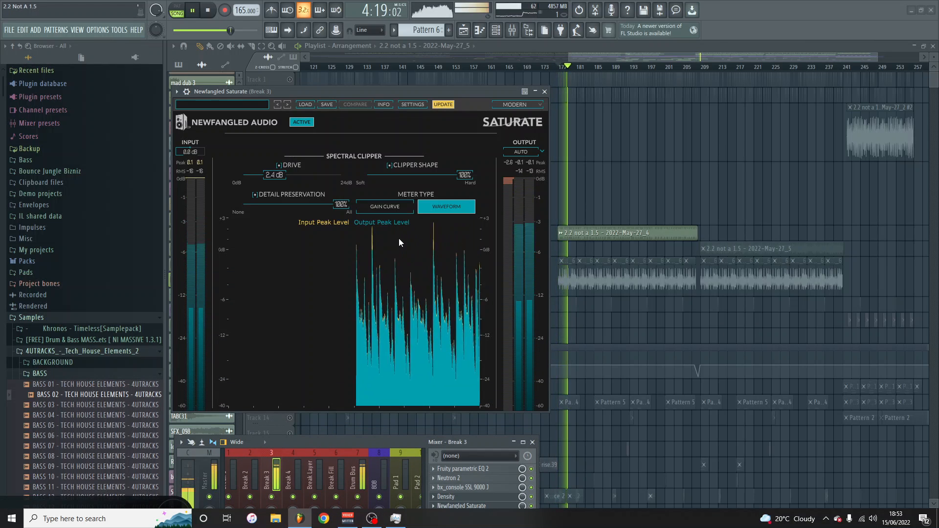
pyautogui.press('space')
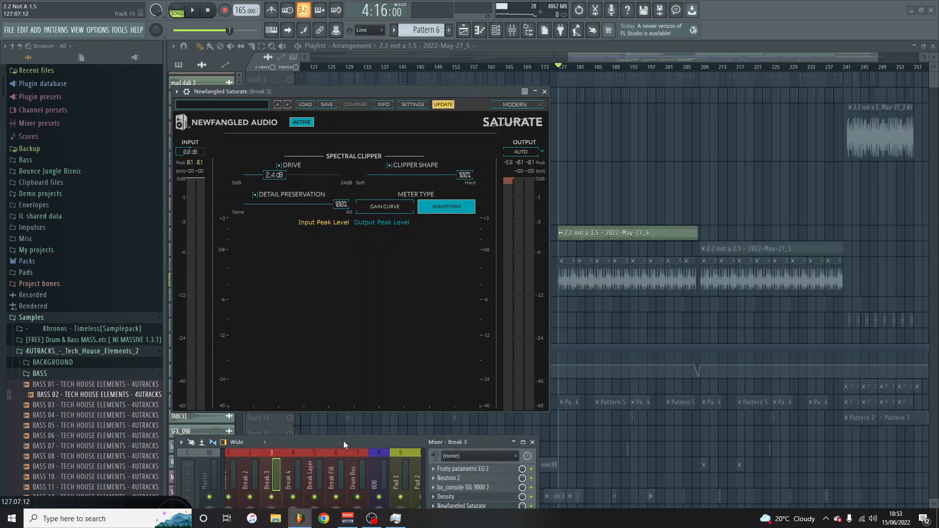
# Close Saturate, unmute playlist Track 6 alongside Track 5, and play from the start of Track 6's long break clip near bar 209.
pyautogui.moveTo(343, 441); pyautogui.dragTo(382, 288)
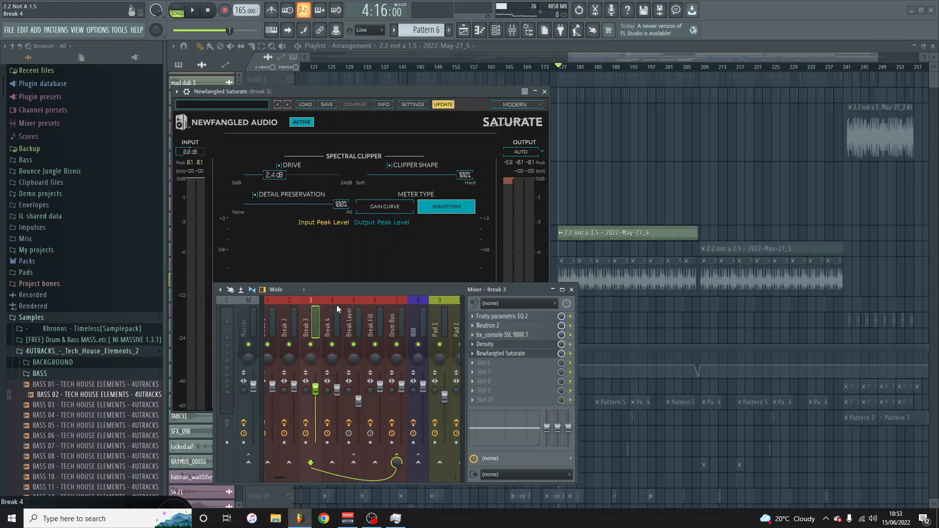
pyautogui.click(621, 272)
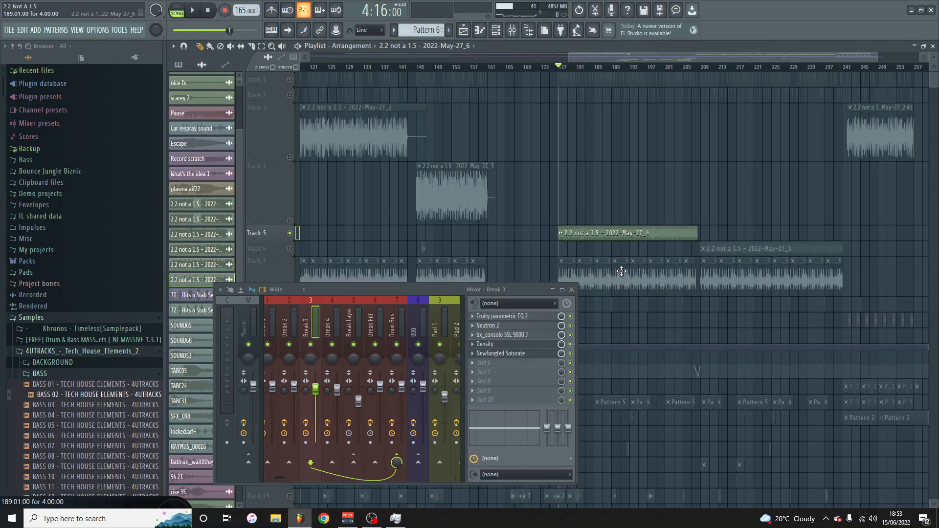
pyautogui.click(290, 248)
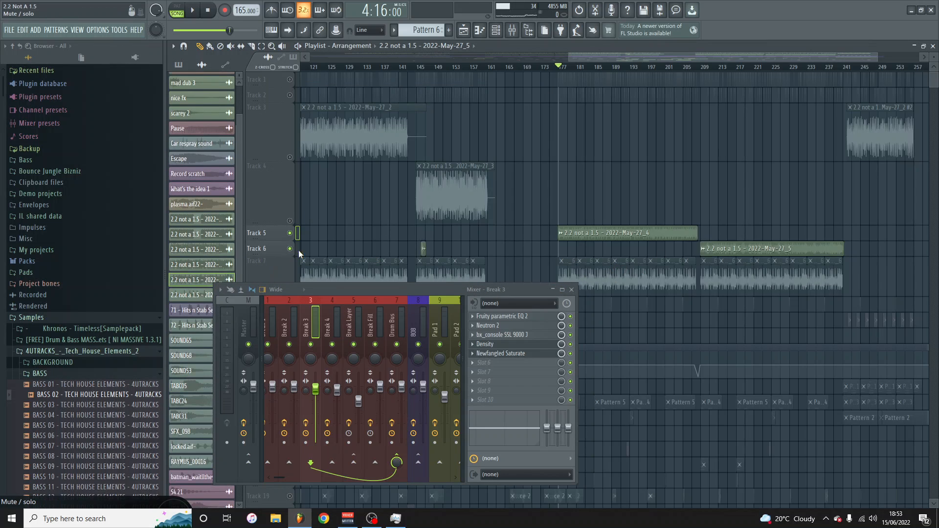
pyautogui.press('space')
pyautogui.click(699, 69)
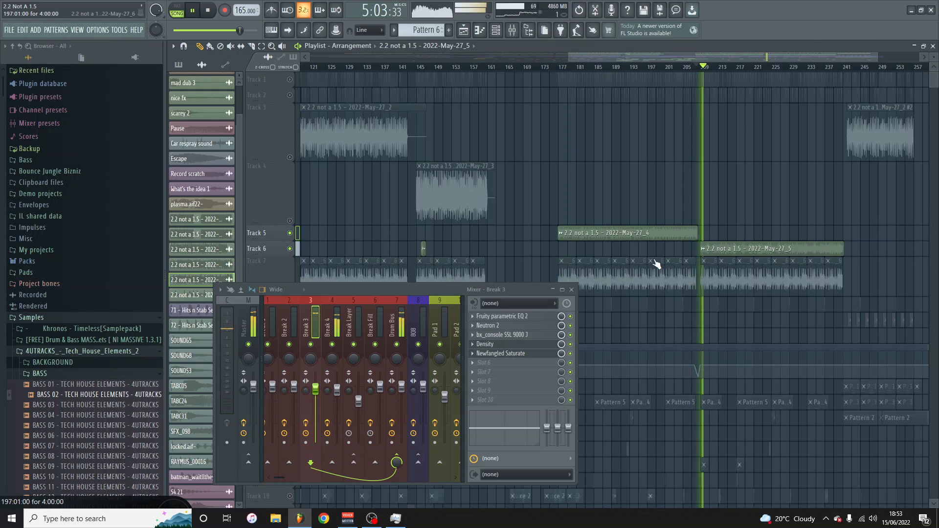
# Enlarge playlist Track 6's height, stop playback, and select the Break 4 mixer channel.
pyautogui.moveTo(272, 256); pyautogui.dragTo(272, 276)
pyautogui.press('space')
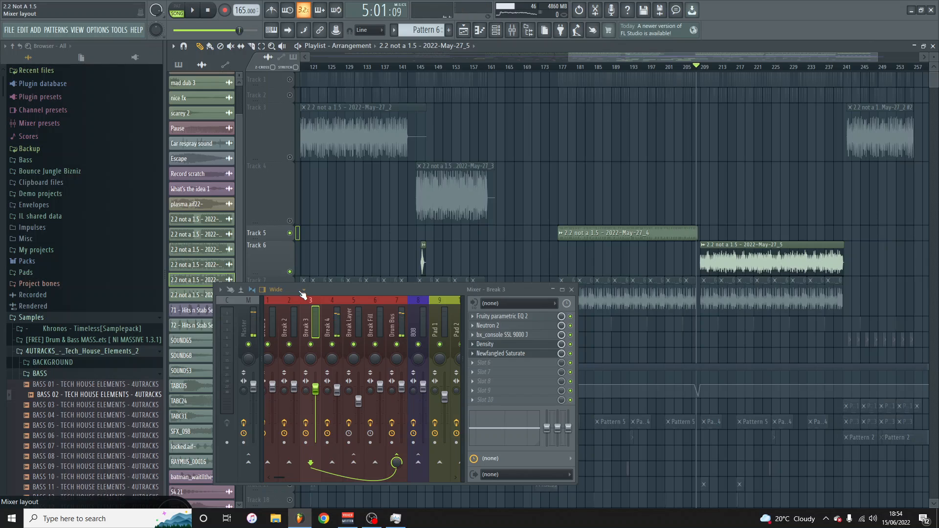
pyautogui.click(336, 322)
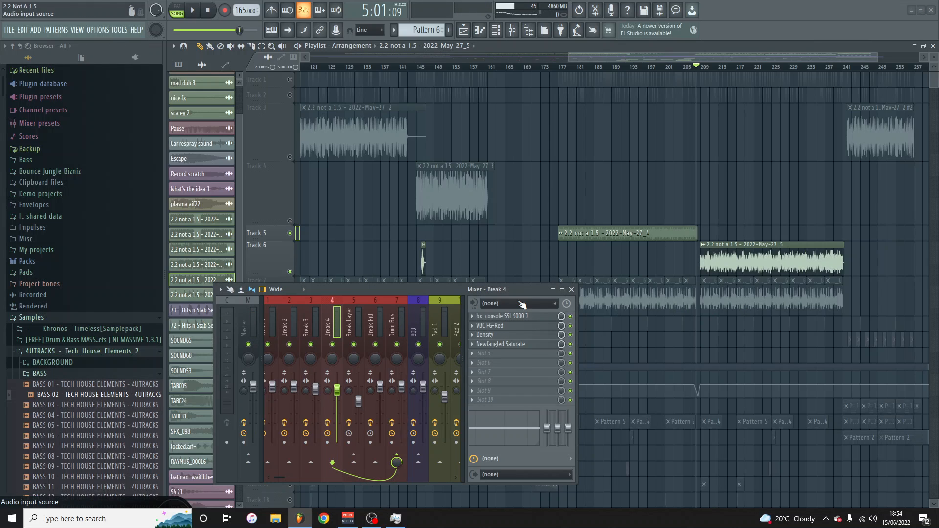
# Open Break 4's bx_console SSL 9000 J and move the mixer clear to inspect its high-pass filter.
pyautogui.moveTo(418, 293); pyautogui.dragTo(518, 265)
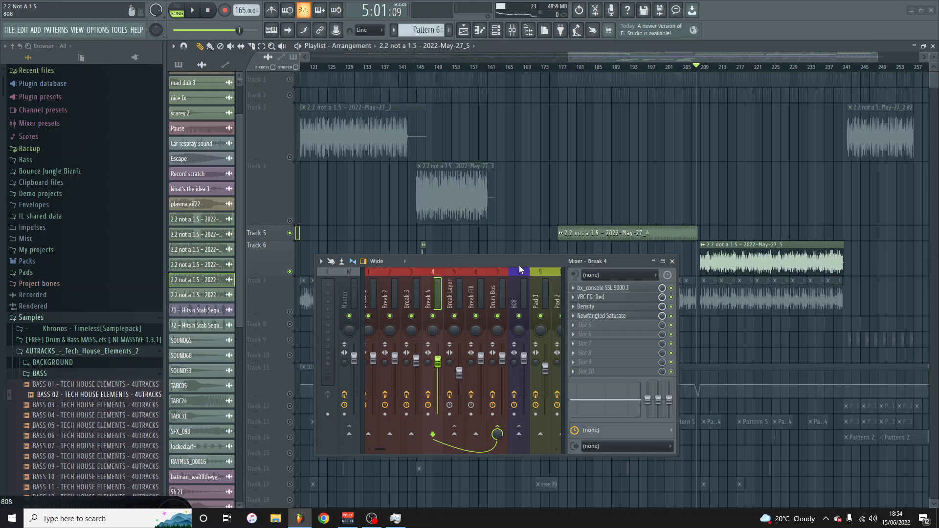
pyautogui.click(615, 290)
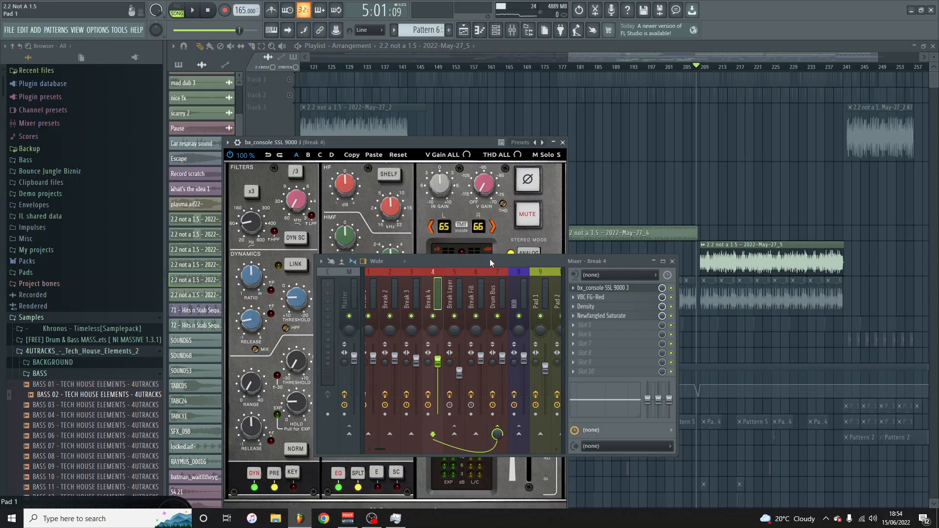
pyautogui.moveTo(489, 259); pyautogui.dragTo(625, 225)
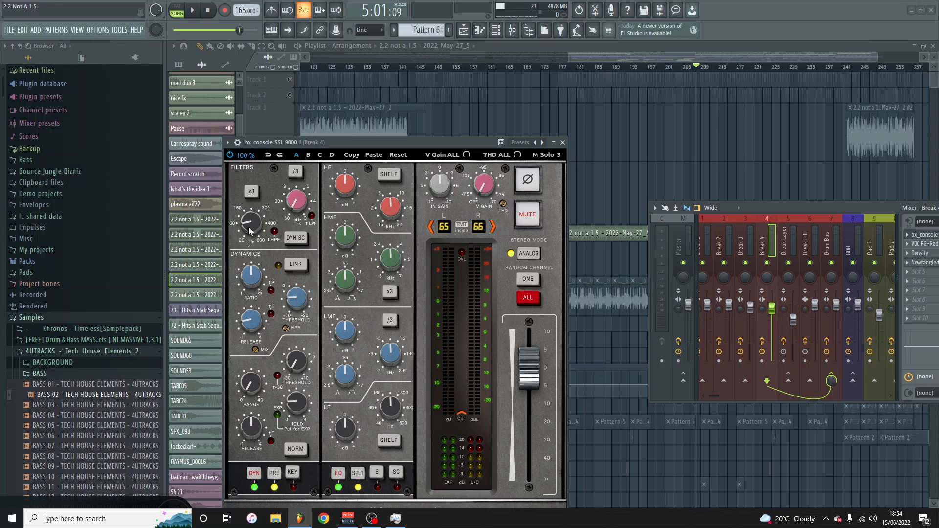
pyautogui.moveTo(249, 231)
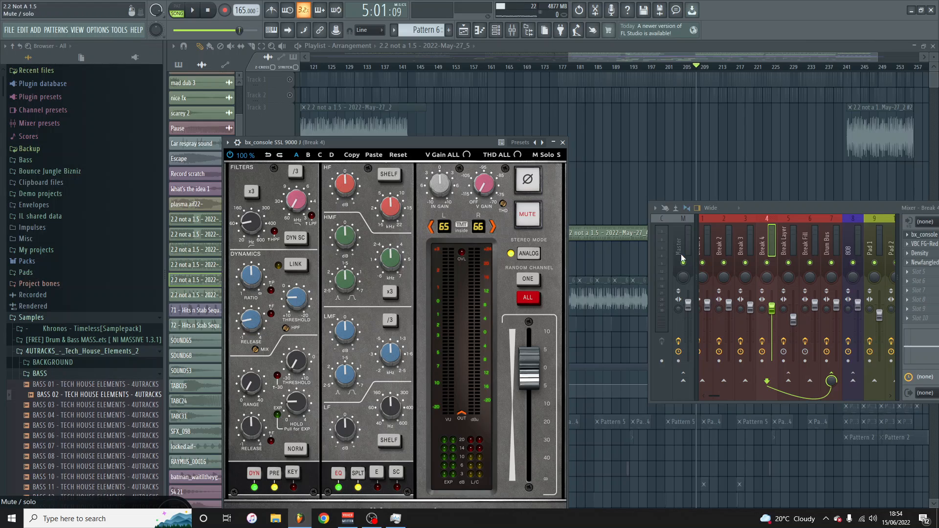
# Replace the SSL console with Break 4's VBC FG-Red compressor and place the mixer beneath it.
pyautogui.click(562, 143)
pyautogui.moveTo(785, 208); pyautogui.dragTo(413, 189)
pyautogui.click(583, 226)
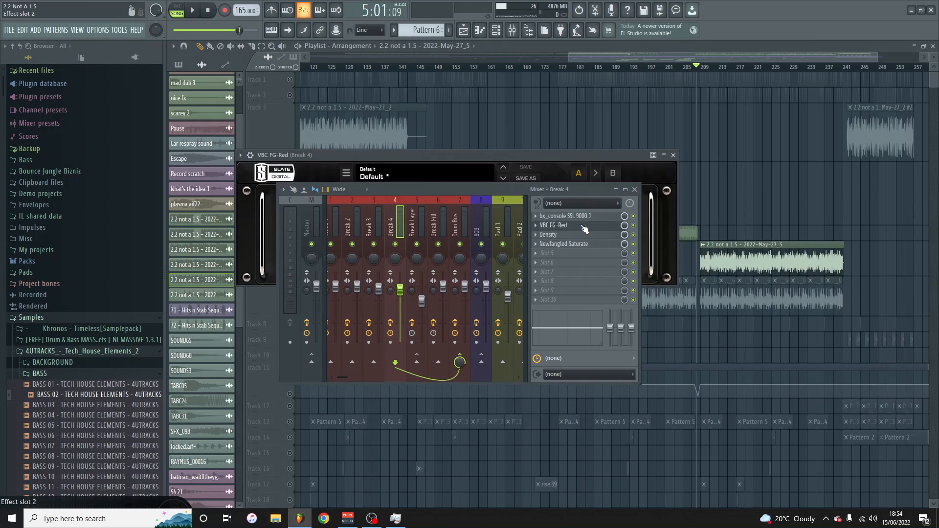
pyautogui.moveTo(513, 193); pyautogui.dragTo(510, 307)
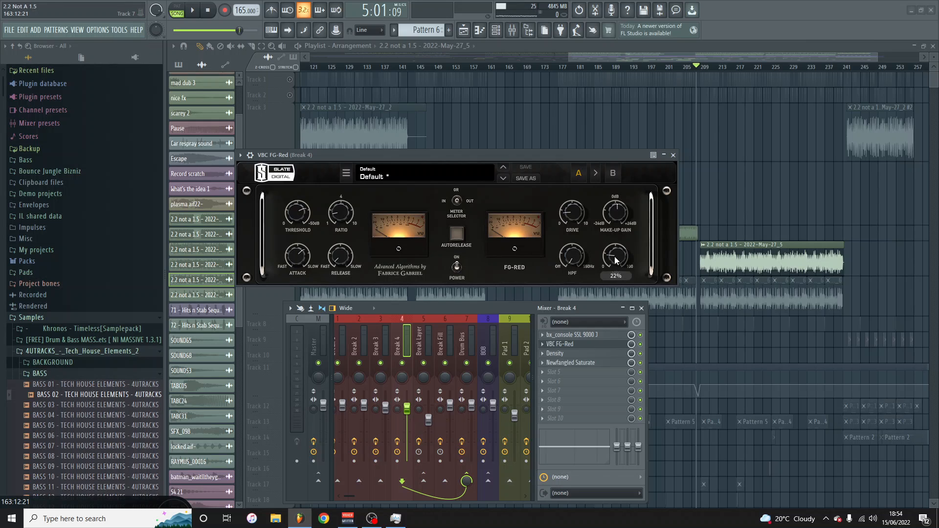
# Audition Track 6's break through VBC FG-Red and inspect the compressor's ratio, threshold and attack settings.
pyautogui.press('space')
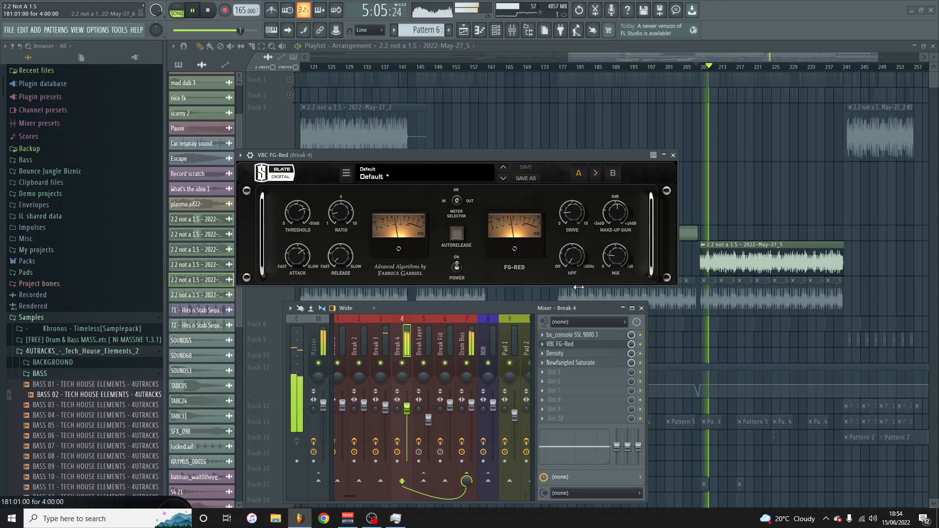
pyautogui.press('space')
pyautogui.click(334, 215)
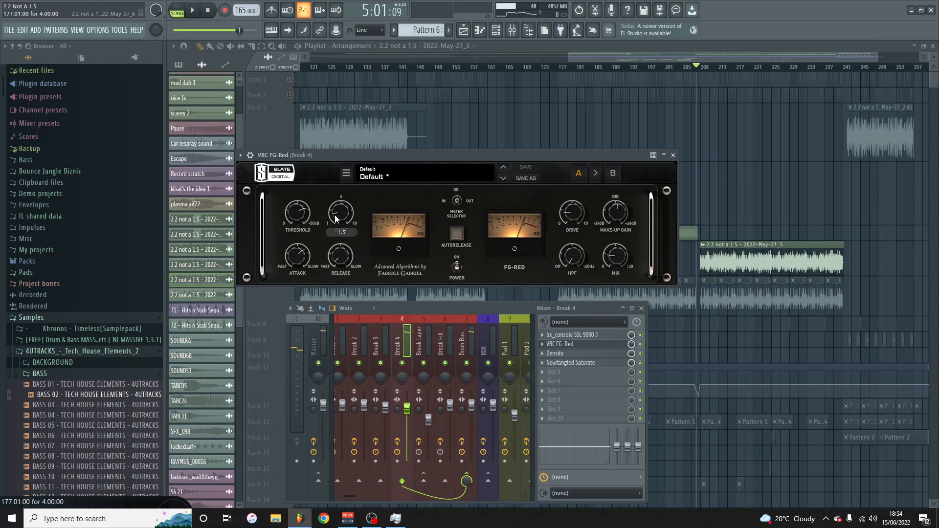
pyautogui.click(297, 214)
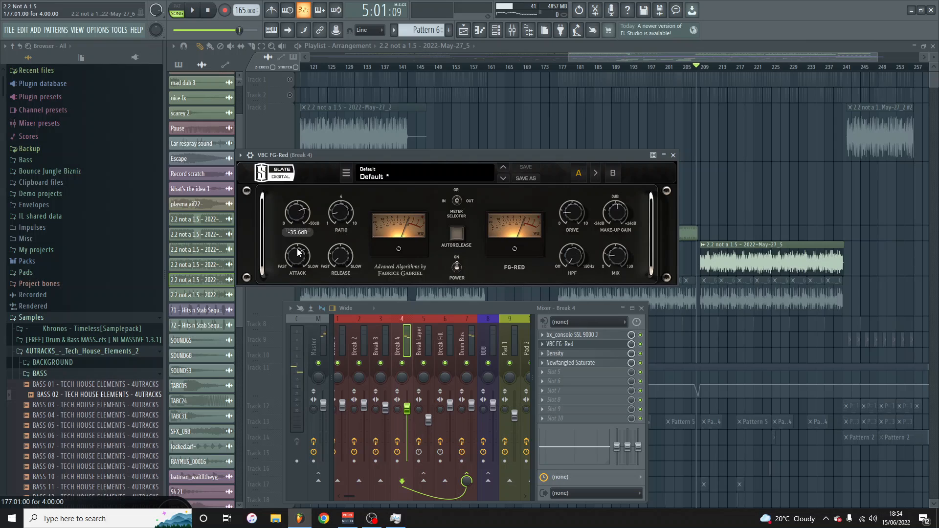
pyautogui.moveTo(294, 254)
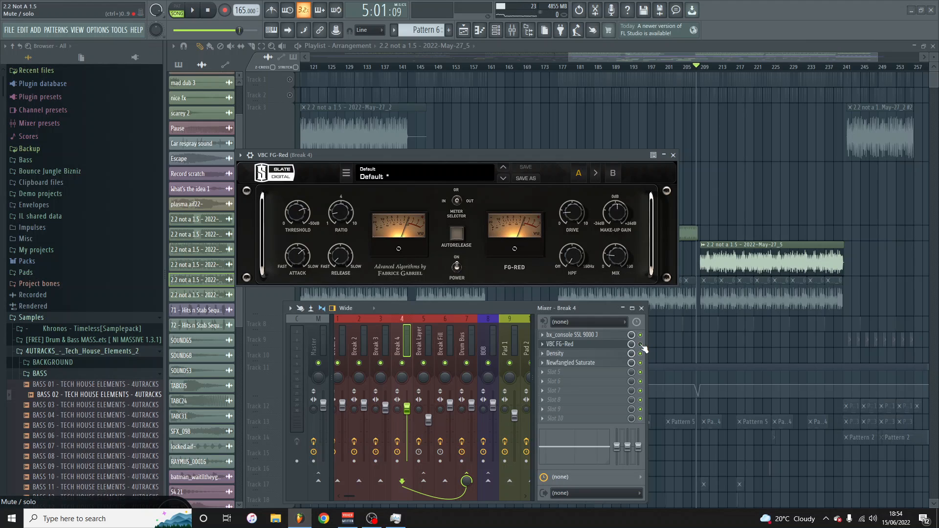
pyautogui.press('space')
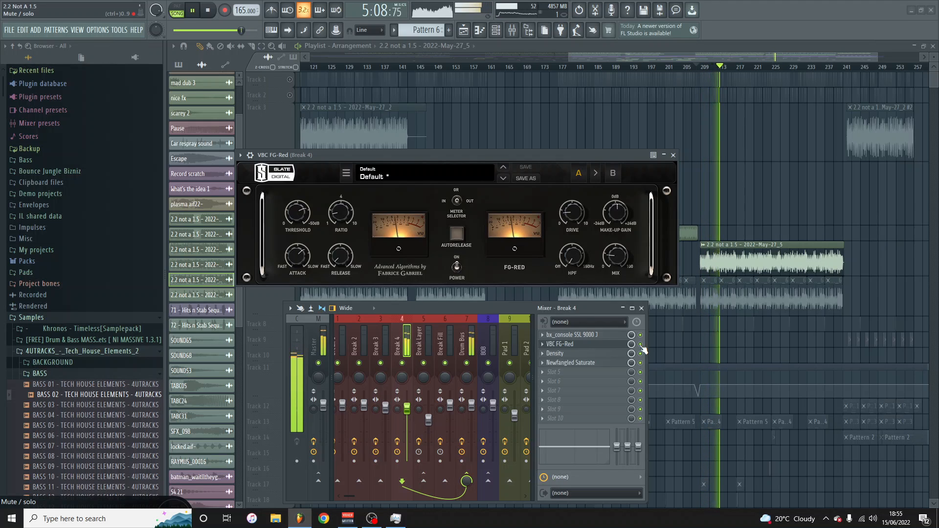
pyautogui.press('space')
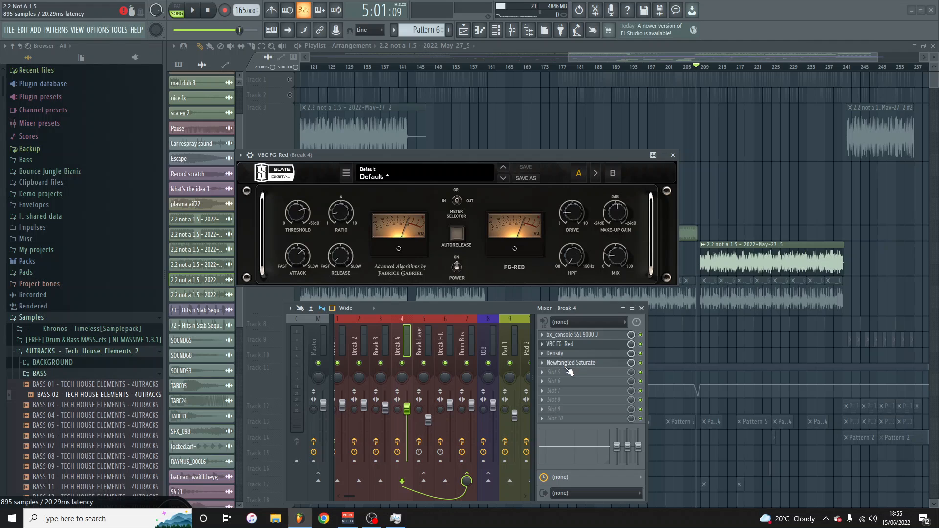
# Close VBC FG-Red and the mixer, and unmute playlist Tracks 3 and 7.
pyautogui.click(673, 155)
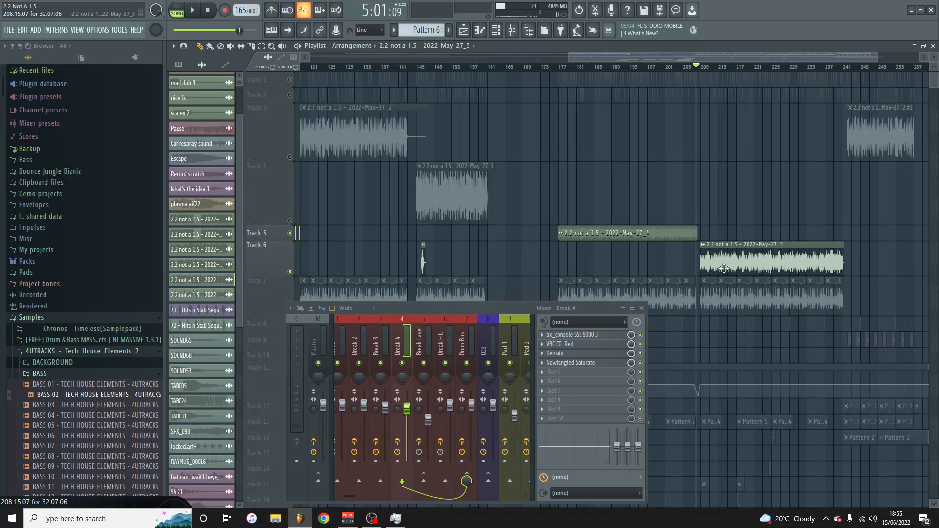
pyautogui.scroll(-2, 724, 269)
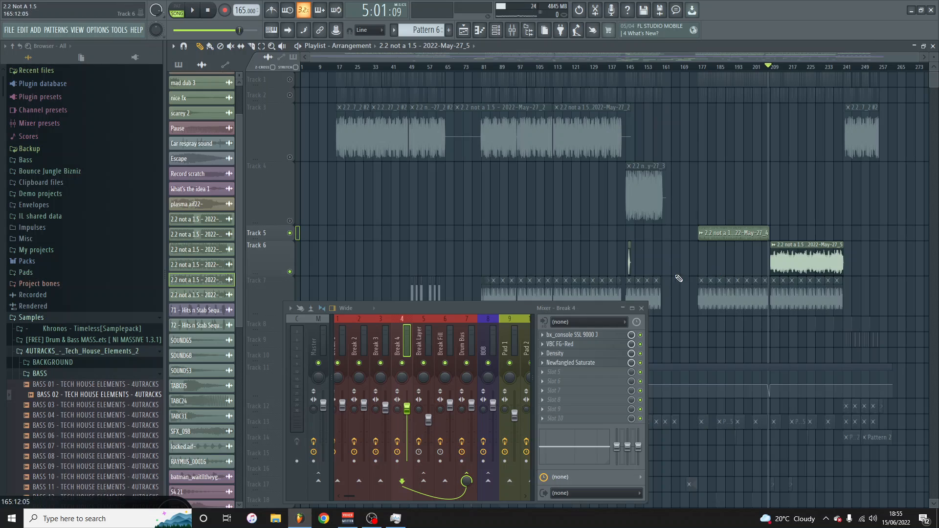
pyautogui.click(641, 308)
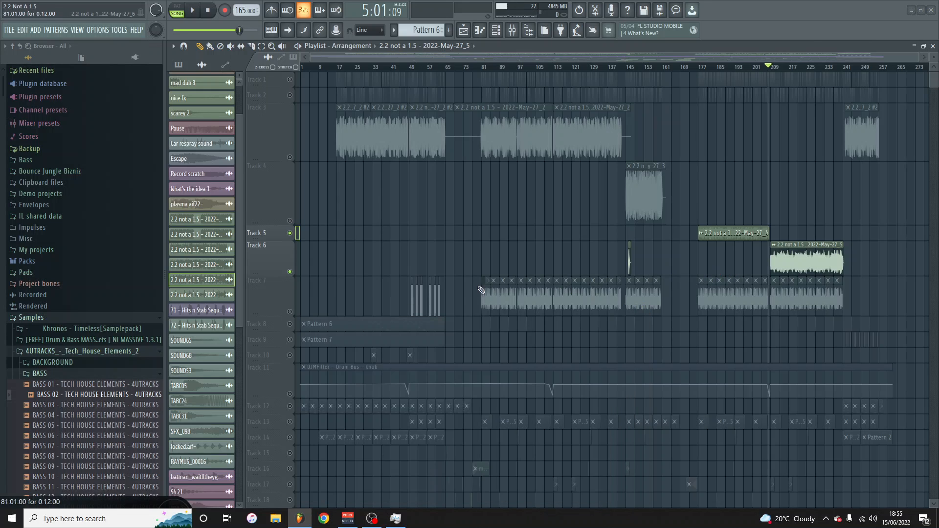
pyautogui.click(290, 157)
pyautogui.click(290, 310)
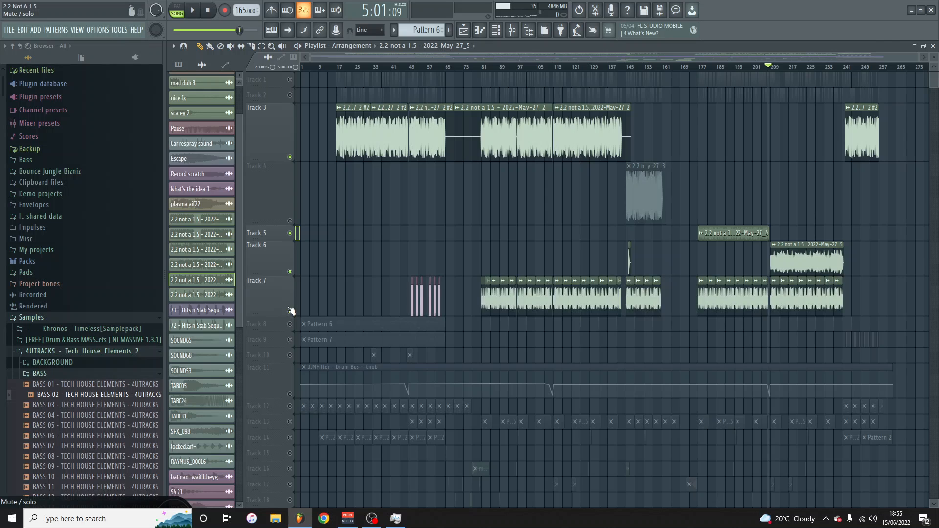
# Play the arrangement from bar 49 and solo Track 7 to isolate its short fill clips.
pyautogui.scroll(4, 413, 237)
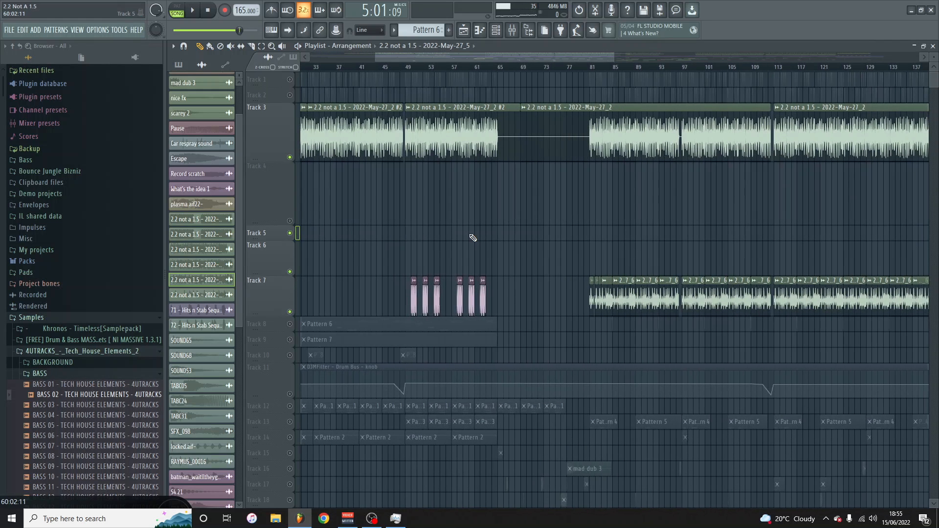
pyautogui.click(409, 68)
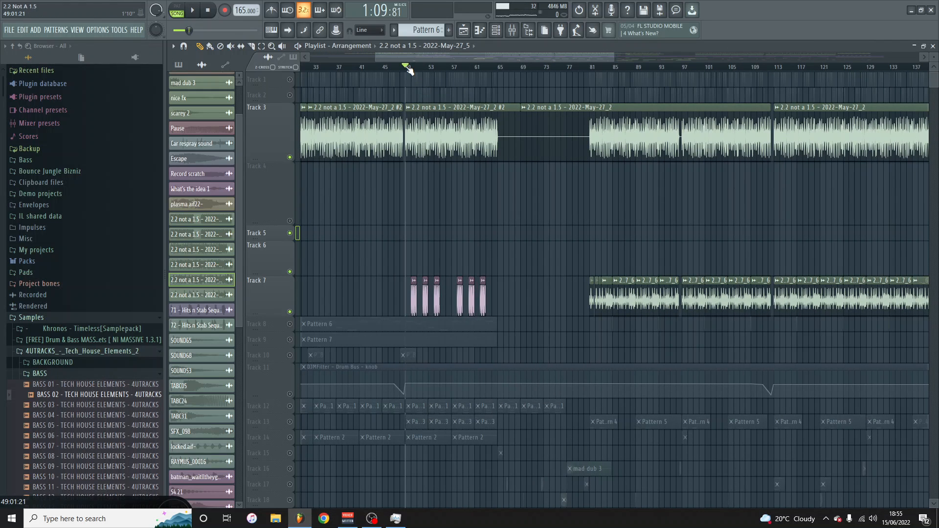
pyautogui.press('space')
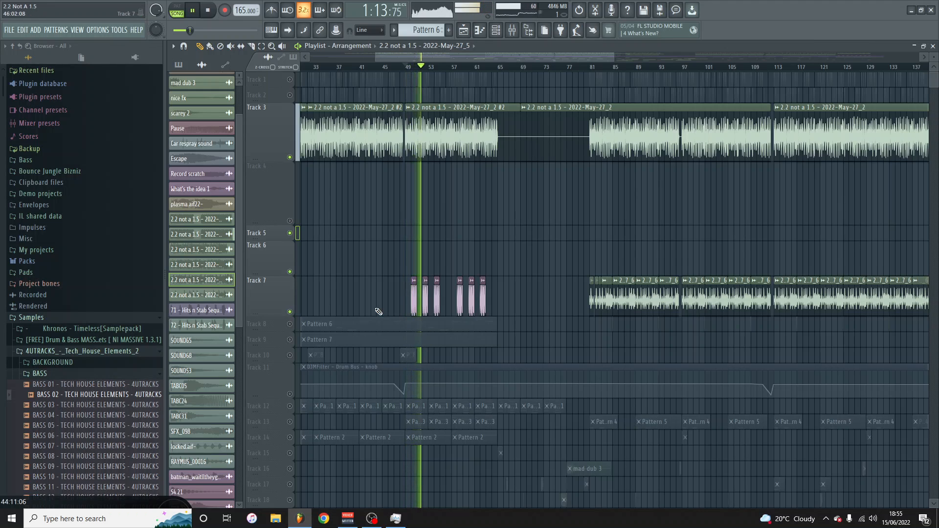
pyautogui.rightClick(290, 312)
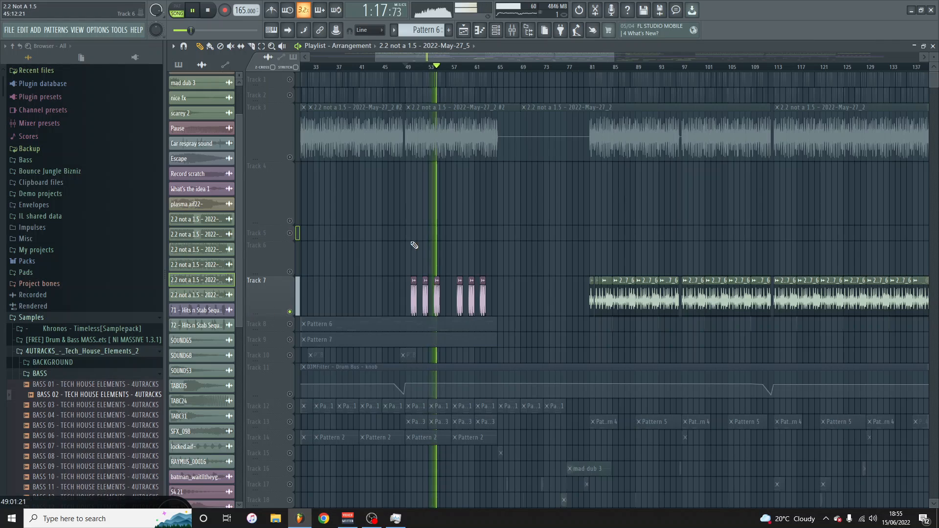
pyautogui.press('space')
# Show the Break Fill mixer channel, open its Fruity parametric EQ 2, and play the fills through the low cut.
pyautogui.press('F9')
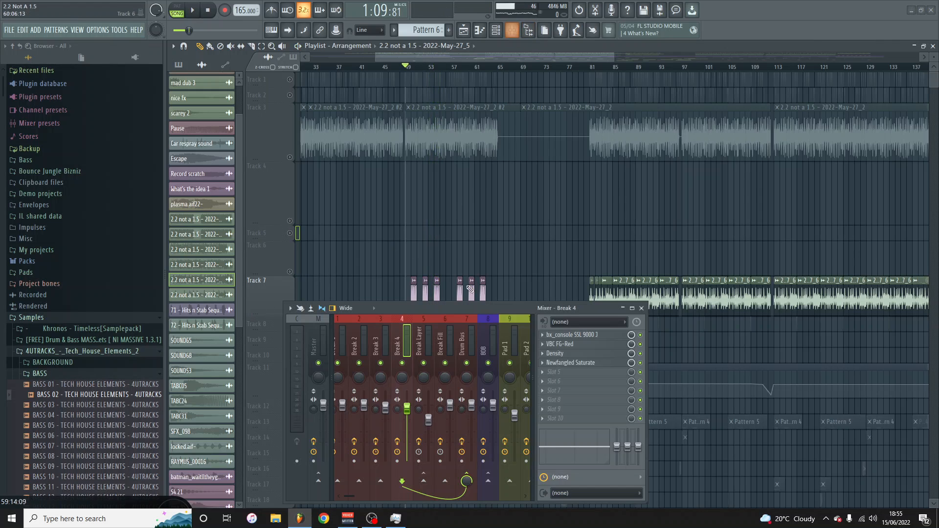
pyautogui.click(439, 345)
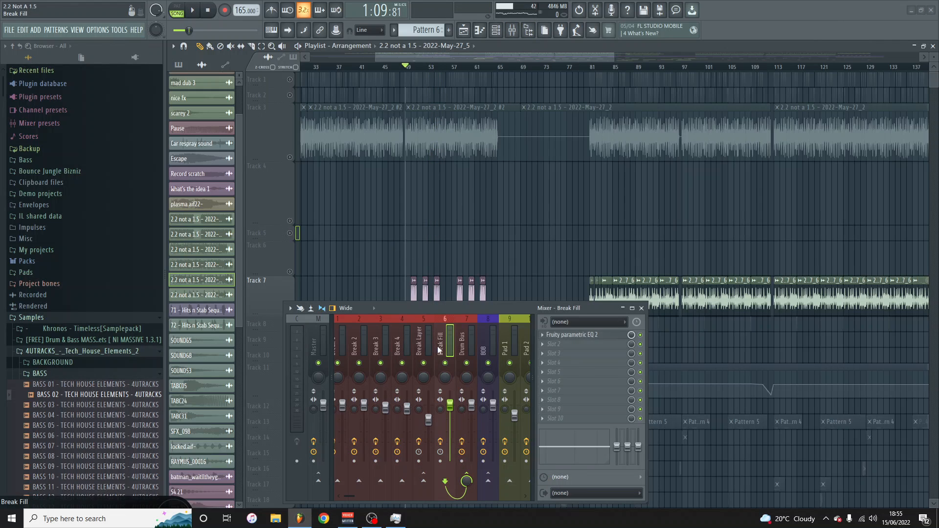
pyautogui.click(588, 335)
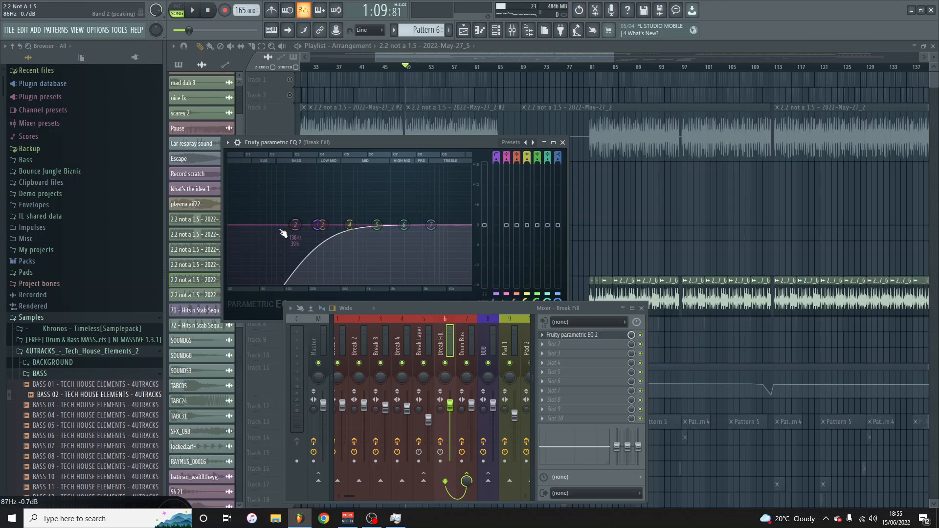
pyautogui.press('space')
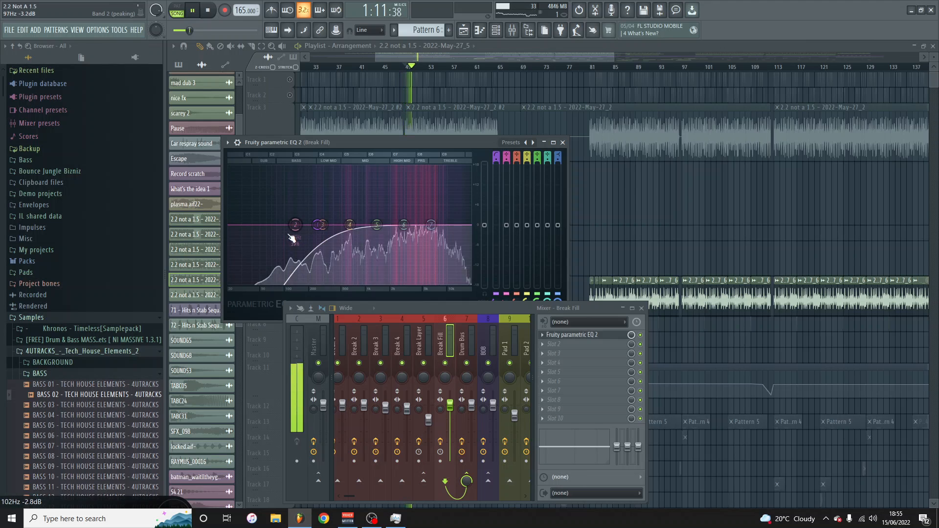
# Return to the playlist, unmute Track 3 alongside Track 7, and audition the break together with the fills.
pyautogui.click(434, 124)
pyautogui.click(289, 157)
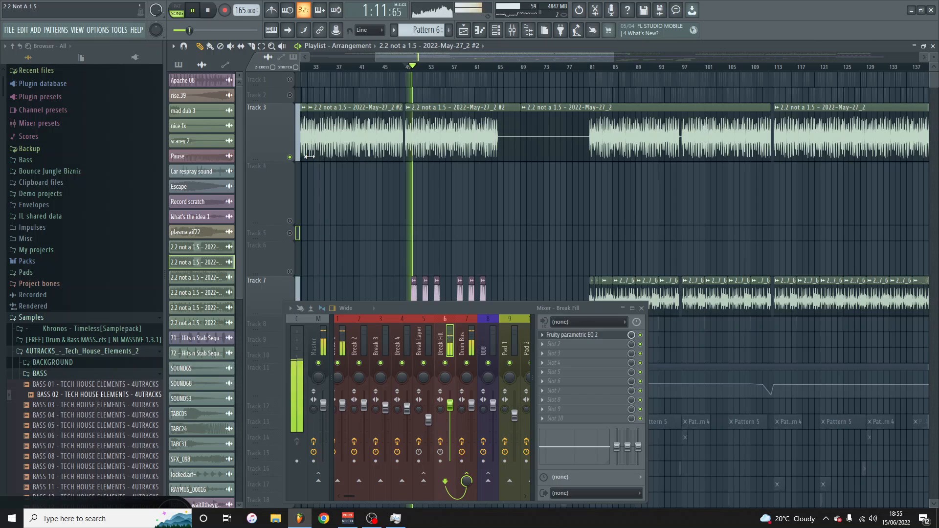
pyautogui.press('space')
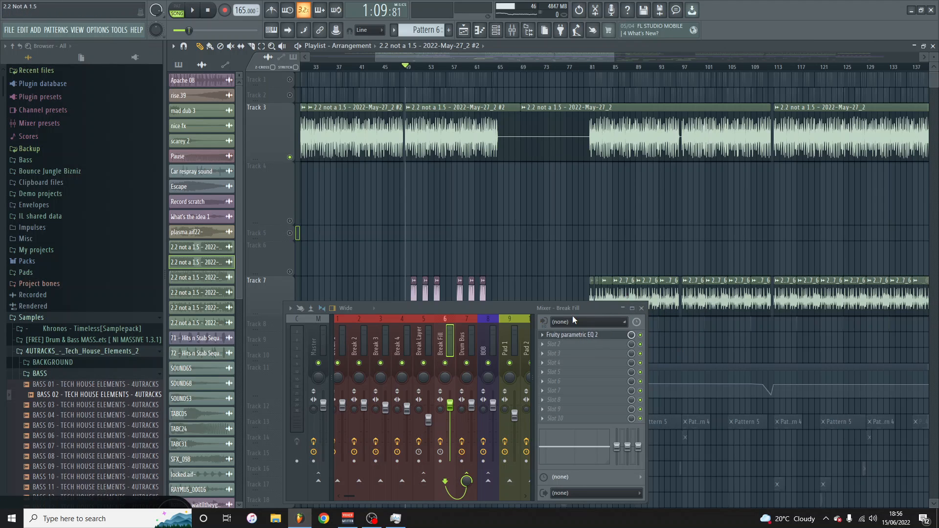
# Move the mixer clear of the arrangement's opening section and unmute playlist Tracks 8 through 12 and Track 14.
pyautogui.moveTo(422, 308); pyautogui.dragTo(516, 429)
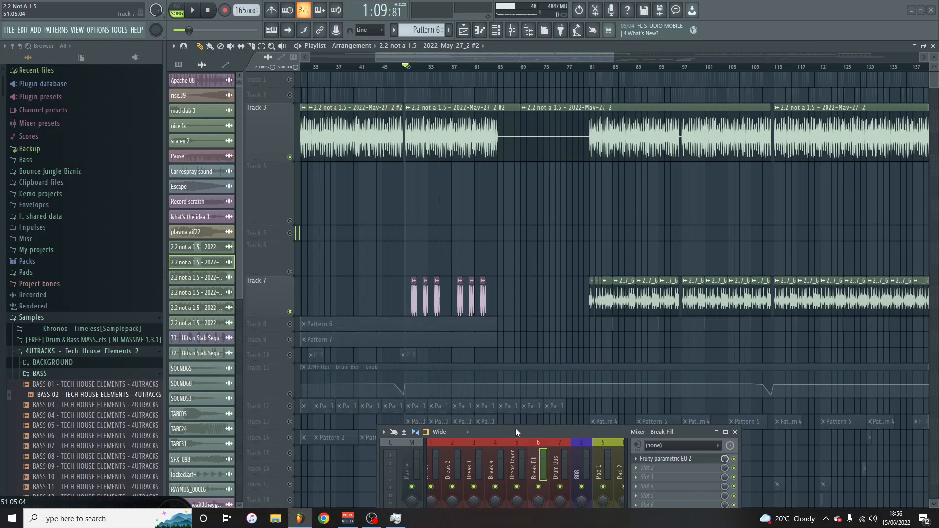
pyautogui.moveTo(450, 57); pyautogui.dragTo(336, 69)
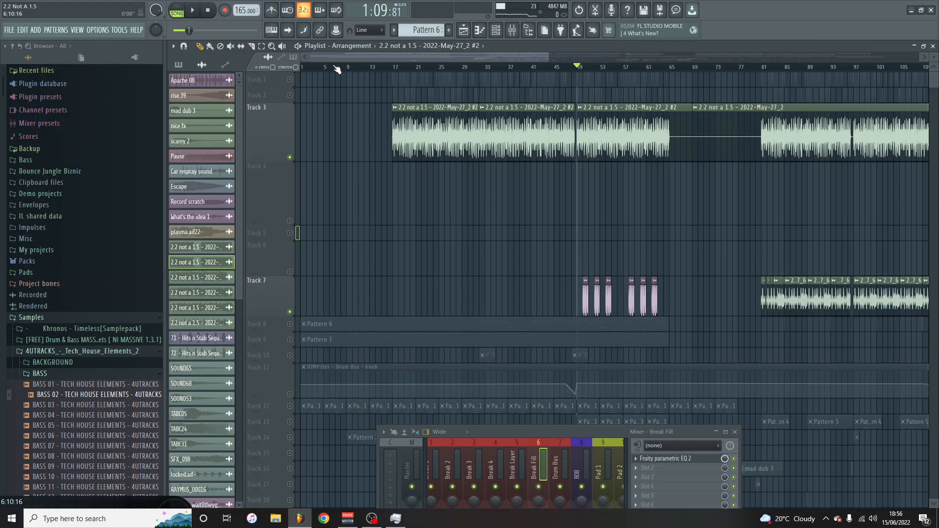
pyautogui.scroll(-1, 420, 336)
pyautogui.scroll(-3, 420, 336)
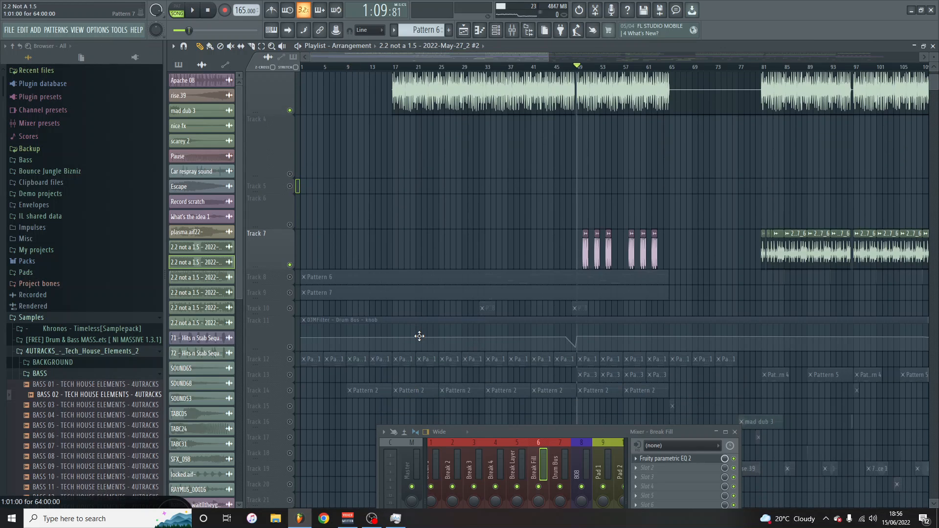
pyautogui.click(290, 277)
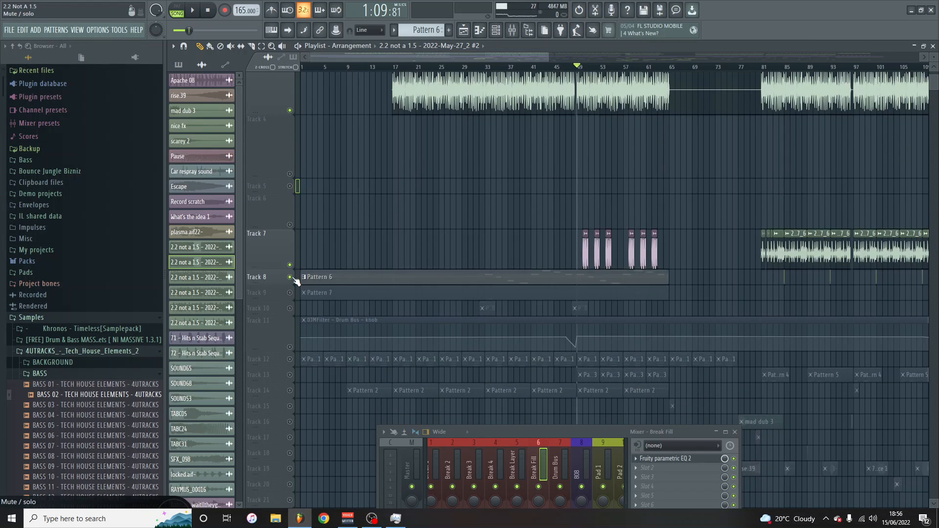
pyautogui.click(289, 293)
pyautogui.click(289, 308)
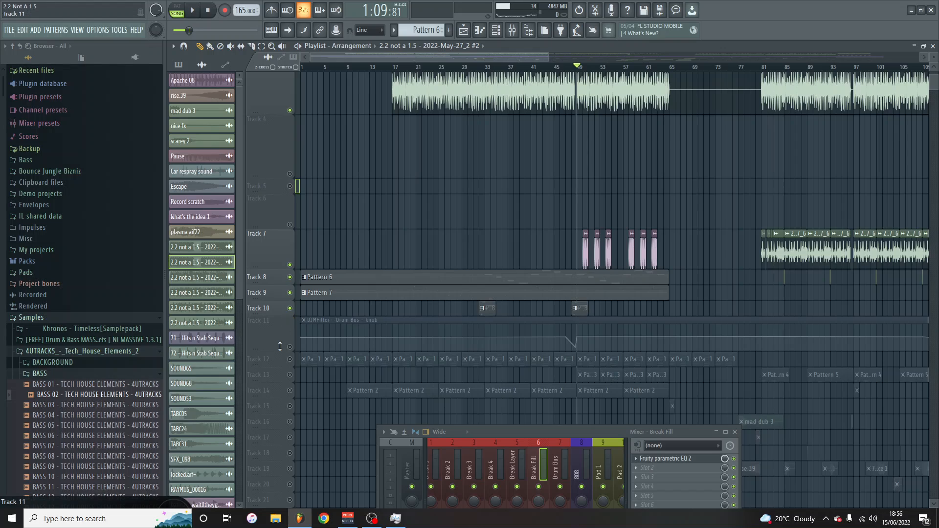
pyautogui.click(290, 359)
pyautogui.click(290, 346)
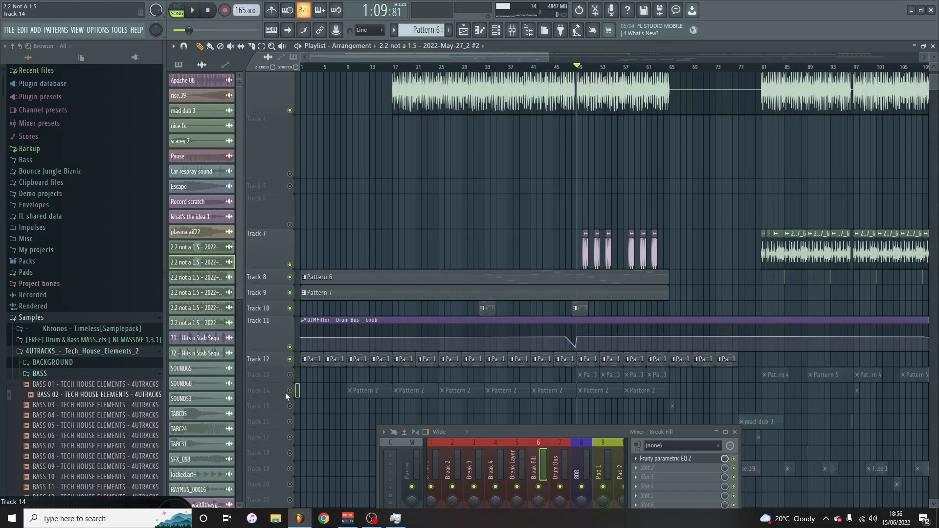
pyautogui.click(289, 390)
pyautogui.click(213, 9)
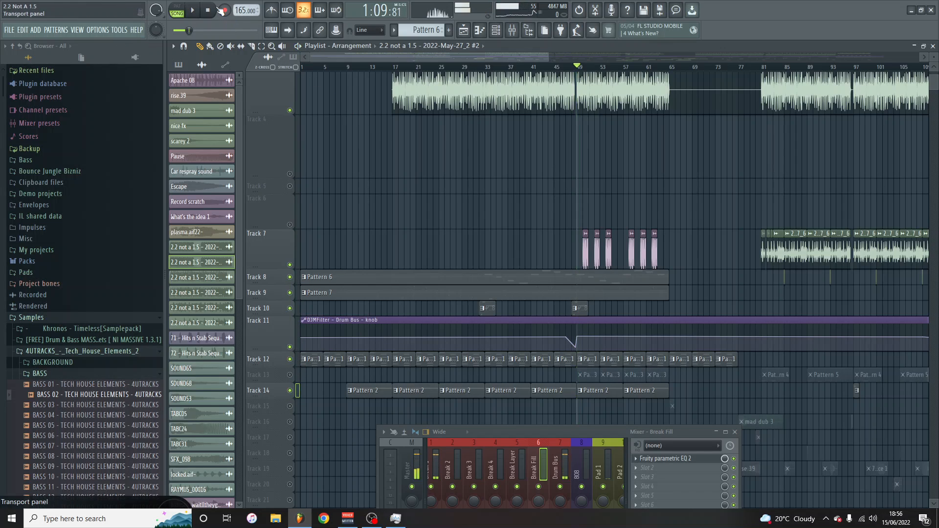
# Play the opening of the arrangement from bar 1 with the added layers, and hide the mixer.
pyautogui.press('space')
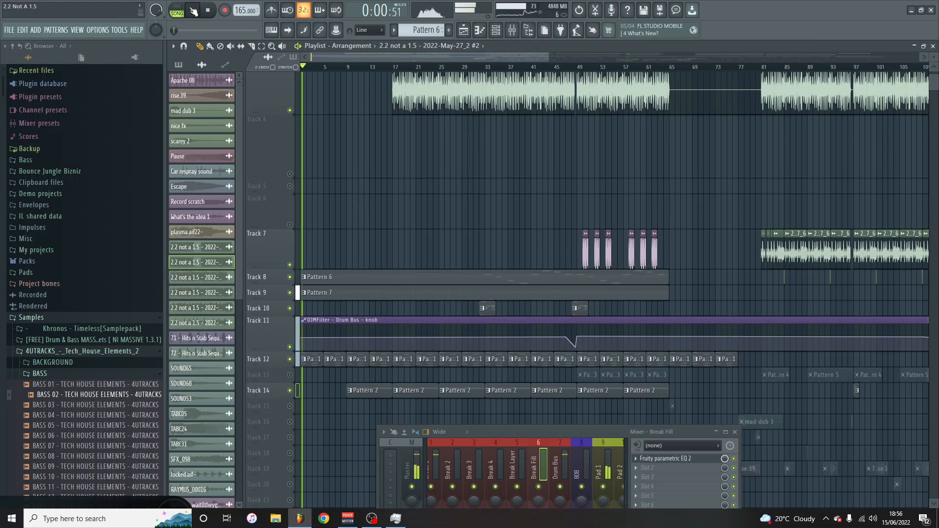
pyautogui.press('space')
pyautogui.moveTo(543, 432); pyautogui.dragTo(153, 218)
pyautogui.press('F9')
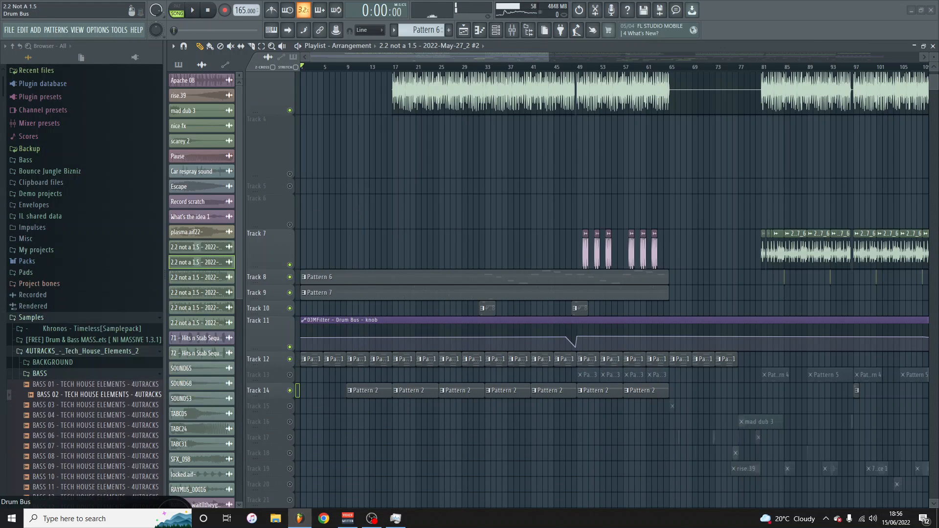
# Open the Jup-8 V4 from the Unsorted channels, with VCO-2's waveform on Rectangle and the source mix at 0.504.
pyautogui.click(496, 29)
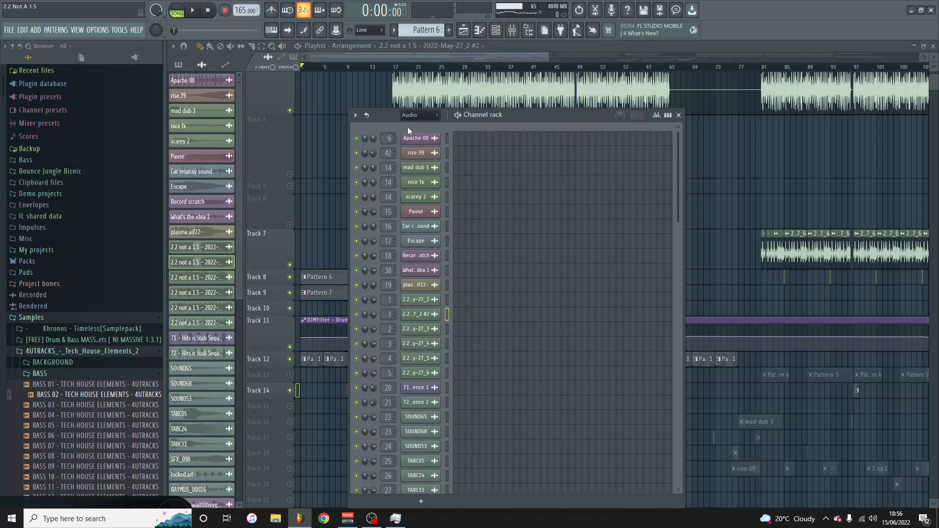
pyautogui.click(420, 115)
pyautogui.click(409, 157)
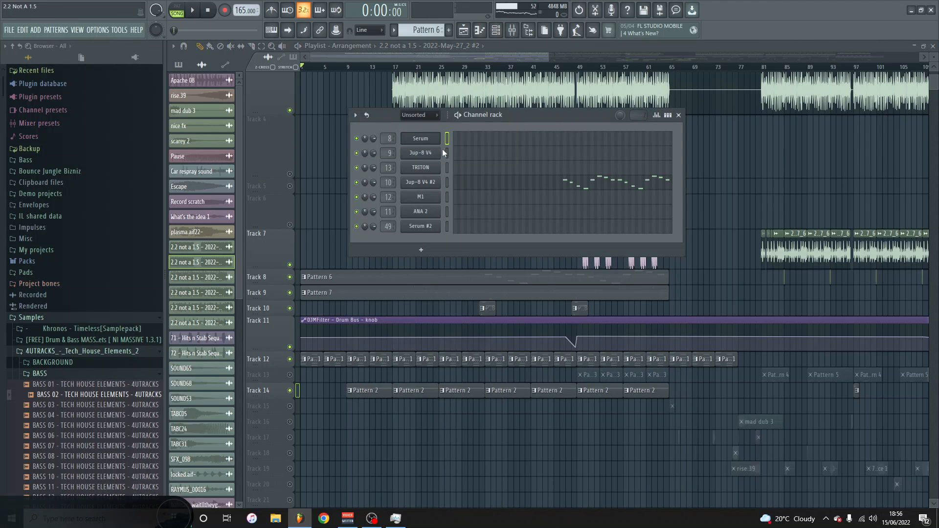
pyautogui.click(430, 156)
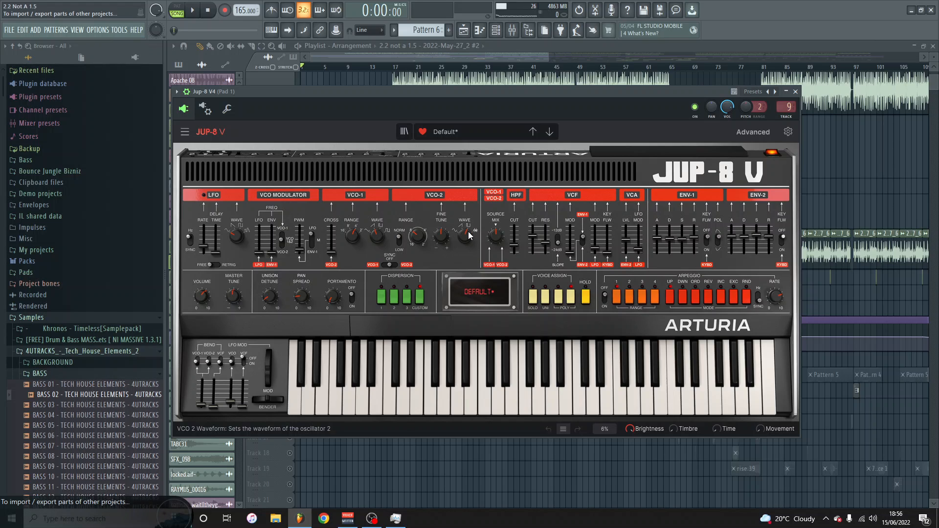
pyautogui.moveTo(464, 236); pyautogui.dragTo(464, 231)
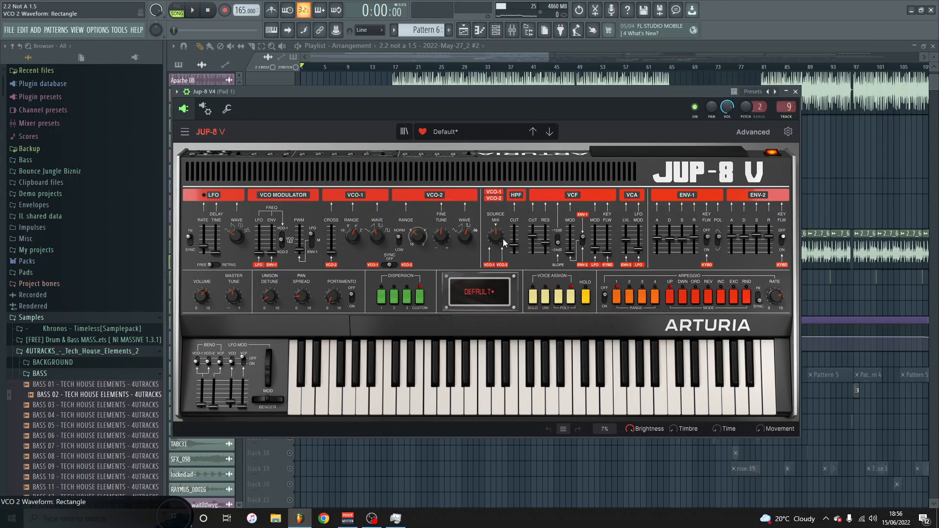
pyautogui.moveTo(494, 233); pyautogui.dragTo(495, 244)
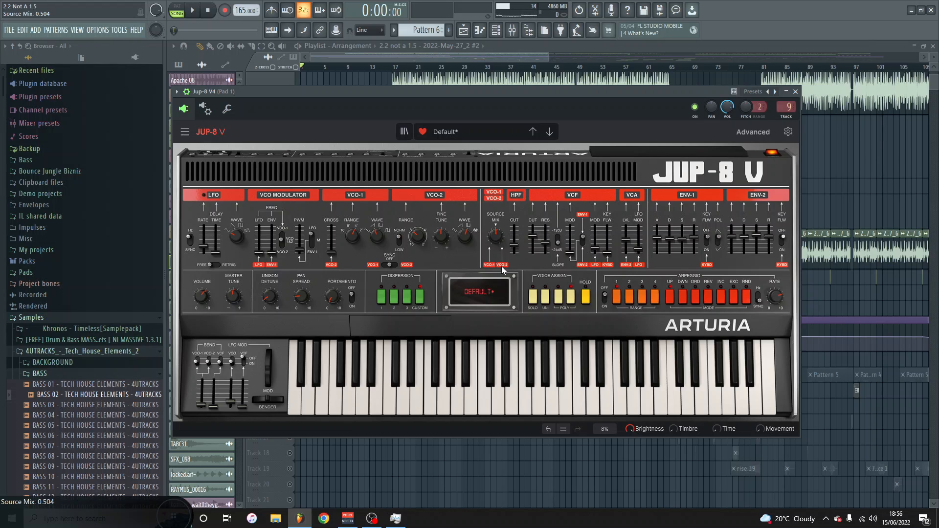
# Switch playback to pattern mode, select Pattern 1 from the playlist, and reopen its Jup-8 V4 synth.
pyautogui.click(177, 13)
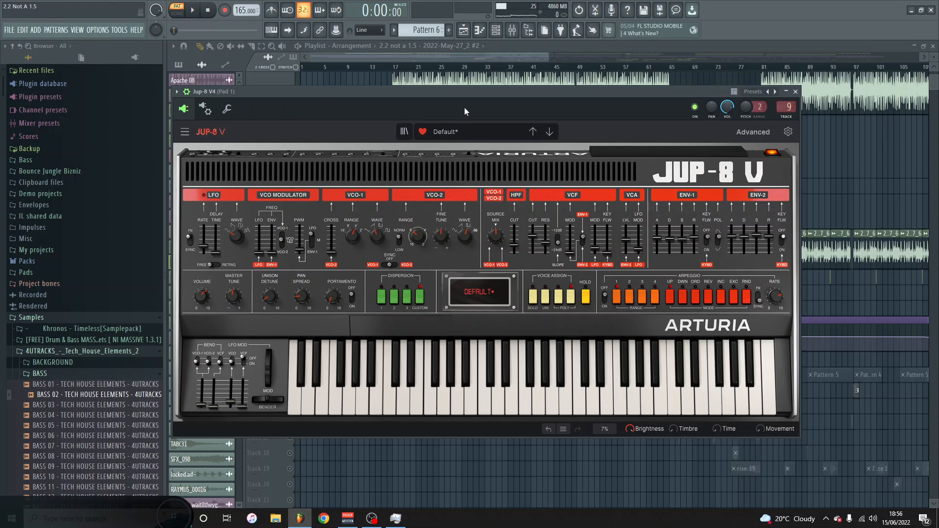
pyautogui.click(436, 58)
pyautogui.click(314, 358)
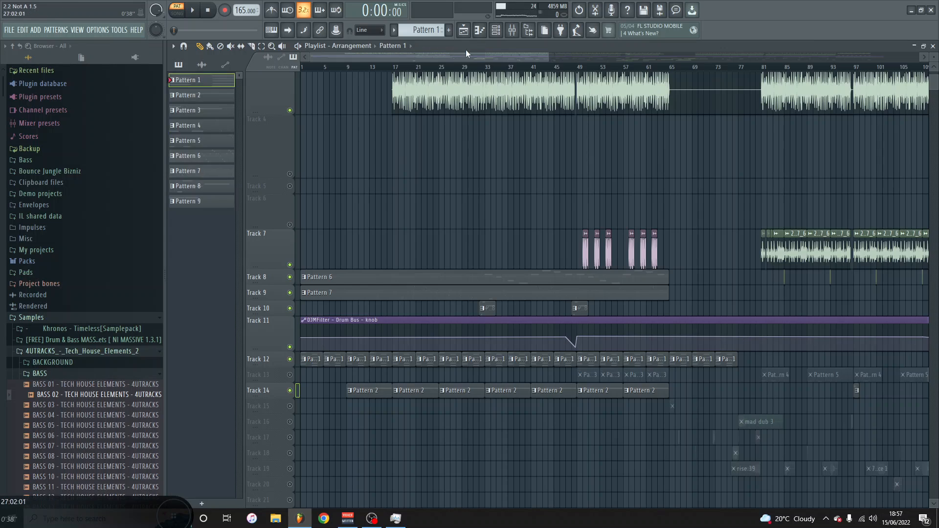
pyautogui.click(499, 33)
pyautogui.click(506, 35)
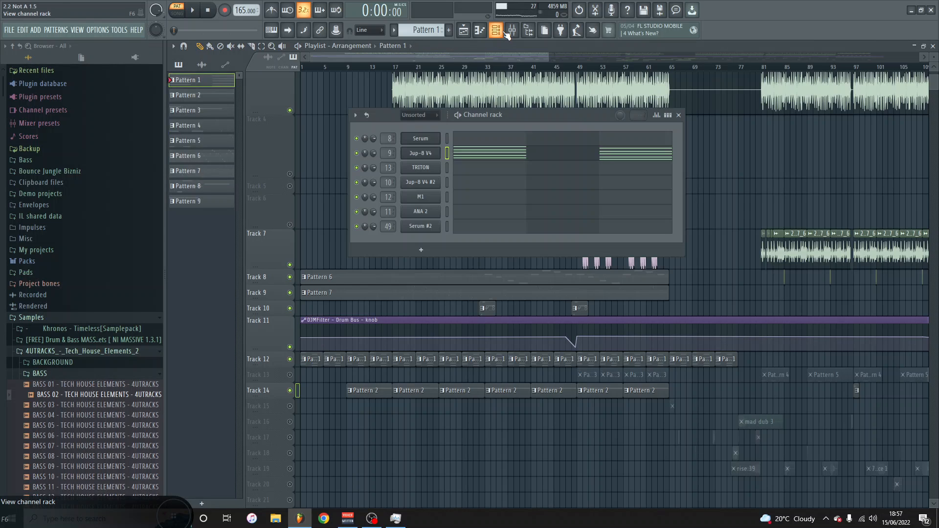
pyautogui.click(418, 153)
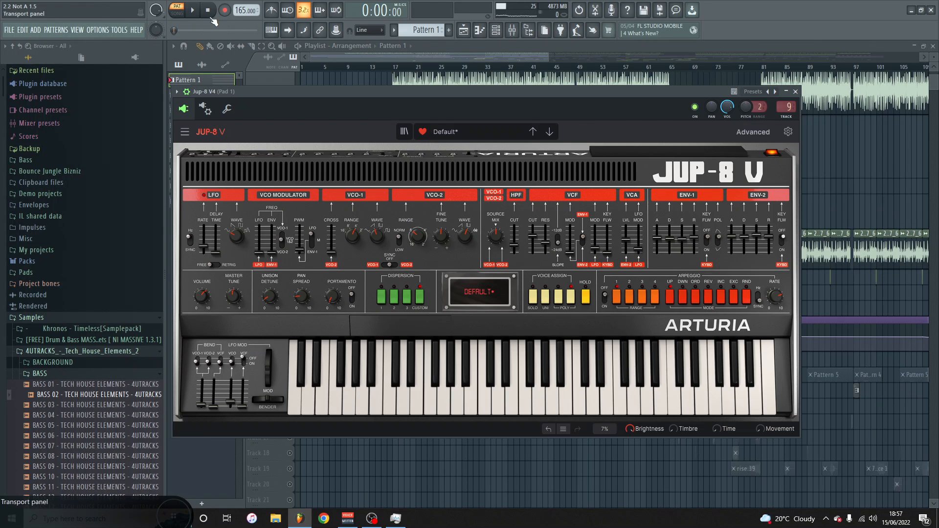
# Audition Pattern 1 with both oscillators mixed, with the source mix at 100% VCO 1, and at 100% VCO 2.
pyautogui.click(194, 10)
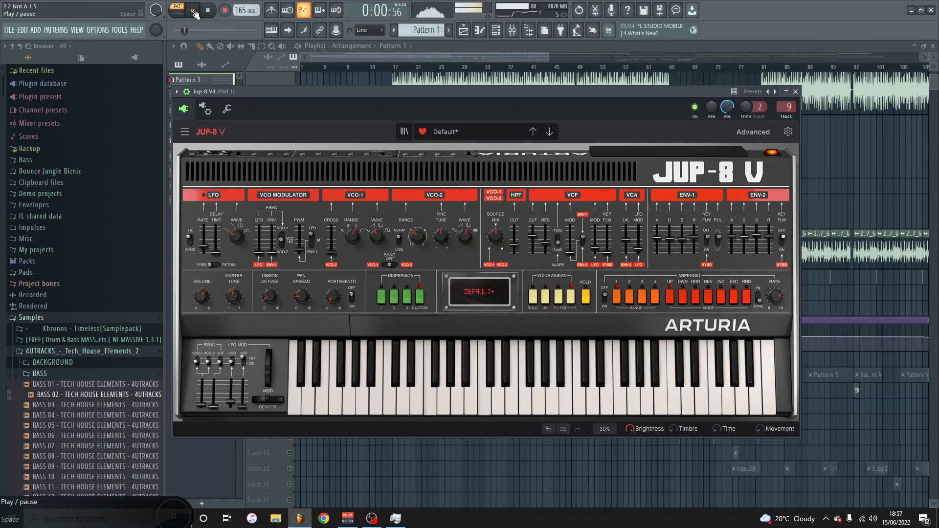
pyautogui.click(194, 11)
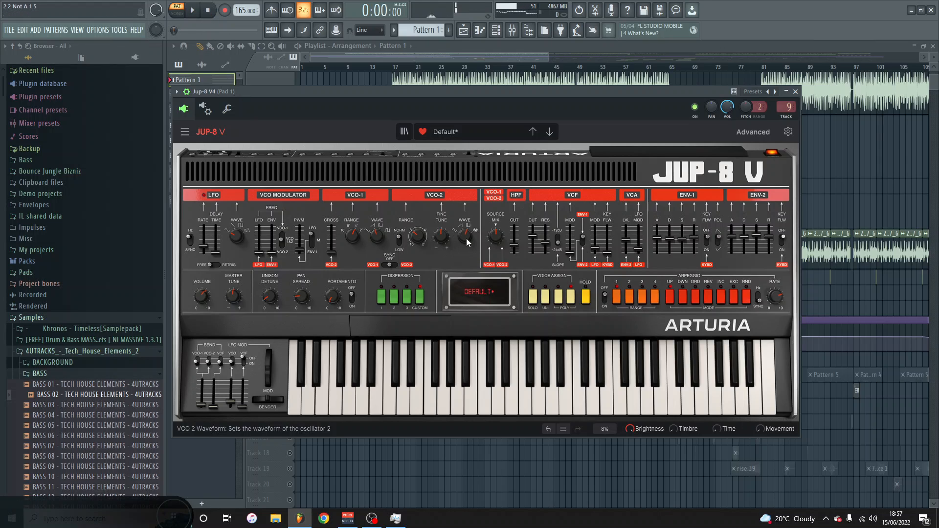
pyautogui.moveTo(495, 236)
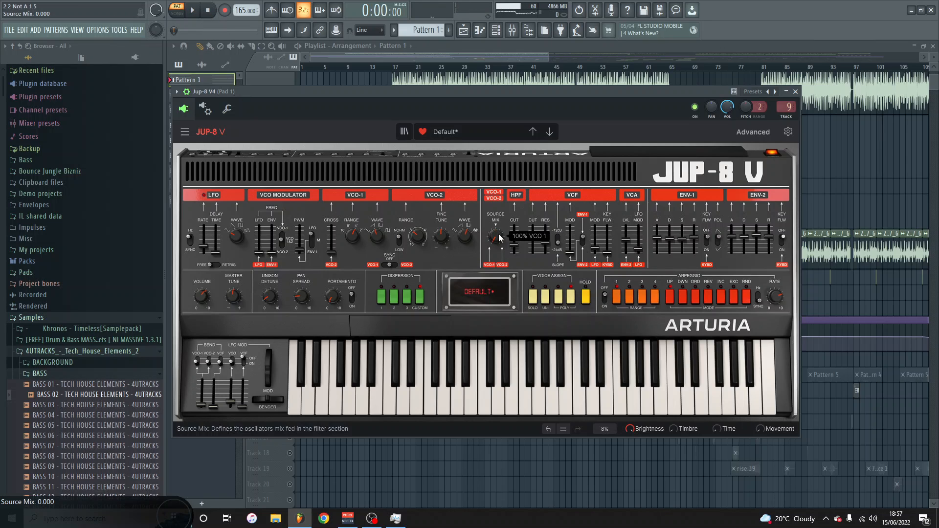
pyautogui.click(195, 11)
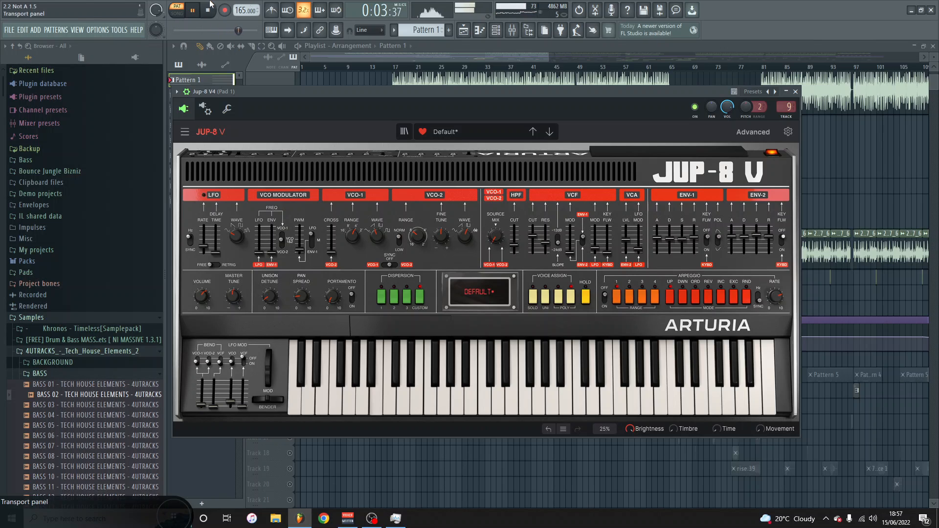
pyautogui.press('space')
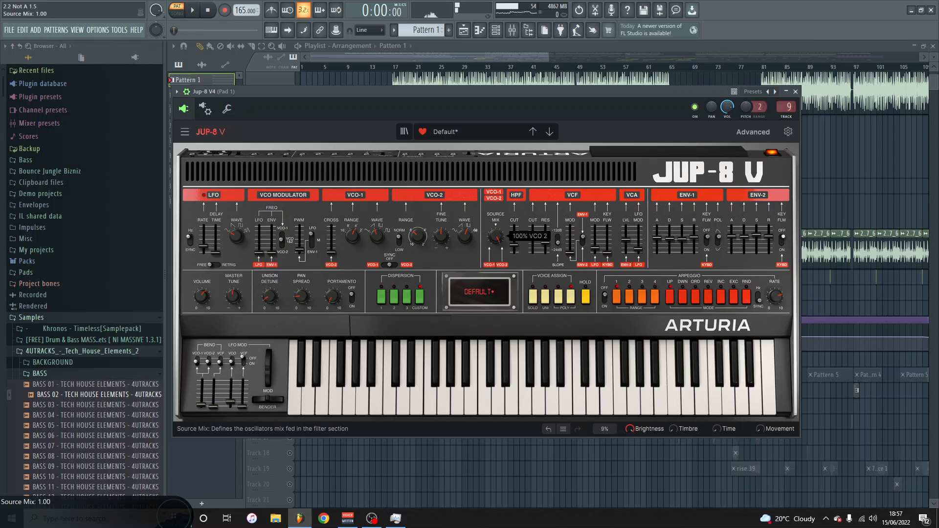
pyautogui.click(194, 10)
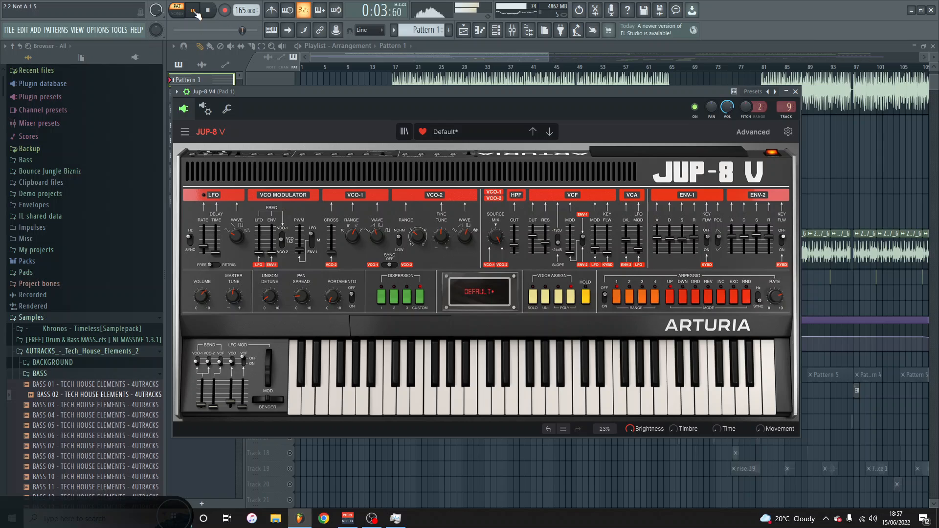
pyautogui.click(194, 11)
# Show Pattern 1's Jup-8 V4 chords in the piano roll, with the notes of both chords in view.
pyautogui.click(495, 30)
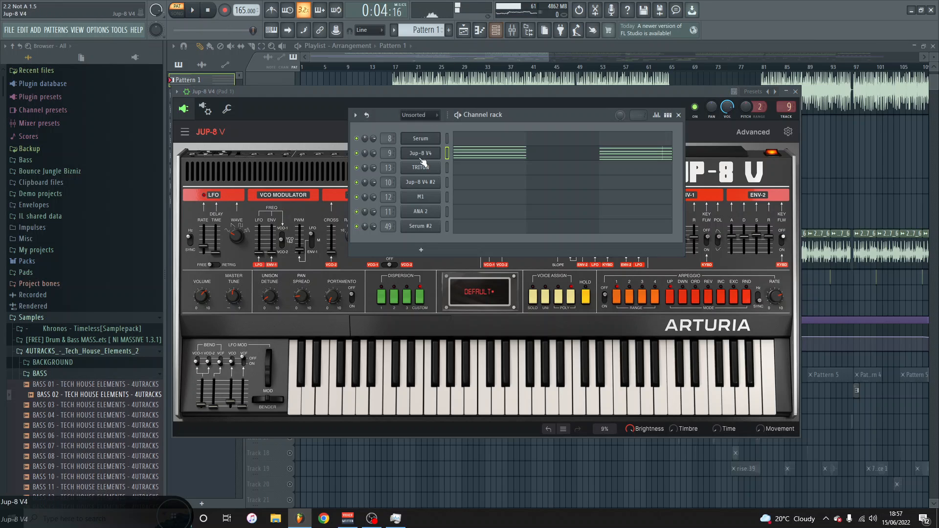
pyautogui.click(455, 153)
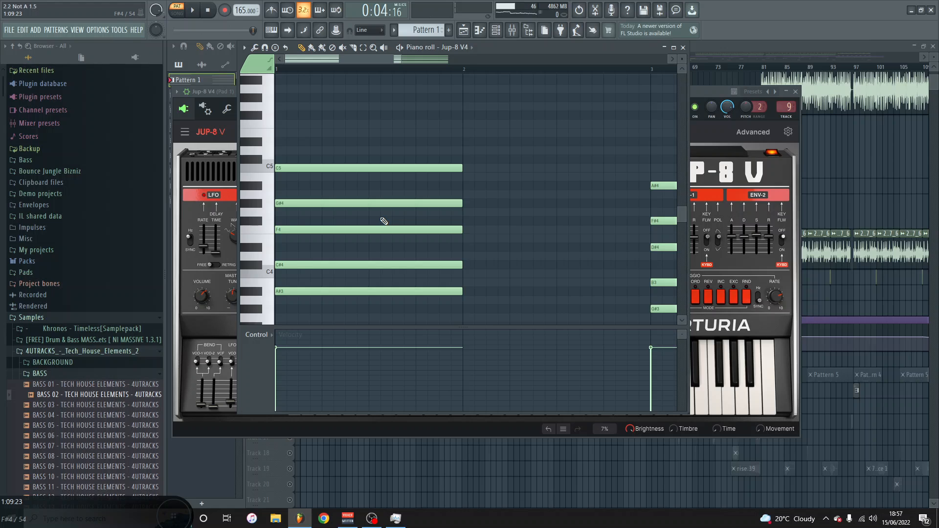
pyautogui.scroll(-4, 349, 161)
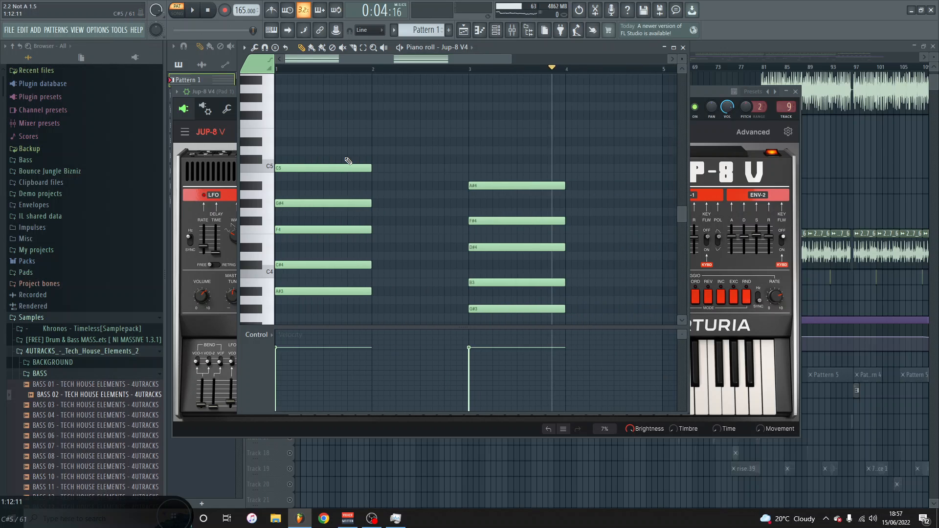
pyautogui.scroll(-2, 325, 181)
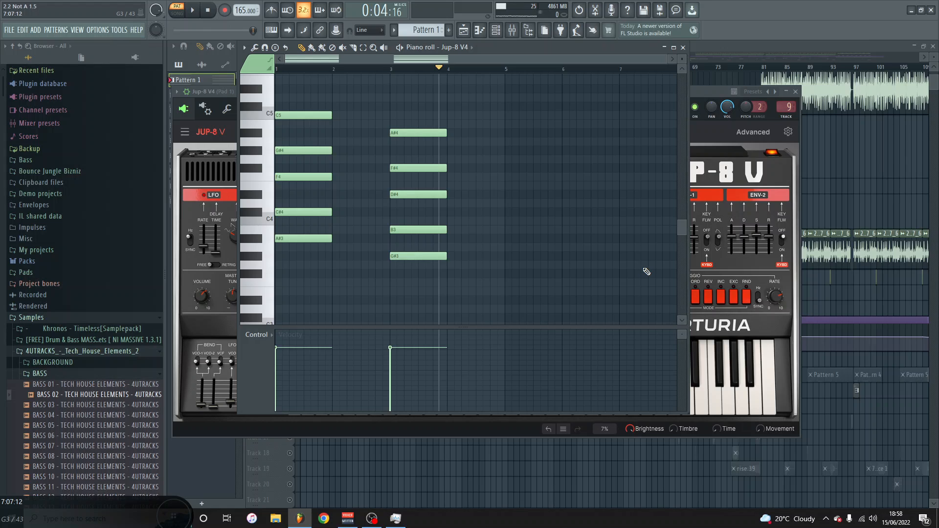
# Stamp a Minor 9th chord rooted on A#3 at bar 5 of the piano roll and lengthen its notes.
pyautogui.click(277, 47)
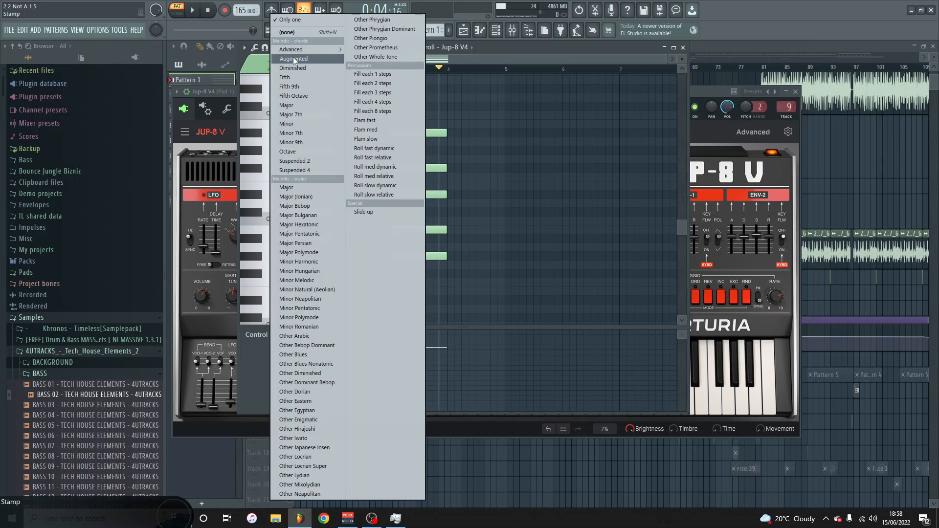
pyautogui.moveTo(298, 50)
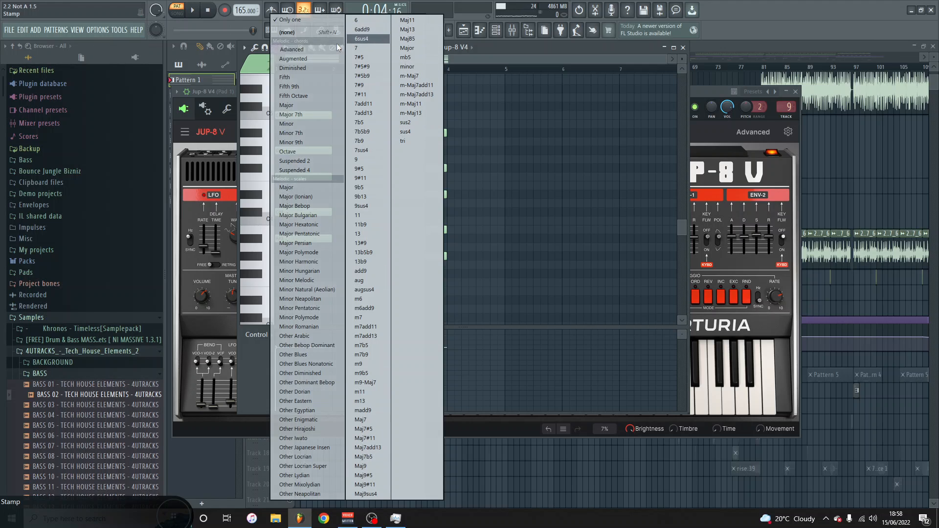
pyautogui.click(307, 142)
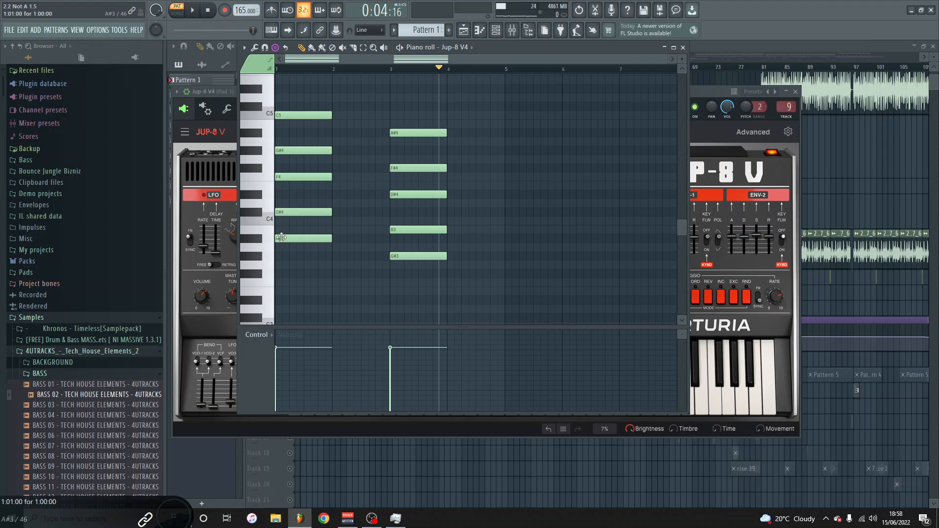
pyautogui.click(505, 238)
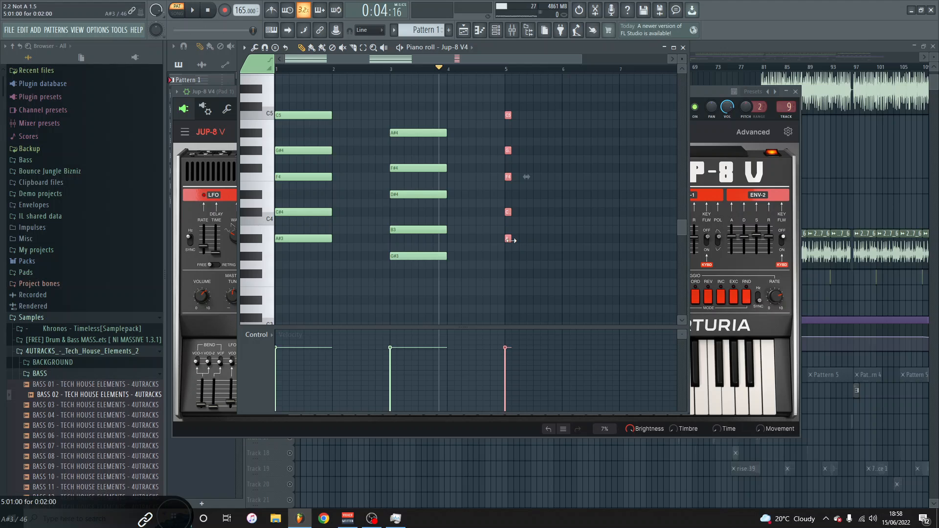
pyautogui.moveTo(512, 239); pyautogui.dragTo(598, 251)
# Delete all five notes of the stamped example chord at bar 5.
pyautogui.rightClick(562, 239)
pyautogui.rightClick(556, 212)
pyautogui.rightClick(548, 177)
pyautogui.rightClick(542, 150)
pyautogui.rightClick(532, 115)
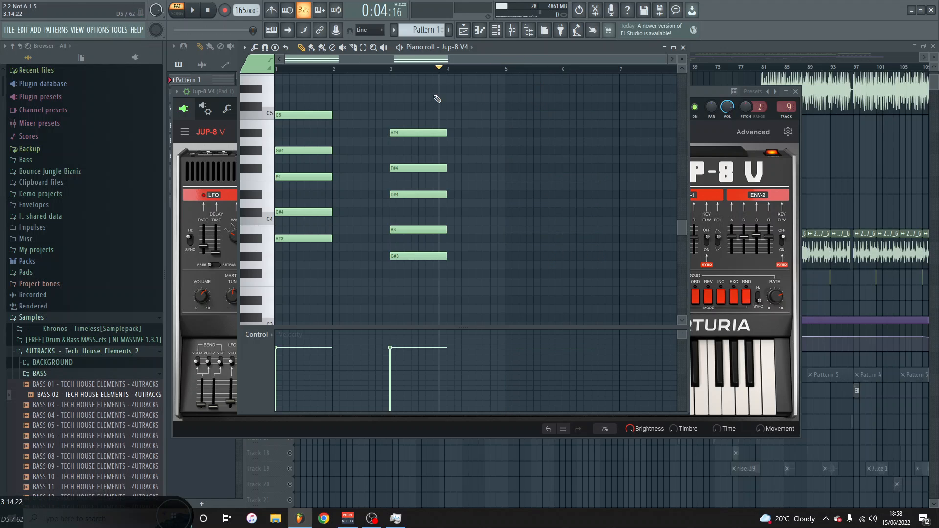
# Play Pattern 1 while returning the Jup-8 V4's source mix to an even balance of VCO-1 and VCO-2.
pyautogui.press('space')
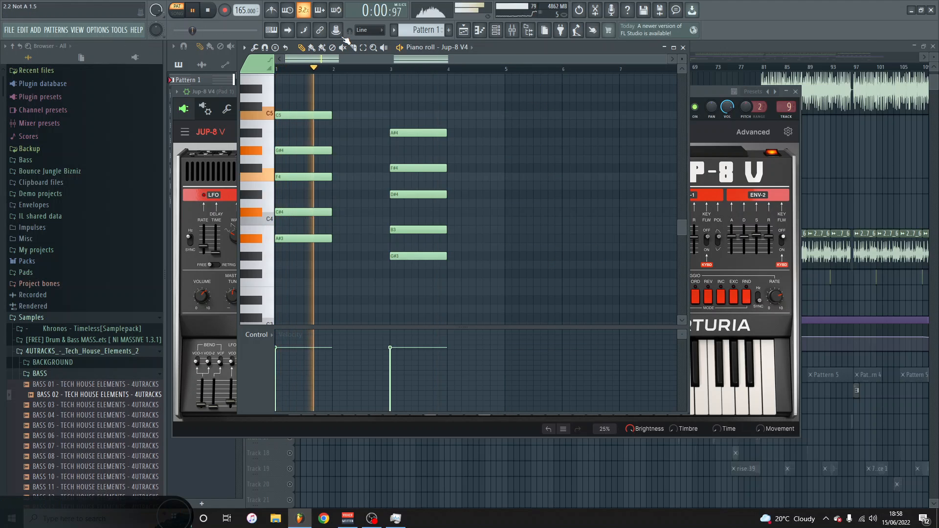
pyautogui.click(714, 90)
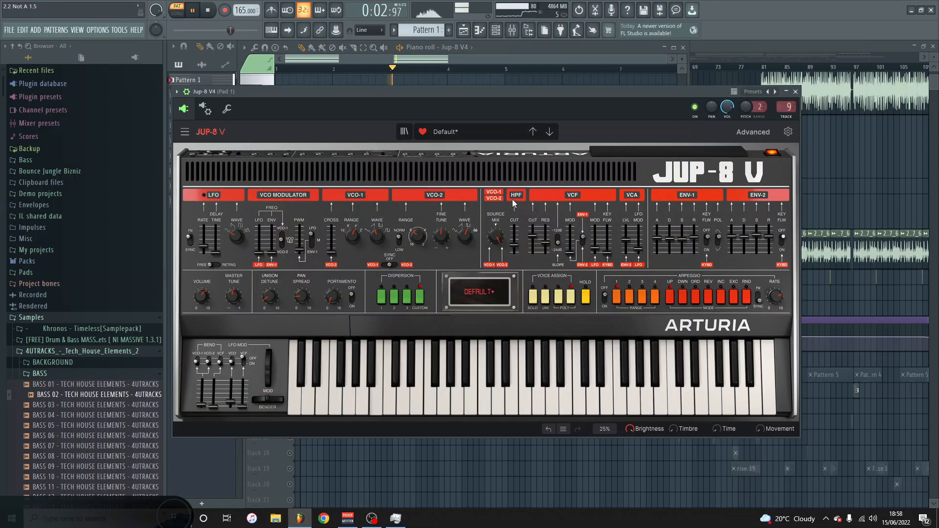
pyautogui.moveTo(497, 236); pyautogui.dragTo(497, 235)
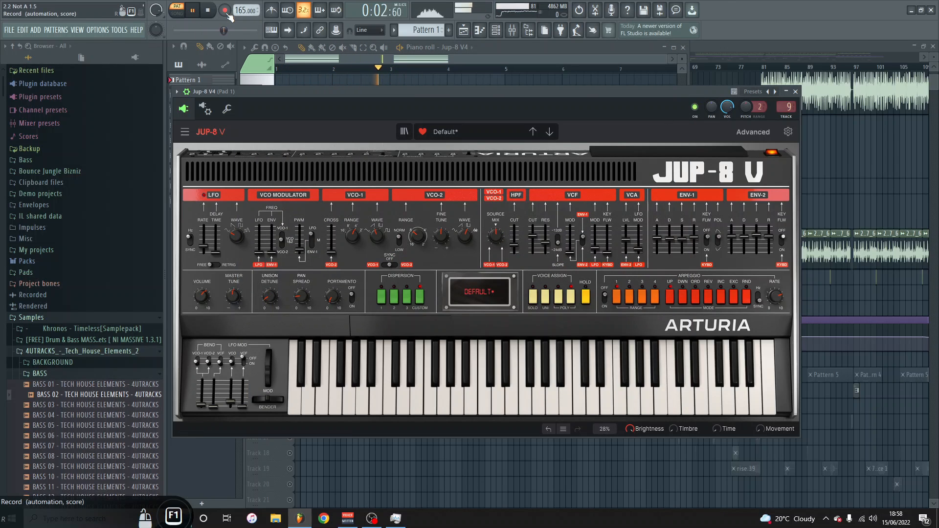
pyautogui.press('space')
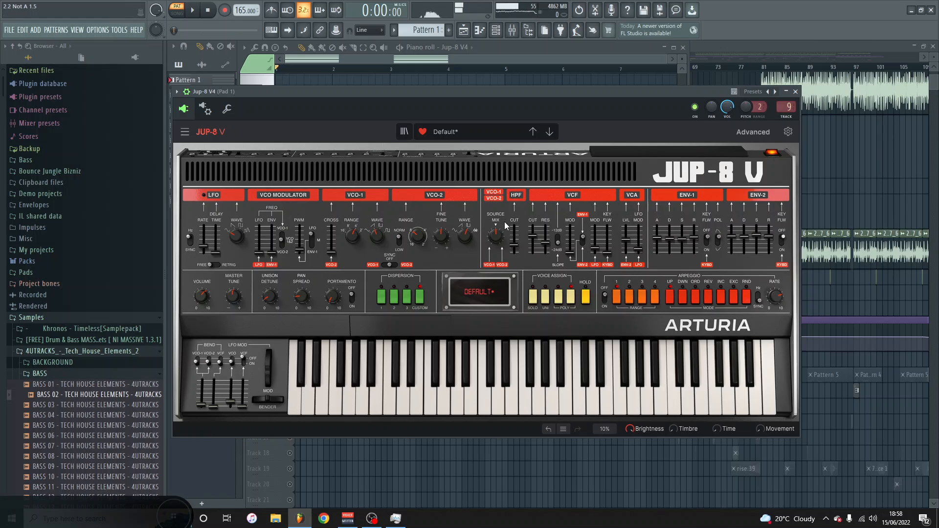
# Adjust the Jup-8 V4's HPF cutoff to around 408 Hz and its VCF cutoff to around 0.65.
pyautogui.moveTo(493, 241)
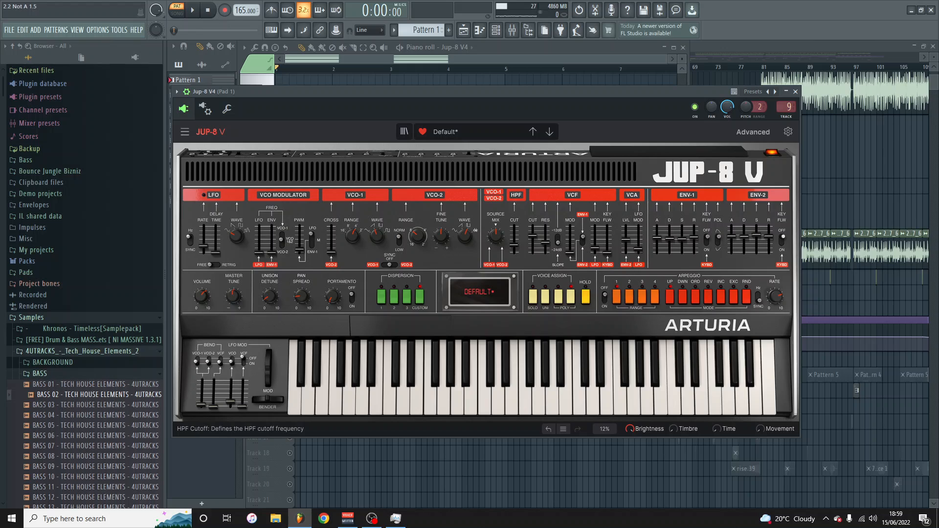
pyautogui.moveTo(514, 246); pyautogui.dragTo(514, 244)
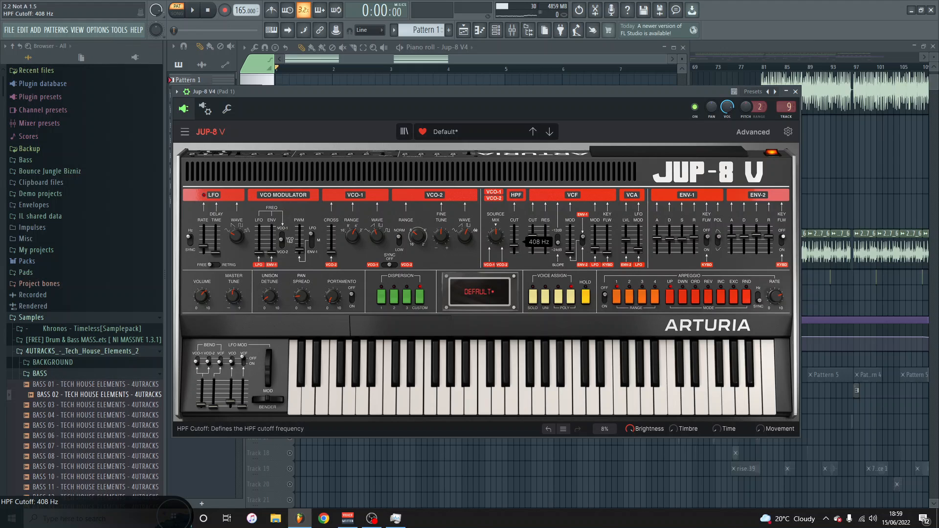
pyautogui.moveTo(514, 245); pyautogui.dragTo(514, 243)
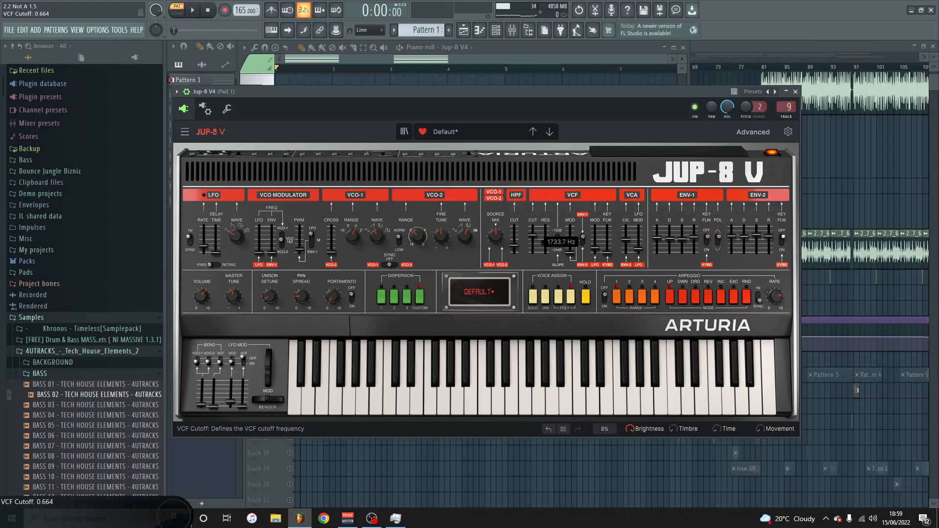
pyautogui.click(532, 237)
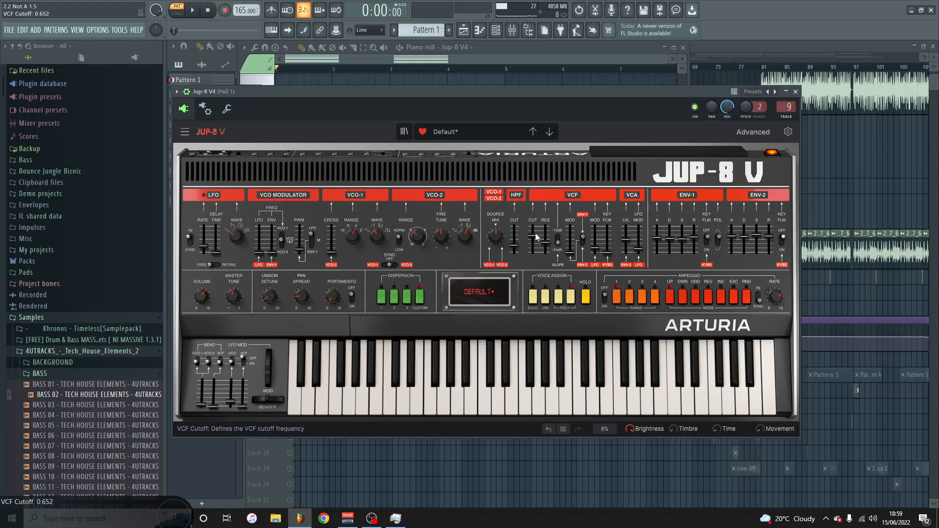
pyautogui.moveTo(532, 237); pyautogui.dragTo(533, 238)
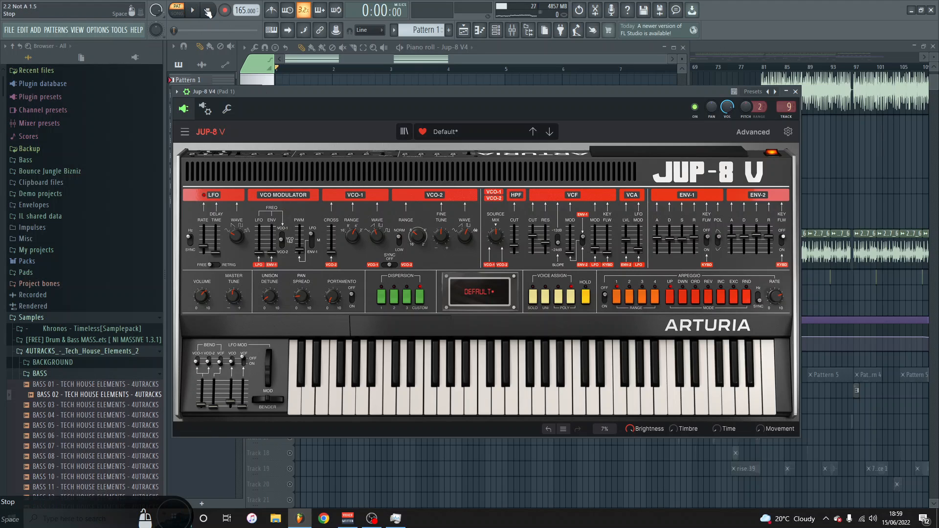
# Set the Jup-8 V4's VCF cutoff to 0.660 while Pattern 1 plays.
pyautogui.press('space')
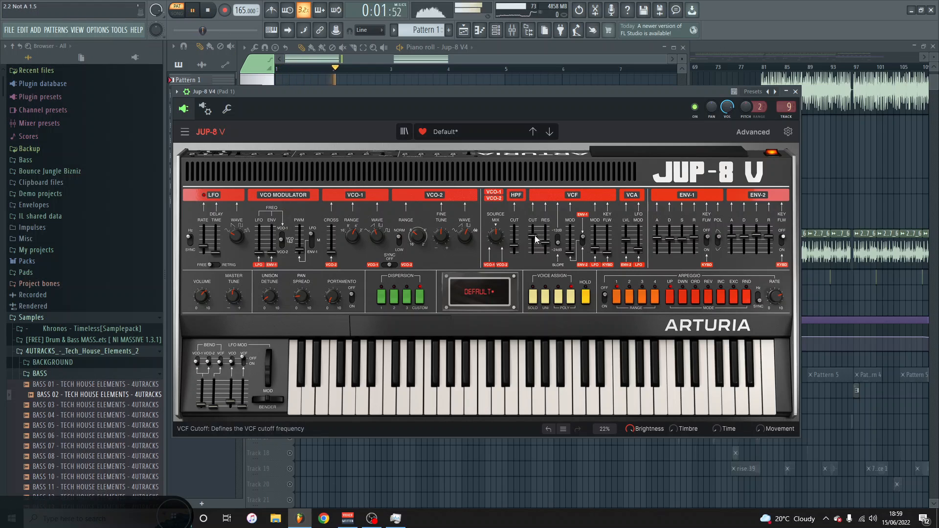
pyautogui.moveTo(534, 237); pyautogui.dragTo(532, 238)
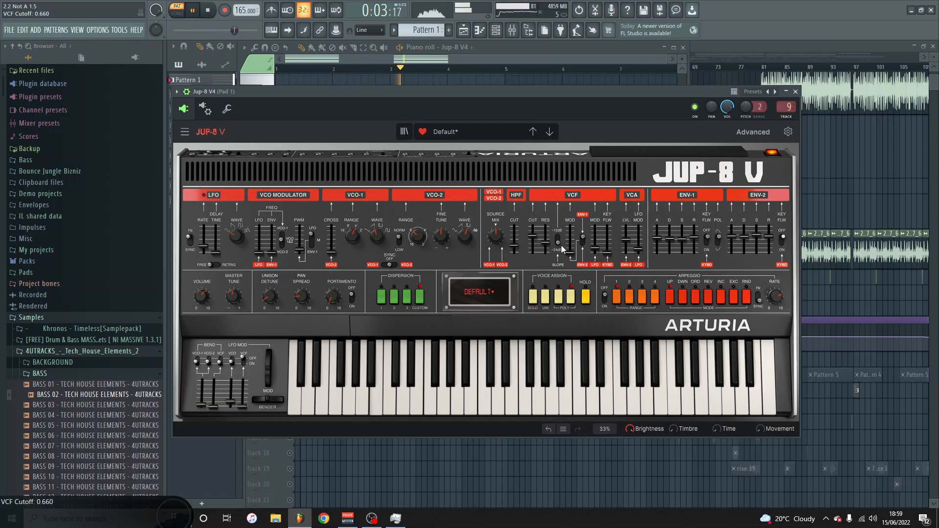
pyautogui.press('space')
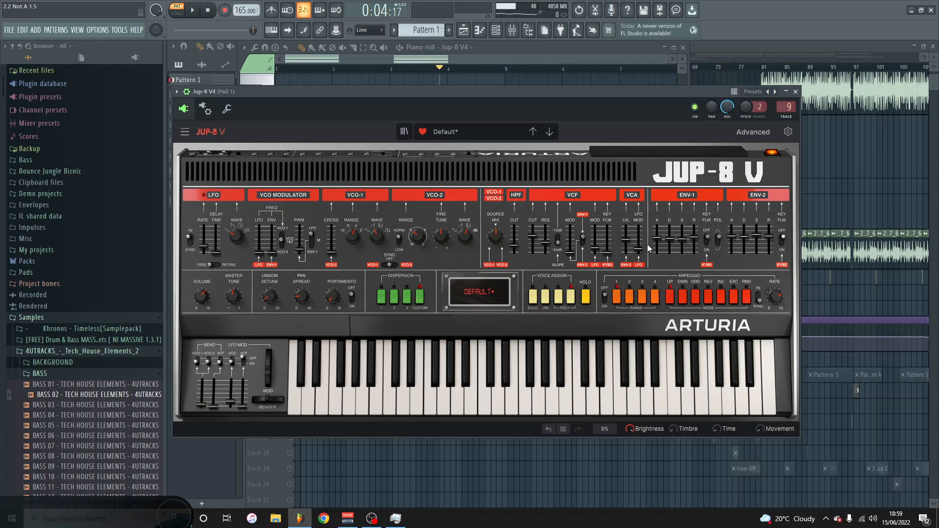
# Set the Jup-8 V4's VCF envelope modulation to 0.020 and save the project.
pyautogui.moveTo(638, 245)
pyautogui.moveTo(638, 246); pyautogui.dragTo(638, 245)
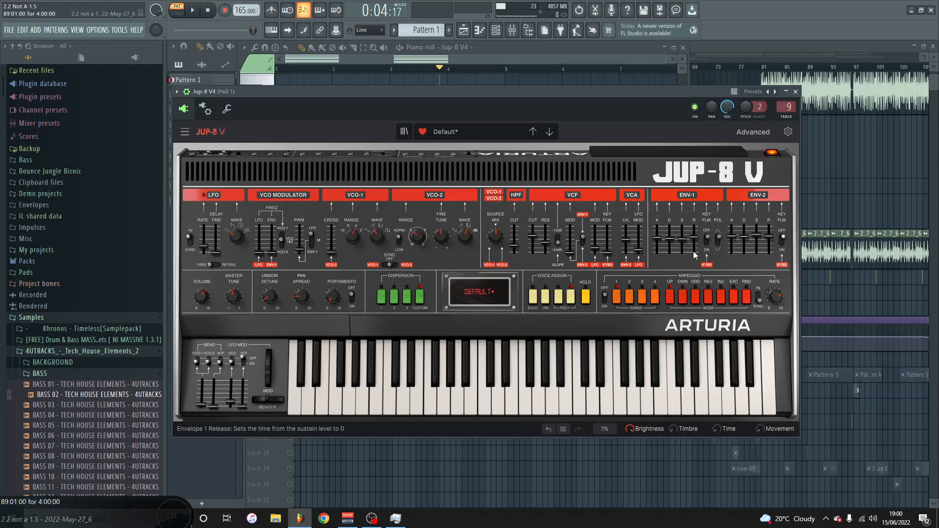
pyautogui.click(571, 245)
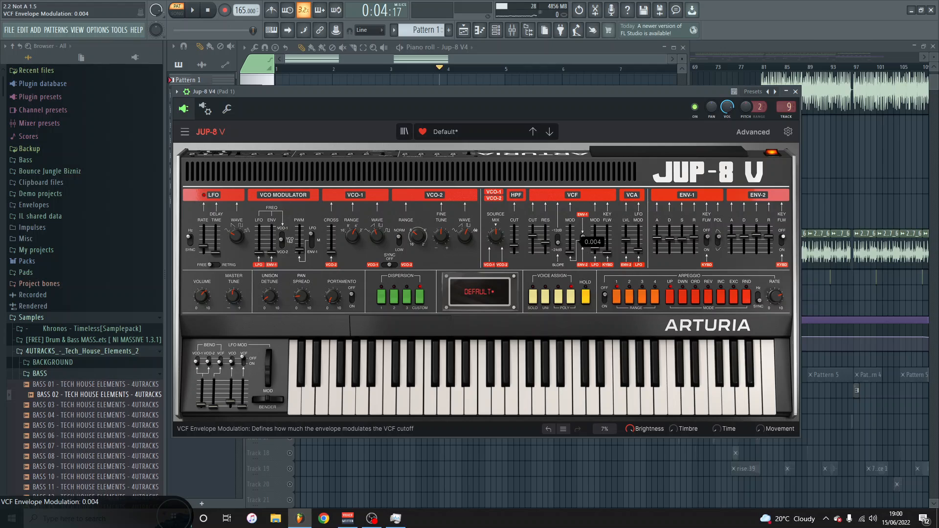
pyautogui.moveTo(569, 253); pyautogui.dragTo(570, 251)
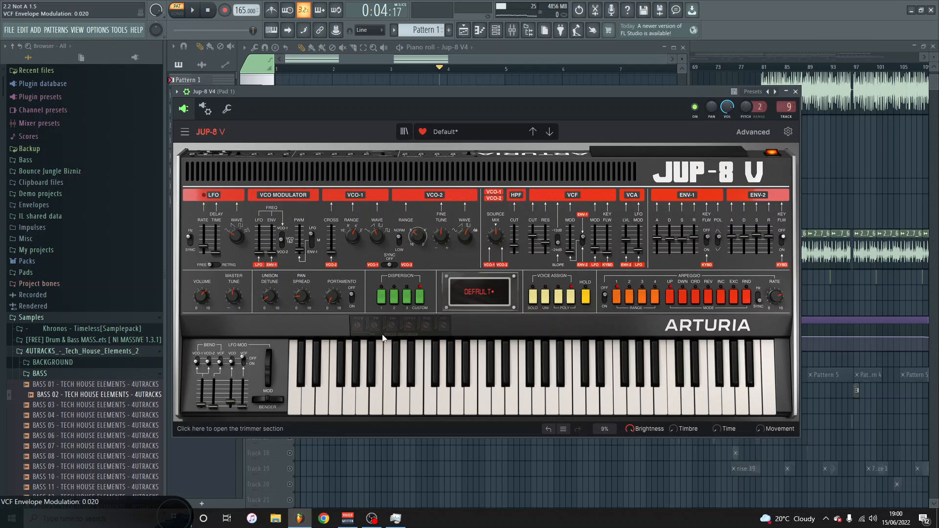
pyautogui.hotkey('ctrl', 's')
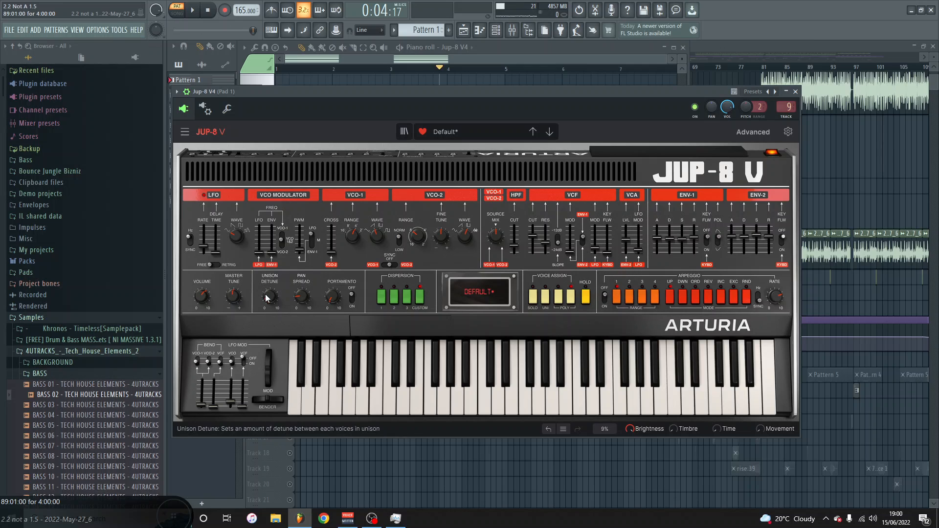
# Show the Jup-8 V4's advanced modulations and check the LFO 2 and LFO 3 modulation amounts and destinations.
pyautogui.click(753, 133)
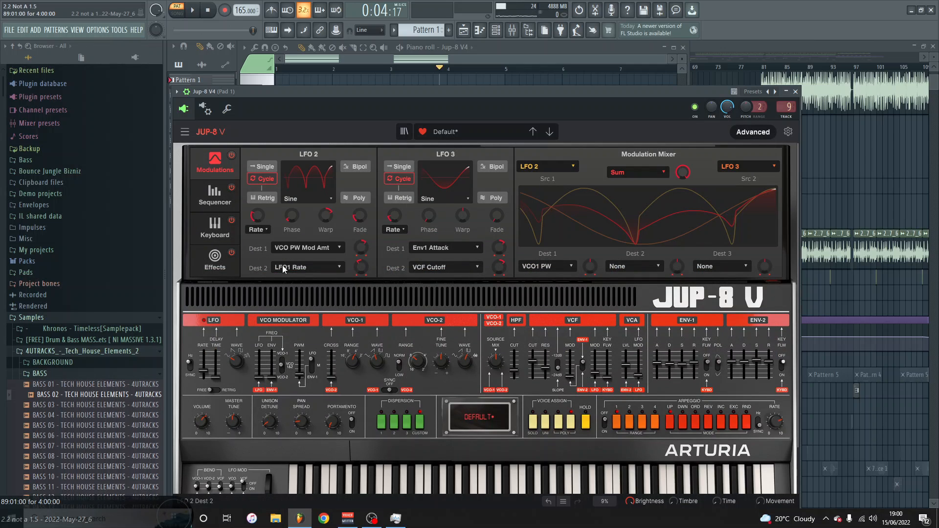
pyautogui.moveTo(359, 251)
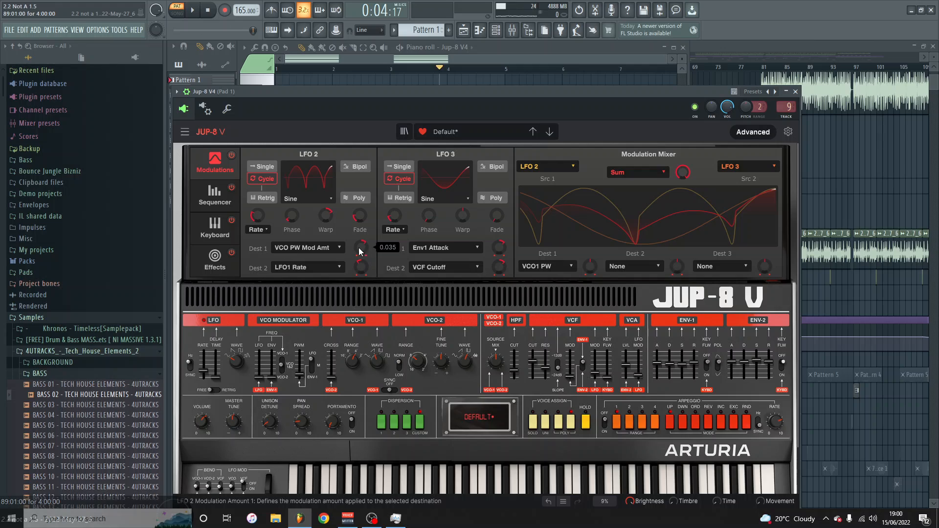
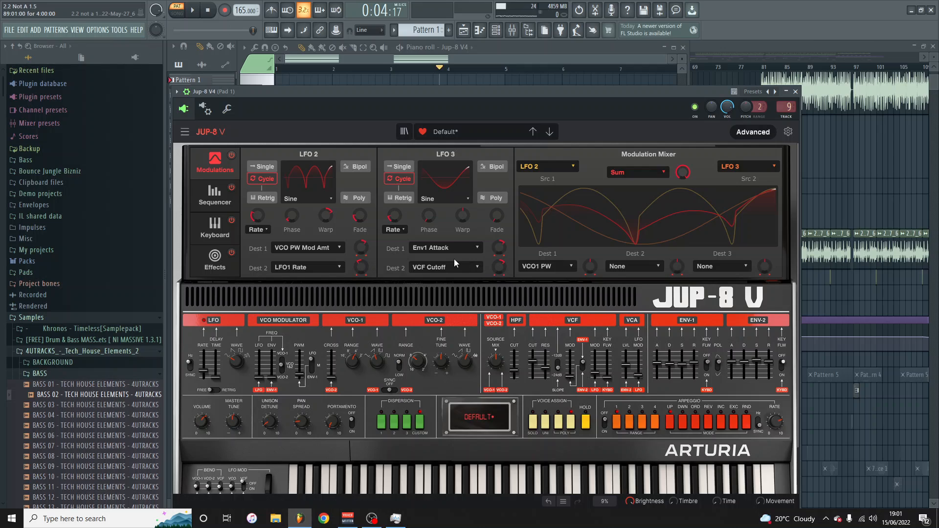
pyautogui.moveTo(493, 271)
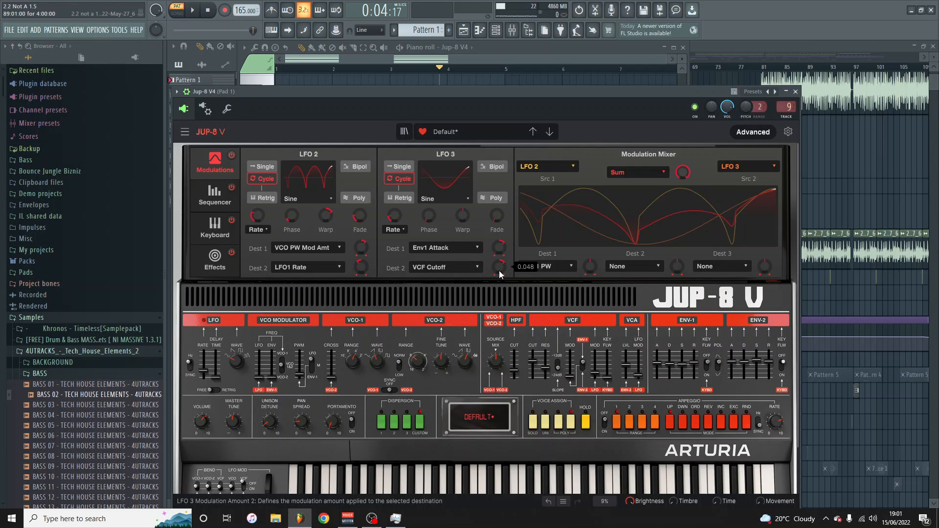
# Return to the playlist and play the arrangement in Song mode.
pyautogui.click(330, 61)
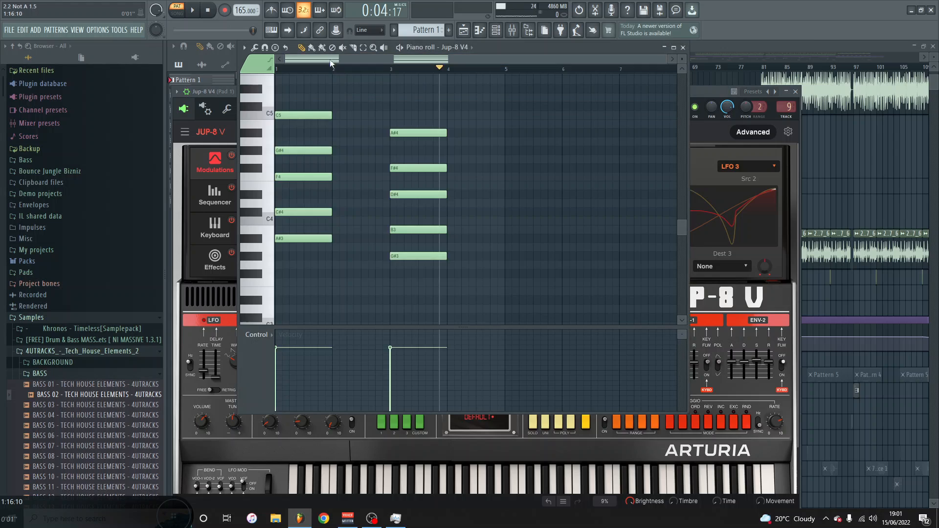
pyautogui.press('F5')
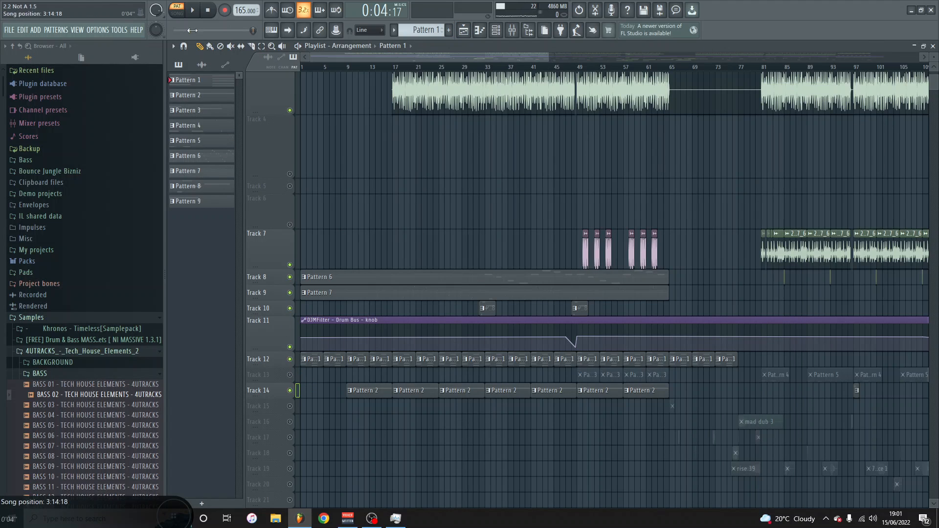
pyautogui.click(177, 13)
pyautogui.click(194, 10)
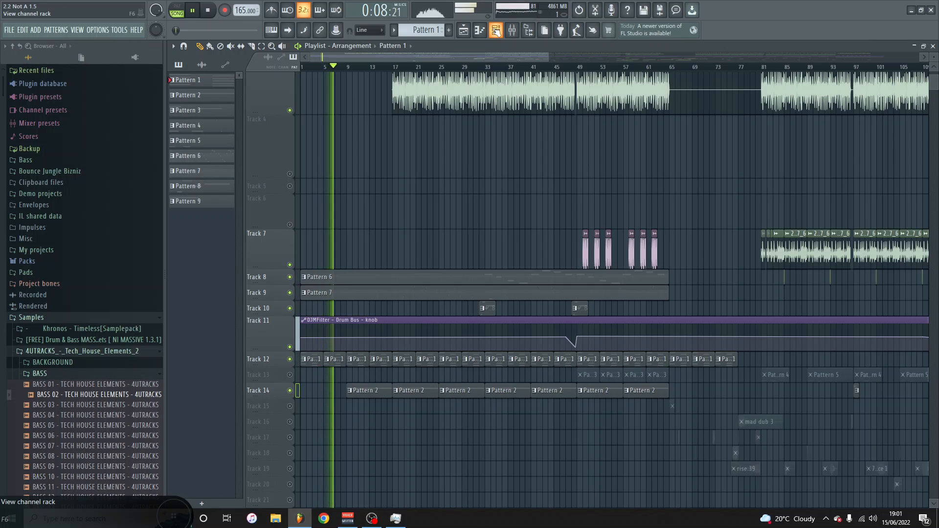
# Reopen the Jup-8 V4 from the channel rack, pause playback, and review its built-in effects before closing it.
pyautogui.click(495, 31)
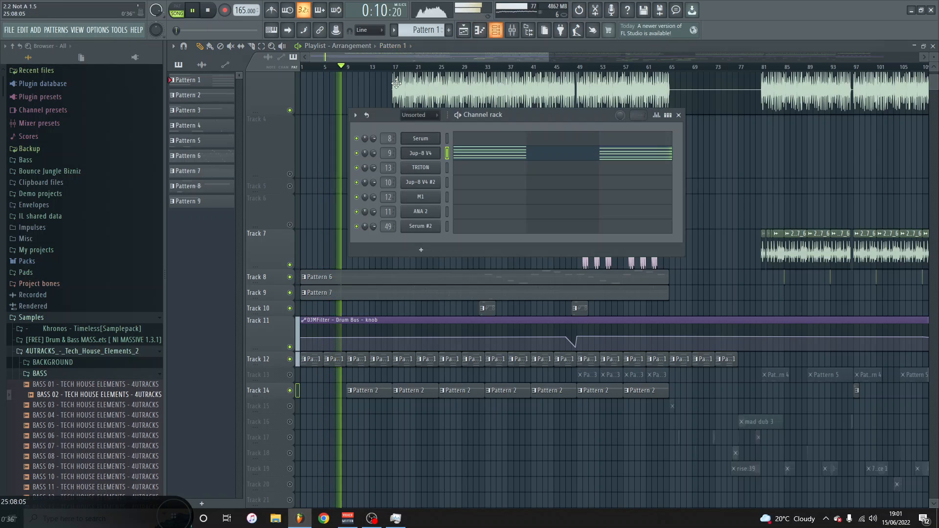
pyautogui.click(427, 153)
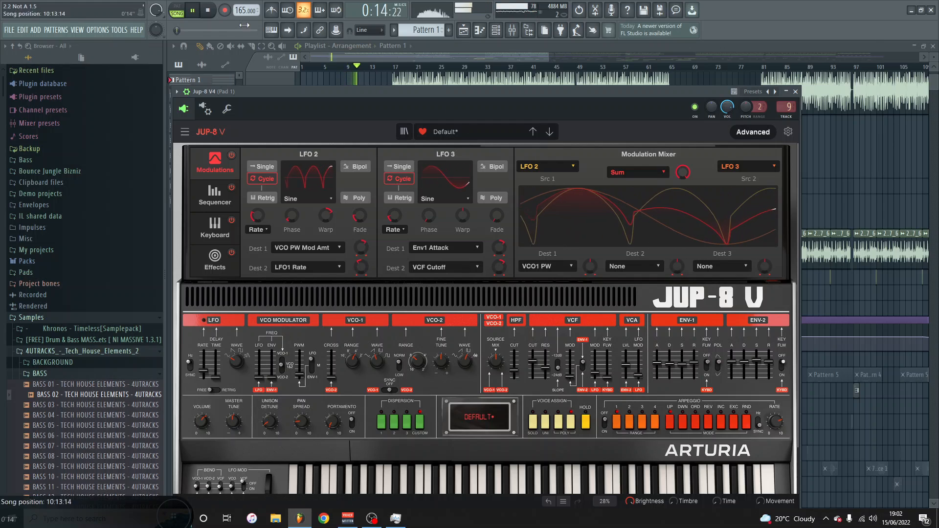
pyautogui.press('space')
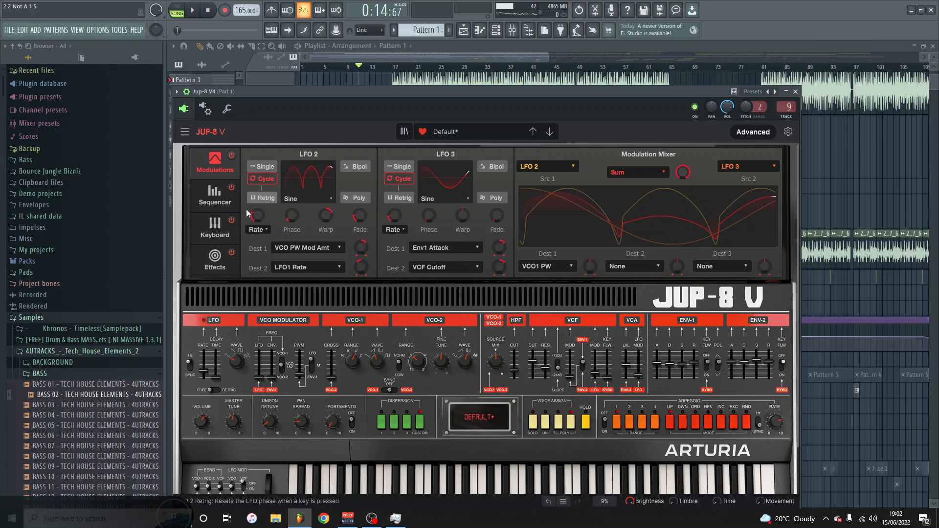
pyautogui.click(215, 258)
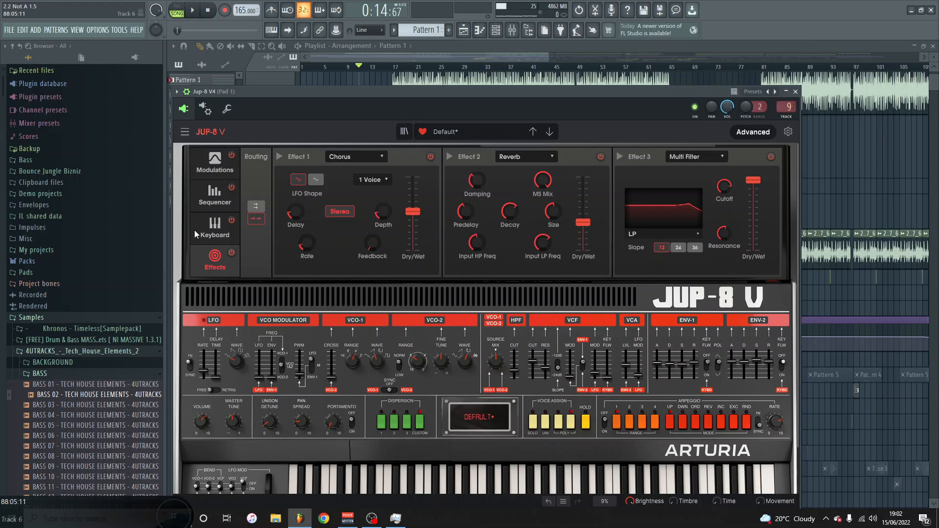
pyautogui.click(795, 91)
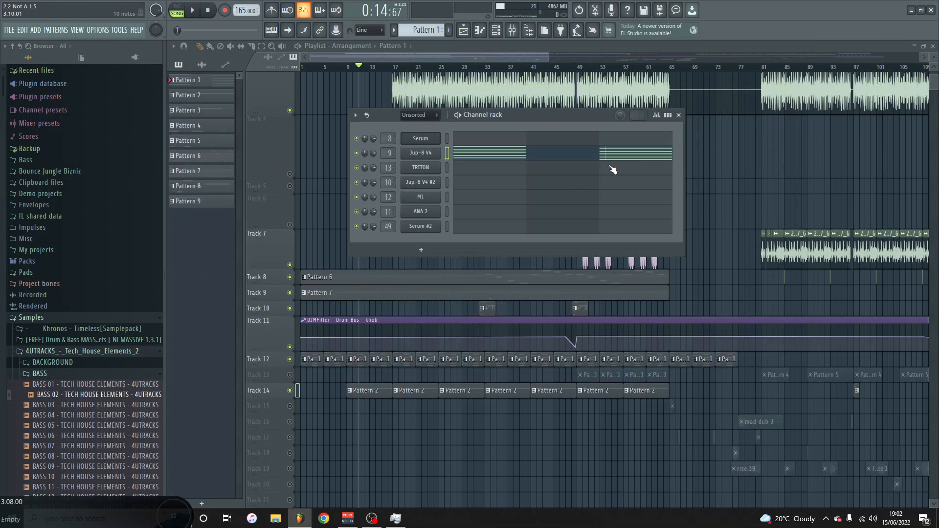
# Show the mixer over the playlist and select the Pad 1 track to display its effects chain.
pyautogui.press('F9')
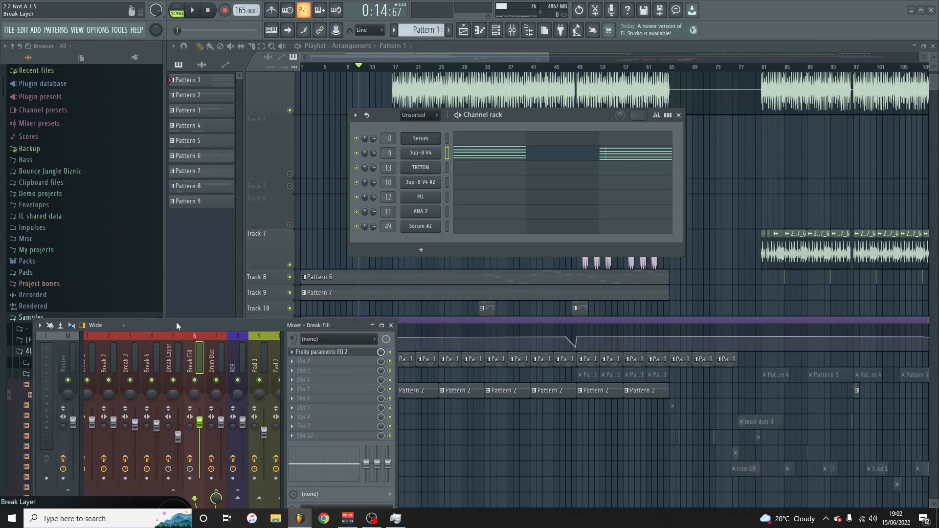
pyautogui.moveTo(176, 322); pyautogui.dragTo(242, 239)
pyautogui.moveTo(168, 428)
pyautogui.mouseDown()
pyautogui.moveTo(186, 429)
pyautogui.moveTo(174, 429)
pyautogui.mouseUp()
pyautogui.click(234, 281)
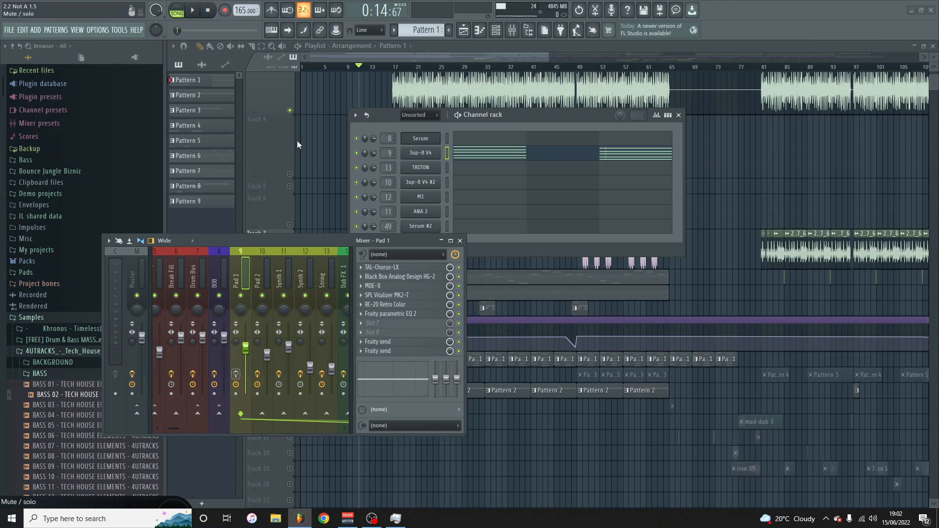
# Play the arrangement from the start to hear Pad 1 through its mixer track, and pause it.
pyautogui.click(209, 10)
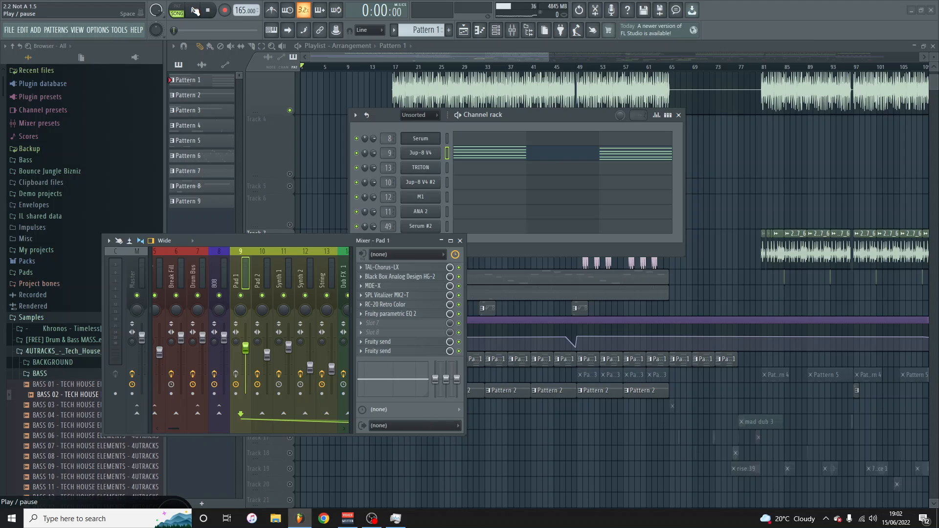
pyautogui.click(196, 10)
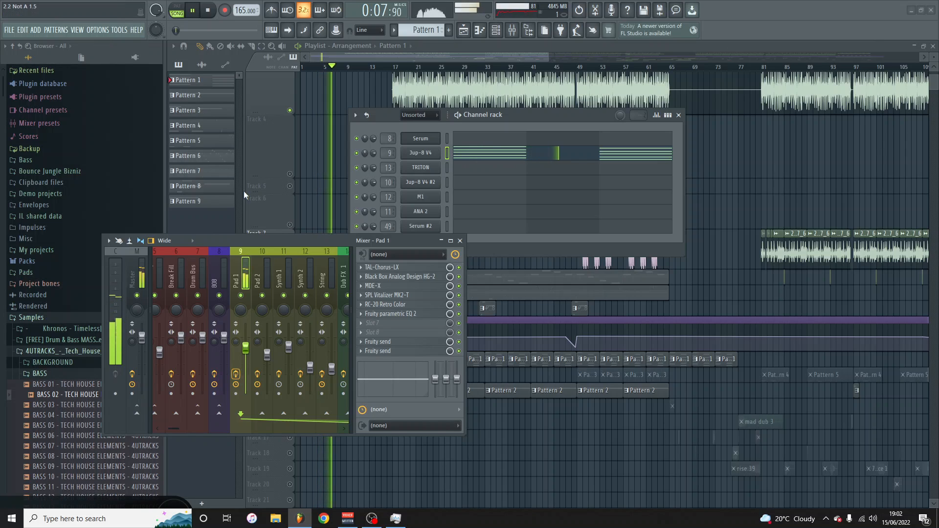
pyautogui.click(193, 11)
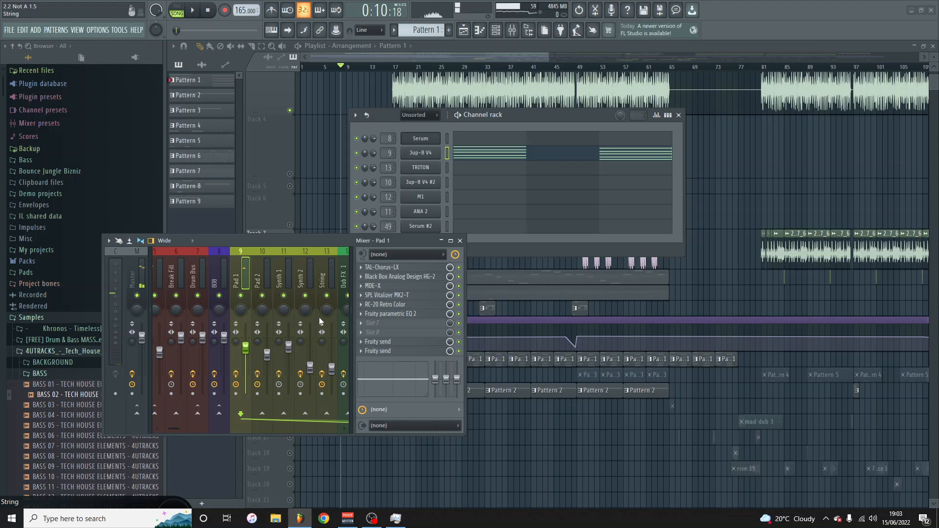
# Open TAL-Chorus-LX on Pad 1 and arrange its window beside the mixer's effects chain.
pyautogui.click(378, 268)
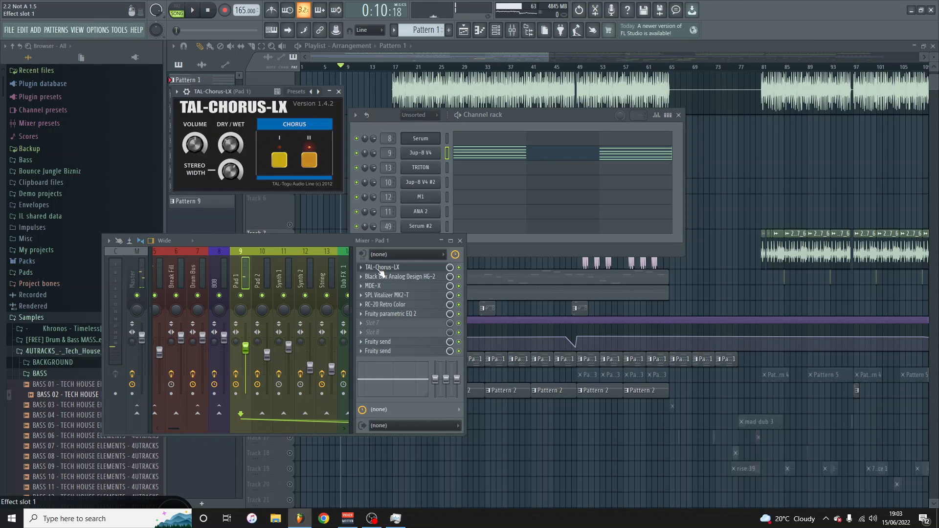
pyautogui.press('F9')
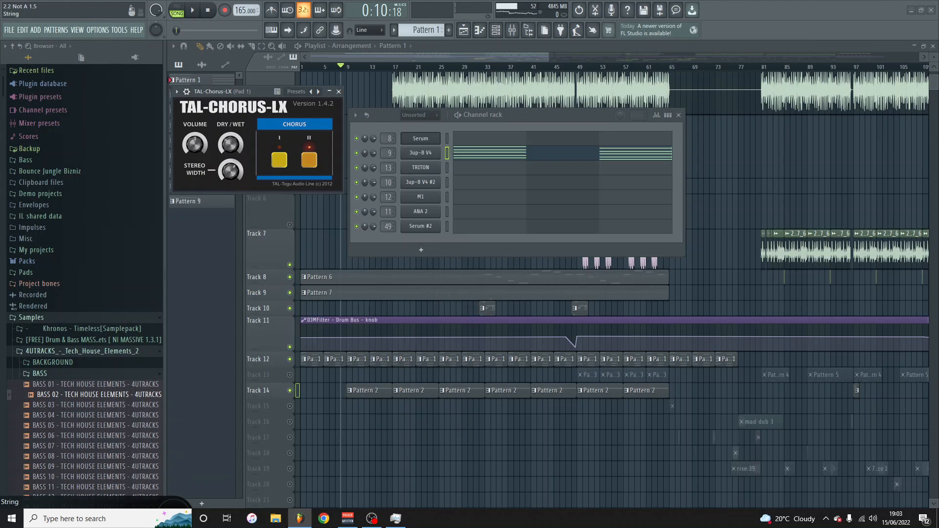
pyautogui.moveTo(255, 91); pyautogui.dragTo(383, 280)
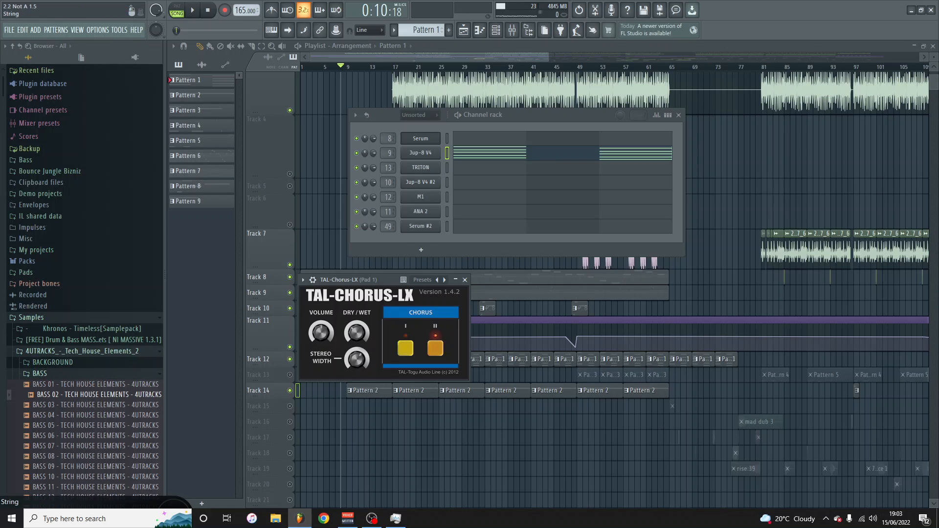
pyautogui.moveTo(0, 292); pyautogui.dragTo(145, 312)
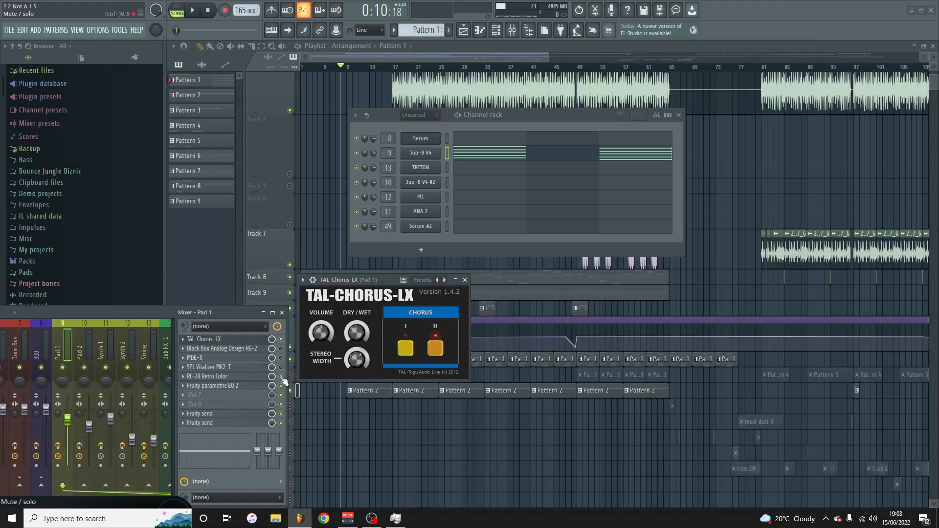
# Play the arrangement from the start to audition Pad 1 with TAL-Chorus-LX, and pause it.
pyautogui.click(206, 16)
pyautogui.click(193, 13)
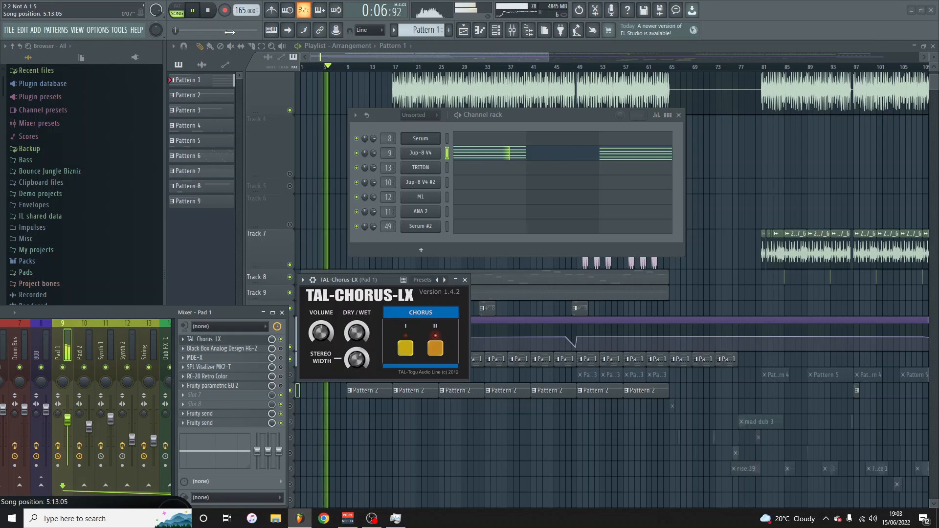
pyautogui.click(193, 11)
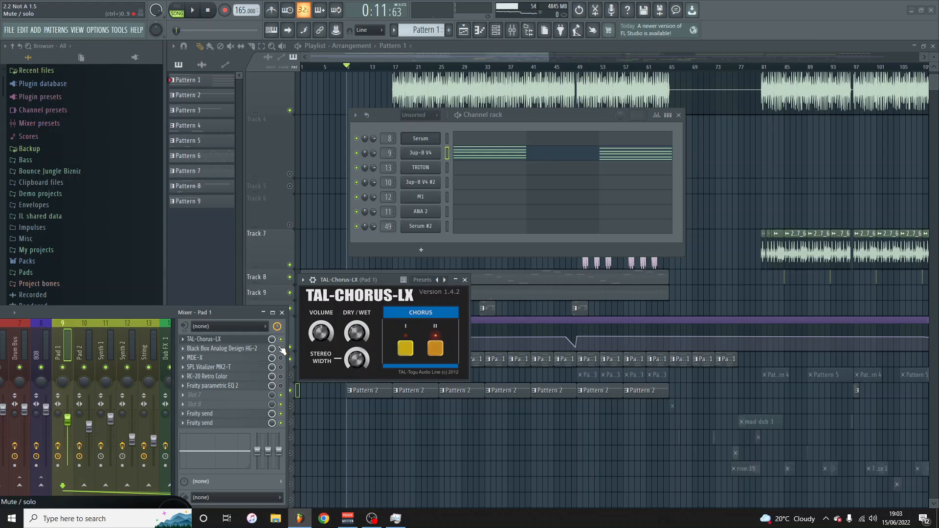
# Open Black Box Analog Design HG-2 on Pad 1, close TAL-Chorus-LX, and move the mixer below the plugin window.
pyautogui.click(245, 349)
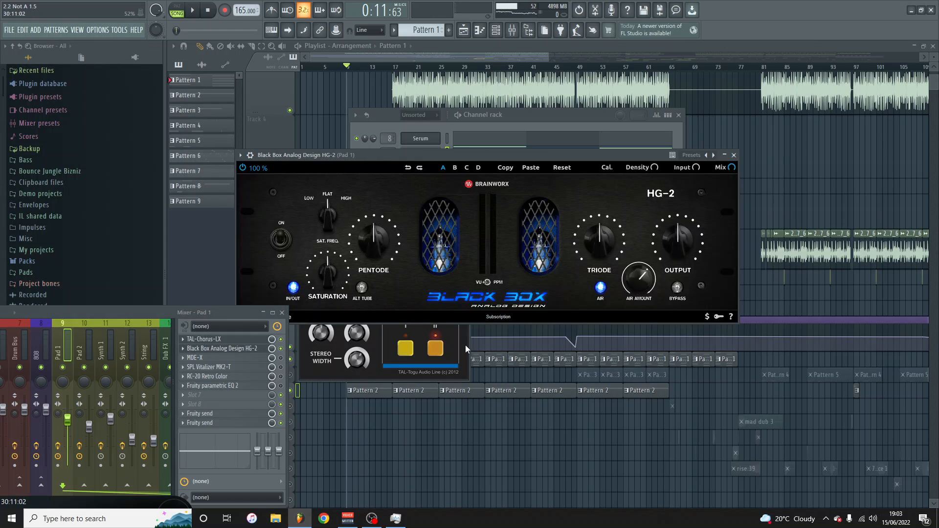
pyautogui.click(464, 346)
pyautogui.click(464, 279)
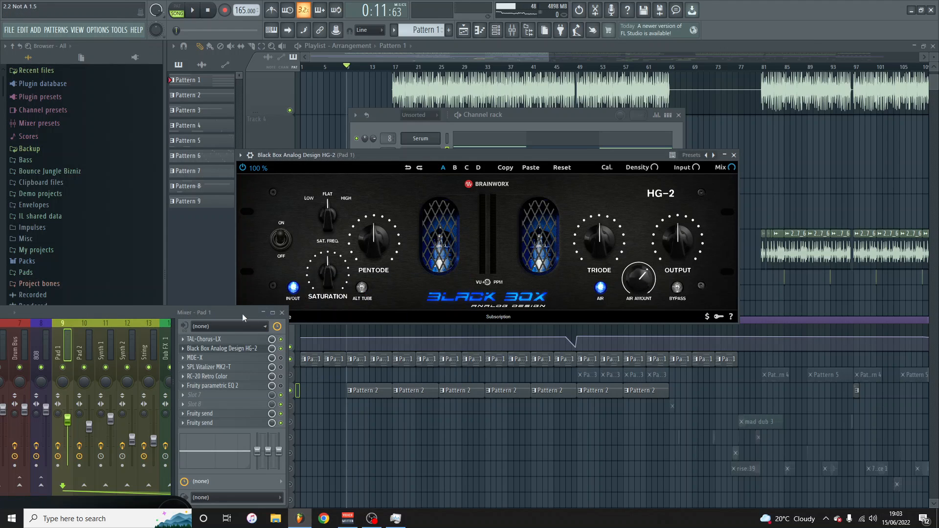
pyautogui.moveTo(116, 316); pyautogui.dragTo(380, 343)
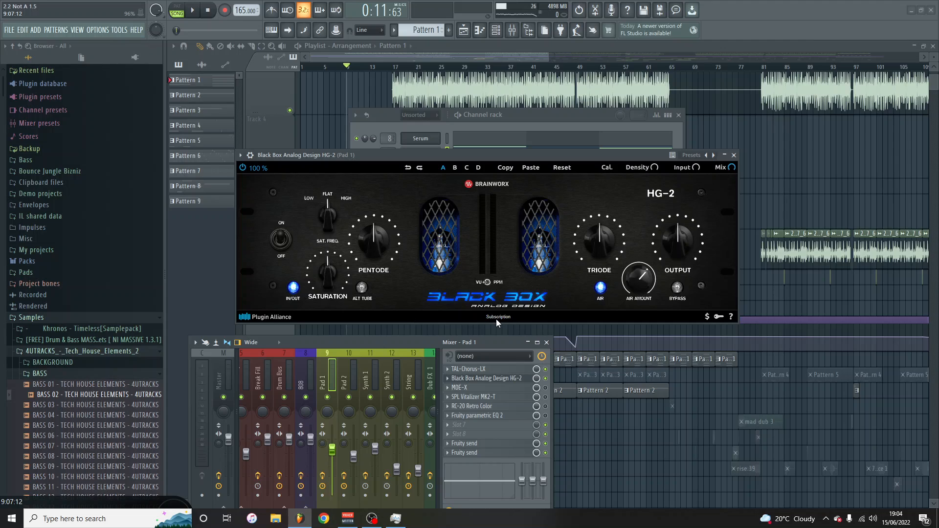
# Play the arrangement while switching the HG-2's saturation out and back in to compare the sound, and pause it.
pyautogui.click(293, 288)
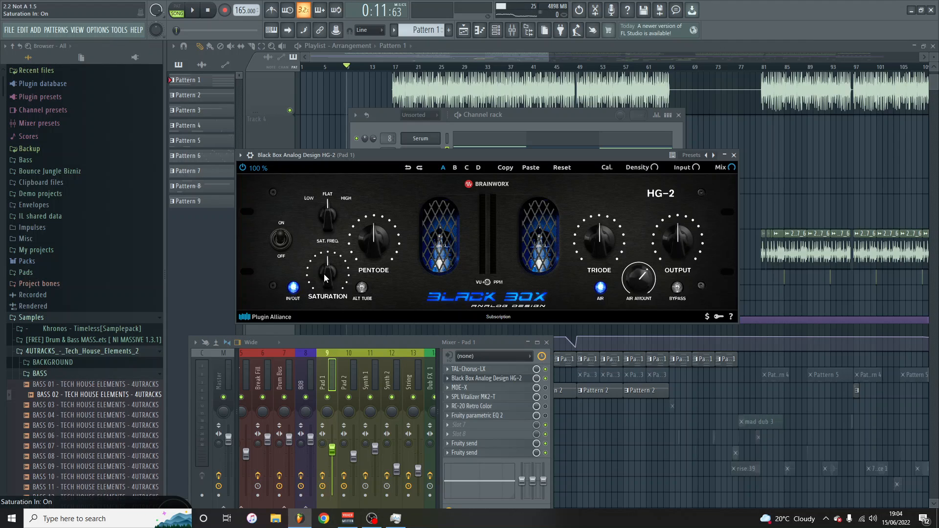
pyautogui.click(195, 14)
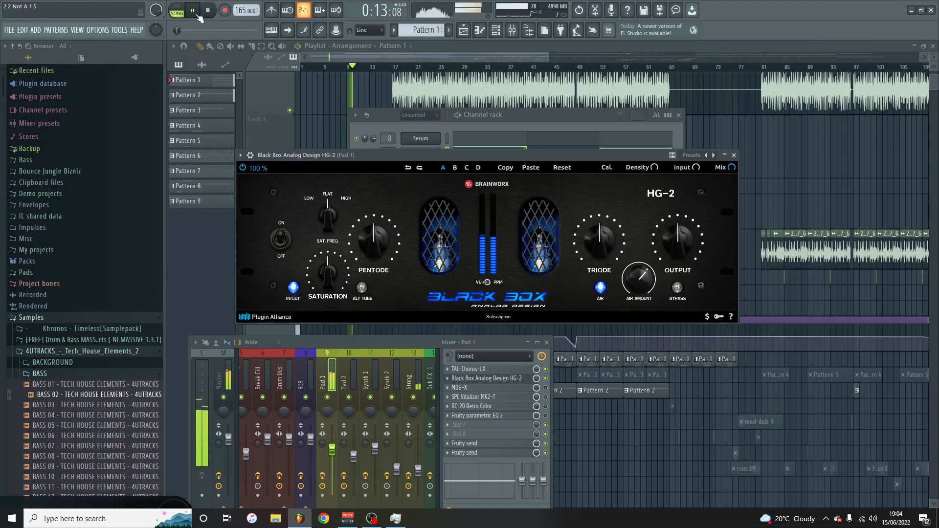
pyautogui.click(293, 288)
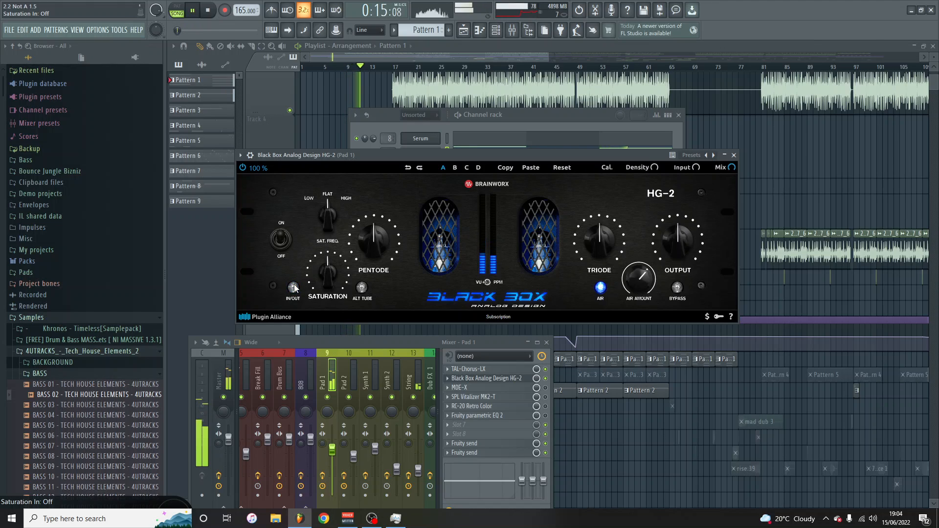
pyautogui.click(293, 288)
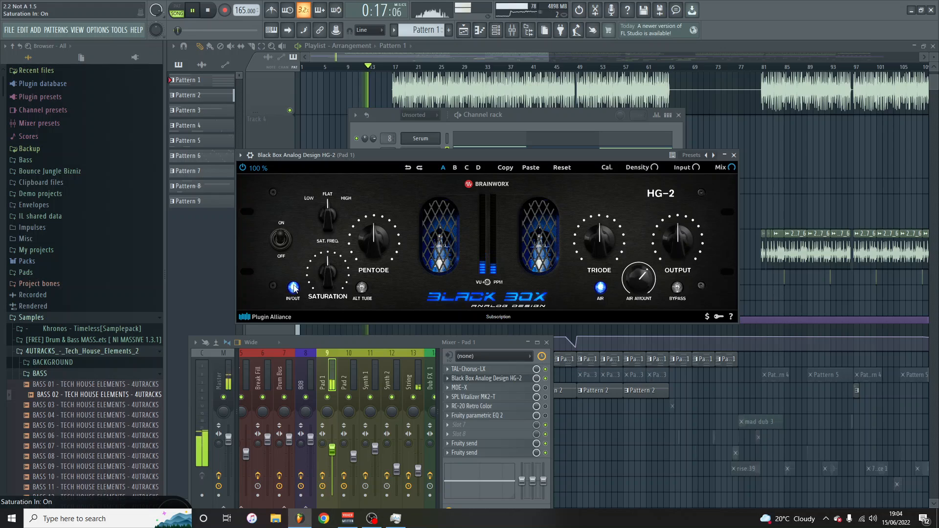
pyautogui.click(193, 11)
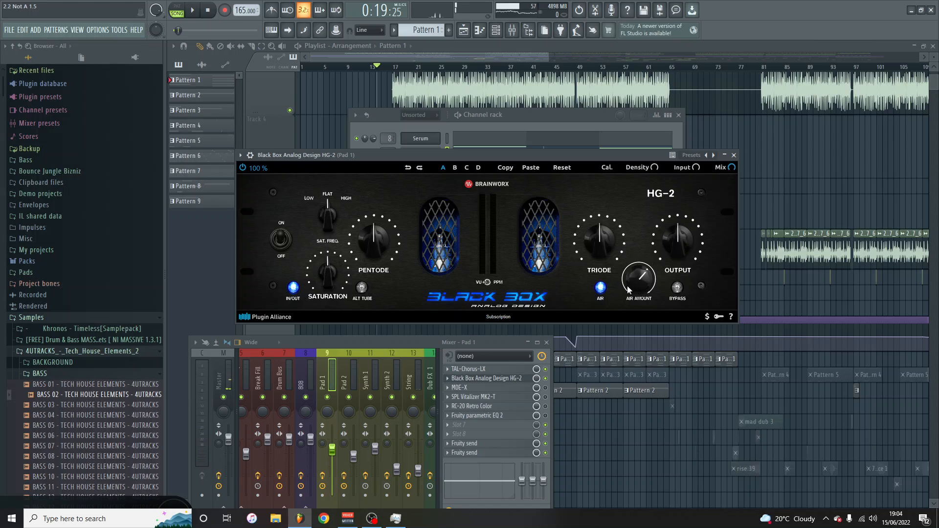
# Raise the HG-2's Air Amount slightly and close the plugin window.
pyautogui.moveTo(623, 290); pyautogui.dragTo(643, 278)
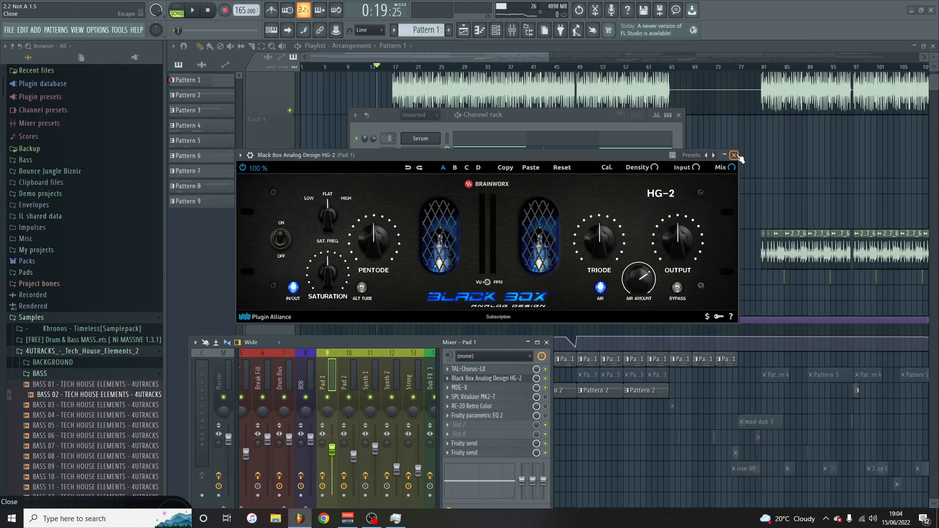
pyautogui.click(735, 155)
# Open MDE-X on Pad 1, hide the mixer, and move the plugin window below the channel rack.
pyautogui.click(460, 387)
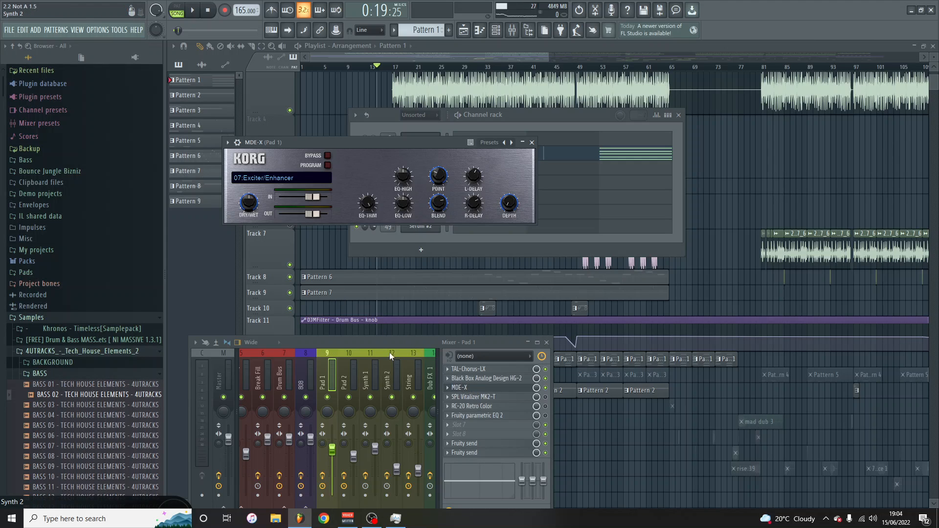
pyautogui.moveTo(355, 341); pyautogui.dragTo(302, 330)
pyautogui.press('F9')
pyautogui.moveTo(401, 144); pyautogui.dragTo(485, 287)
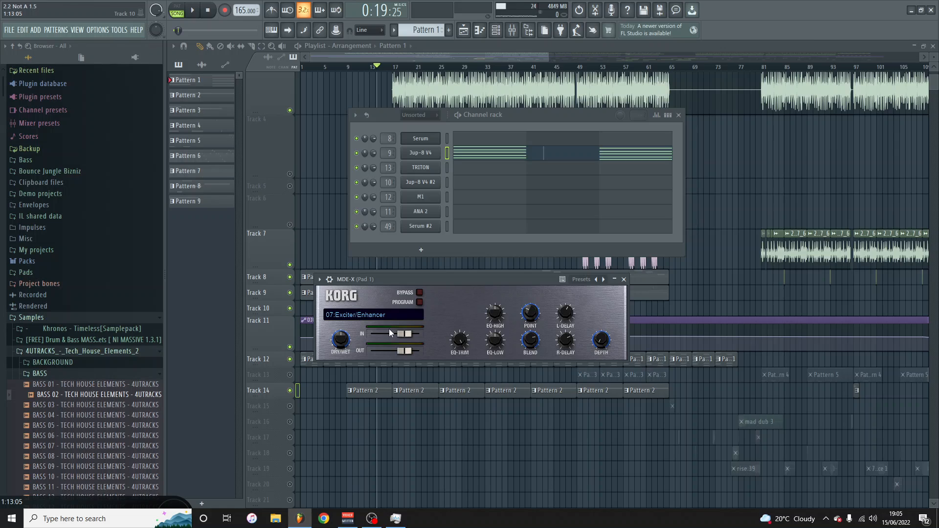
# Play the arrangement from the start to audition Pad 1 with MDE-X, and bring the mixer back below the plugin window.
pyautogui.moveTo(340, 340)
pyautogui.click(208, 11)
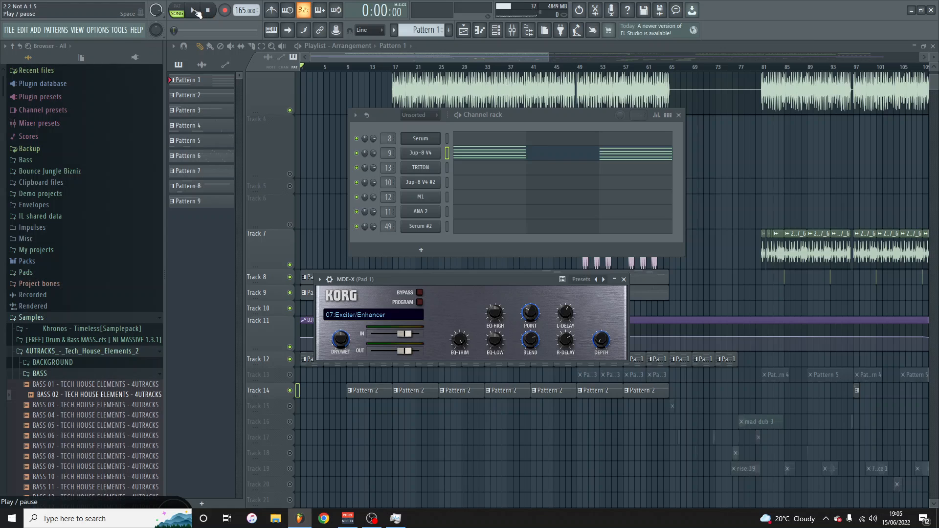
pyautogui.click(194, 11)
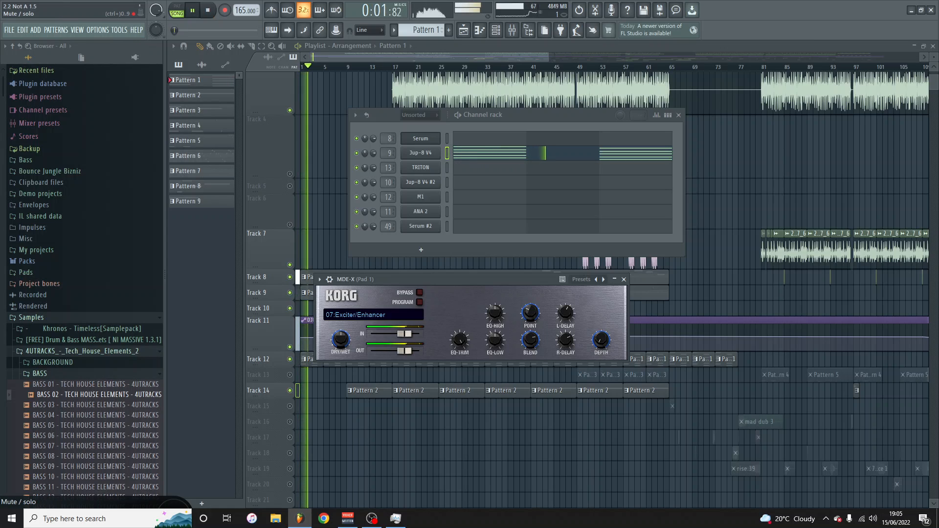
pyautogui.press('F9')
pyautogui.moveTo(238, 307); pyautogui.dragTo(374, 369)
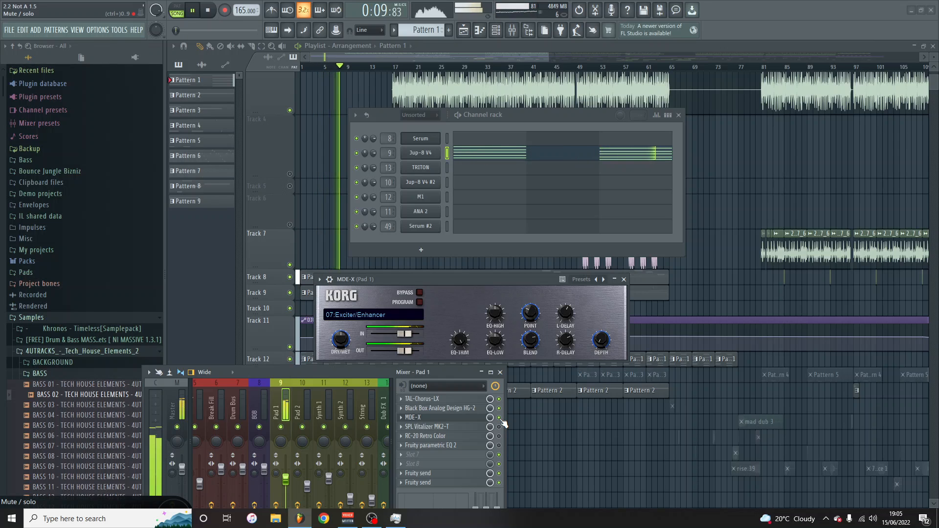
# Stop playback, close the MDE-X effect, and enable and open the SPL Vitalizer MK2-T in Pad 1's effect chain.
pyautogui.click(193, 11)
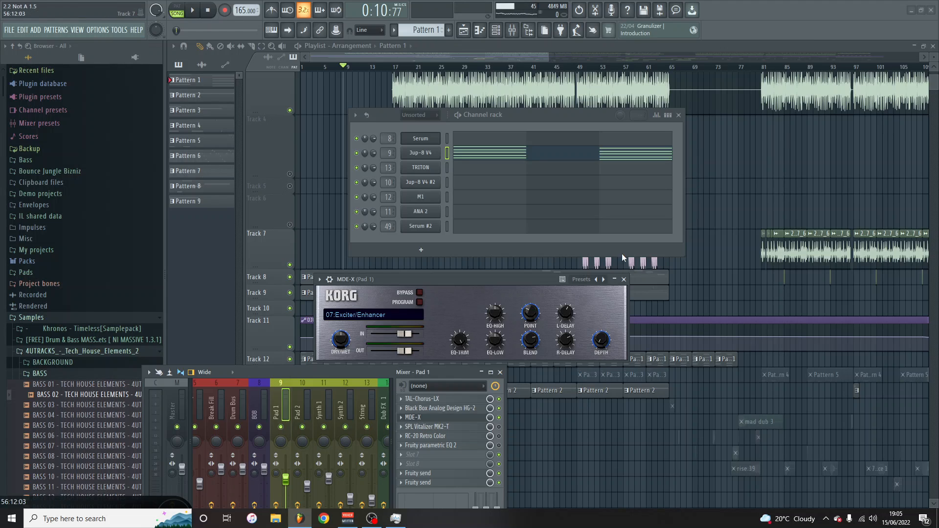
pyautogui.click(624, 279)
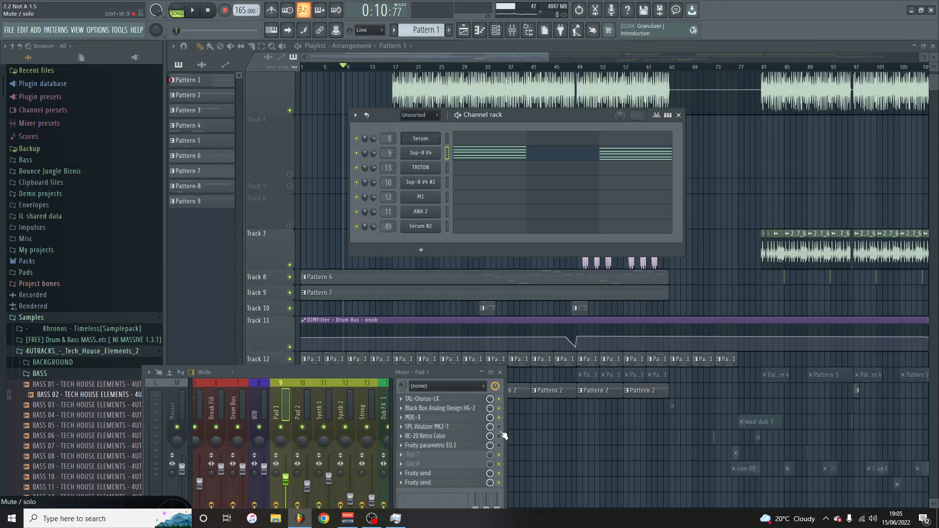
pyautogui.click(440, 427)
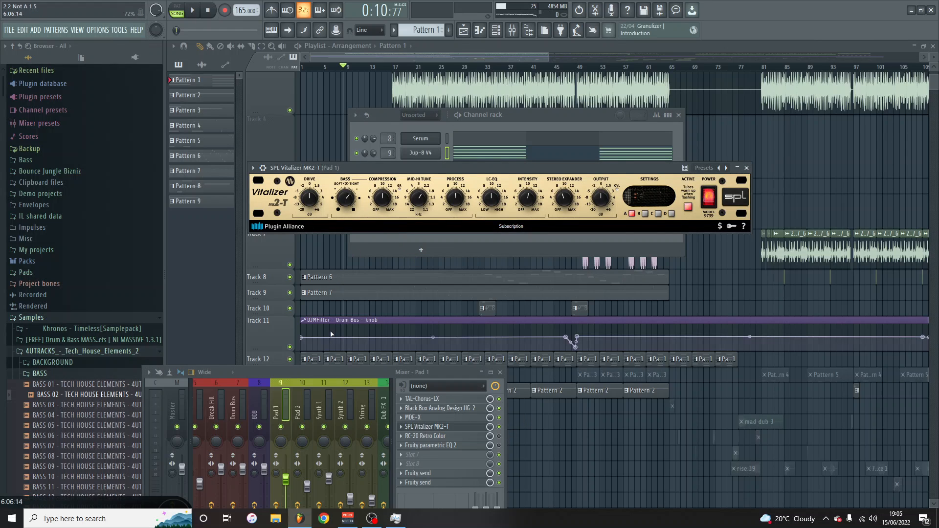
pyautogui.moveTo(318, 374); pyautogui.dragTo(0, 315)
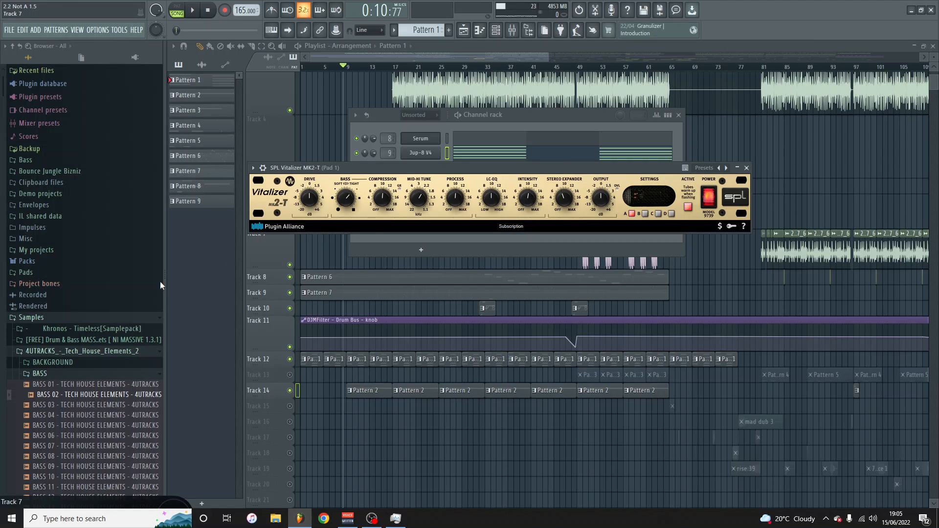
# Show the mixer alongside the SPL Vitalizer MK2-T and play the arrangement to hear its effect on Pad 1.
pyautogui.press('F9')
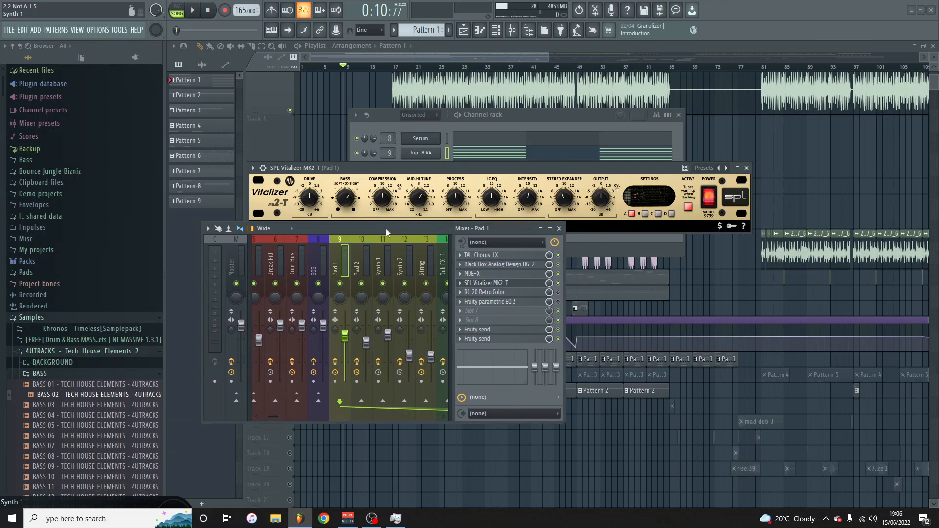
pyautogui.click(192, 10)
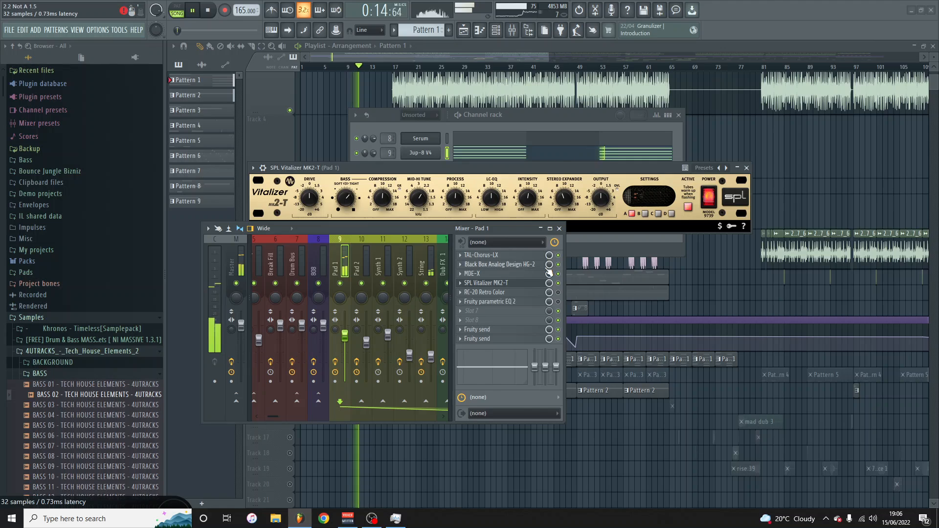
pyautogui.click(194, 11)
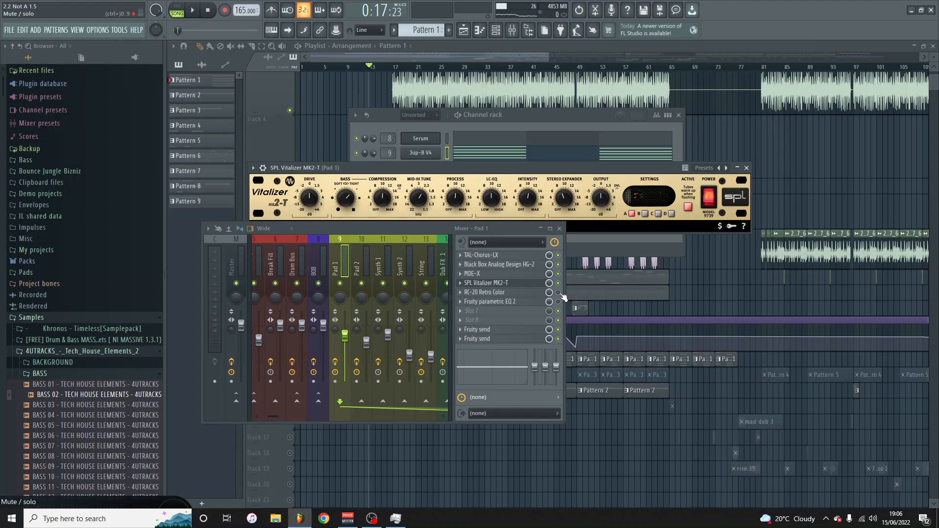
# Close the Vitalizer, enable and open RC-20 Retro Color on Pad 1, and place its window fully in view.
pyautogui.click(489, 282)
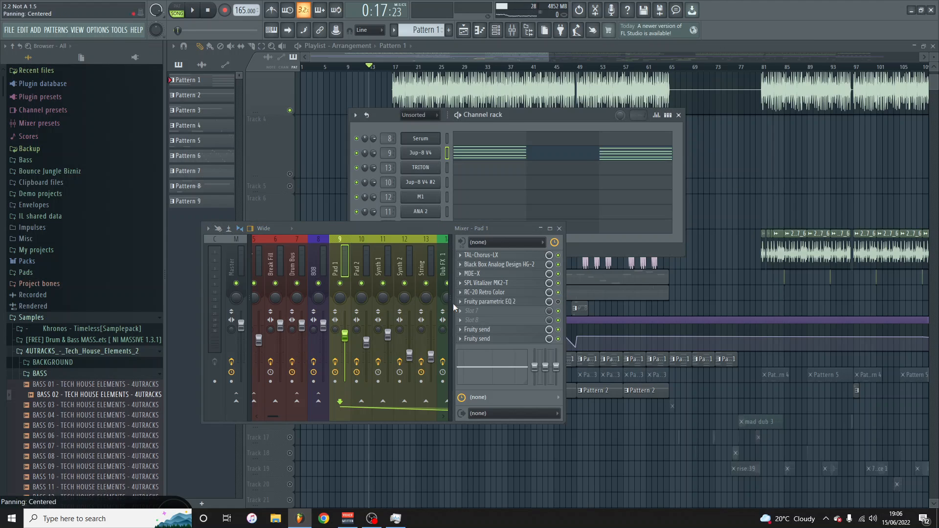
pyautogui.click(484, 292)
pyautogui.moveTo(431, 224); pyautogui.dragTo(0, 203)
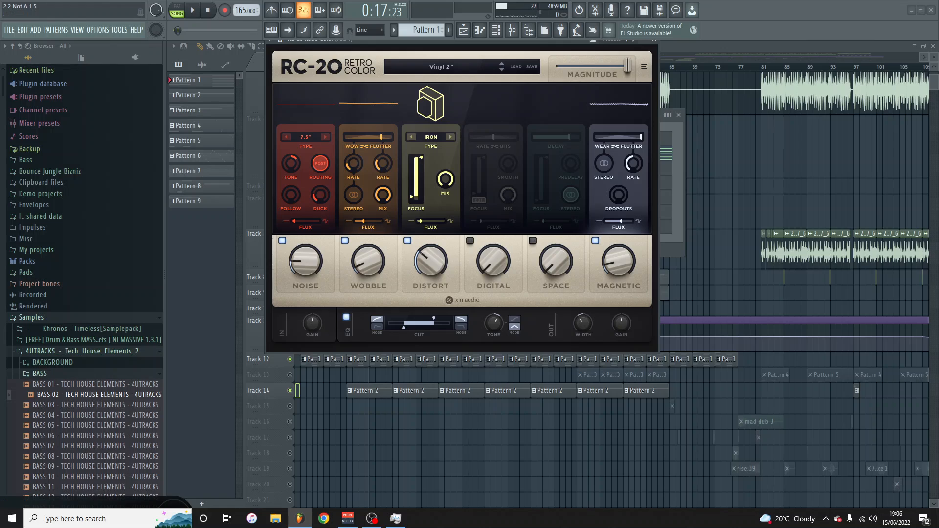
pyautogui.moveTo(445, 49); pyautogui.dragTo(482, 106)
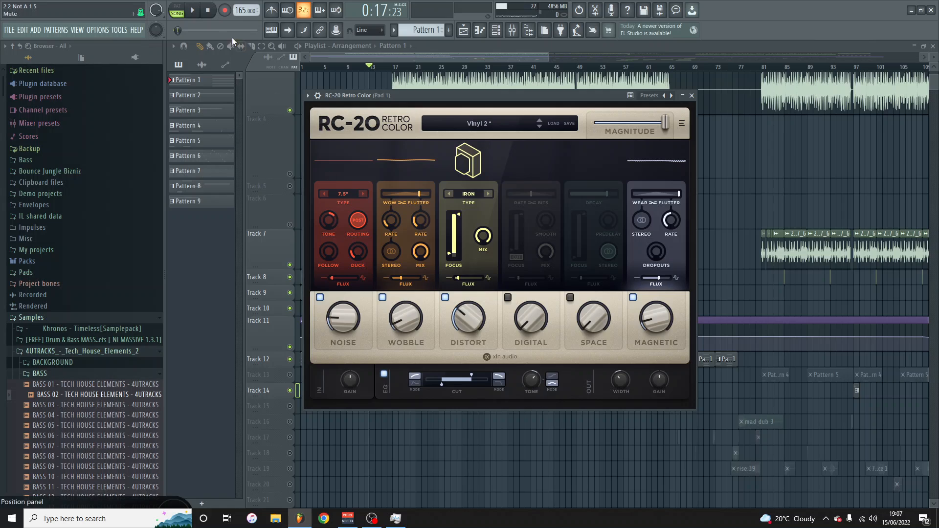
# Mute playlist tracks 12 and 14 and replay the arrangement from the start.
pyautogui.click(207, 10)
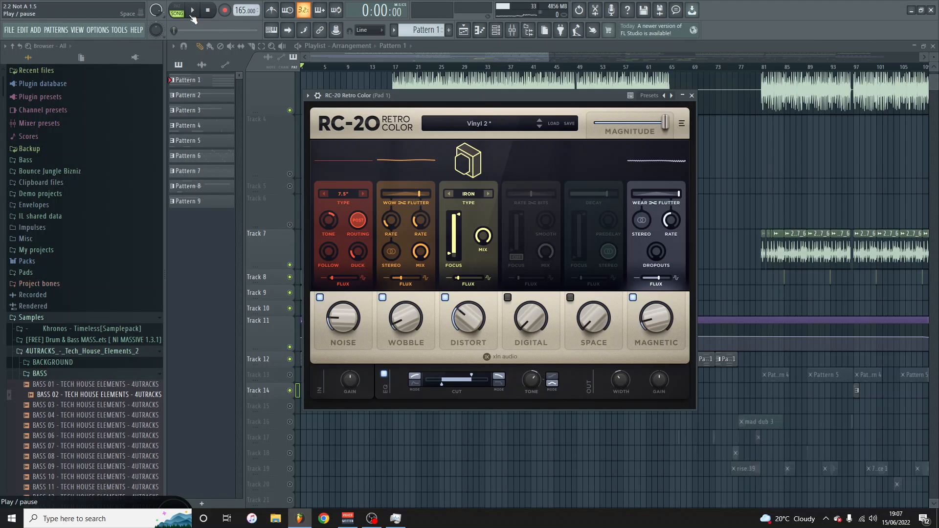
pyautogui.press('space')
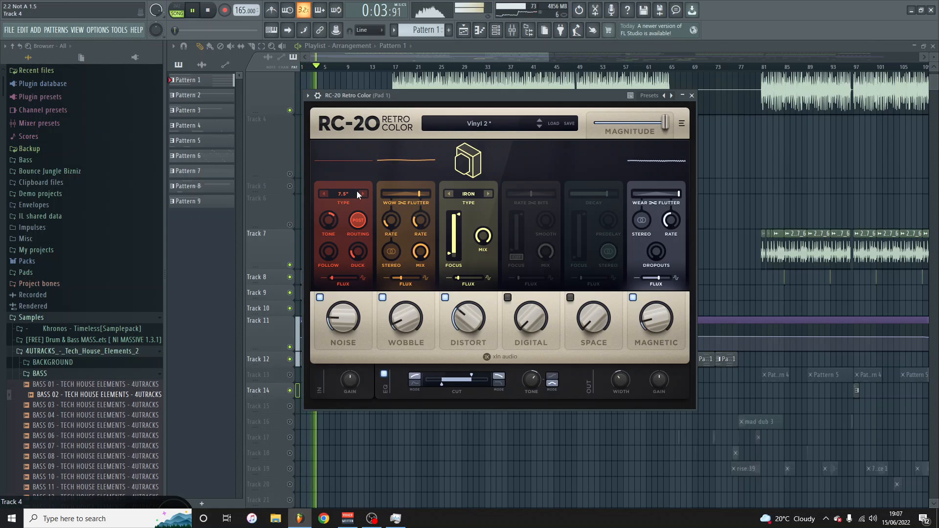
pyautogui.press('Escape')
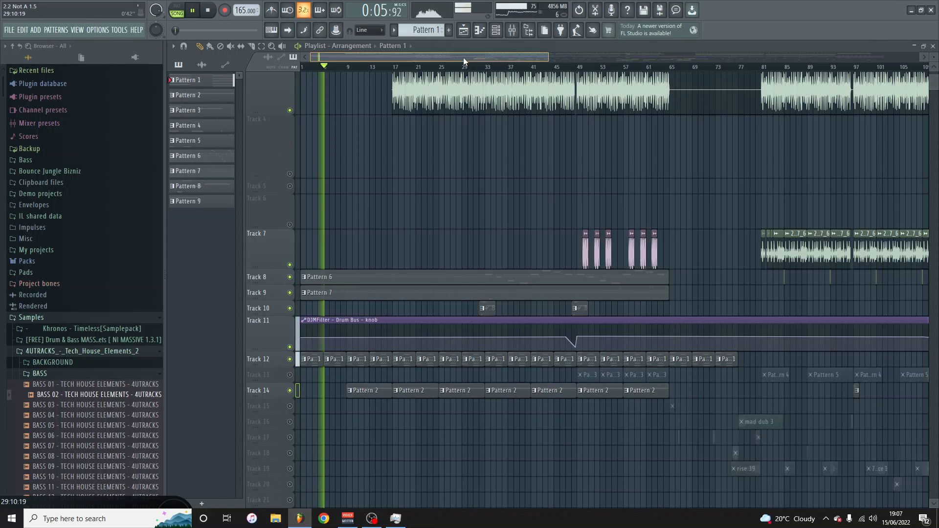
pyautogui.click(293, 360)
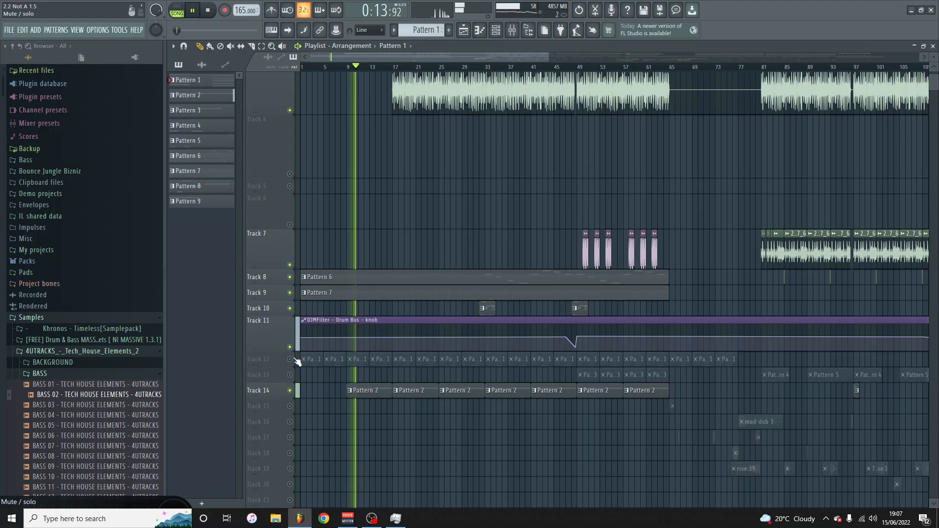
pyautogui.click(289, 390)
pyautogui.click(208, 10)
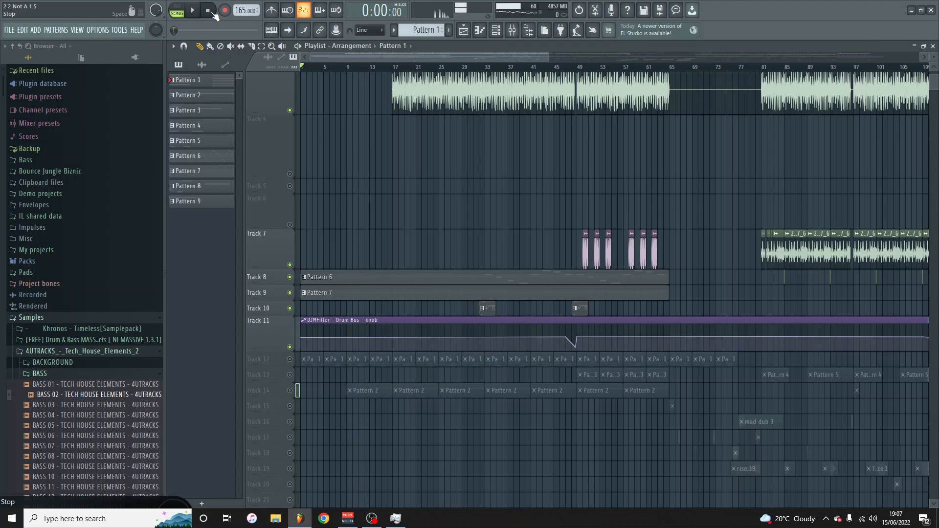
pyautogui.click(194, 10)
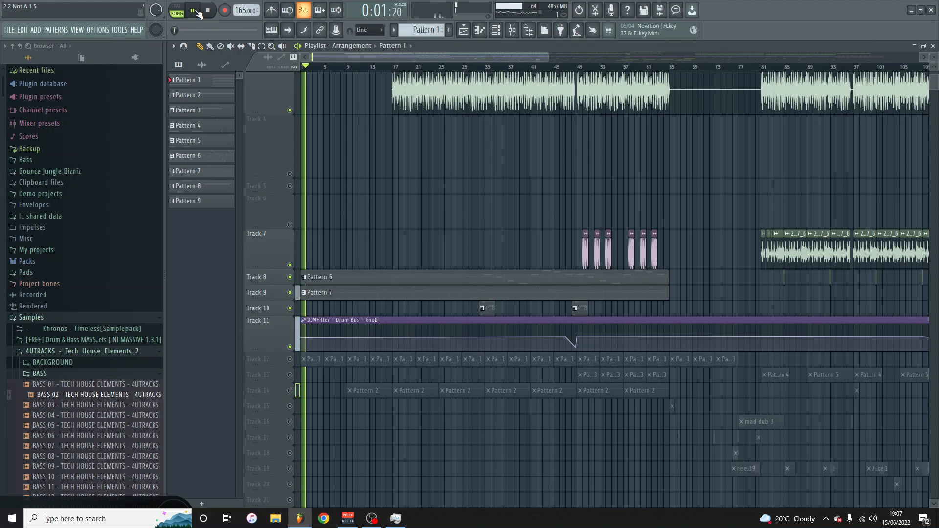
# Reopen RC-20 Retro Color on Pad 1 and set its Noise amount to 19% with the Tape 7.5 ips noise type.
pyautogui.click(496, 30)
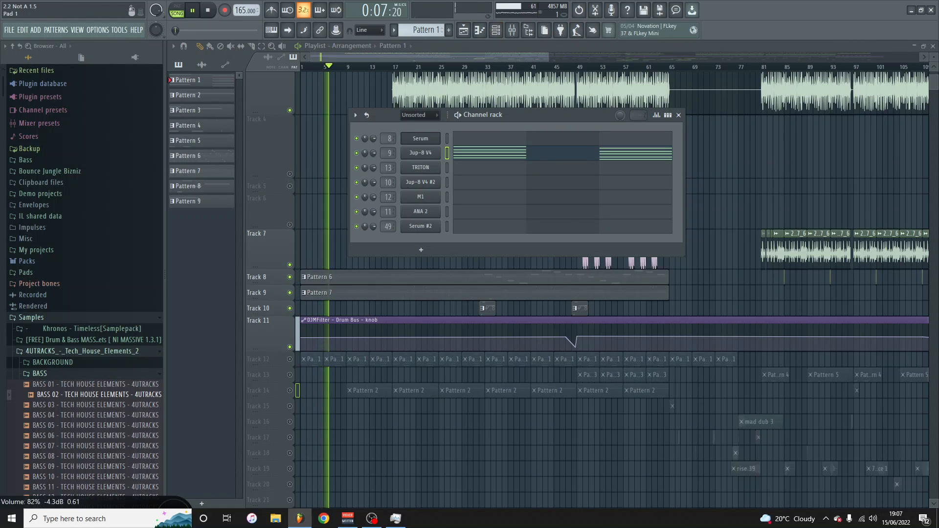
pyautogui.click(382, 306)
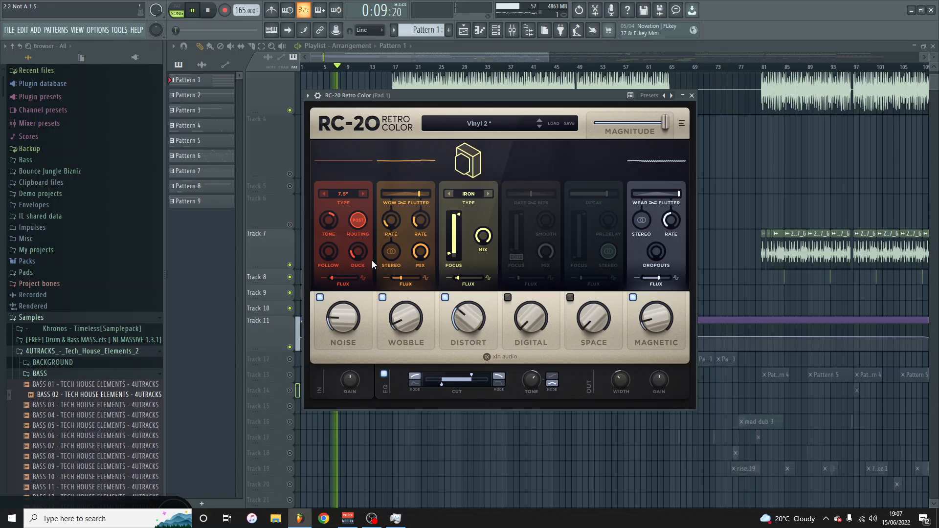
pyautogui.moveTo(343, 315); pyautogui.dragTo(359, 327)
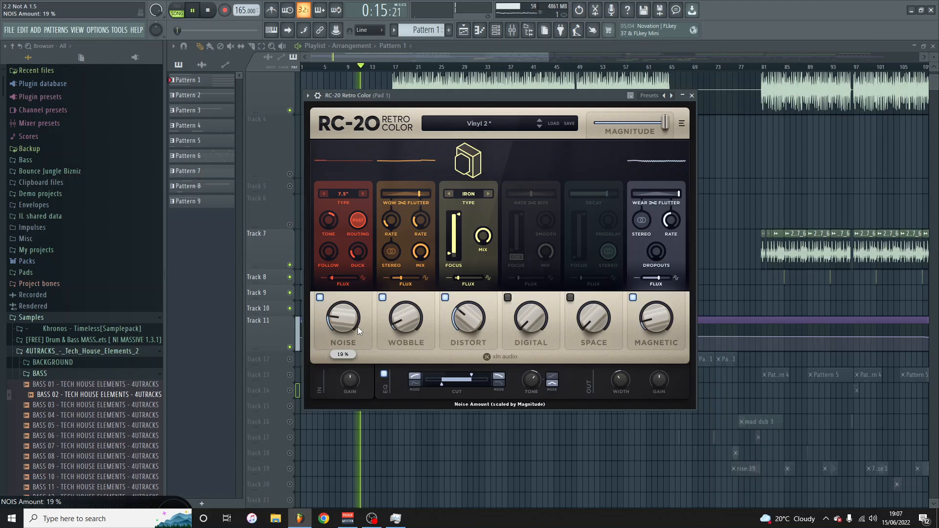
pyautogui.click(344, 194)
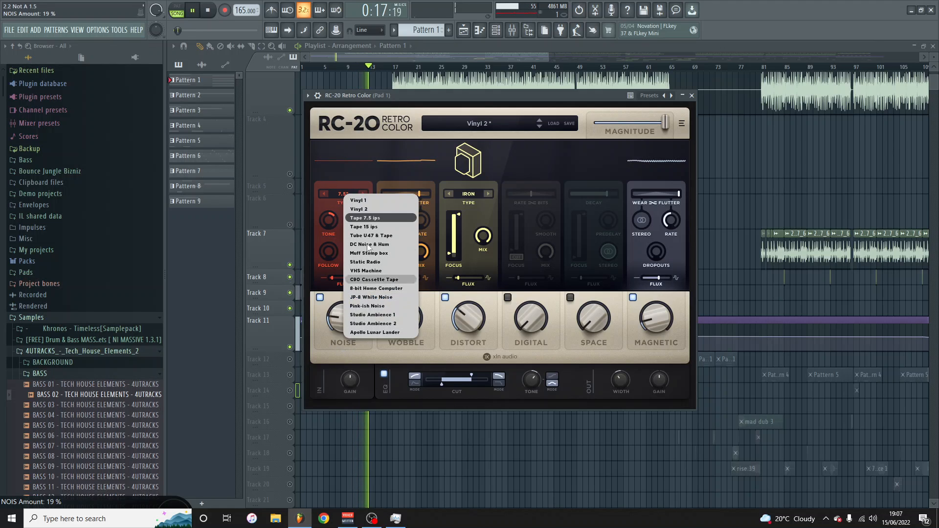
pyautogui.click(370, 217)
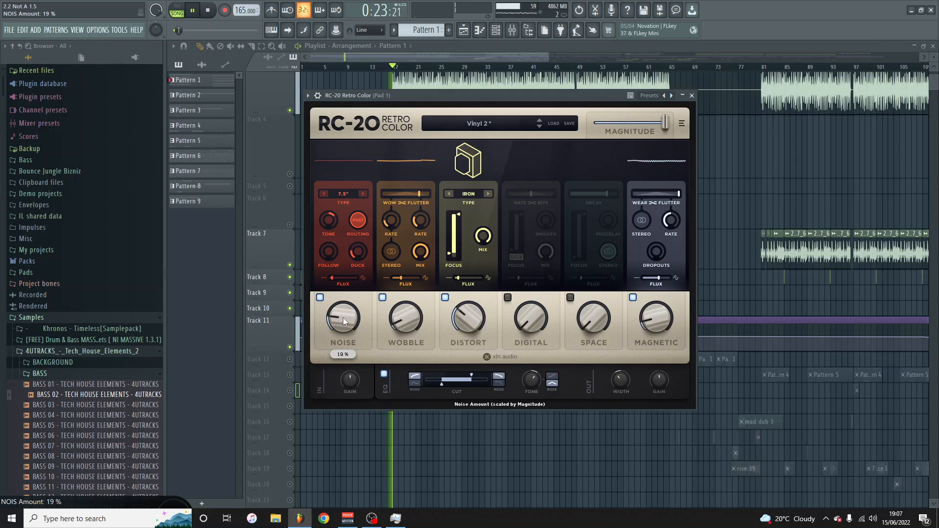
# Restart playback from bar 1, unmute all playlist tracks, and bring back the RC-20 window before pausing.
pyautogui.click(302, 68)
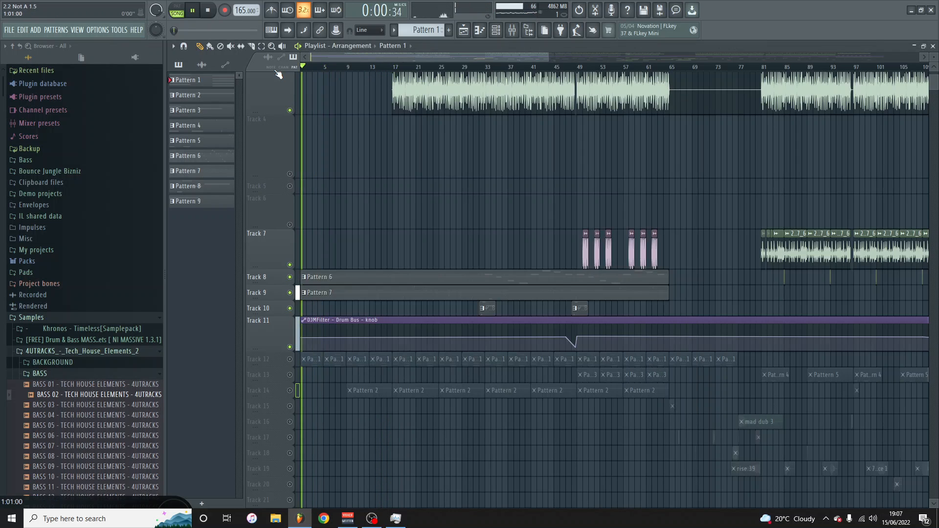
pyautogui.rightClick(290, 360)
pyautogui.rightClick(289, 359)
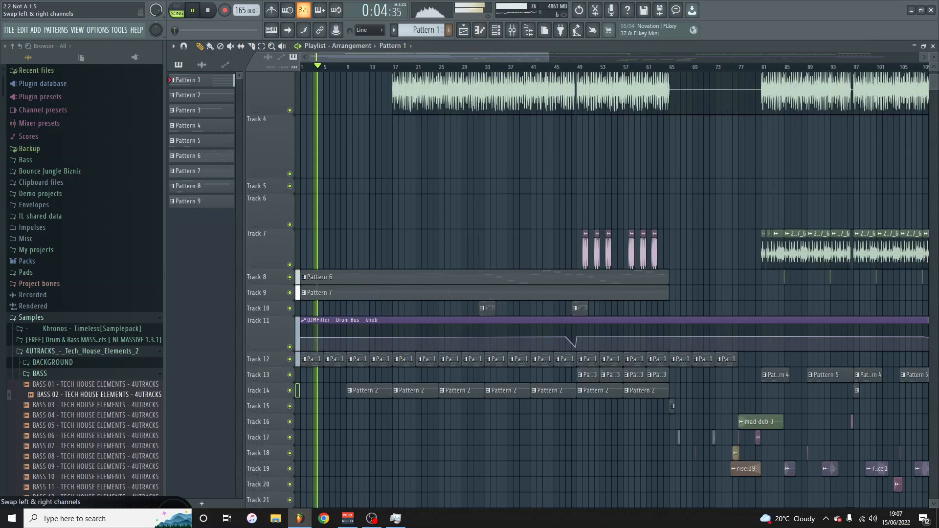
pyautogui.click(394, 287)
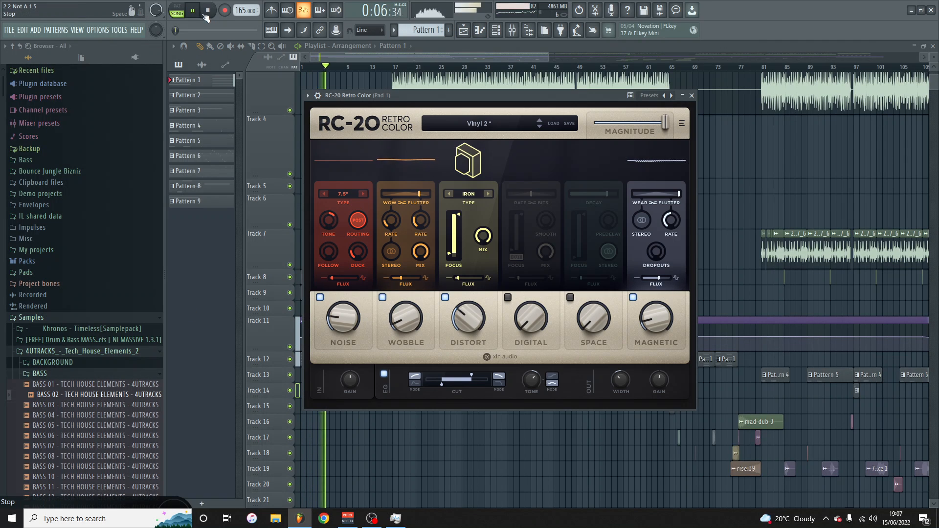
pyautogui.press('space')
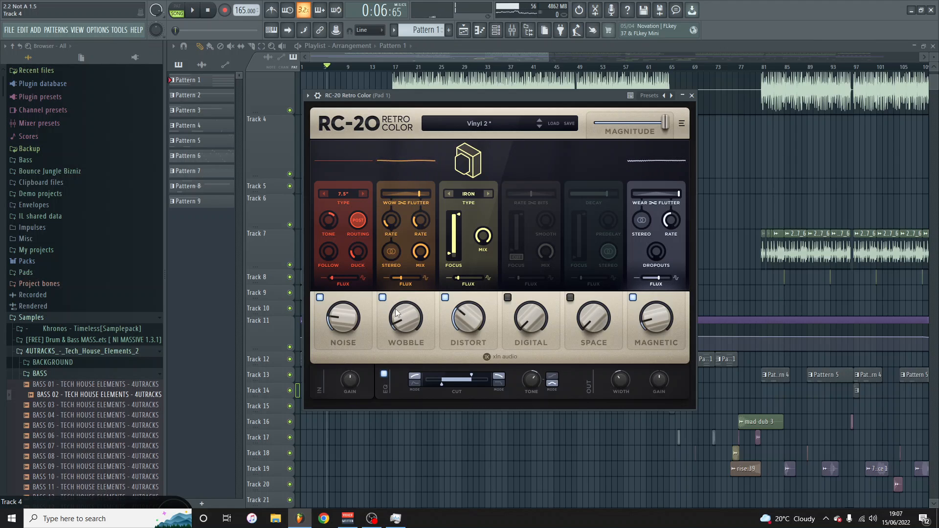
# Set RC-20's Wobble amount to 10%, playing the arrangement to audition the wobble on the pad.
pyautogui.moveTo(407, 317)
pyautogui.moveTo(407, 317)
pyautogui.mouseDown()
pyautogui.moveTo(406, 244)
pyautogui.moveTo(426, 201)
pyautogui.moveTo(404, 309)
pyautogui.mouseUp()
pyautogui.press('space')
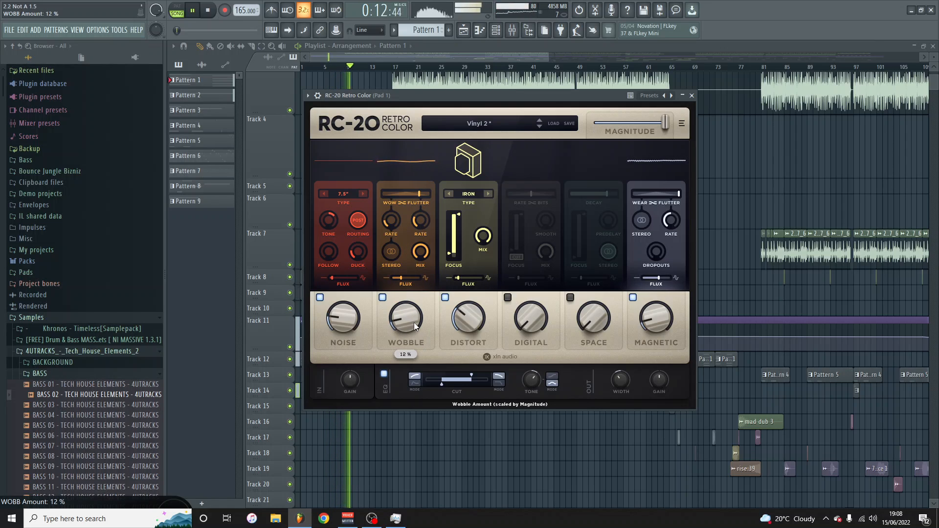
pyautogui.click(193, 12)
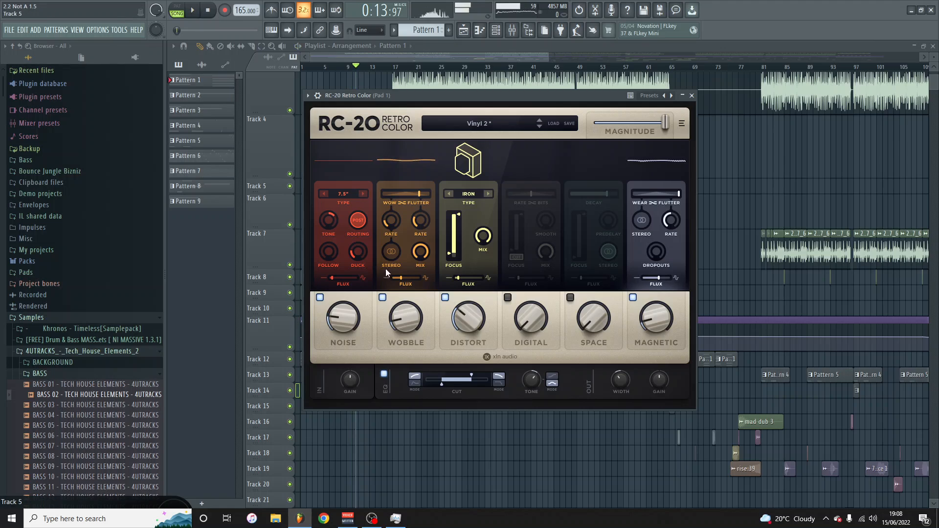
pyautogui.moveTo(409, 311); pyautogui.dragTo(419, 315)
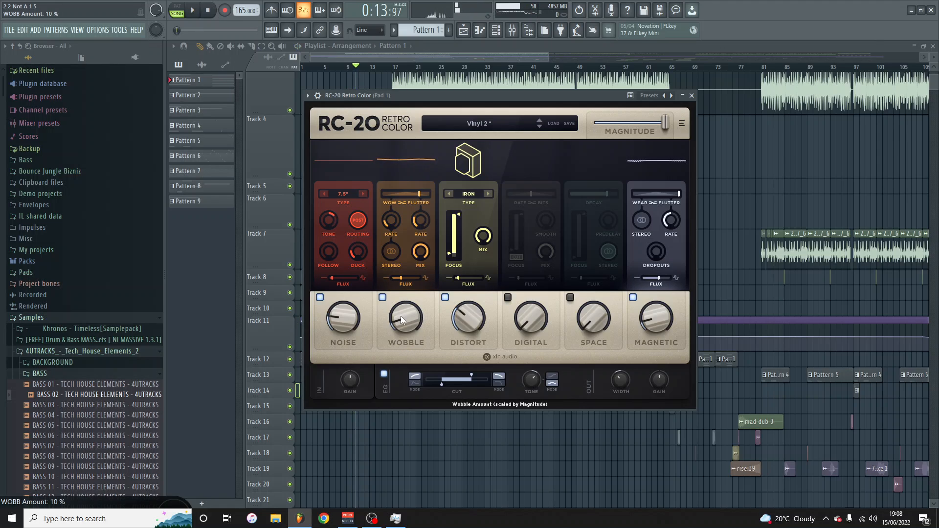
pyautogui.moveTo(409, 319)
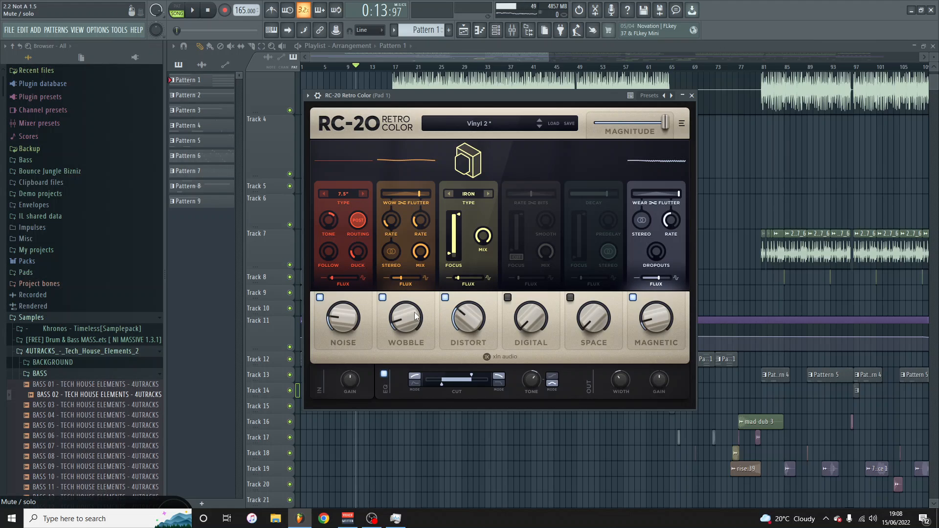
pyautogui.press('space')
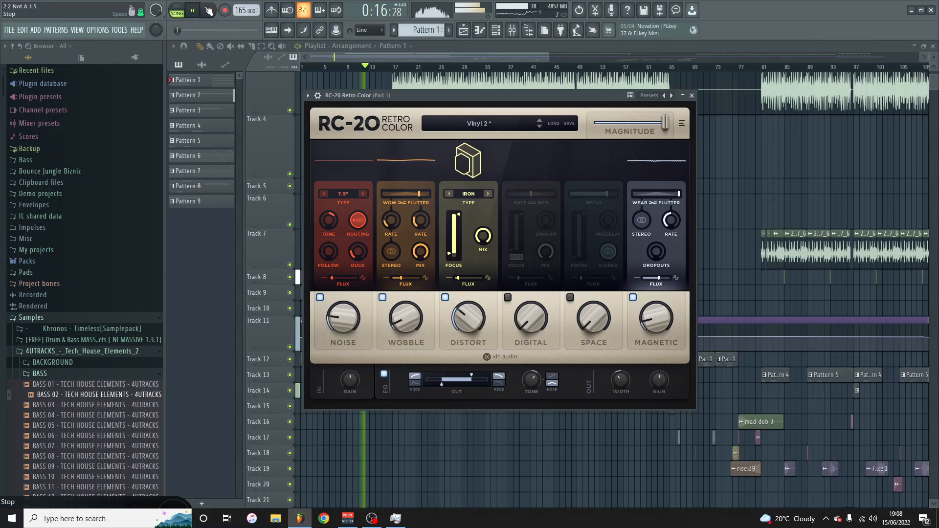
pyautogui.press('space')
# Raise RC-20's Magnetic amount to 20% during playback, then pause the arrangement.
pyautogui.moveTo(471, 320)
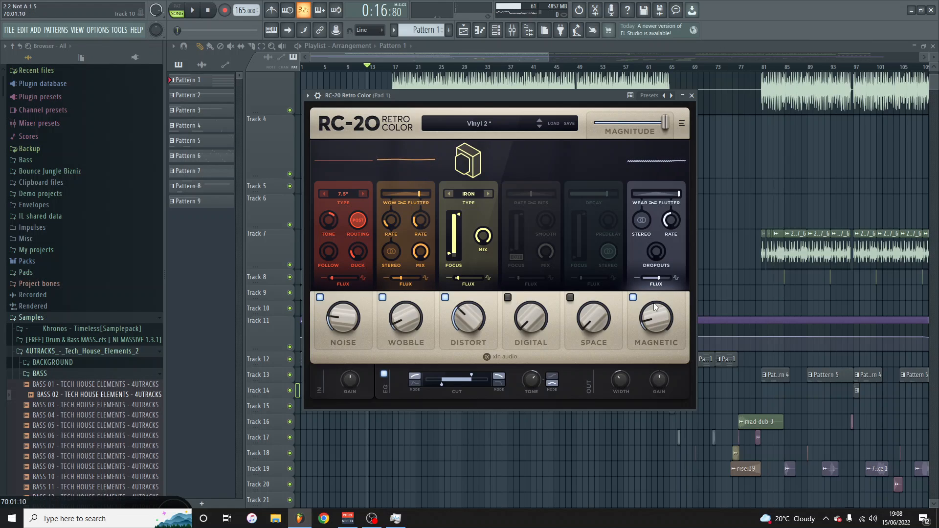
pyautogui.moveTo(661, 323)
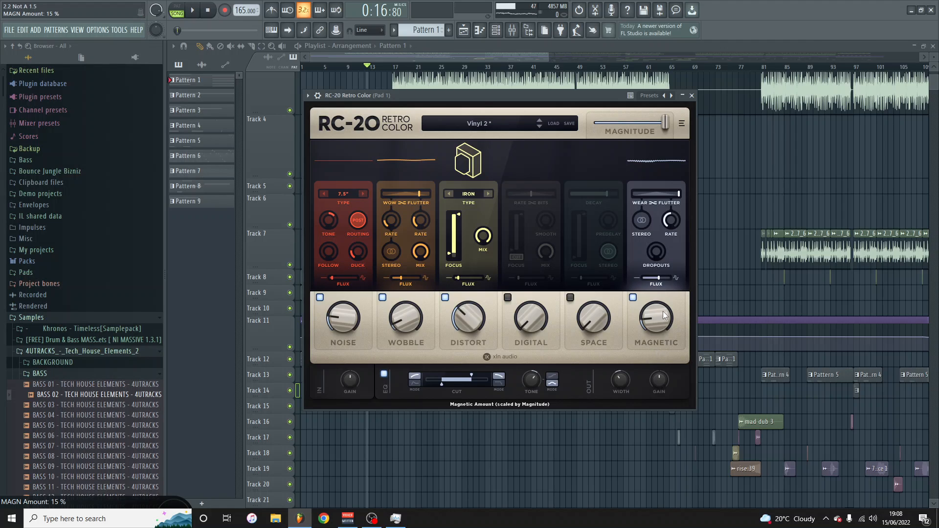
pyautogui.press('space')
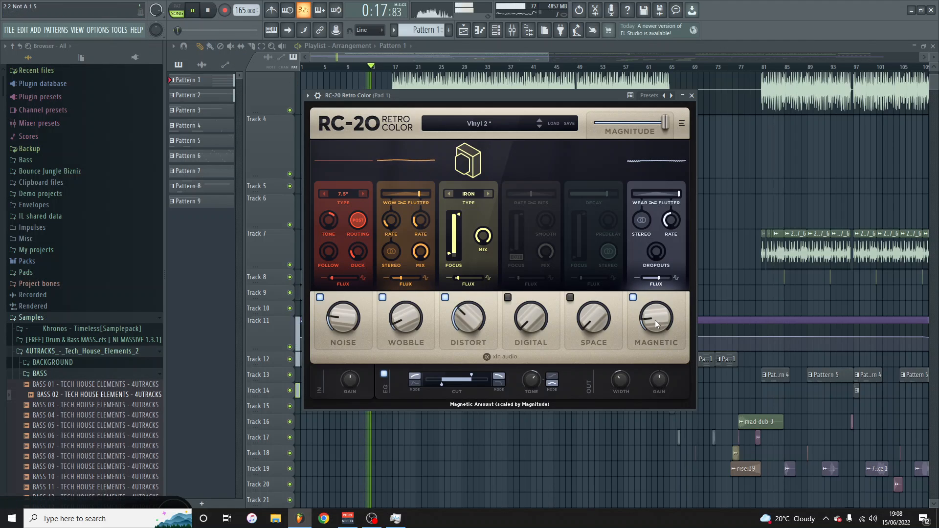
pyautogui.moveTo(656, 324)
pyautogui.mouseDown()
pyautogui.moveTo(649, 224)
pyautogui.moveTo(662, 192)
pyautogui.moveTo(658, 313)
pyautogui.mouseUp()
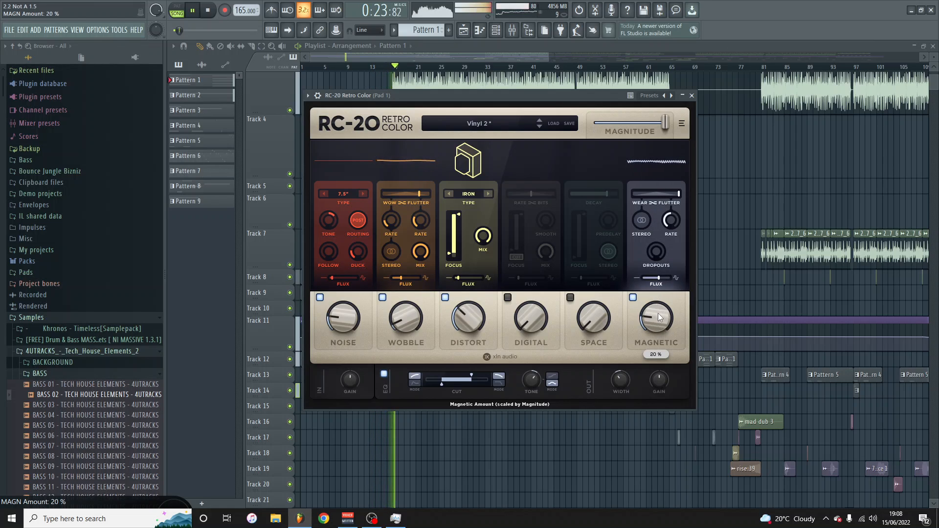
pyautogui.click(192, 11)
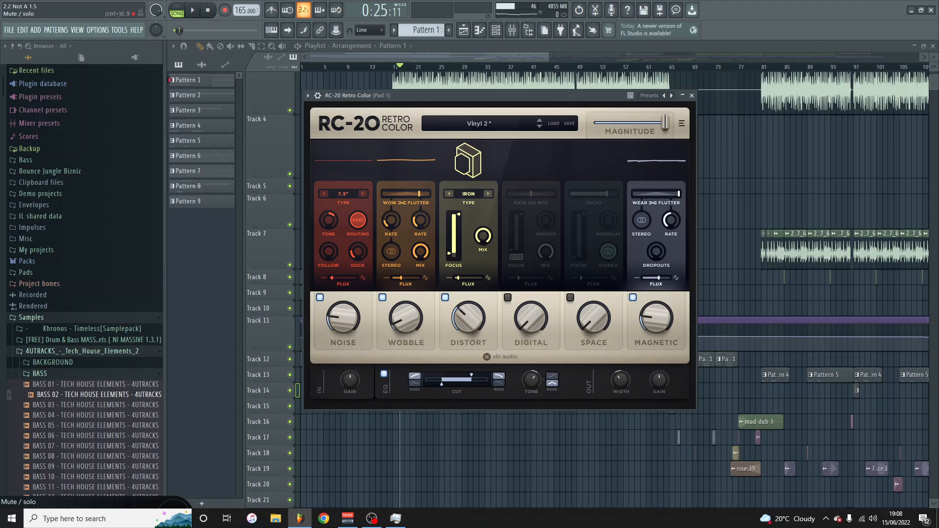
# View Pad 1's Fruity parametric EQ 2, close the EQ and RC-20 windows, and return to the playlist with Pattern 1 selected.
pyautogui.click(1, 313)
pyautogui.moveTo(290, 203); pyautogui.dragTo(260, 196)
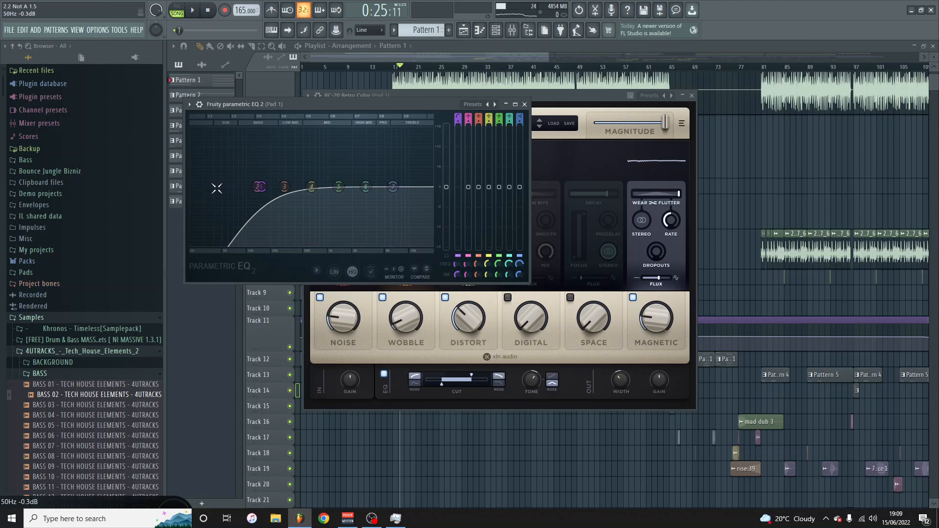
pyautogui.click(525, 105)
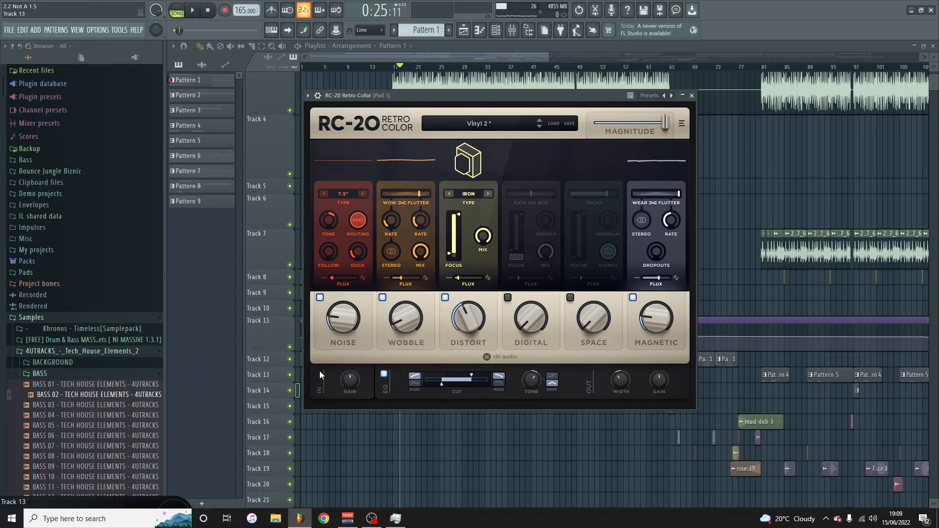
pyautogui.click(691, 95)
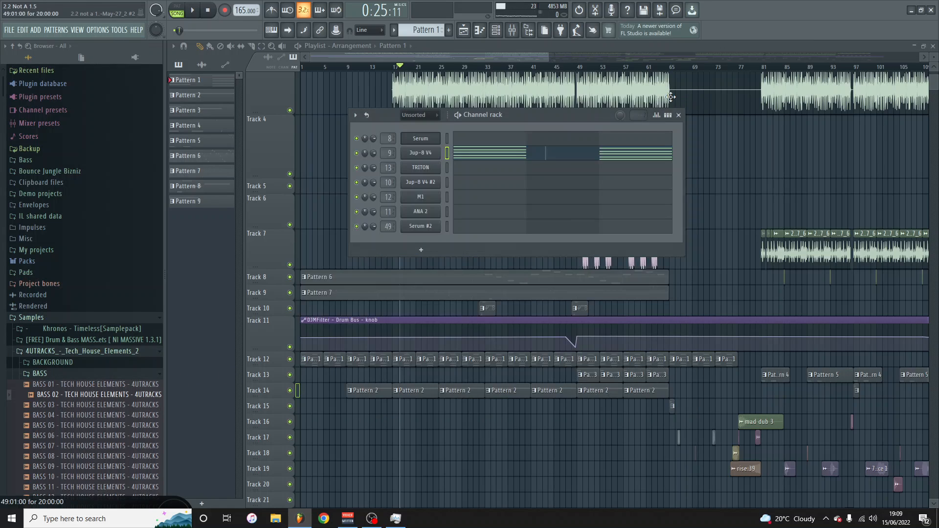
pyautogui.click(335, 361)
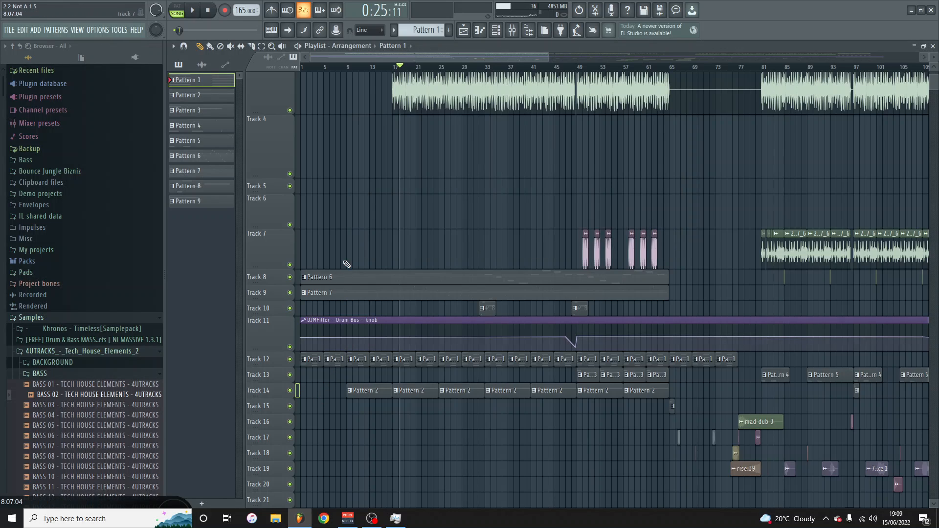
# Enlarge Track 14, play the arrangement from bar 9, and show its Pattern 2 in the channel rack before stopping playback.
pyautogui.click(347, 67)
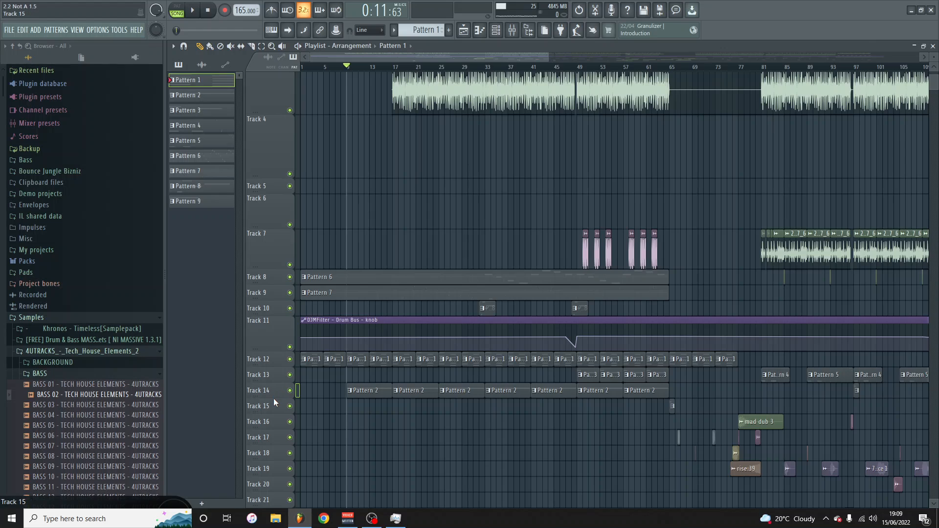
pyautogui.moveTo(272, 396); pyautogui.dragTo(271, 419)
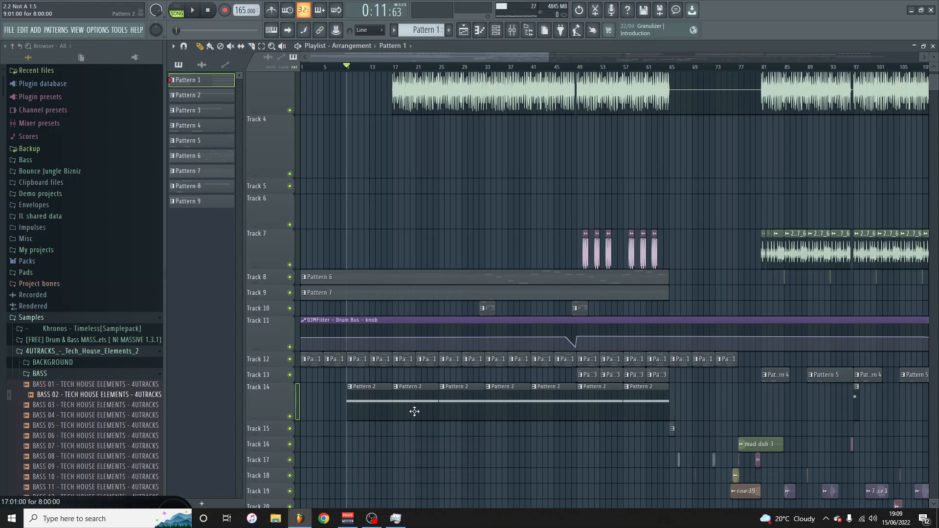
pyautogui.press('space')
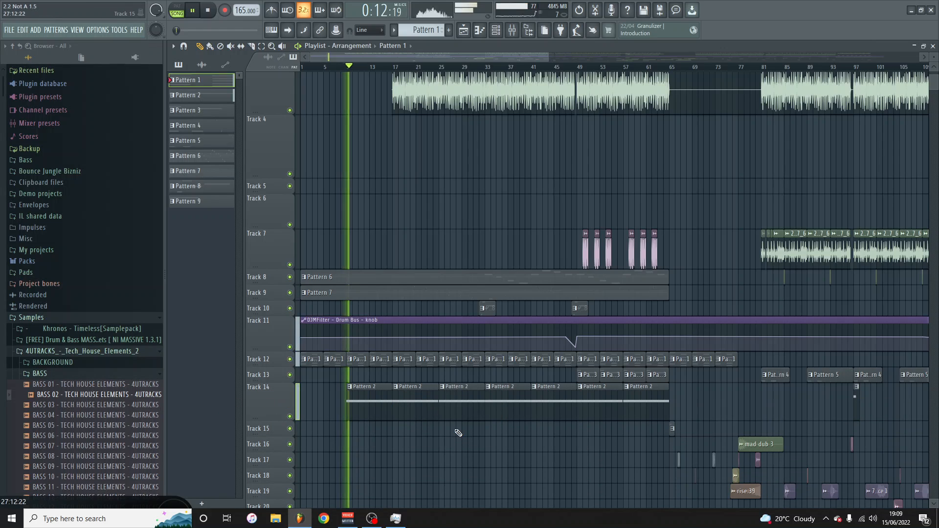
pyautogui.click(386, 405)
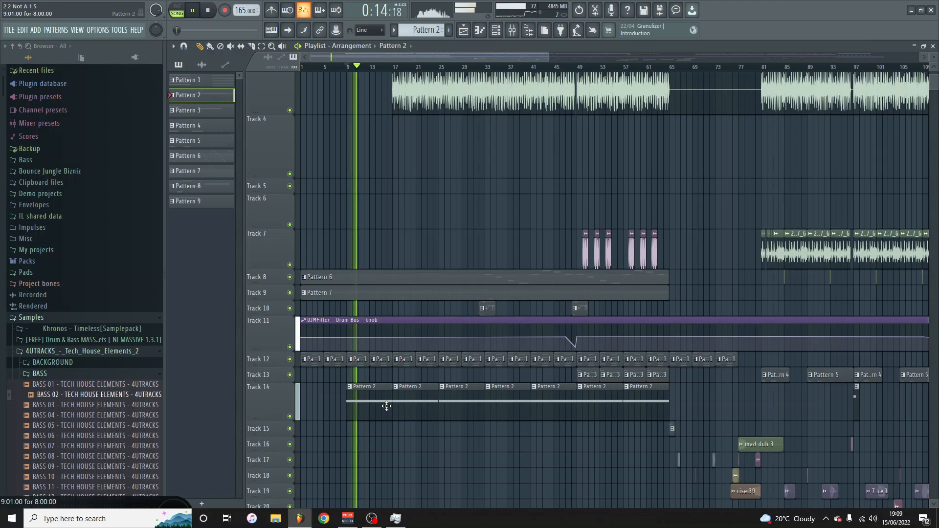
pyautogui.press('F6')
pyautogui.press('space')
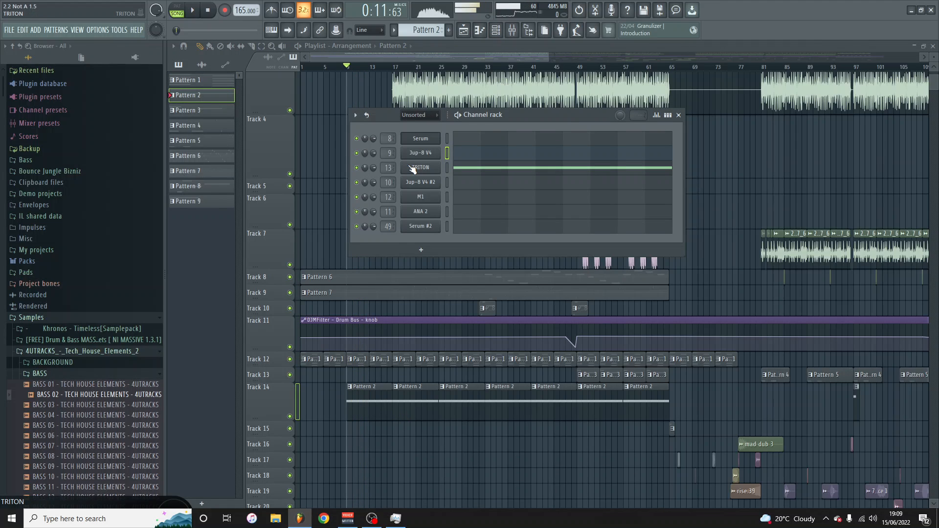
# Open the TRITON string instrument, set its master volume to 70.57, and audition it with the arrangement before closing it and stopping playback.
pyautogui.click(412, 168)
pyautogui.click(374, 124)
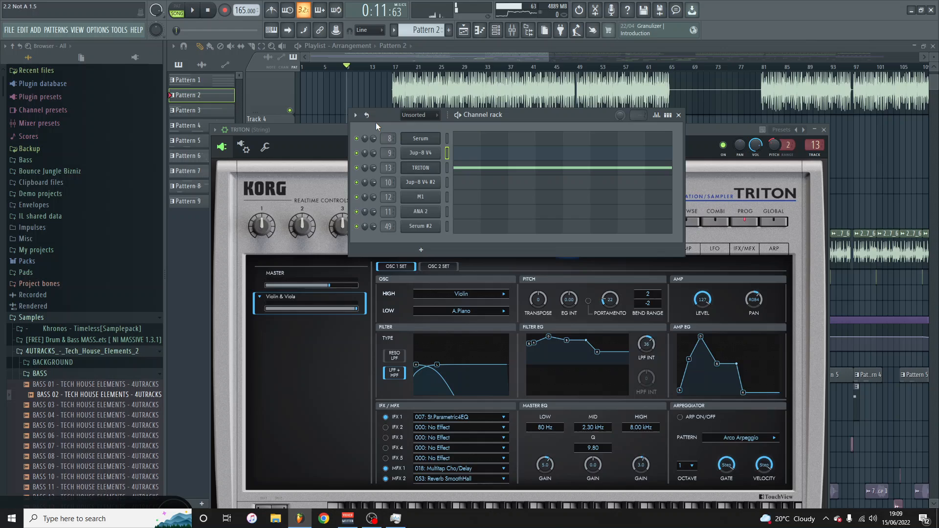
pyautogui.click(679, 116)
pyautogui.moveTo(531, 130); pyautogui.dragTo(510, 51)
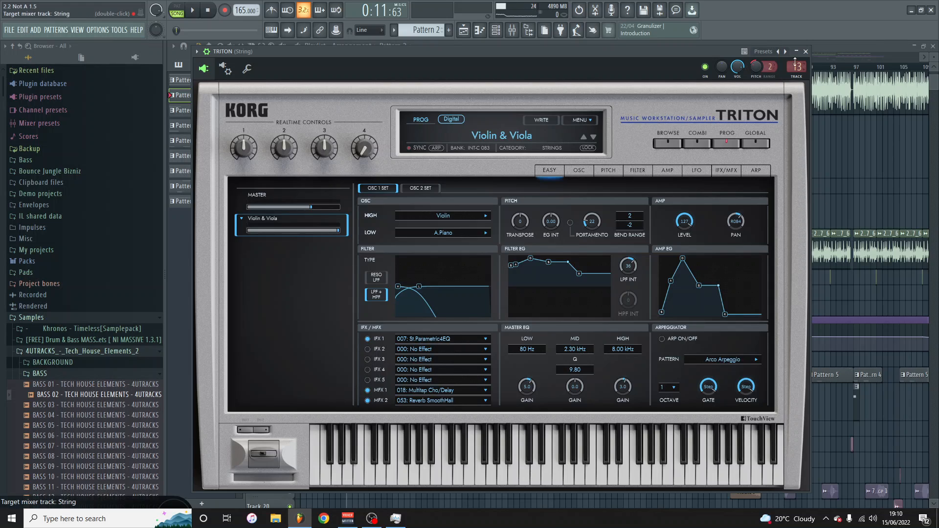
pyautogui.moveTo(313, 211); pyautogui.dragTo(299, 208)
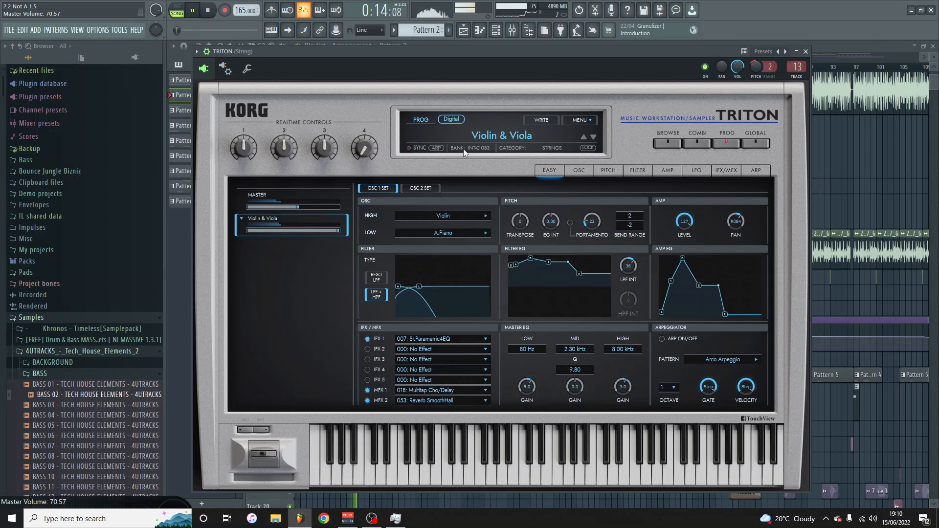
pyautogui.click(805, 51)
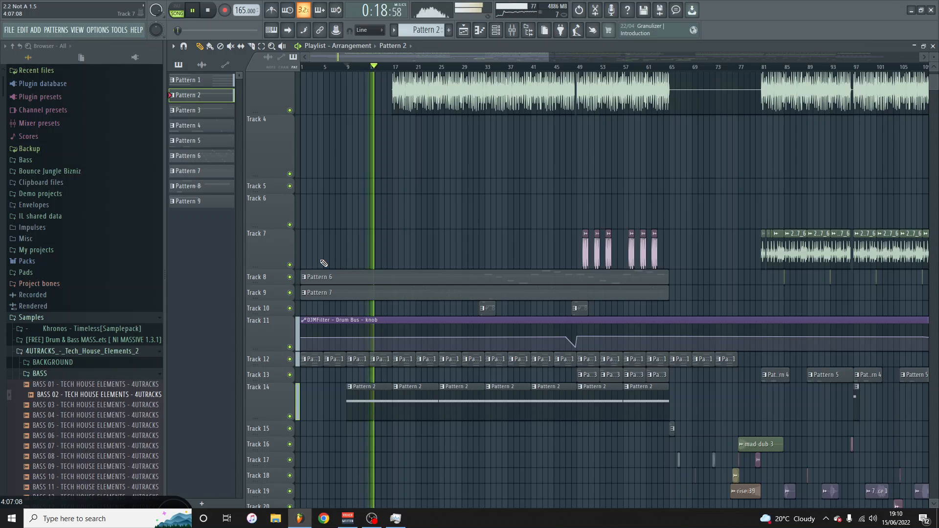
pyautogui.press('space')
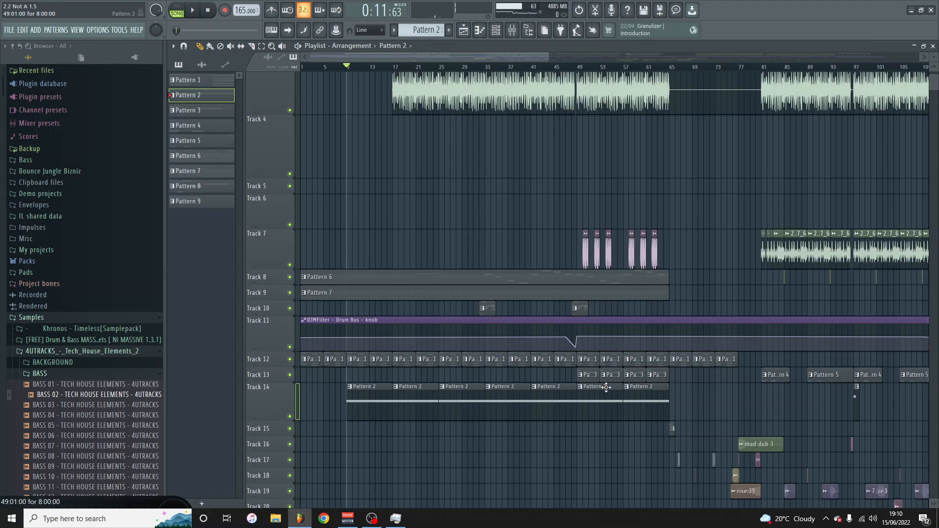
# Solo Track 8 in the playlist and play its Pattern 6 clip from bar 33.
pyautogui.scroll(-2, 480, 394)
pyautogui.scroll(4, 480, 394)
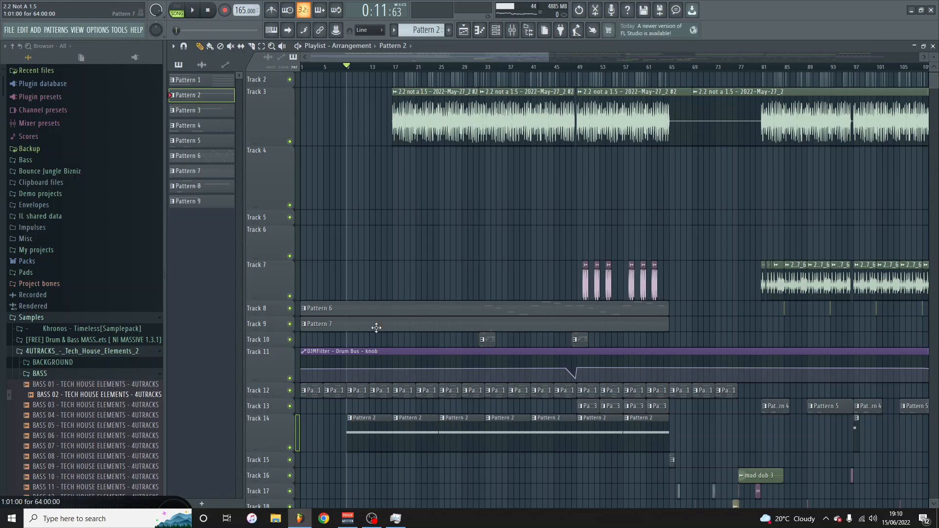
pyautogui.rightClick(289, 308)
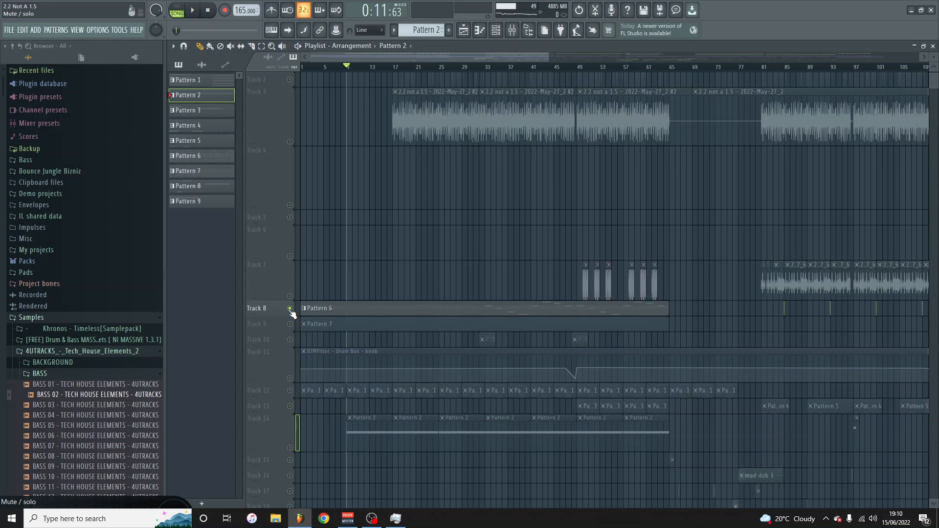
pyautogui.click(485, 69)
pyautogui.press('space')
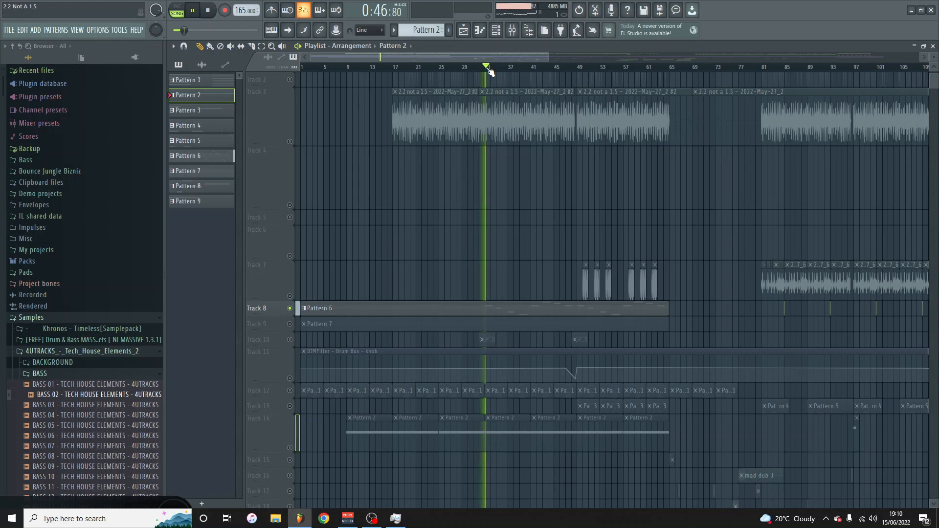
# Show Pattern 6 in the channel rack, stop playback, and examine the effects of its Jup-8 V4 #2 instrument.
pyautogui.click(496, 30)
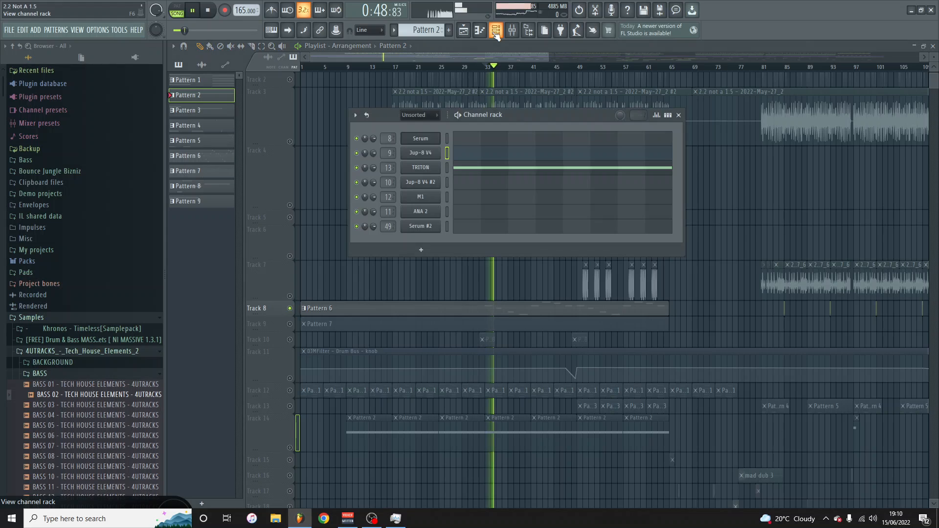
pyautogui.click(479, 307)
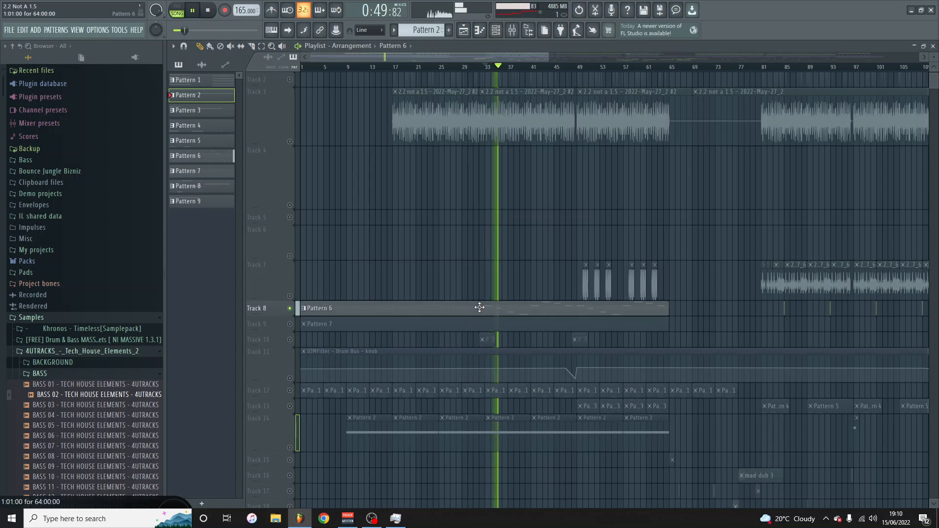
pyautogui.click(496, 30)
pyautogui.press('space')
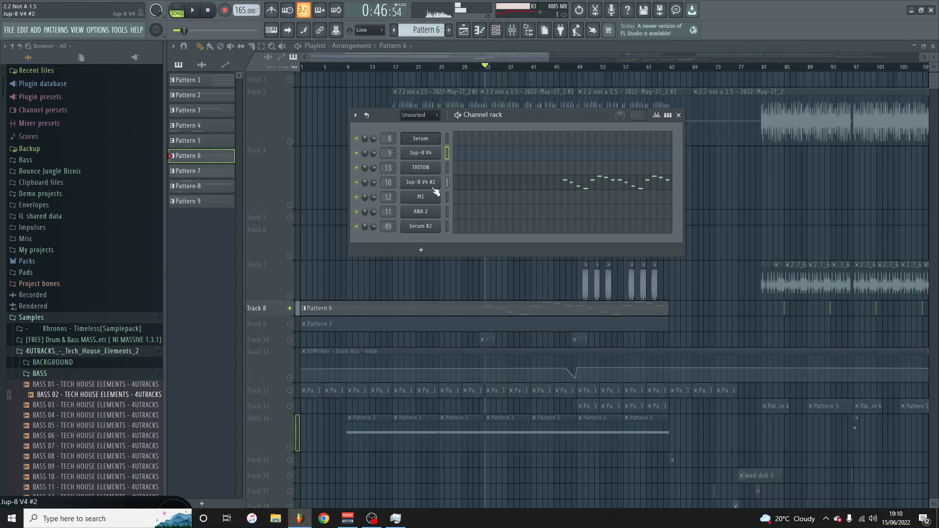
pyautogui.click(427, 185)
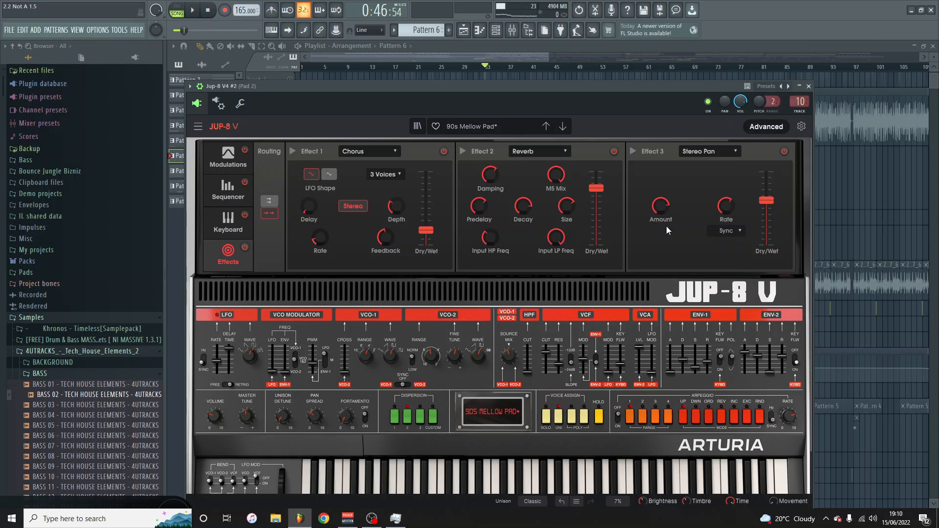
pyautogui.click(468, 54)
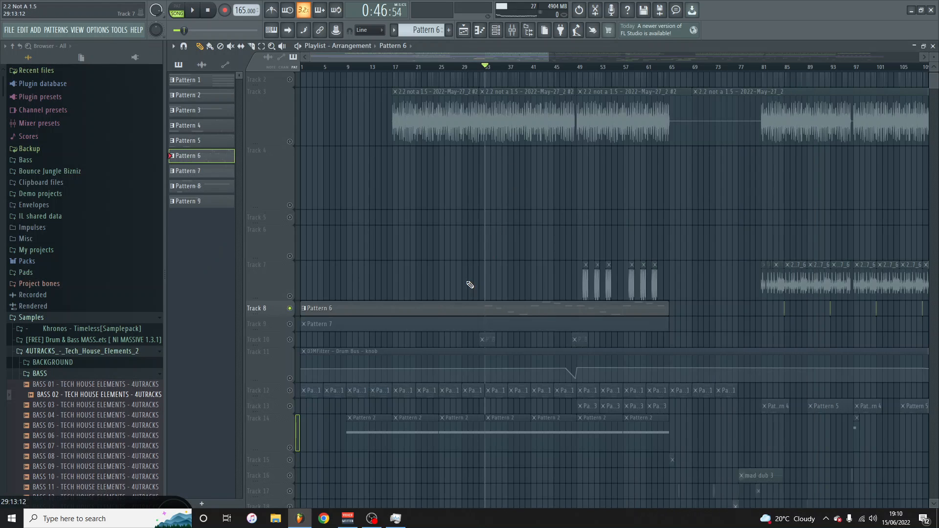
# Play Pattern 6 again with the Jup-8 V4 #2 window open, then stop playback and close the instrument and channel rack.
pyautogui.press('space')
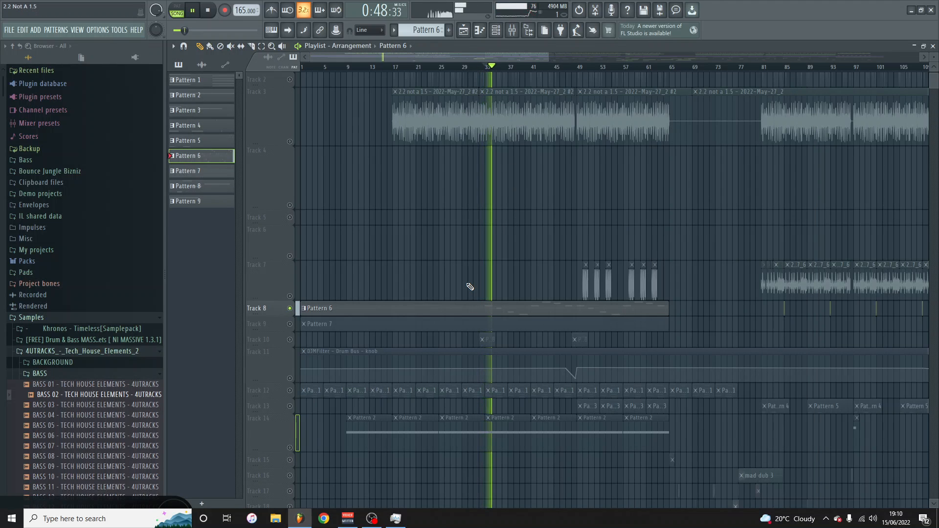
pyautogui.click(497, 35)
pyautogui.click(412, 181)
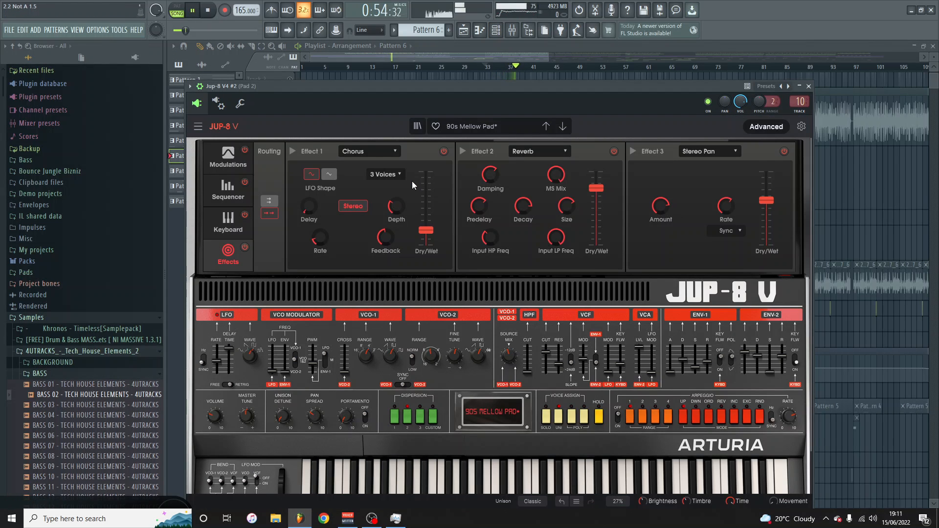
pyautogui.press('space')
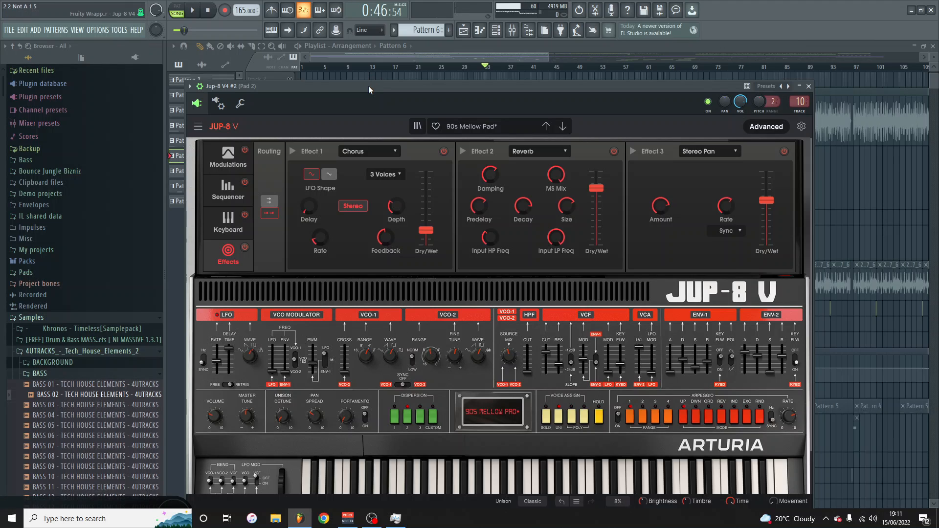
pyautogui.click(809, 86)
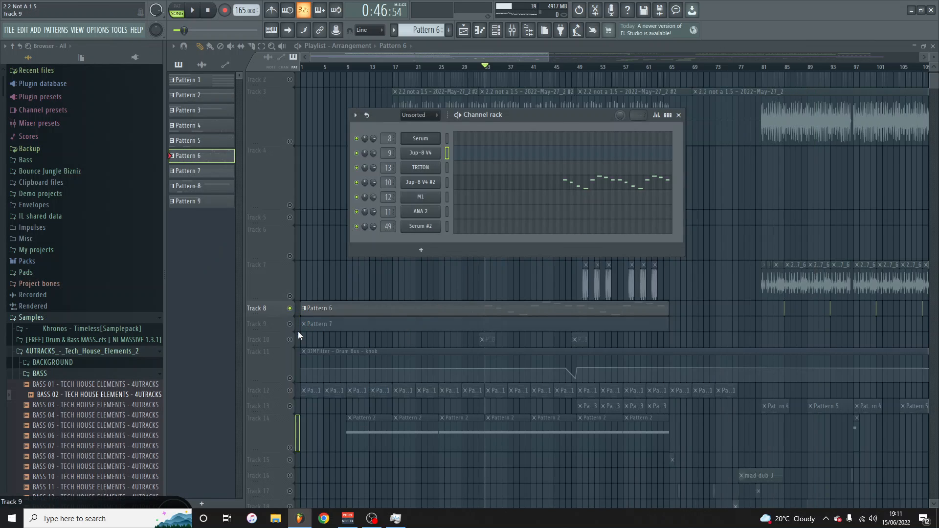
pyautogui.press('F6')
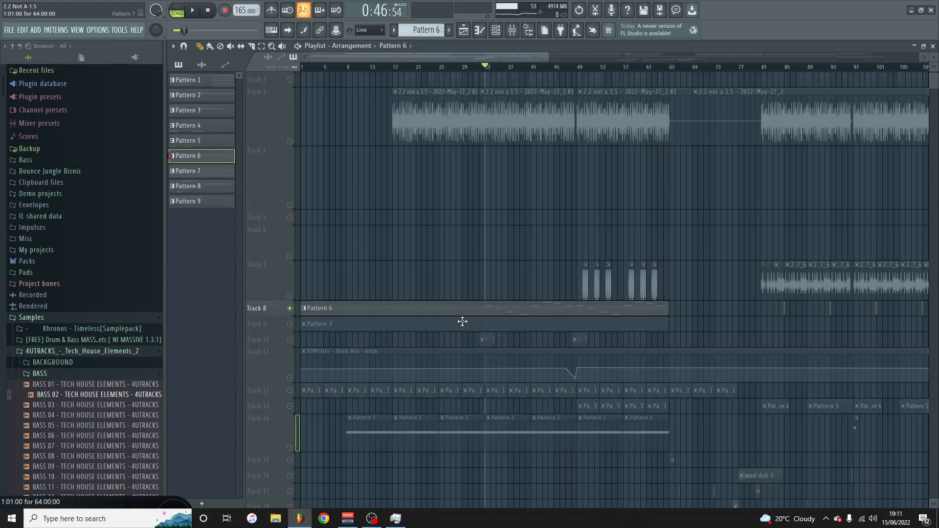
# Unmute Track 9 alongside Track 8 and play both from bar 17.
pyautogui.click(290, 324)
pyautogui.press('space')
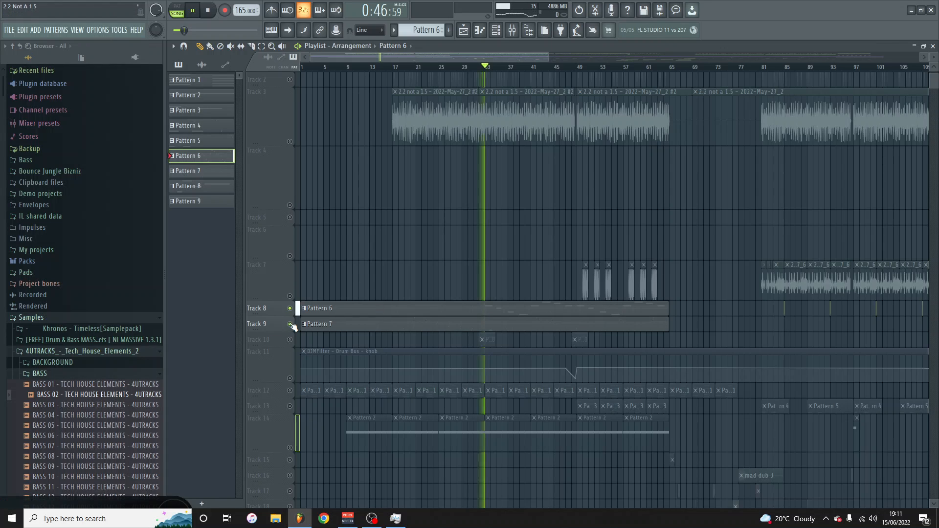
pyautogui.click(396, 70)
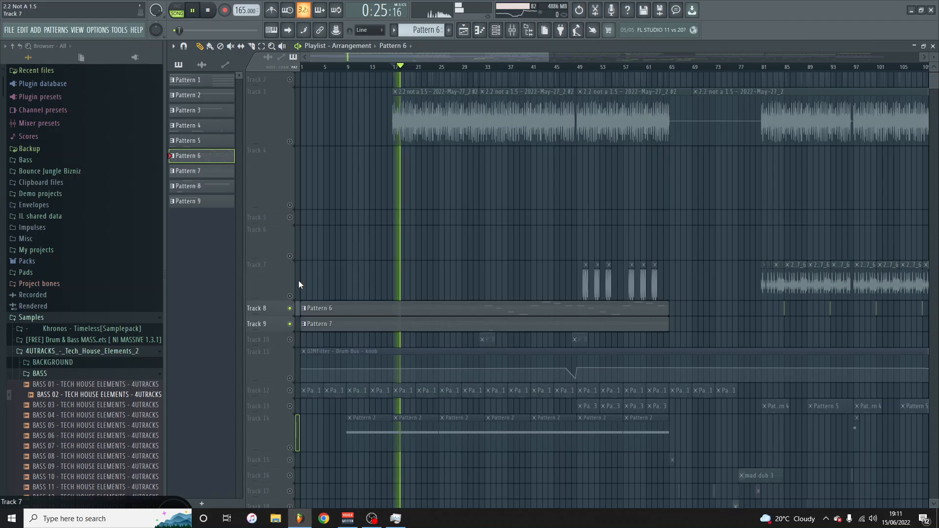
# Show Pattern 7 in the channel rack and examine its ANA 2 synth during playback, then pause and close the synth.
pyautogui.click(496, 32)
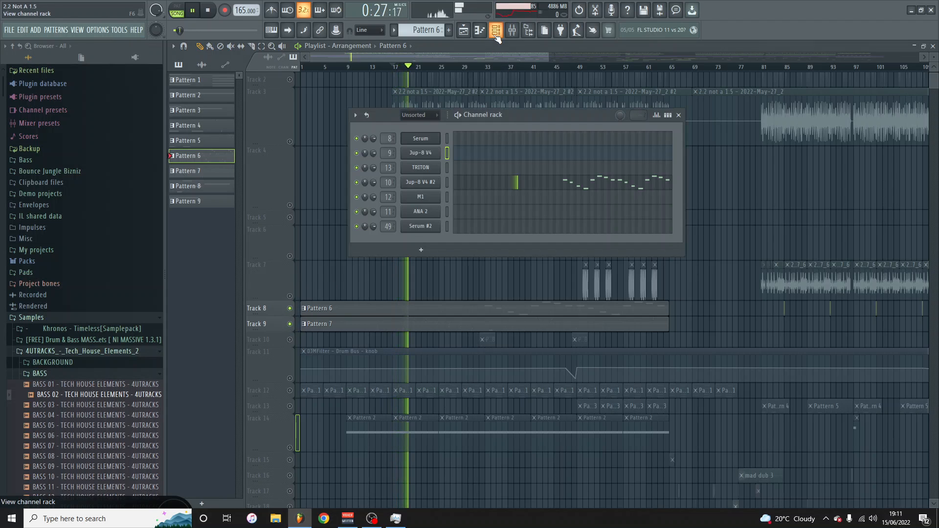
pyautogui.click(402, 324)
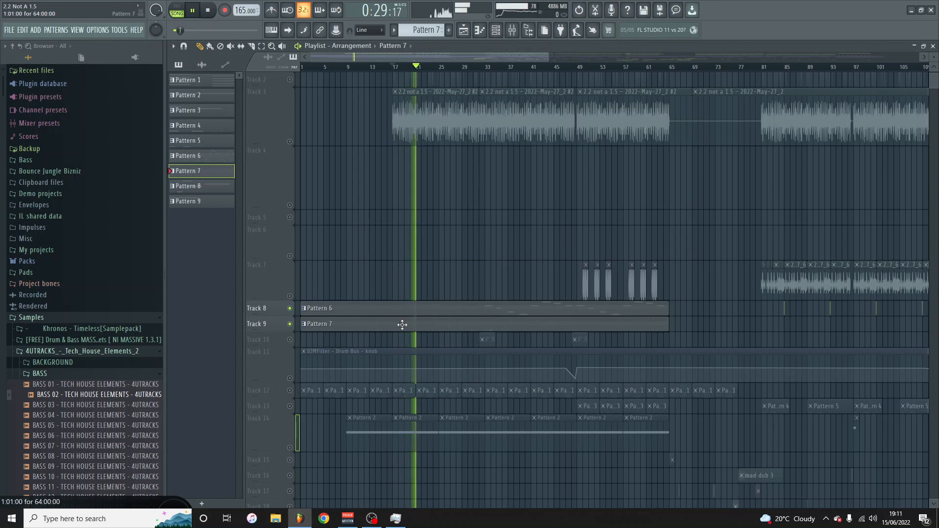
pyautogui.click(496, 31)
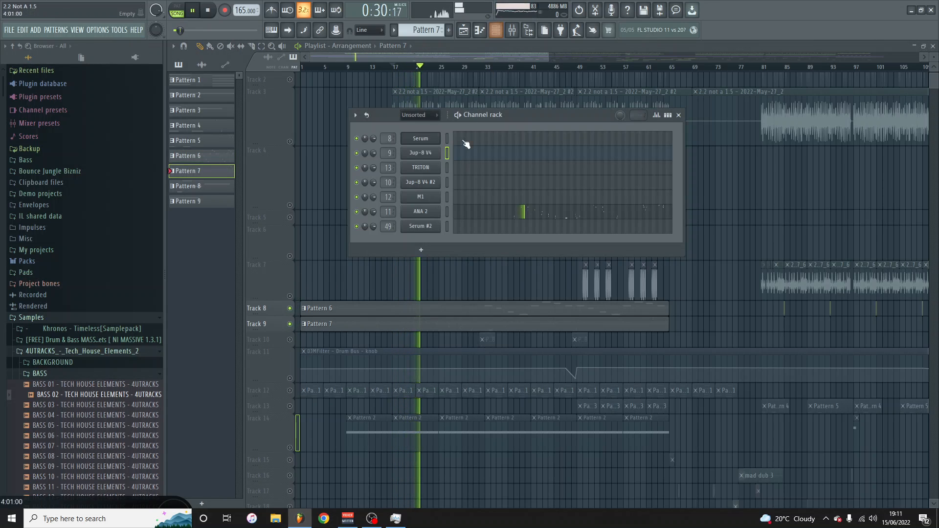
pyautogui.click(412, 213)
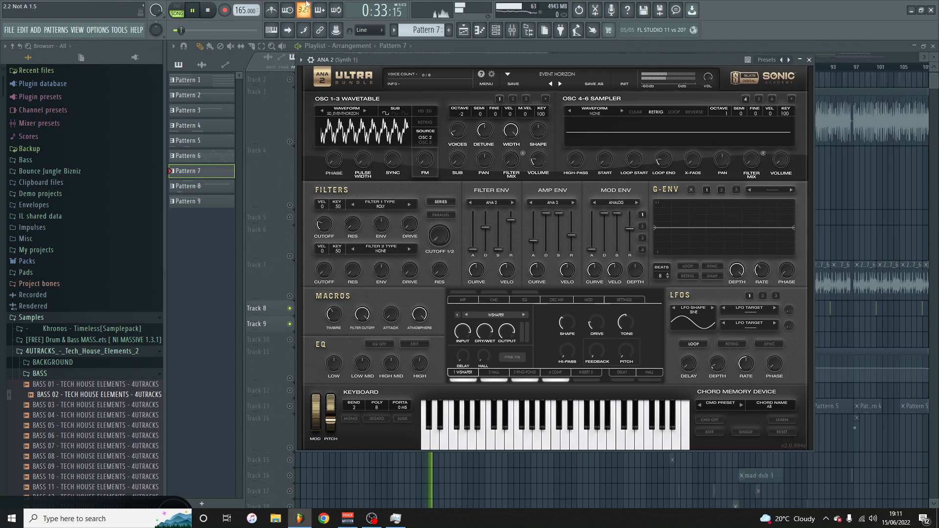
pyautogui.click(195, 9)
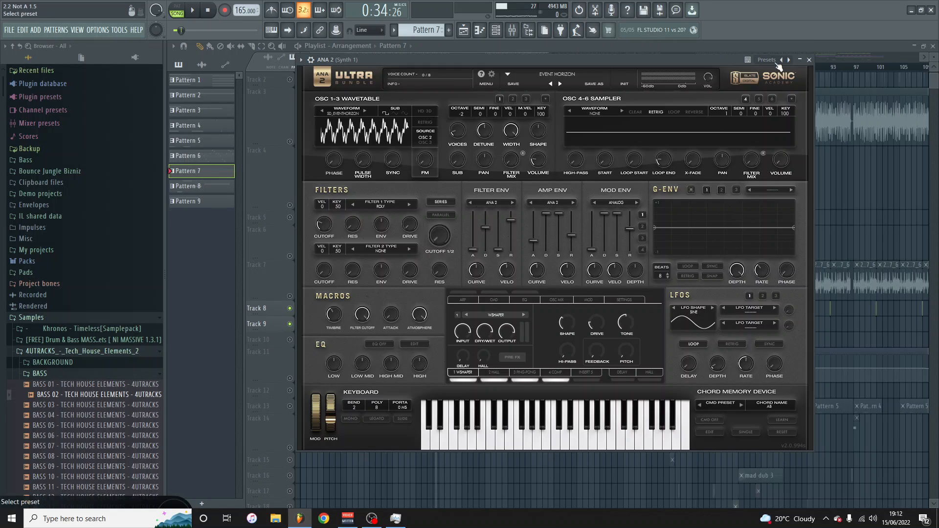
pyautogui.click(808, 60)
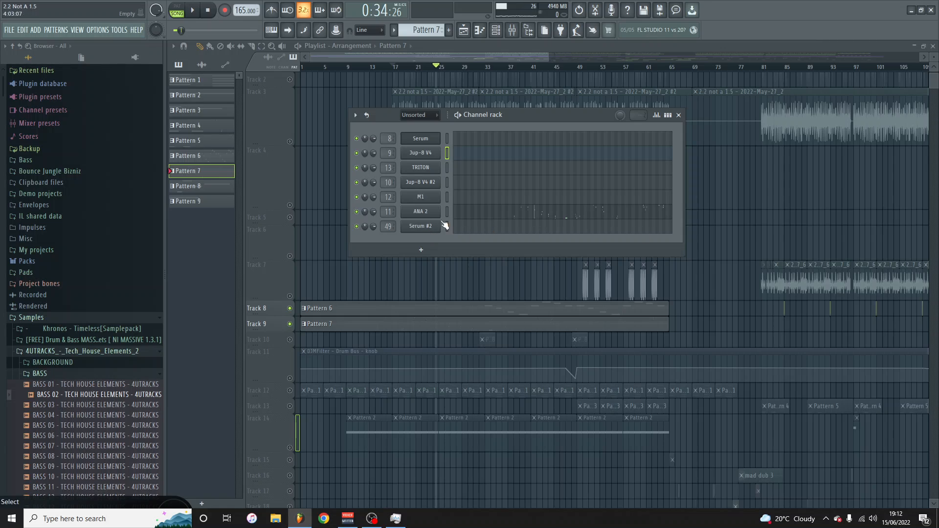
# Examine Pattern 7's ANA 2 notes in the piano roll, then close it and the channel rack.
pyautogui.click(549, 215)
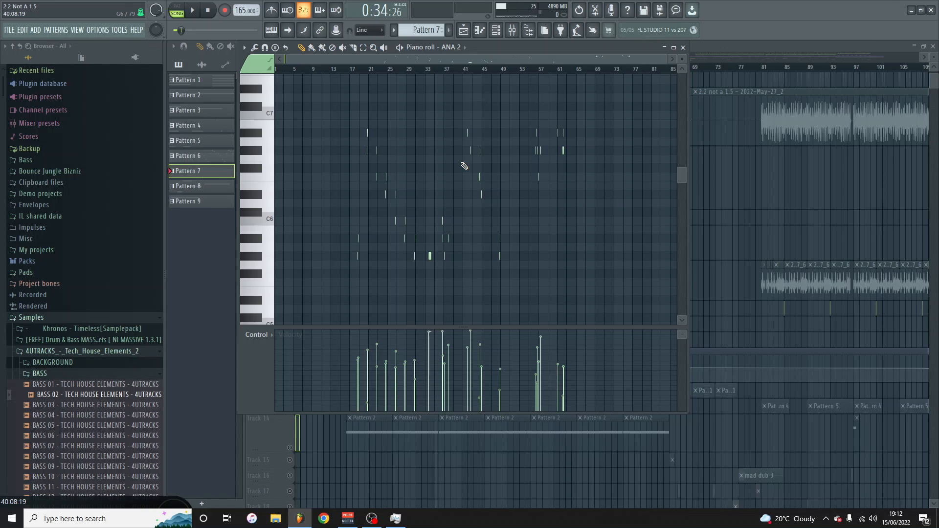
pyautogui.click(683, 48)
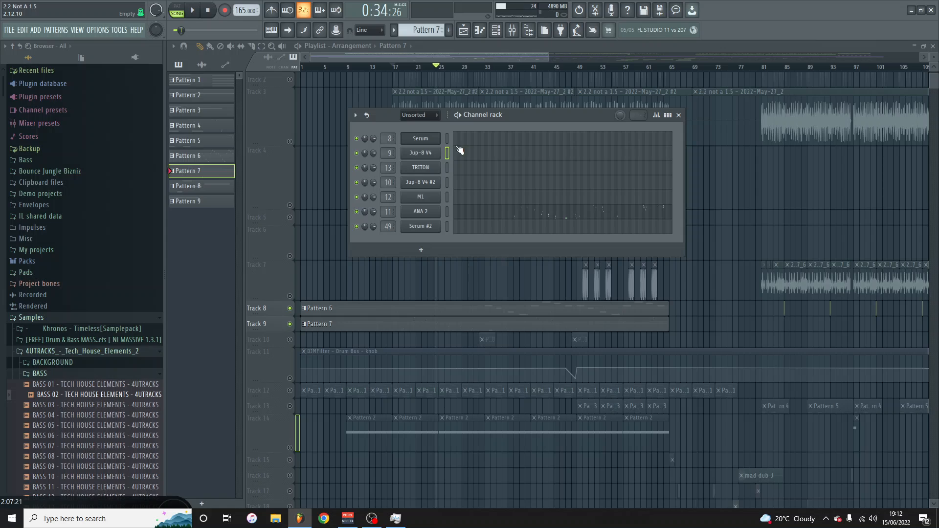
pyautogui.click(435, 67)
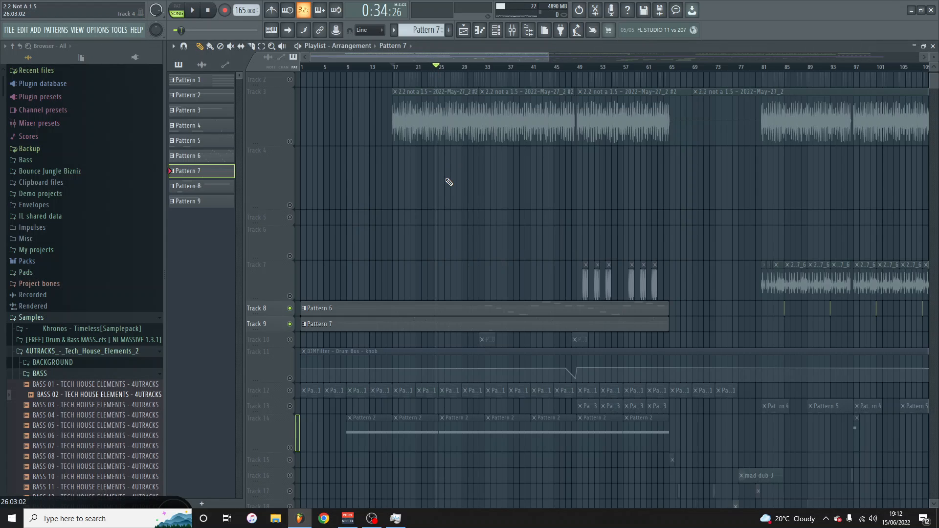
# Unmute Tracks 12, 14 and 10 alongside Tracks 8 and 9, and play them together up to the Pattern 8 clip.
pyautogui.click(290, 391)
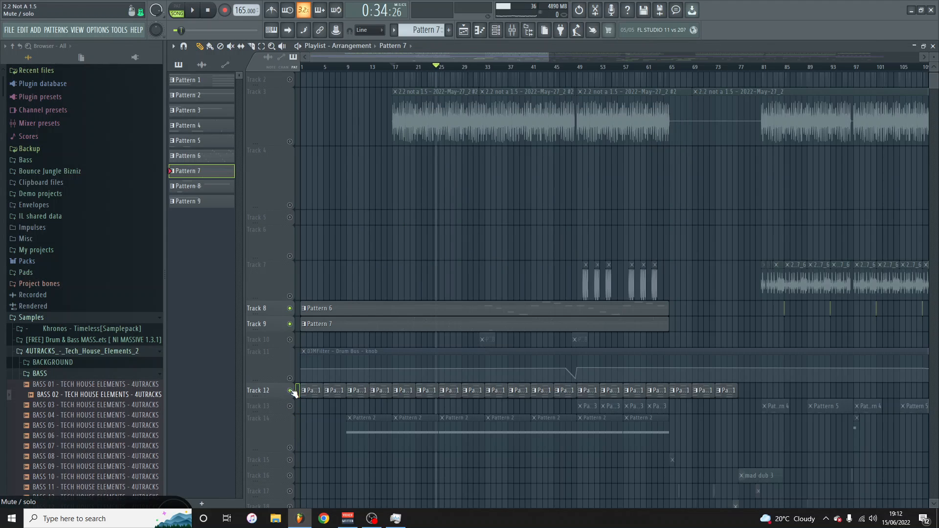
pyautogui.click(290, 448)
pyautogui.press('space')
pyautogui.press('space')
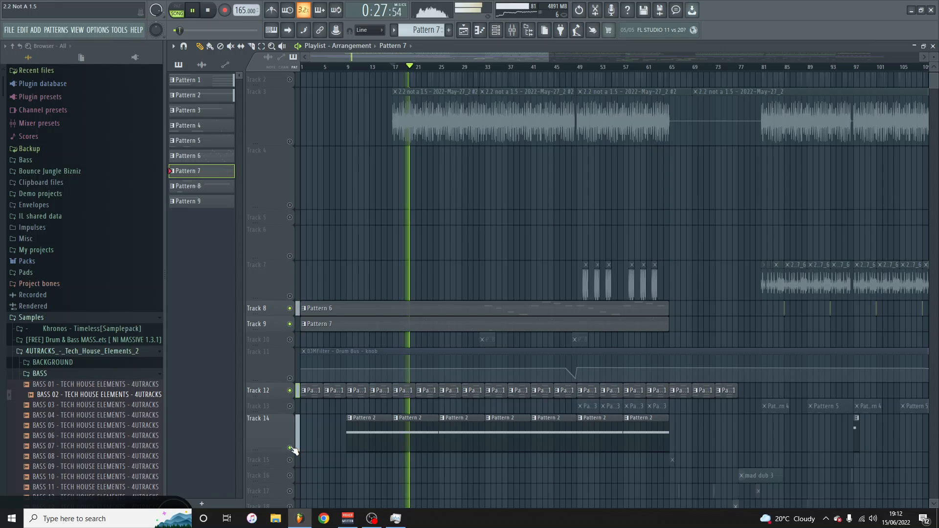
pyautogui.click(291, 341)
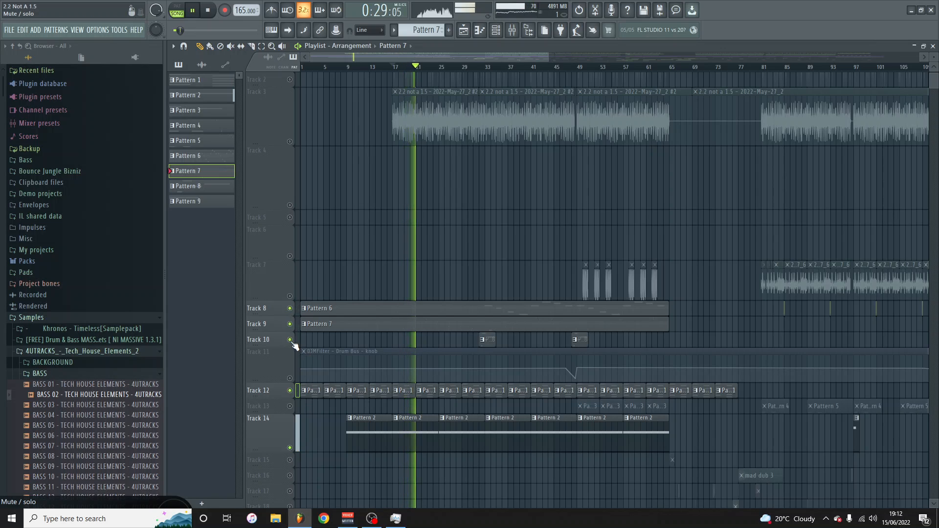
pyautogui.click(491, 338)
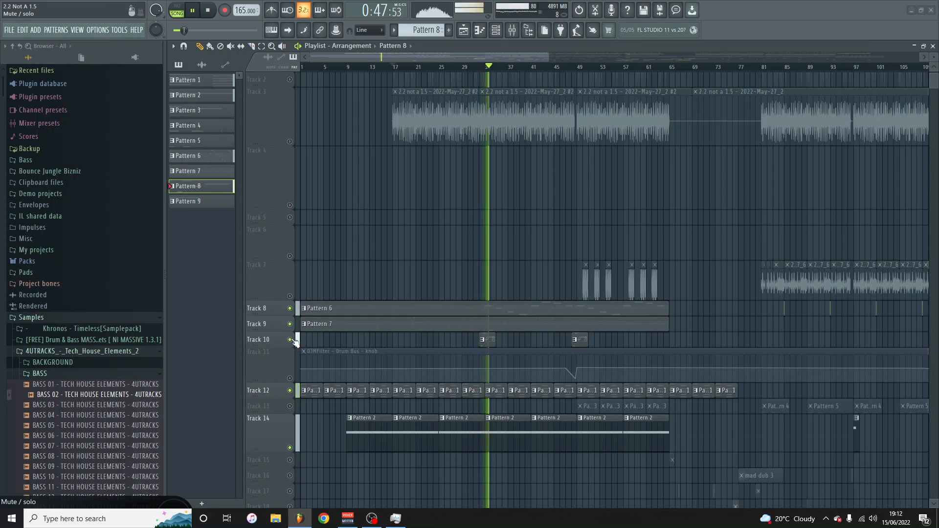
# Solo Track 10 and play its Pattern 8 clip from bar 31, then stop playback.
pyautogui.press('space')
pyautogui.click(476, 67)
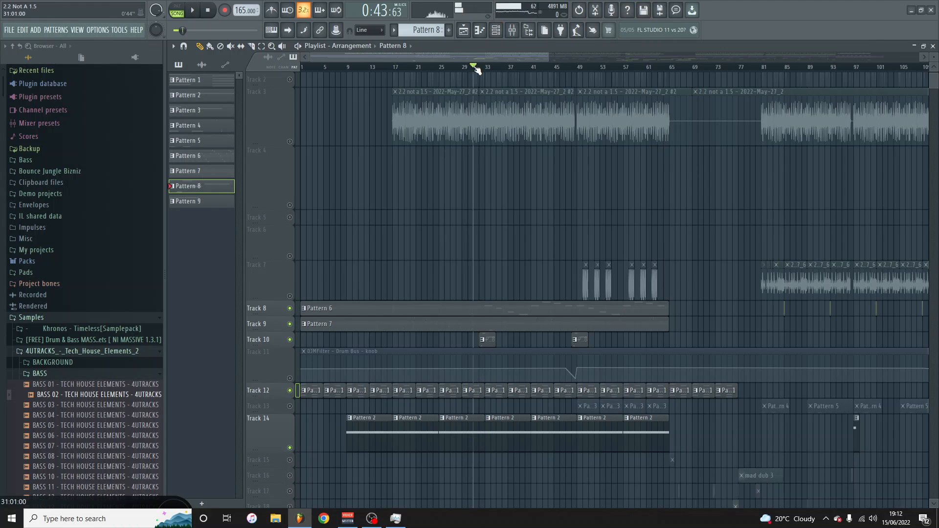
pyautogui.rightClick(291, 341)
pyautogui.press('space')
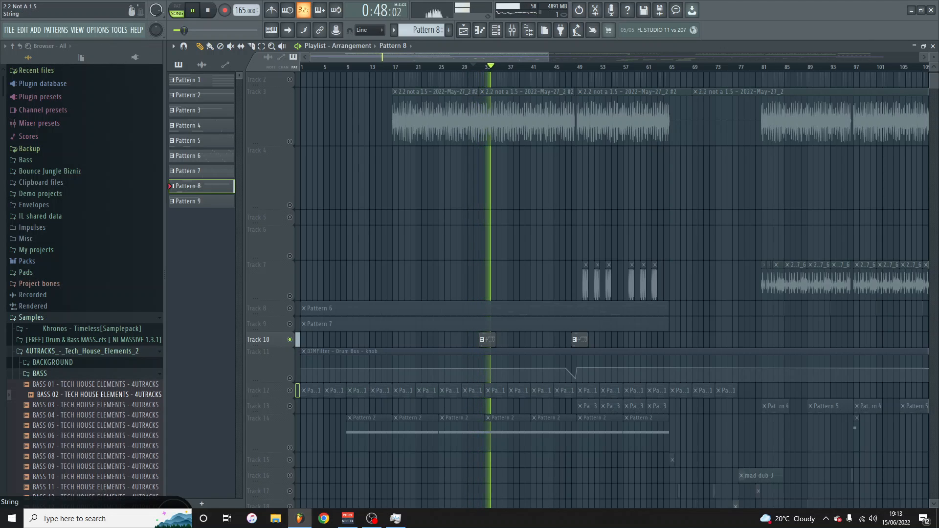
pyautogui.press('space')
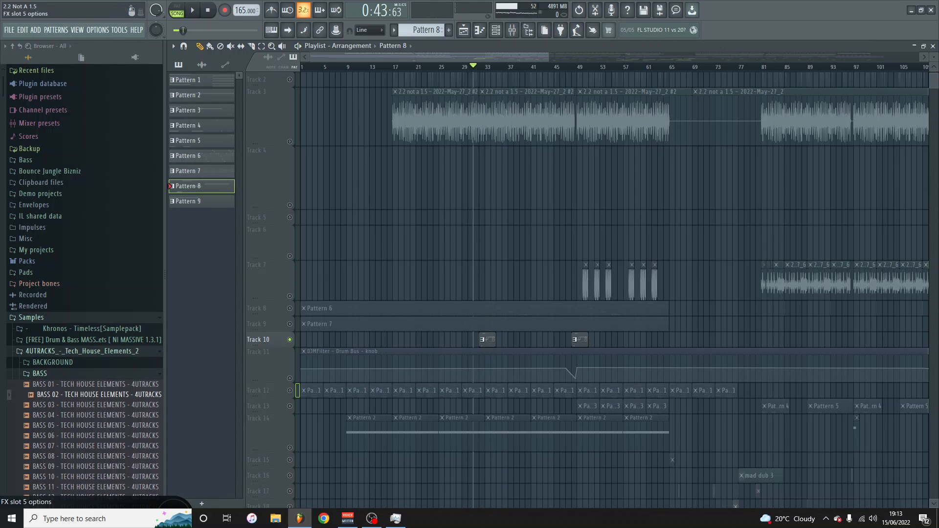
# Open the mixer and examine the effects on the Reverb Send, Delay Send and riser tracks.
pyautogui.press('F9')
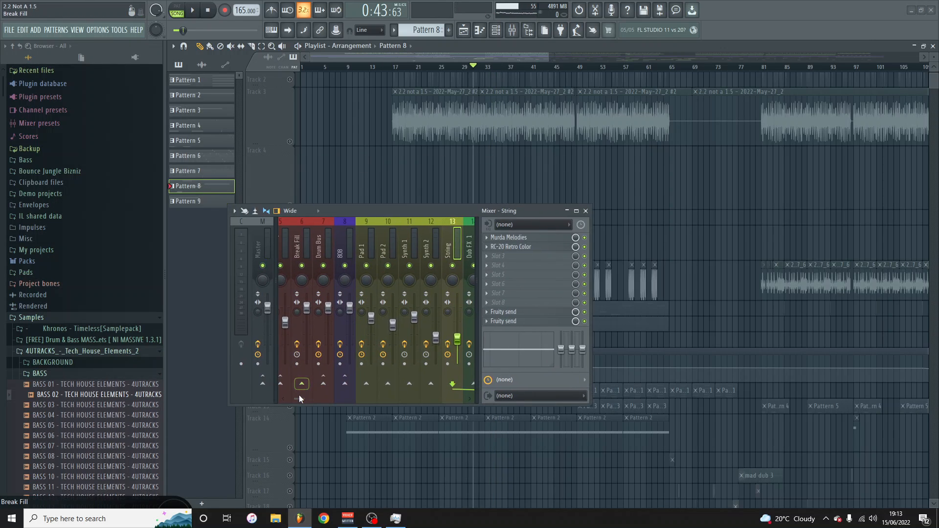
pyautogui.moveTo(299, 398); pyautogui.dragTo(352, 389)
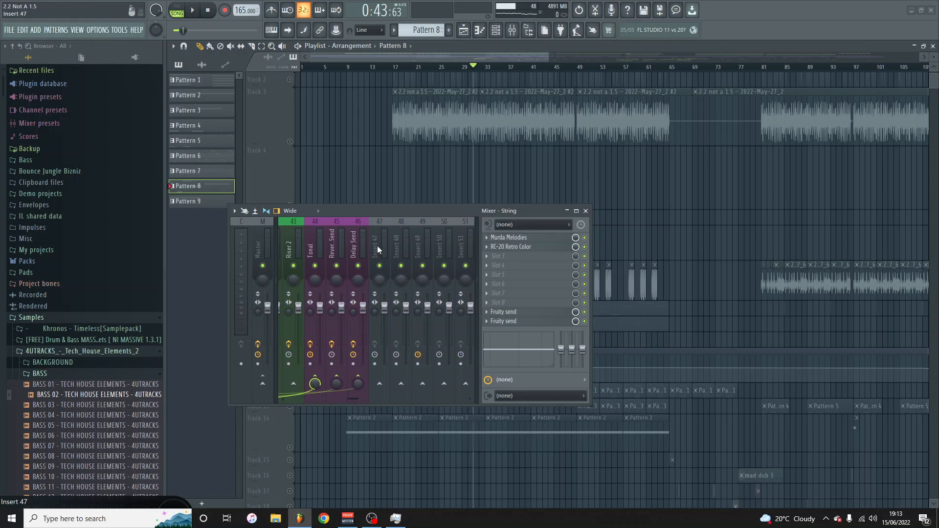
pyautogui.click(337, 230)
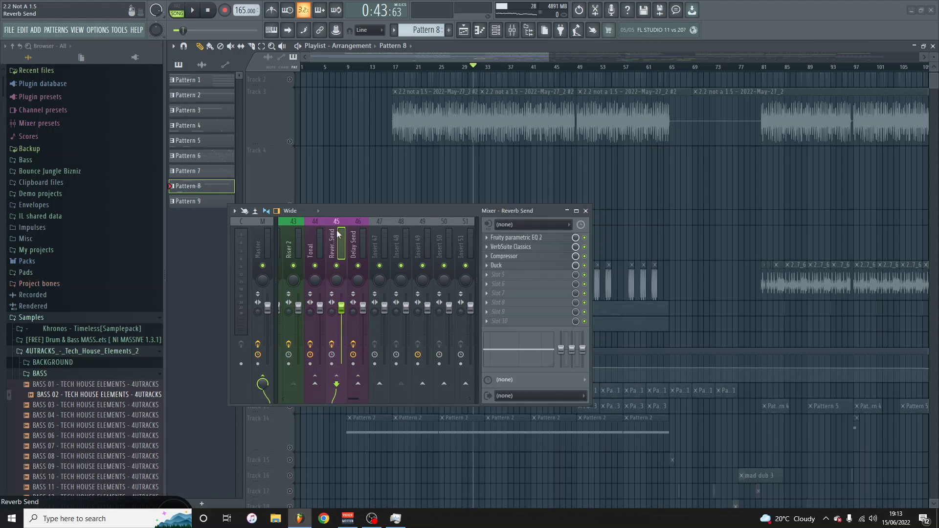
pyautogui.click(357, 246)
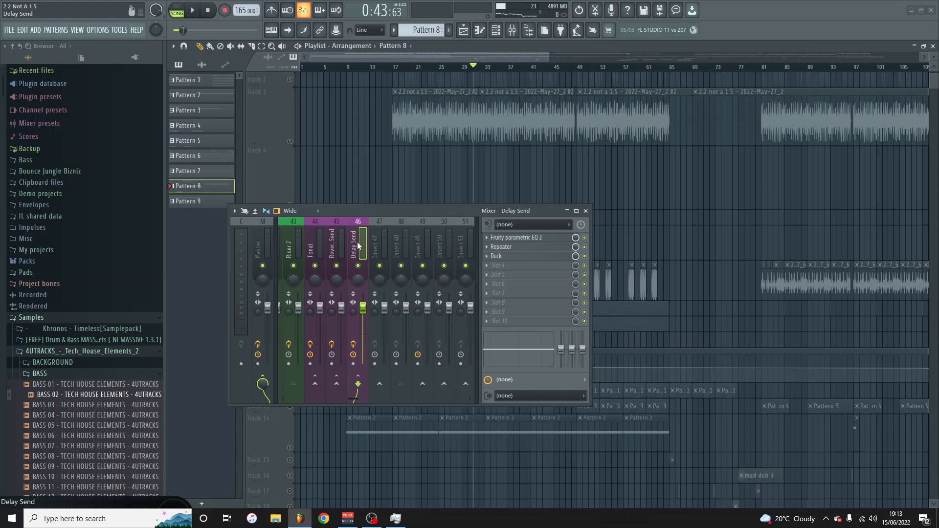
pyautogui.click(292, 243)
pyautogui.click(280, 243)
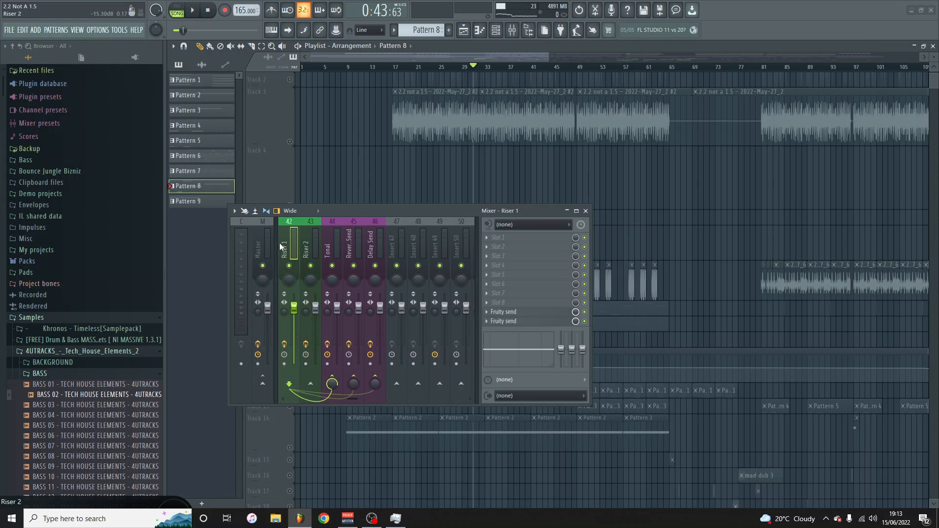
# Open a Fruity send on the Pad 1 mixer track, choose Delay Send as its destination, and adjust its send volume.
pyautogui.moveTo(287, 242); pyautogui.dragTo(341, 247)
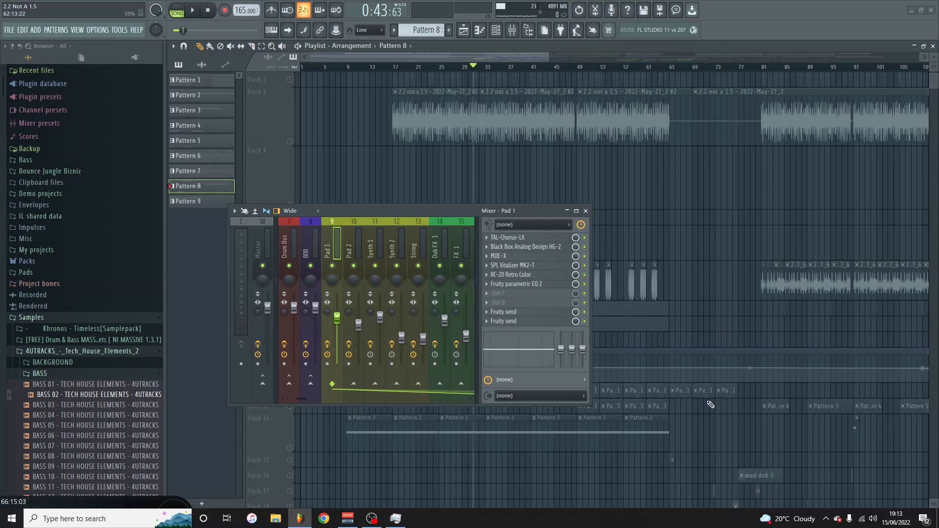
pyautogui.click(534, 313)
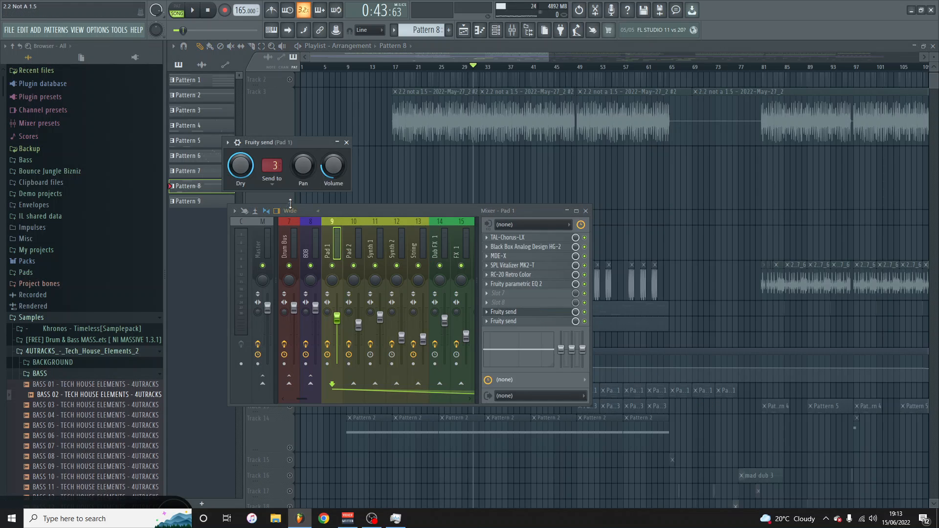
pyautogui.moveTo(294, 211); pyautogui.dragTo(274, 337)
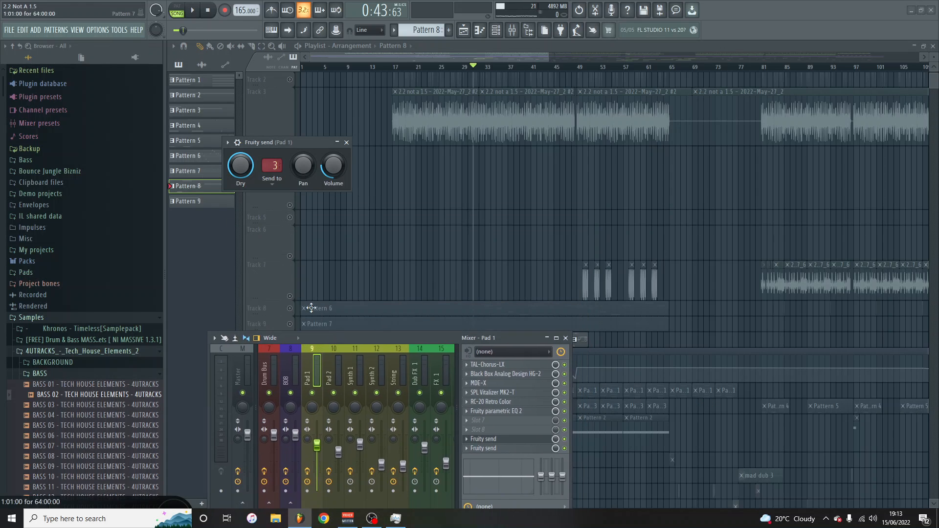
pyautogui.click(276, 165)
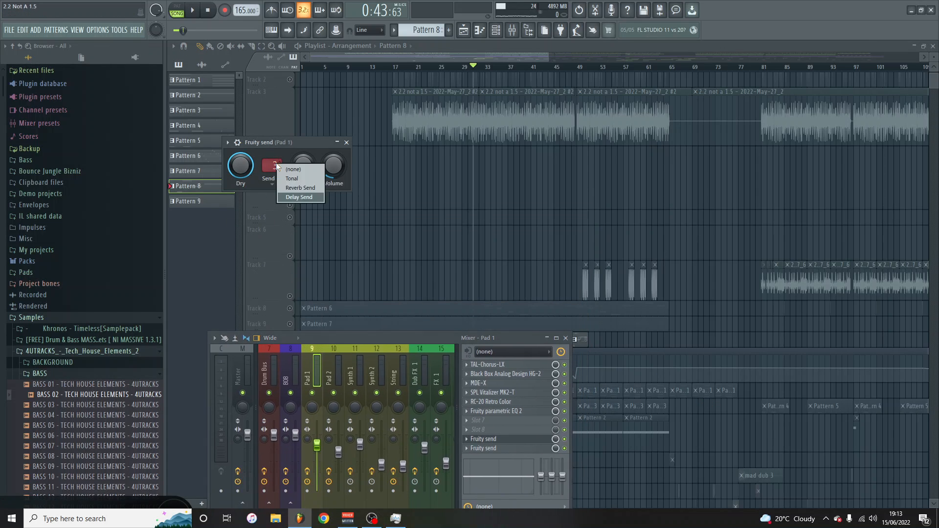
pyautogui.click(299, 197)
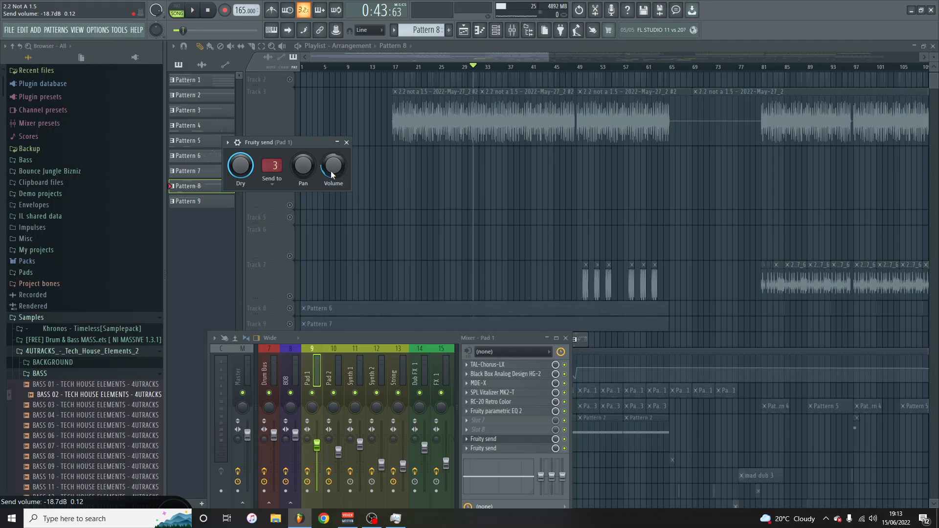
pyautogui.moveTo(331, 171); pyautogui.dragTo(330, 182)
pyautogui.moveTo(331, 171); pyautogui.dragTo(330, 161)
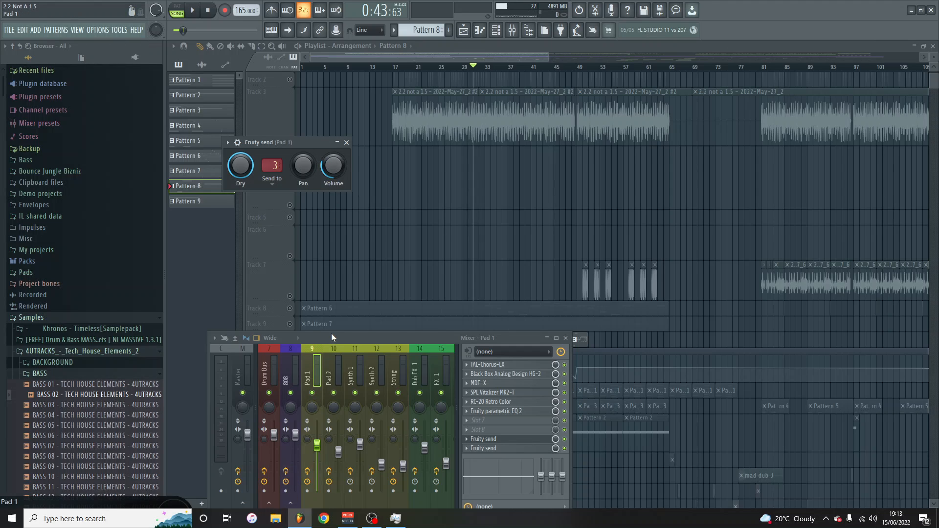
# Bring the send tracks into view in the mixer and play the arrangement from bar 1.
pyautogui.moveTo(331, 338); pyautogui.dragTo(319, 238)
pyautogui.moveTo(270, 424); pyautogui.dragTo(318, 423)
pyautogui.press('space')
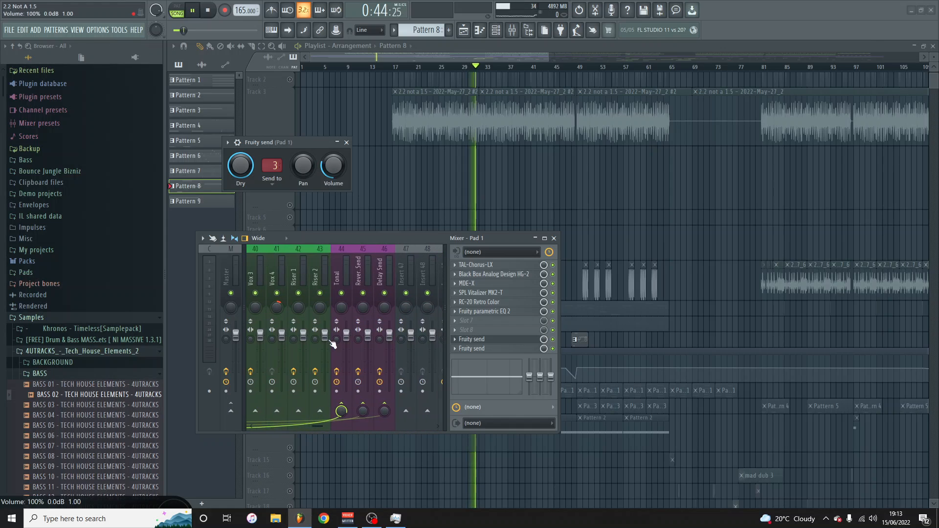
pyautogui.click(301, 67)
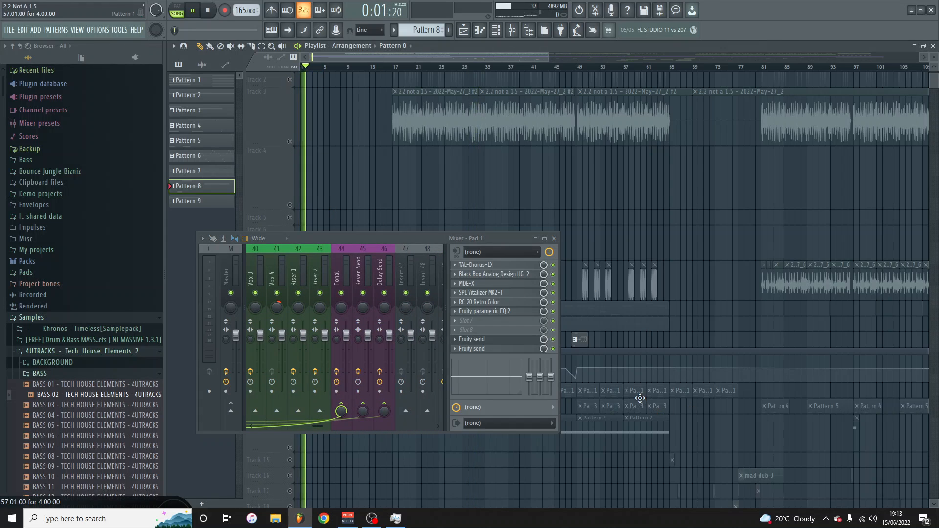
# View Pattern 8's M1 notes in the piano roll, then close it to show the channel rack.
pyautogui.rightClick(579, 391)
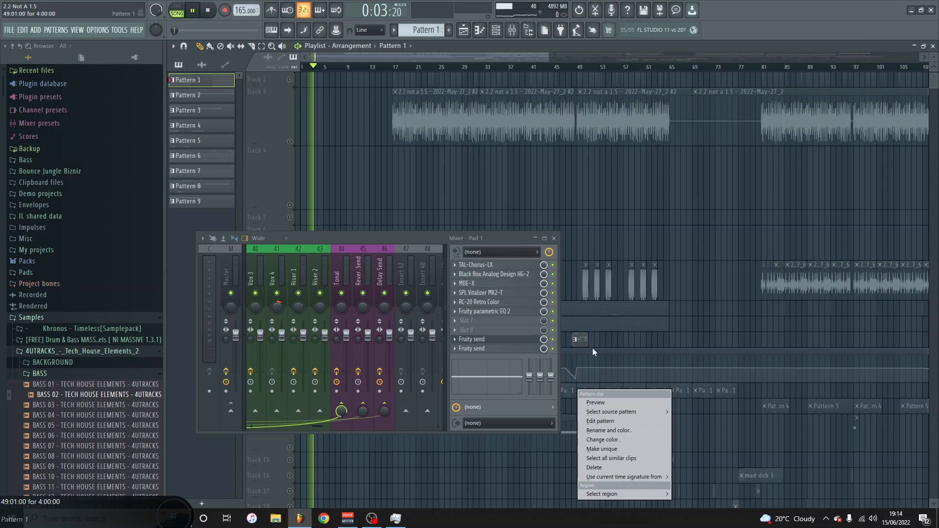
pyautogui.doubleClick(580, 339)
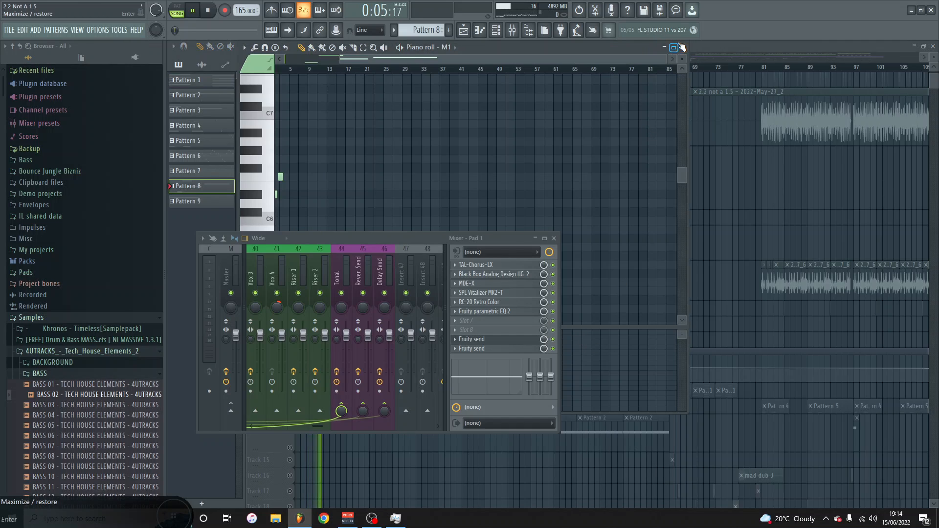
pyautogui.click(673, 47)
pyautogui.click(933, 46)
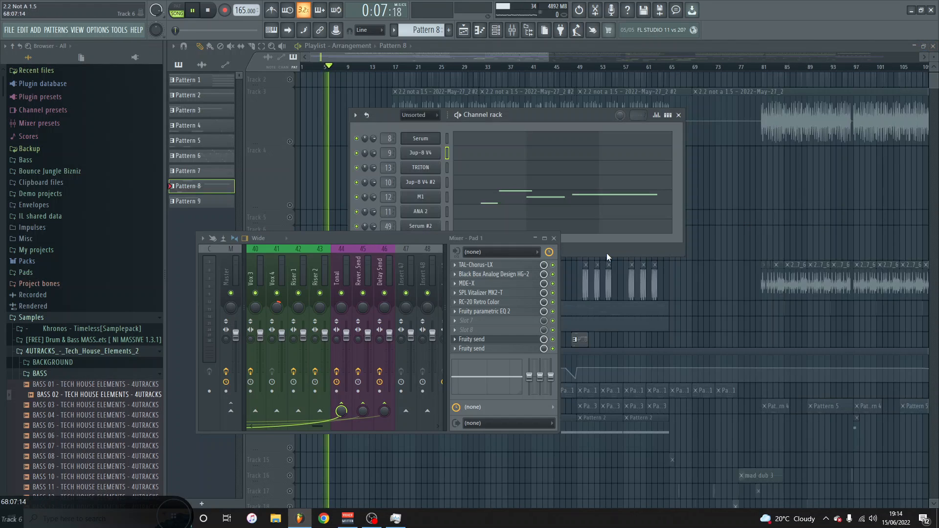
# Solo Track 12 and play it from bar 1 with the send tracks visible in the mixer.
pyautogui.moveTo(386, 238); pyautogui.dragTo(0, 216)
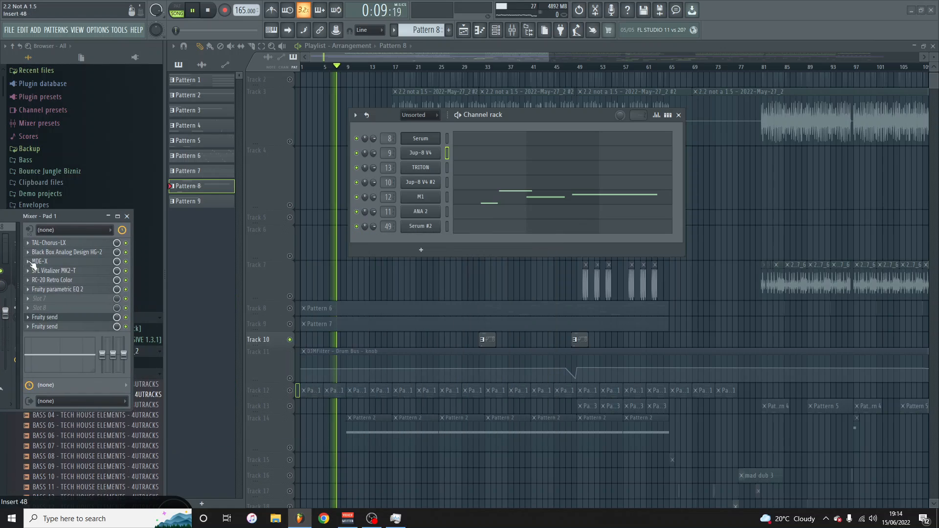
pyautogui.rightClick(290, 391)
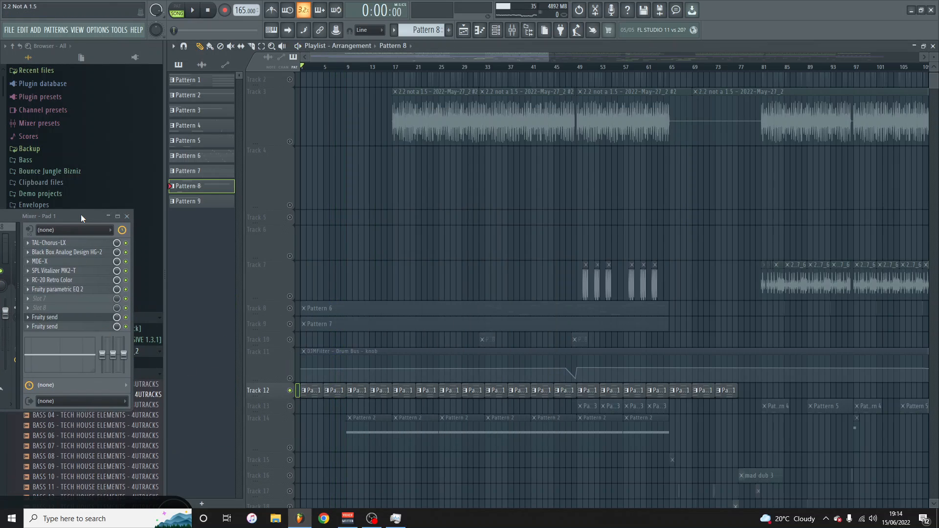
pyautogui.moveTo(80, 215); pyautogui.dragTo(413, 201)
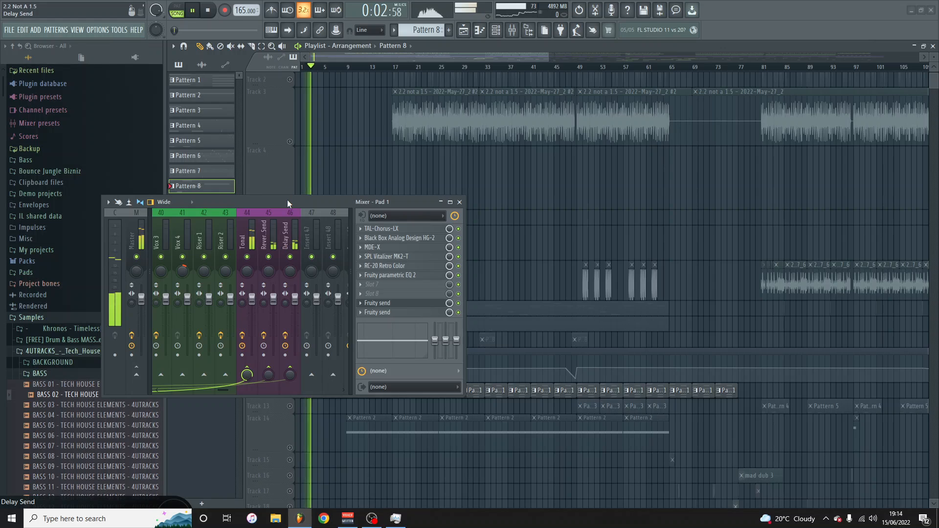
pyautogui.moveTo(286, 201); pyautogui.dragTo(457, 177)
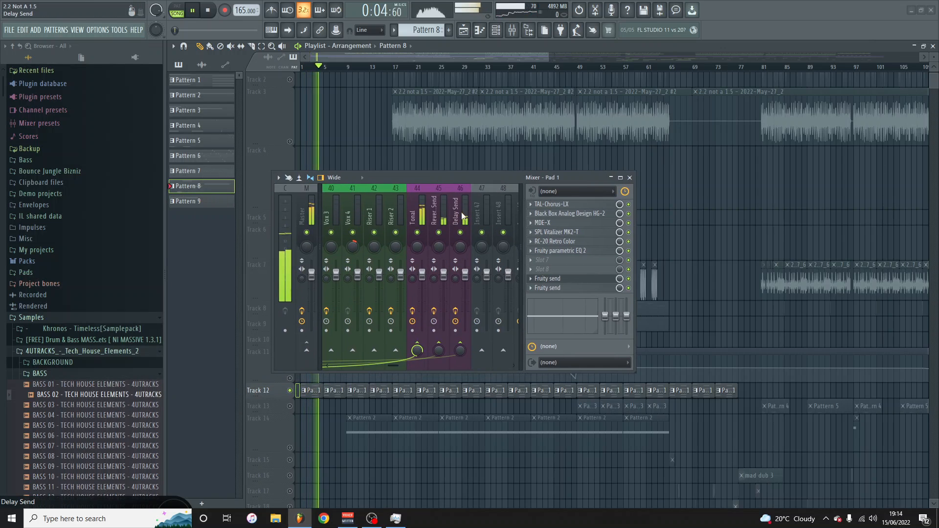
# Solo the Delay Send mixer track and play Track 12 from the start through it.
pyautogui.rightClick(460, 232)
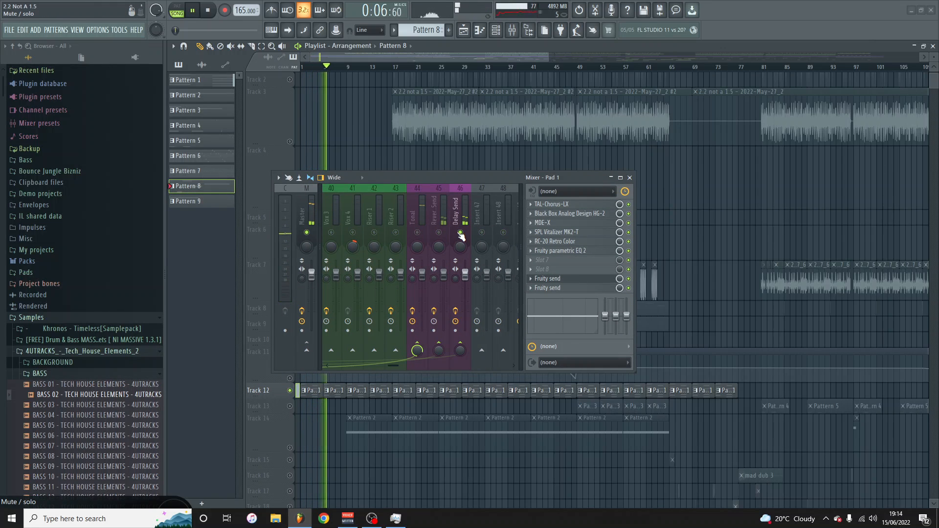
pyautogui.press('space')
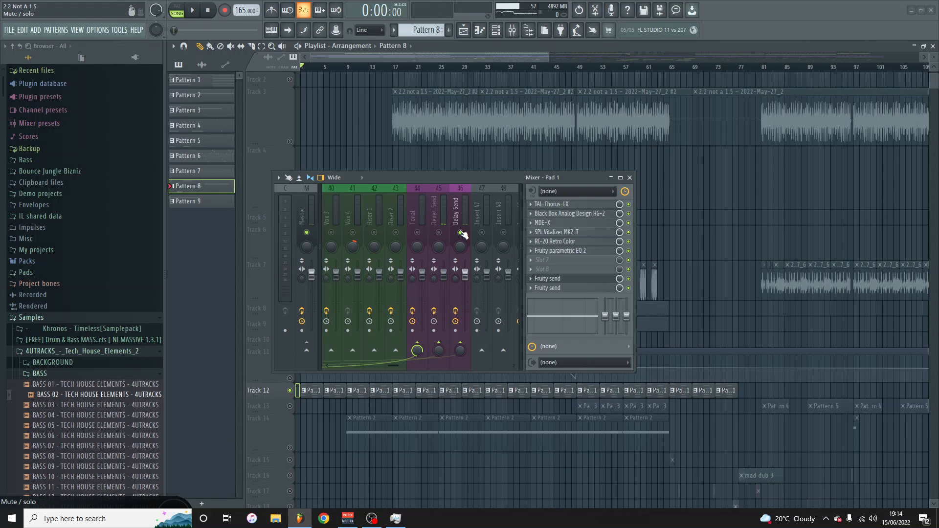
pyautogui.press('space')
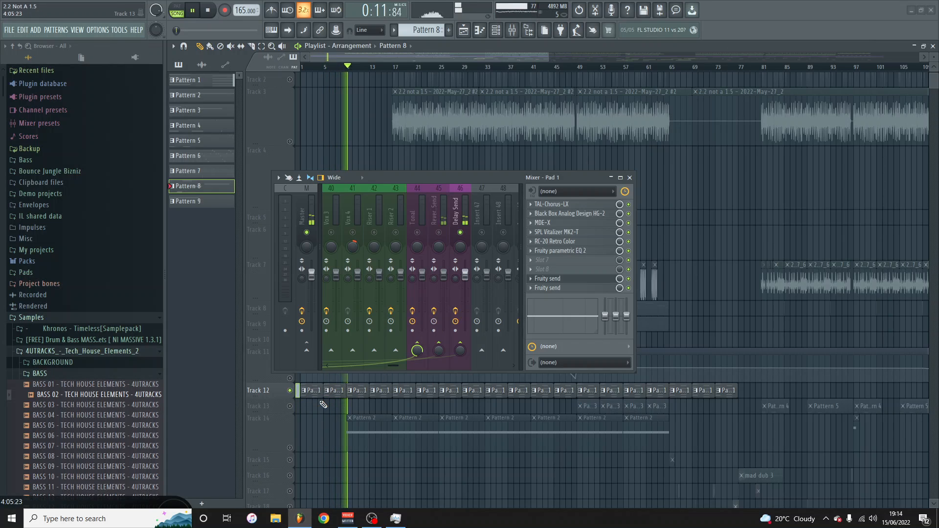
# Select Insert 51 in the mixer and enable all mixer tracks again, ending the Delay Send solo.
pyautogui.click(506, 211)
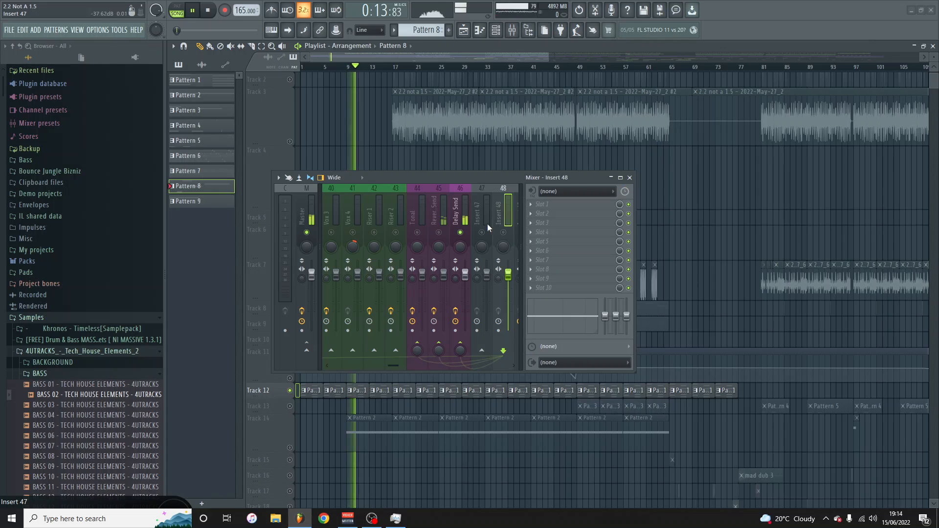
pyautogui.scroll(-3, 508, 208)
pyautogui.click(447, 211)
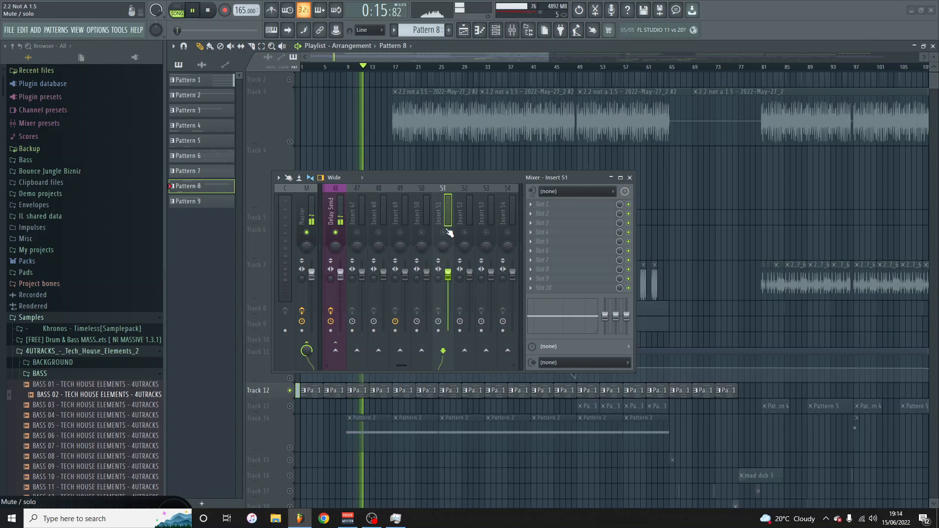
pyautogui.rightClick(443, 232)
pyautogui.rightClick(444, 232)
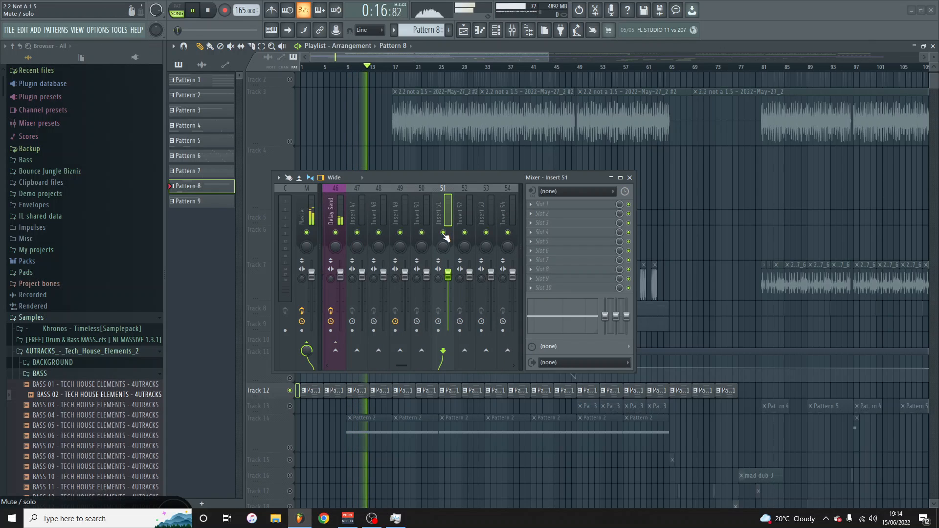
# Demonstrate a send from Insert 51 to Insert 52 at about 10%, remove the routing and stop playback.
pyautogui.click(465, 351)
pyautogui.moveTo(464, 349); pyautogui.dragTo(464, 381)
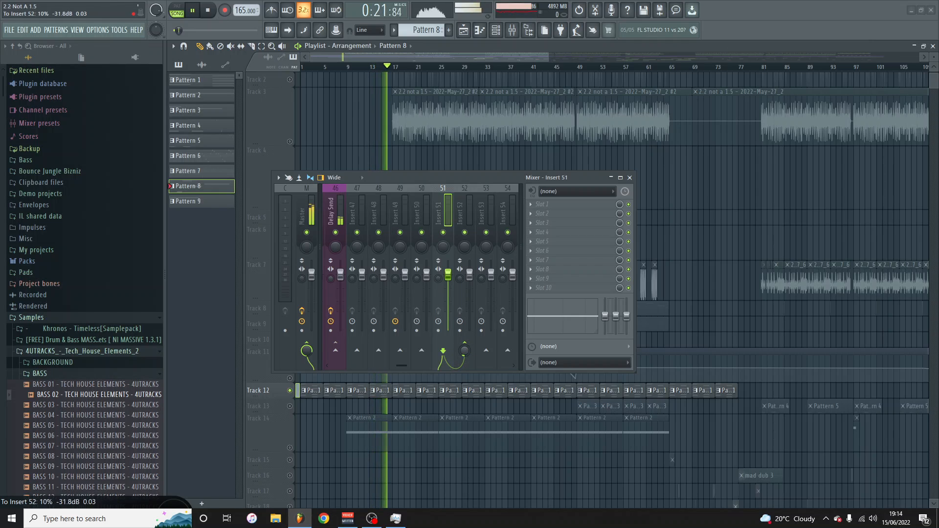
pyautogui.click(465, 350)
pyautogui.press('space')
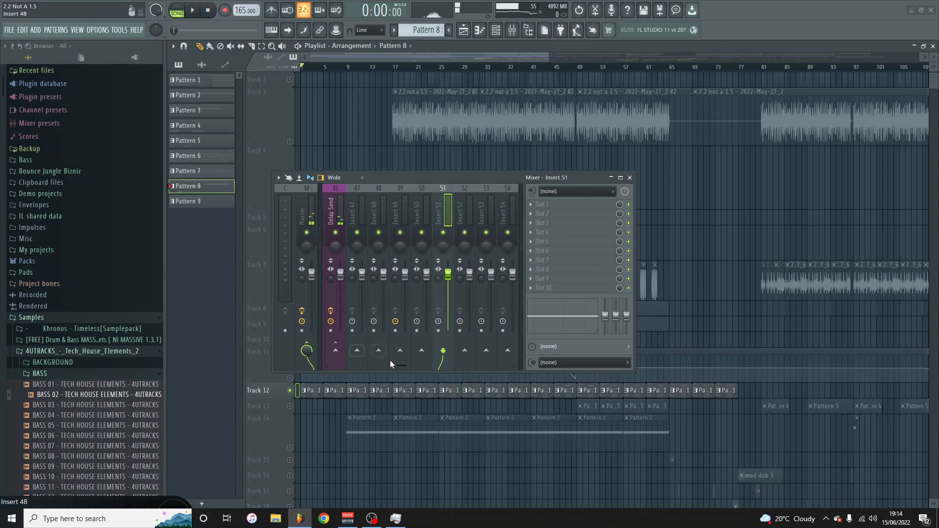
# Open the Reverb Send track's Fruity parametric EQ 2 and VerbSuite Classics to examine their settings.
pyautogui.scroll(10, 390, 362)
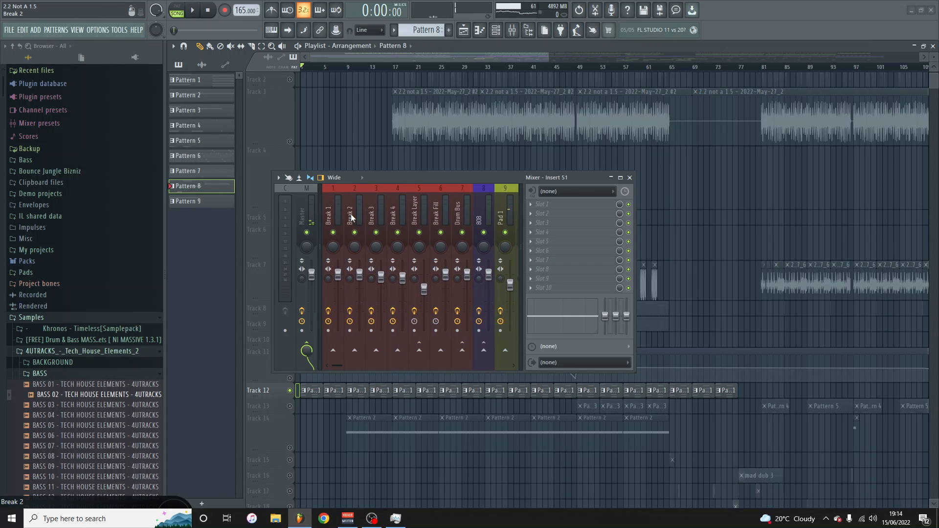
pyautogui.click(438, 218)
pyautogui.moveTo(438, 215); pyautogui.dragTo(416, 366)
pyautogui.click(551, 205)
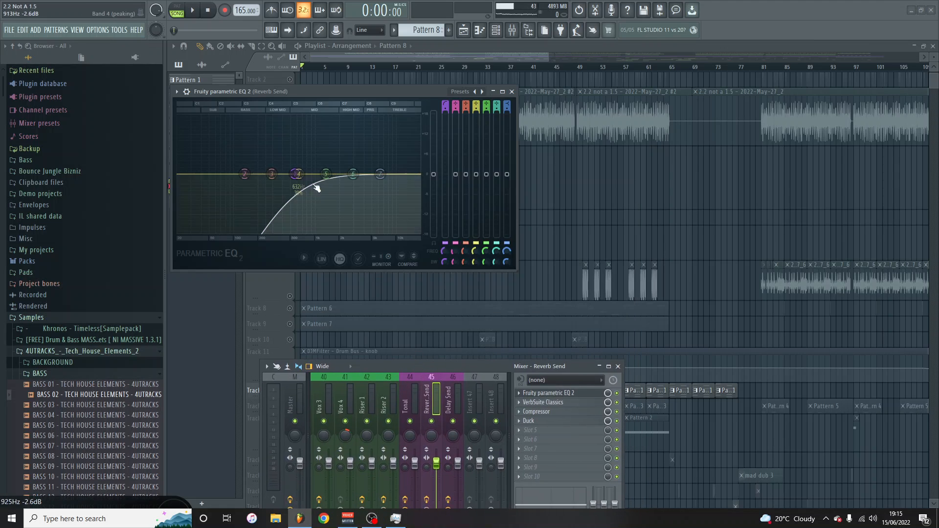
pyautogui.moveTo(468, 363); pyautogui.dragTo(478, 339)
pyautogui.click(535, 315)
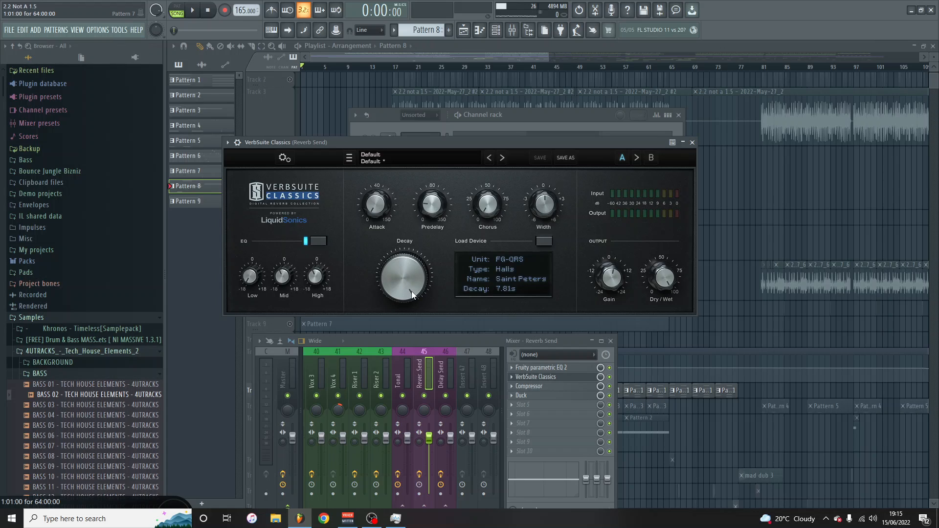
pyautogui.moveTo(410, 295)
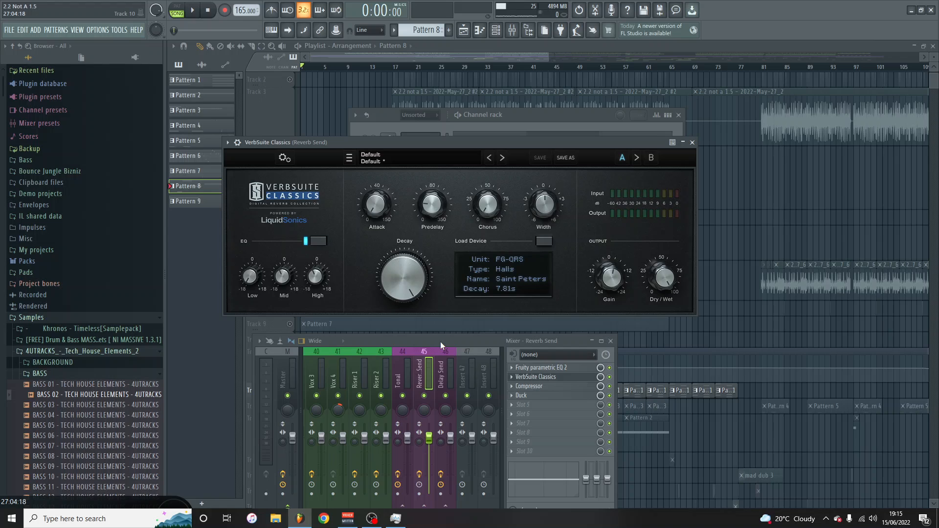
# Open the Reverb Send's Compressor and audition Track 12 from bar 1 and from bar 27.
pyautogui.moveTo(440, 341); pyautogui.dragTo(510, 243)
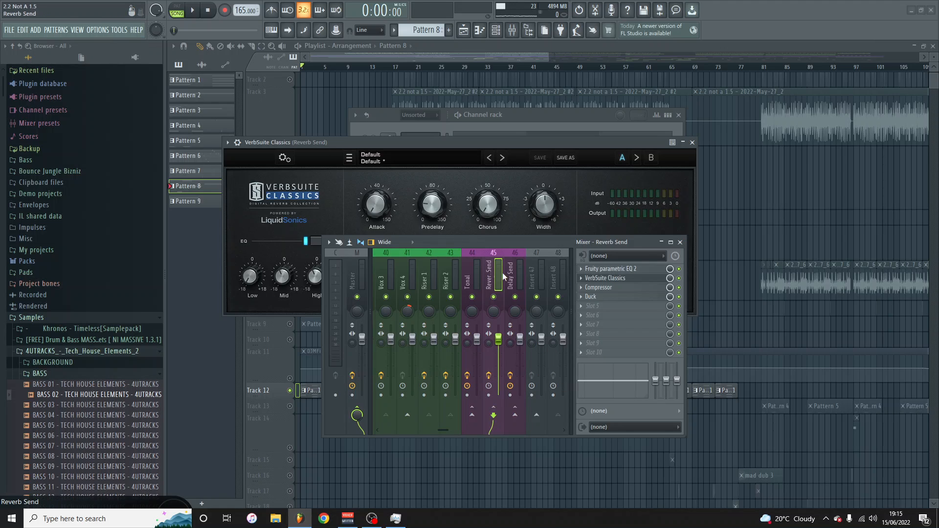
pyautogui.click(619, 288)
pyautogui.moveTo(483, 239); pyautogui.dragTo(662, 347)
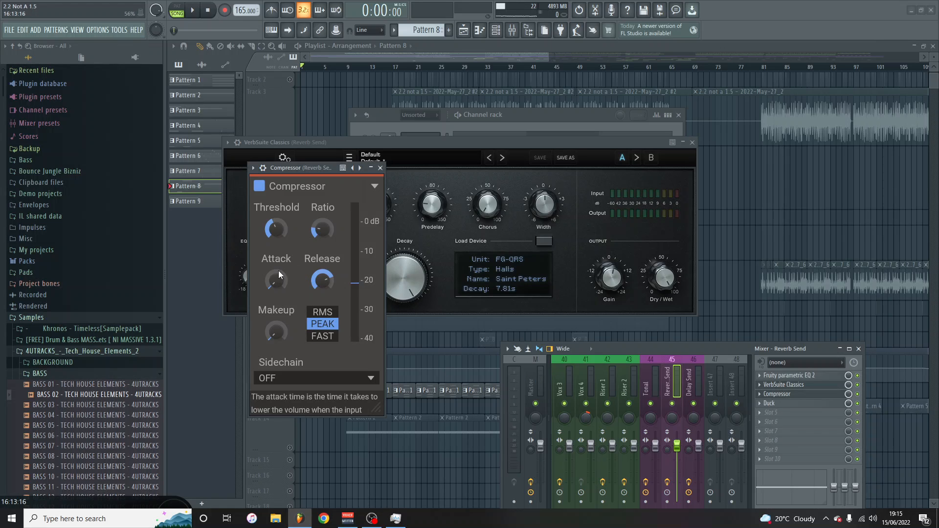
pyautogui.press('space')
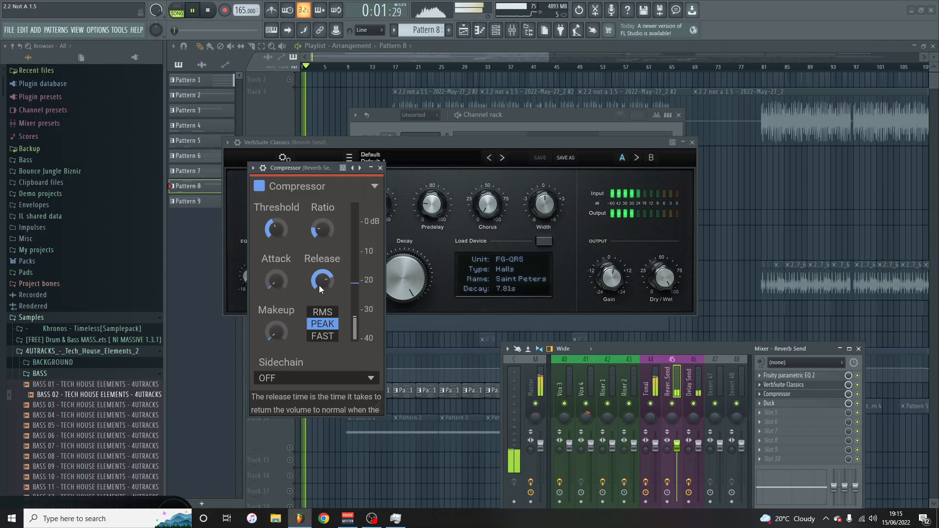
pyautogui.click(450, 68)
pyautogui.press('space')
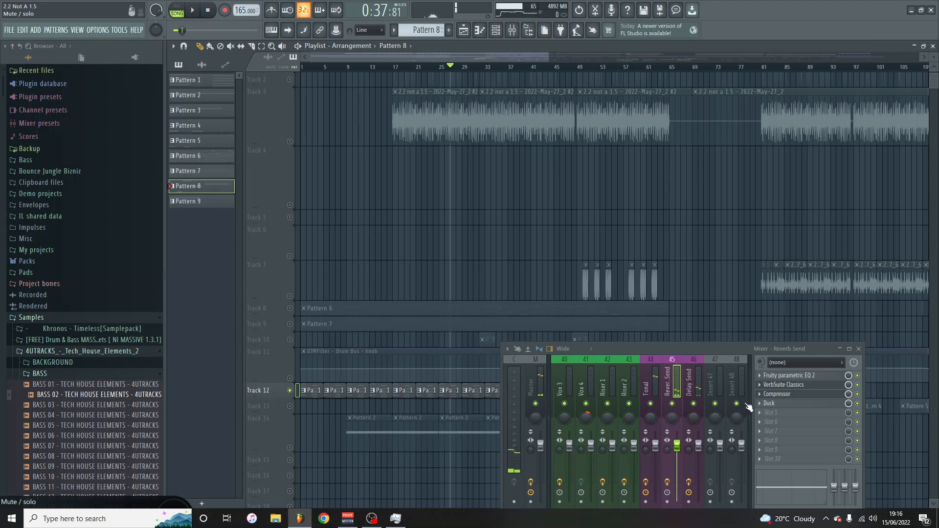
# Select the Delay Send mixer track and view the curve of its Fruity parametric EQ 2.
pyautogui.moveTo(709, 351); pyautogui.dragTo(555, 224)
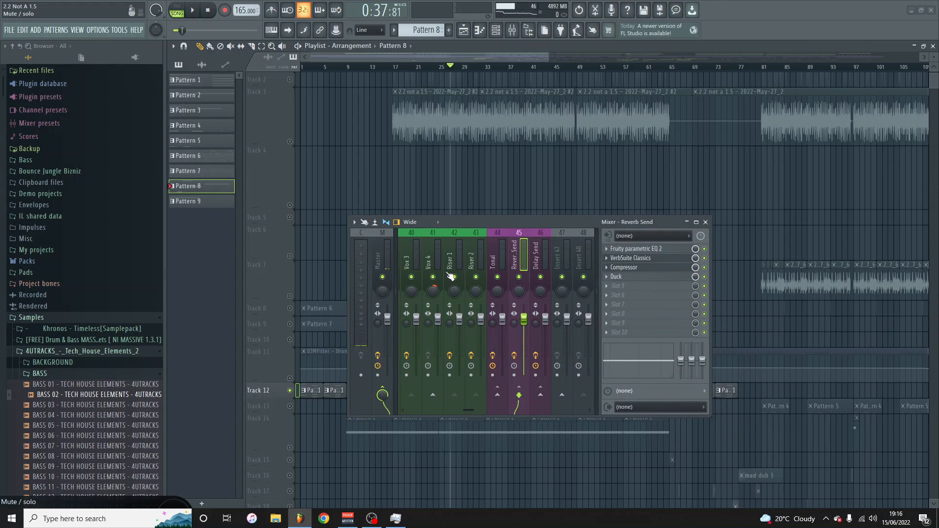
pyautogui.click(538, 258)
pyautogui.click(641, 249)
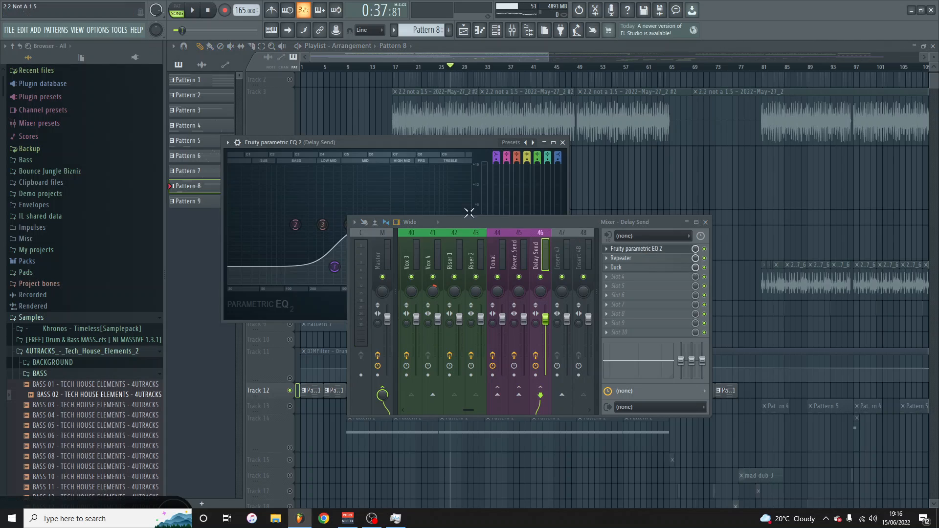
pyautogui.moveTo(450, 225); pyautogui.dragTo(454, 343)
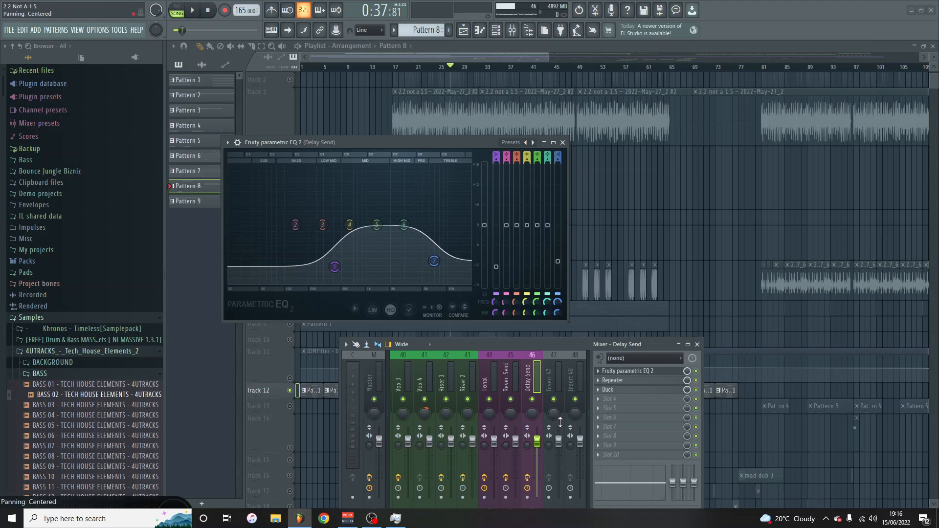
# Open the Delay Send's Repeater and view its list of delay models, keeping Digital 42.
pyautogui.click(638, 381)
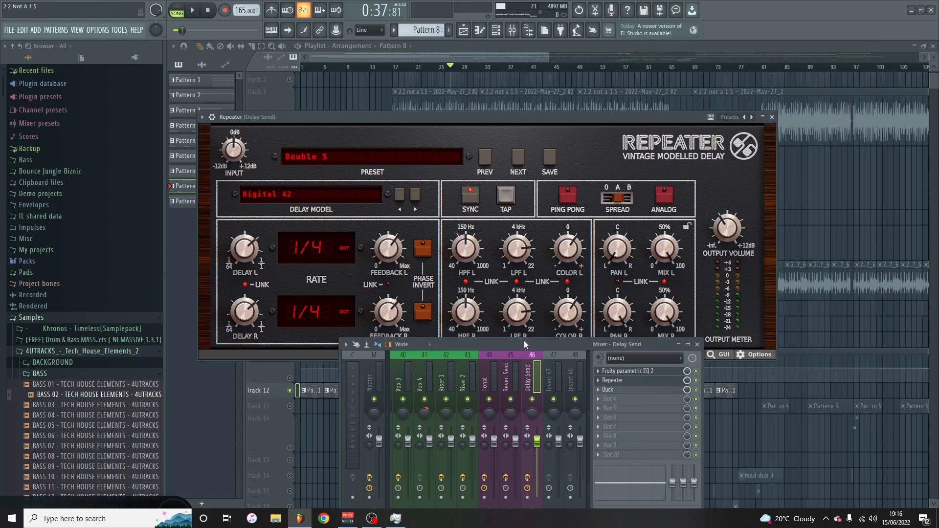
pyautogui.moveTo(524, 340); pyautogui.dragTo(517, 387)
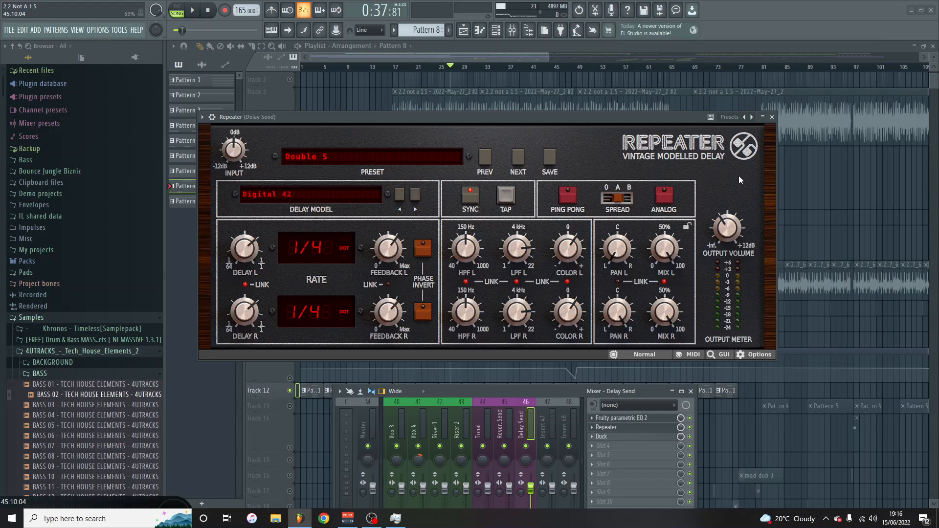
pyautogui.click(321, 197)
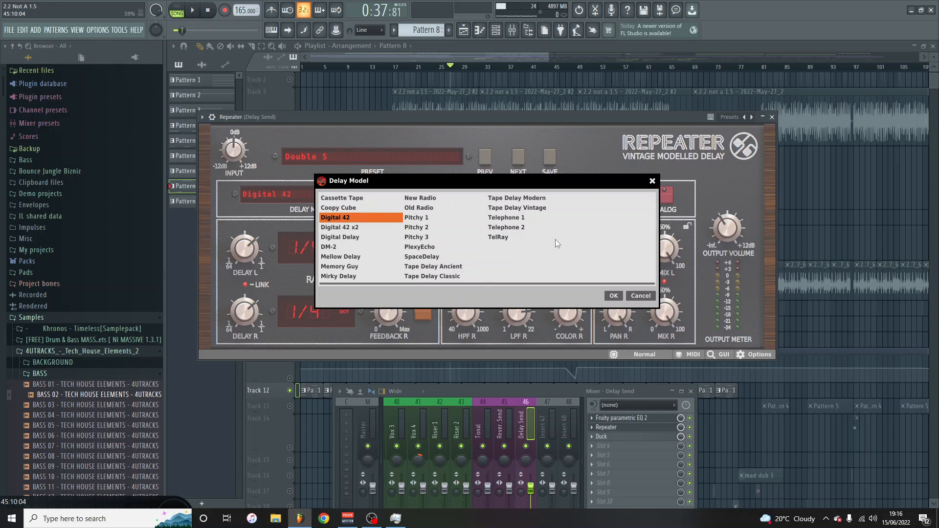
pyautogui.click(649, 297)
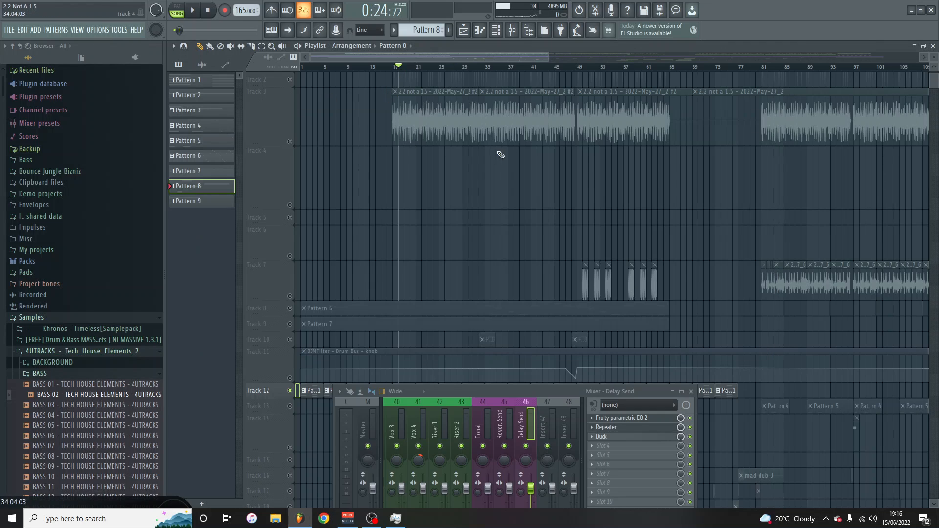
# Solo Track 15 in the playlist and play its clip from bar 65.
pyautogui.scroll(-5, 501, 154)
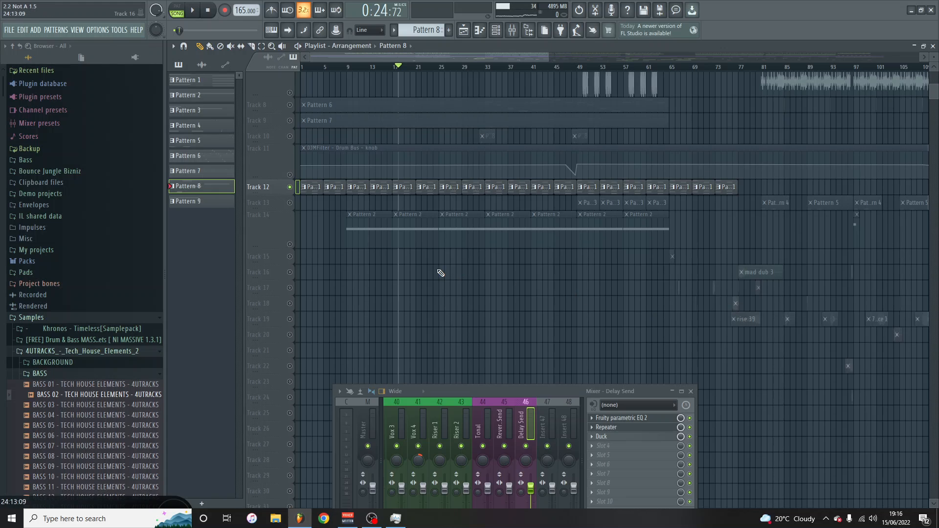
pyautogui.click(294, 257)
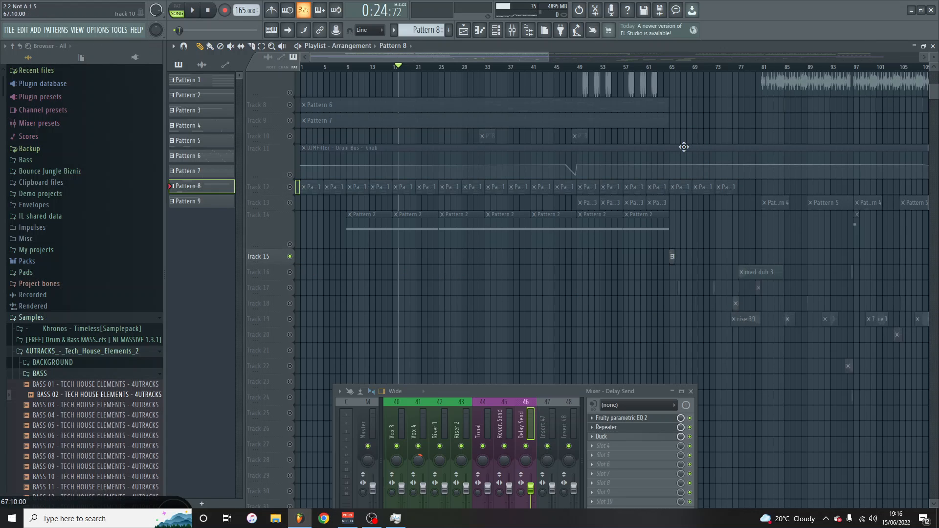
pyautogui.click(672, 67)
pyautogui.press('space')
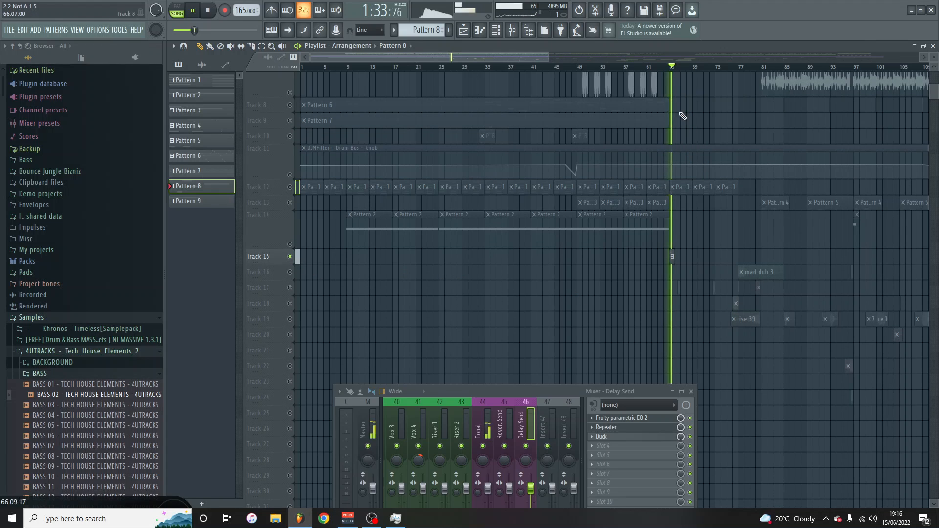
pyautogui.press('space')
# Solo Track 17 in the playlist and audition its effect clips from bar 66.
pyautogui.click(283, 288)
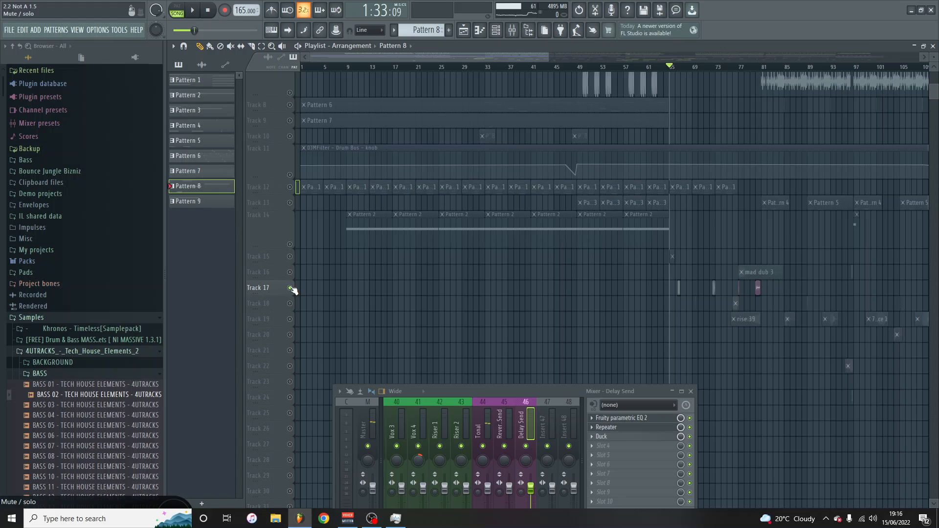
pyautogui.click(685, 68)
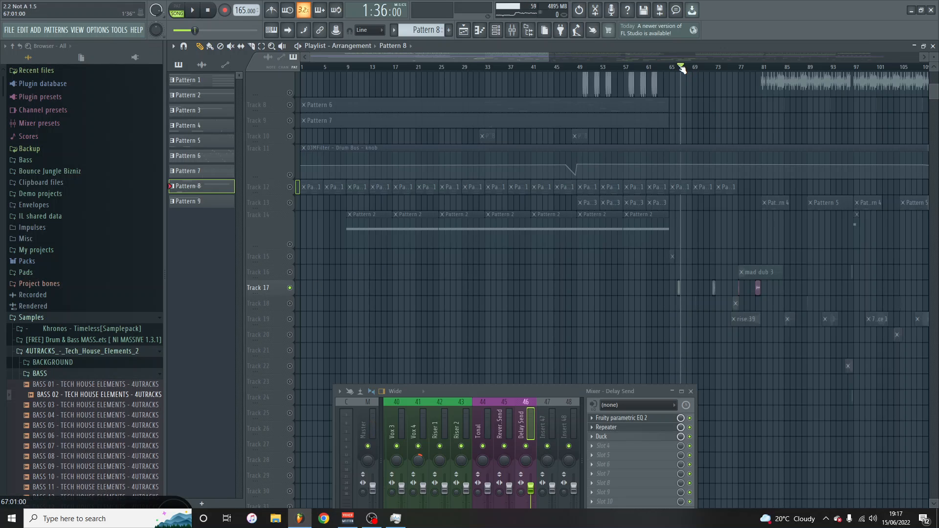
pyautogui.click(679, 69)
pyautogui.press('space')
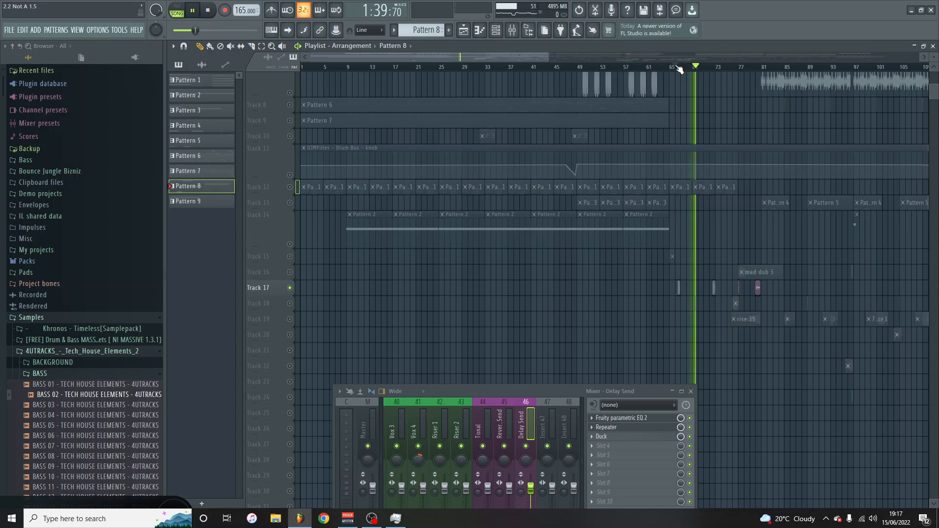
pyautogui.press('space')
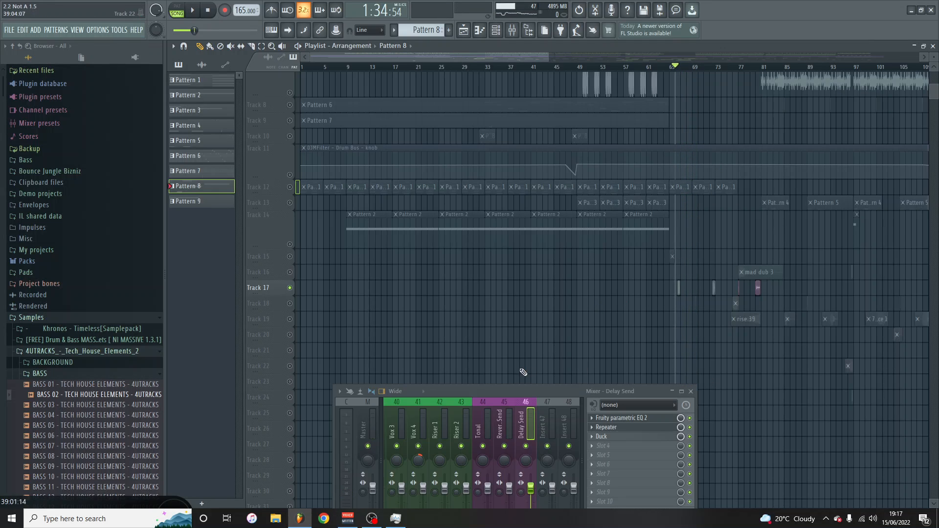
# Unsolo Track 17 to re-enable all playlist tracks, and select the FX 12 track in the mixer.
pyautogui.moveTo(520, 389); pyautogui.dragTo(461, 346)
pyautogui.rightClick(290, 288)
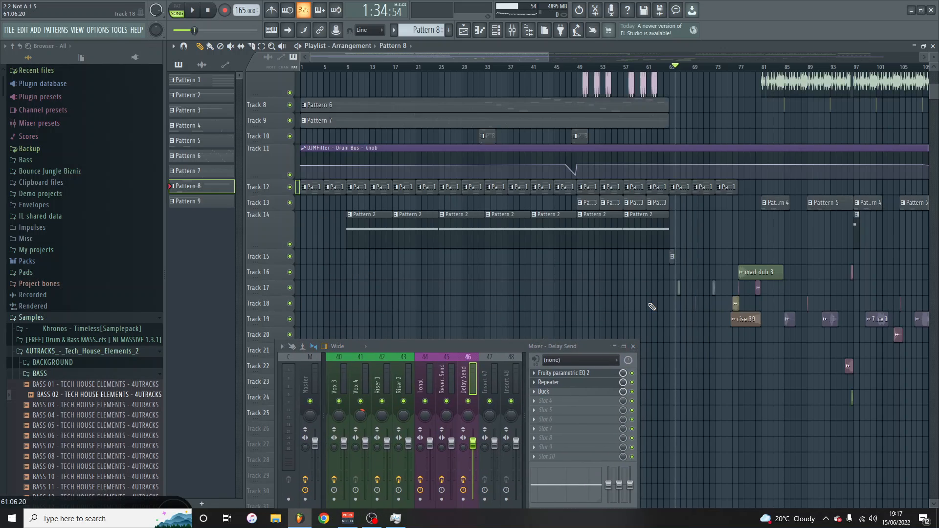
pyautogui.scroll(16, 350, 374)
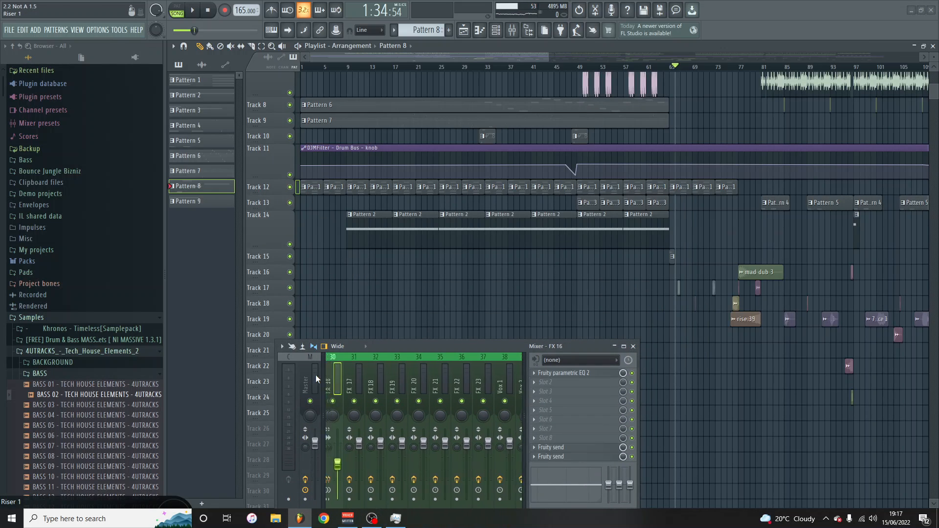
pyautogui.moveTo(434, 375); pyautogui.dragTo(345, 377)
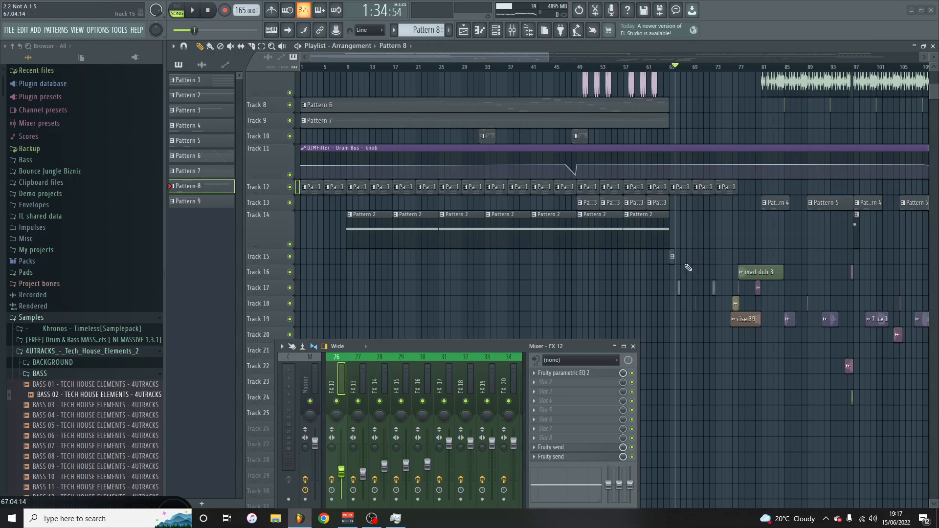
# Minimize the mixer window and bring the playlist's FX tracks from about bar 53 to 150 into view.
pyautogui.scroll(-1, 787, 312)
pyautogui.scroll(-3, 789, 315)
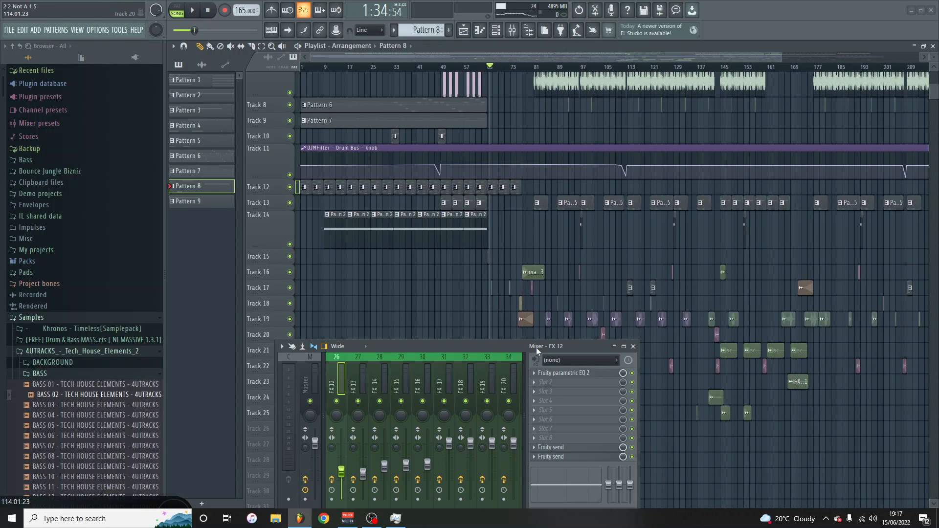
pyautogui.click(624, 347)
pyautogui.scroll(4, 606, 357)
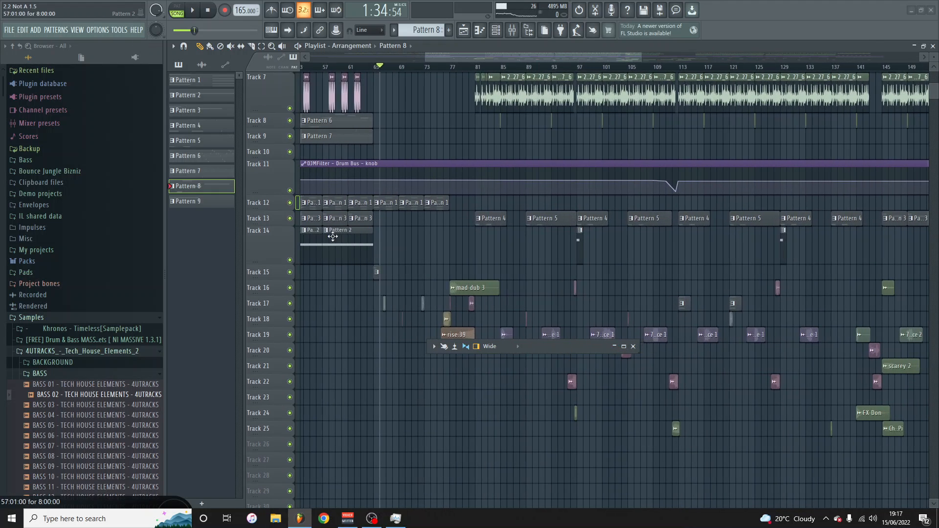
# Solo Track 17 and play it from bar 66, stopping and re-enabling all playlist tracks at the end.
pyautogui.click(387, 69)
pyautogui.click(383, 69)
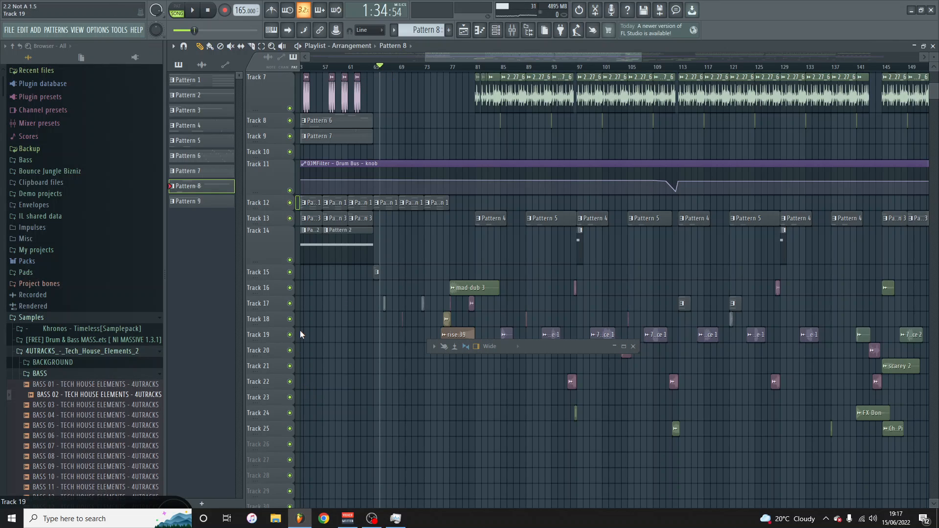
pyautogui.rightClick(290, 304)
pyautogui.press('space')
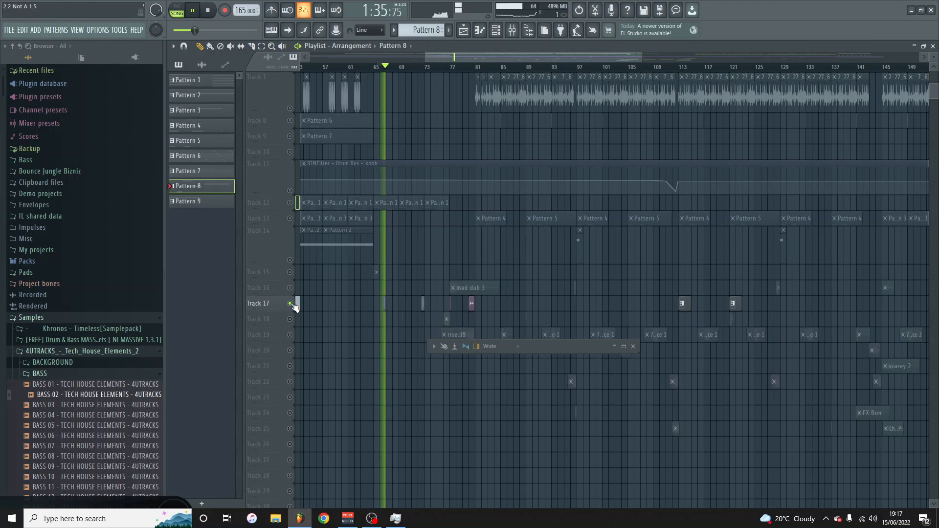
pyautogui.press('space')
pyautogui.rightClick(291, 303)
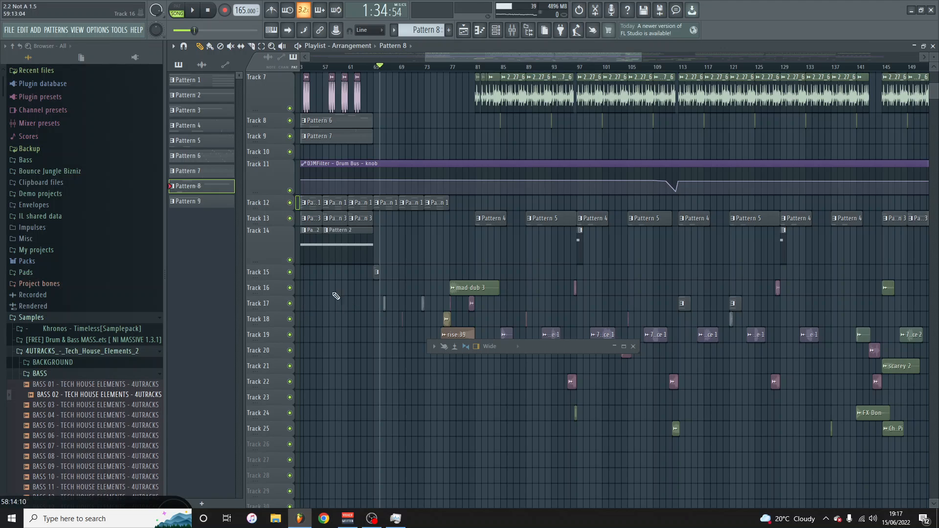
# Play the full arrangement from bar 77 to audition the FX clips after the intro, and stop playback around bar 80.
pyautogui.scroll(1, 455, 88)
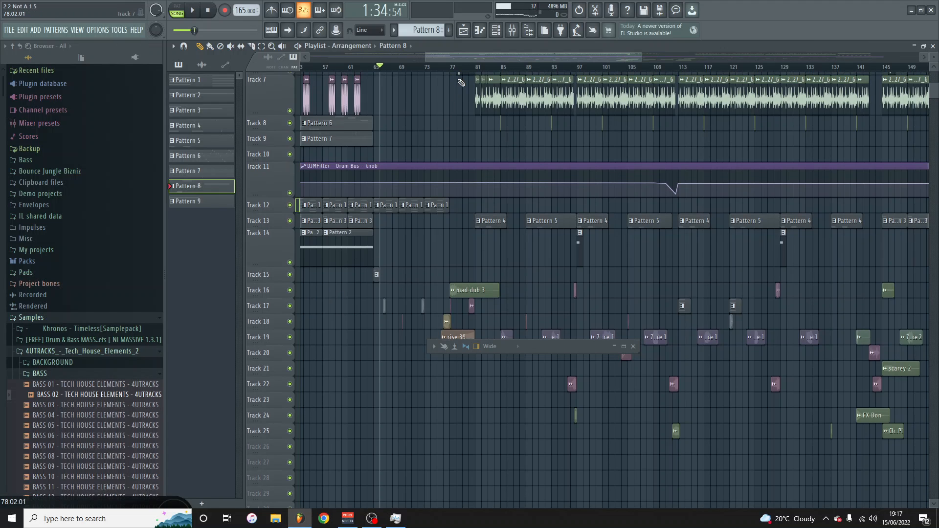
pyautogui.scroll(2, 462, 80)
pyautogui.click(451, 66)
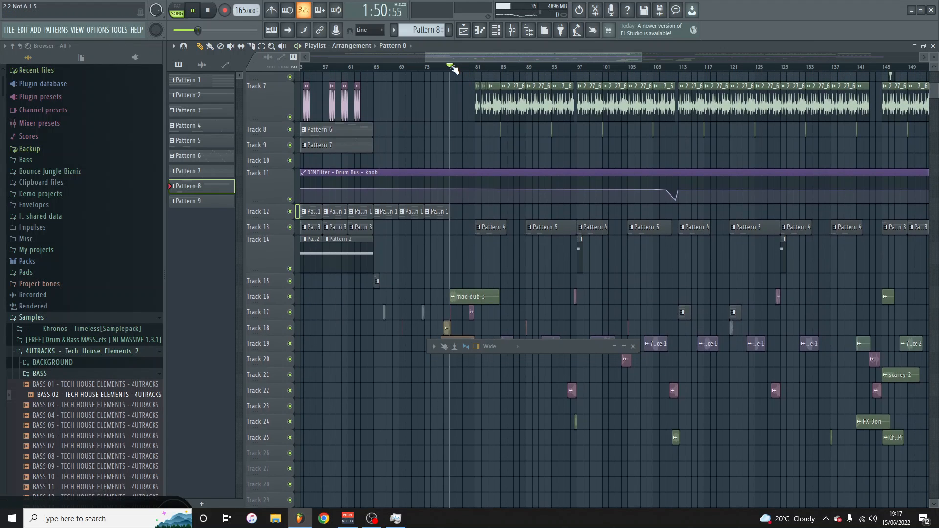
pyautogui.scroll(-4, 567, 281)
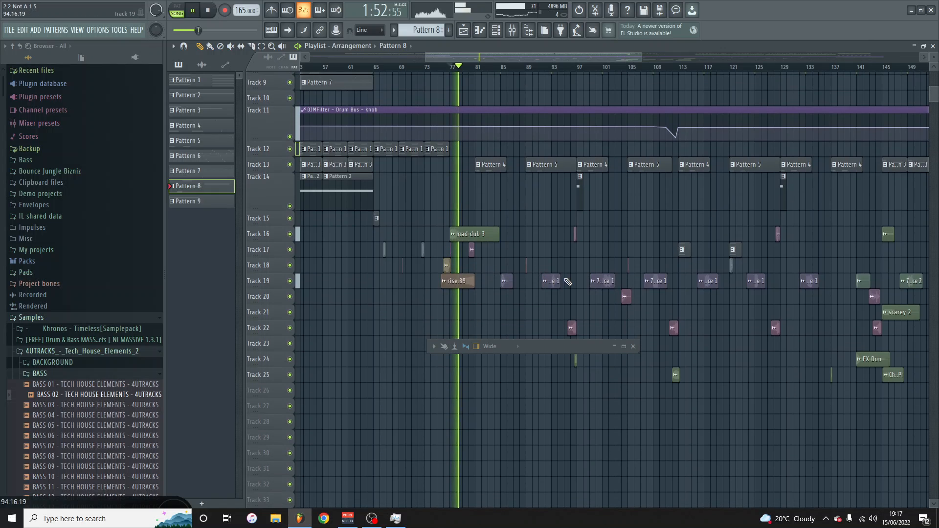
pyautogui.keyDown('ctrl'); pyautogui.scroll(5, 552, 313); pyautogui.keyUp('ctrl')
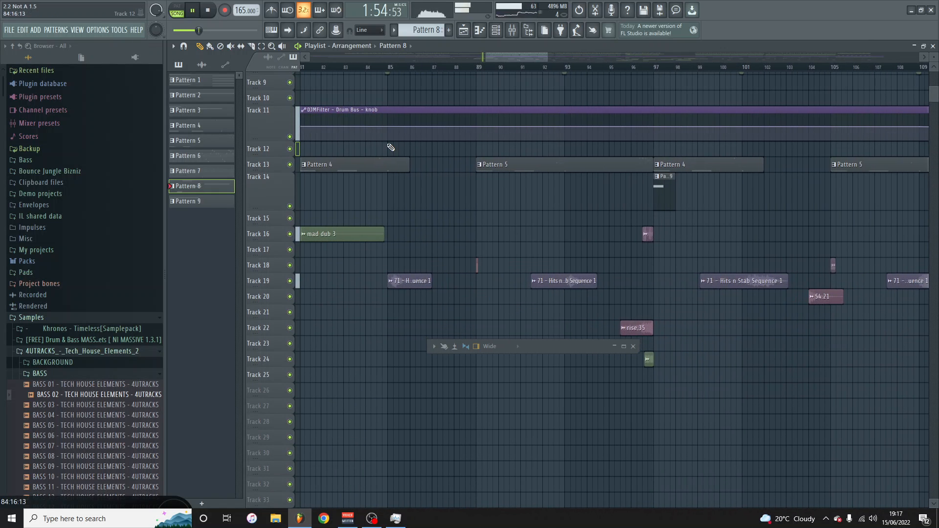
pyautogui.press('space')
# Solo Track 19 in the playlist and play its hits and stab sequence clips from bar 85.
pyautogui.moveTo(488, 58); pyautogui.dragTo(465, 62)
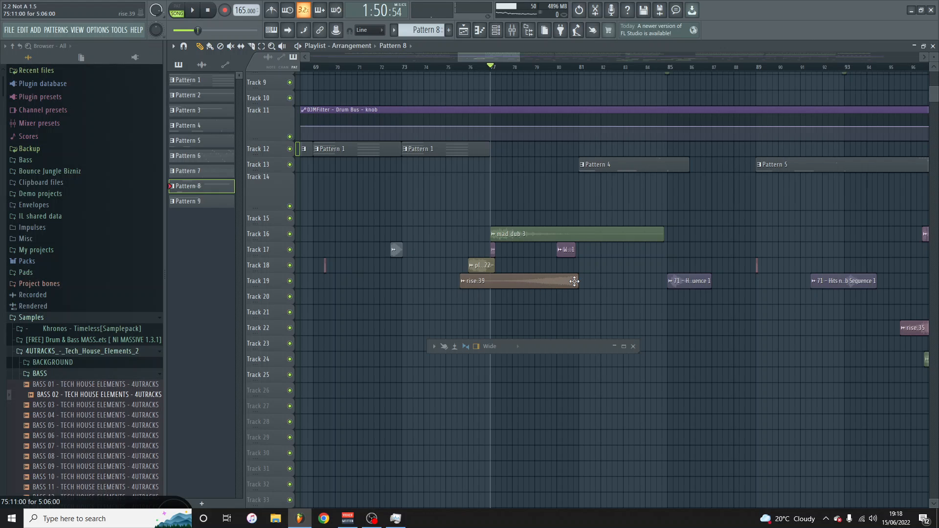
pyautogui.keyDown('ctrl'); pyautogui.scroll(-10, 574, 281); pyautogui.keyUp('ctrl')
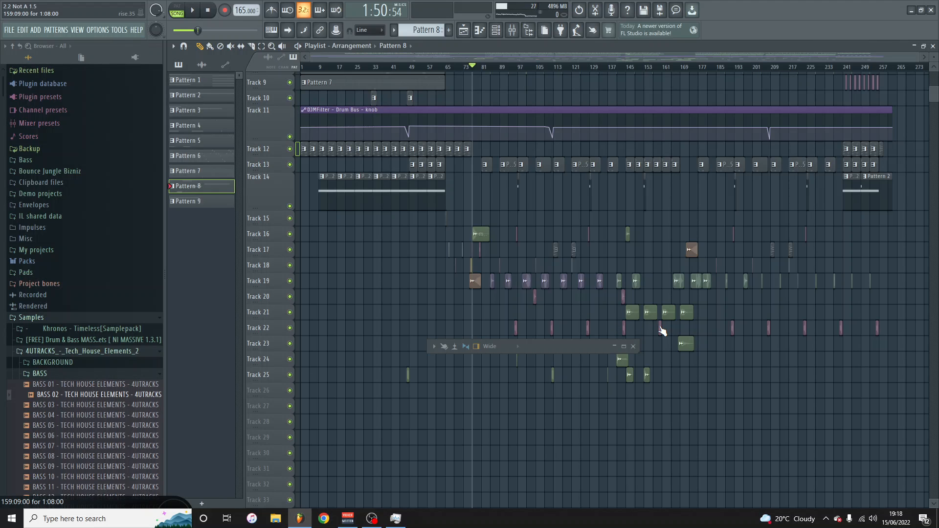
pyautogui.scroll(3, 662, 332)
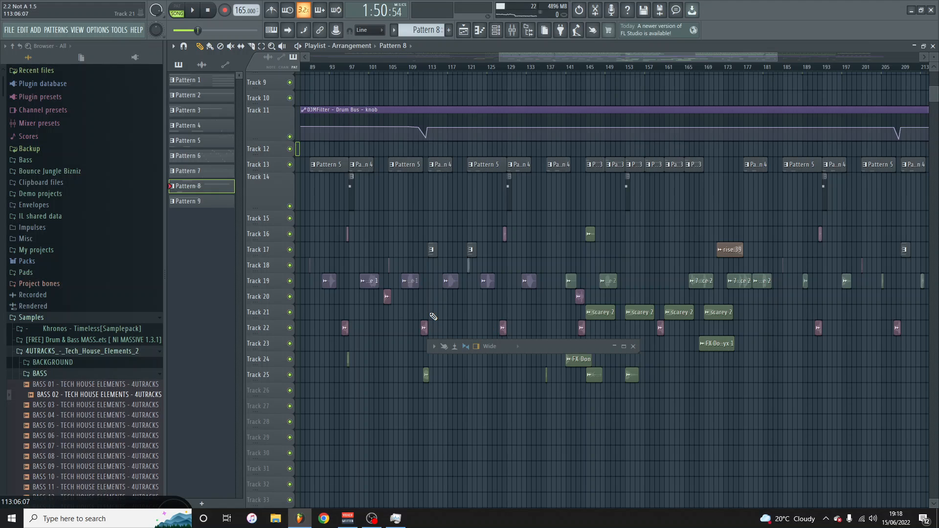
pyautogui.scroll(3, 433, 317)
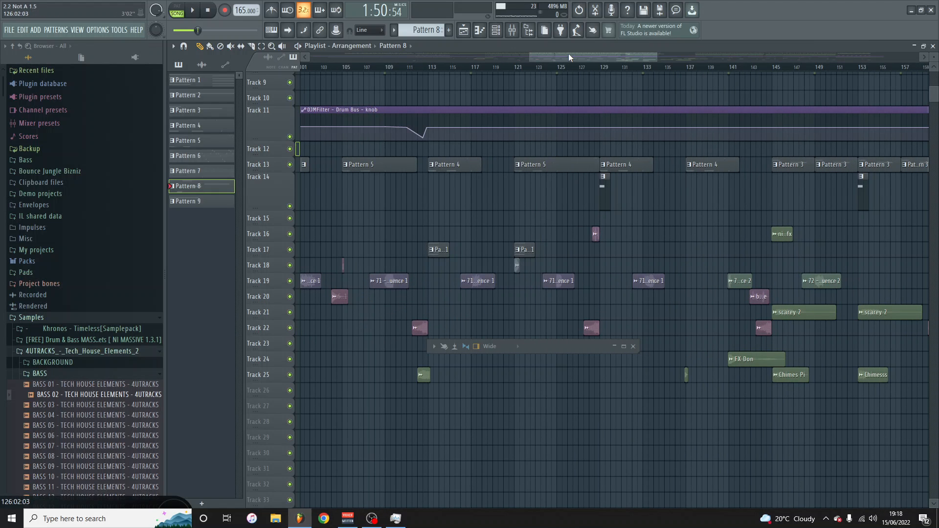
pyautogui.moveTo(568, 54); pyautogui.dragTo(504, 76)
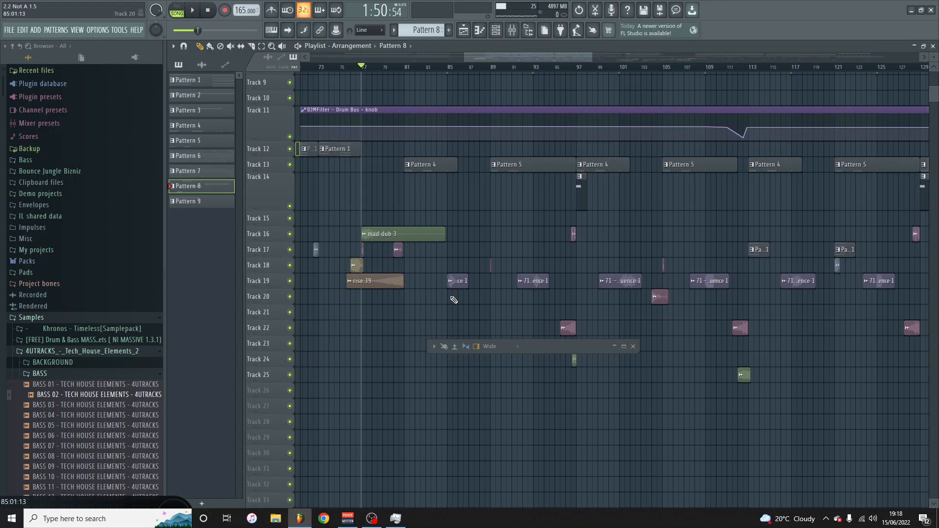
pyautogui.click(448, 67)
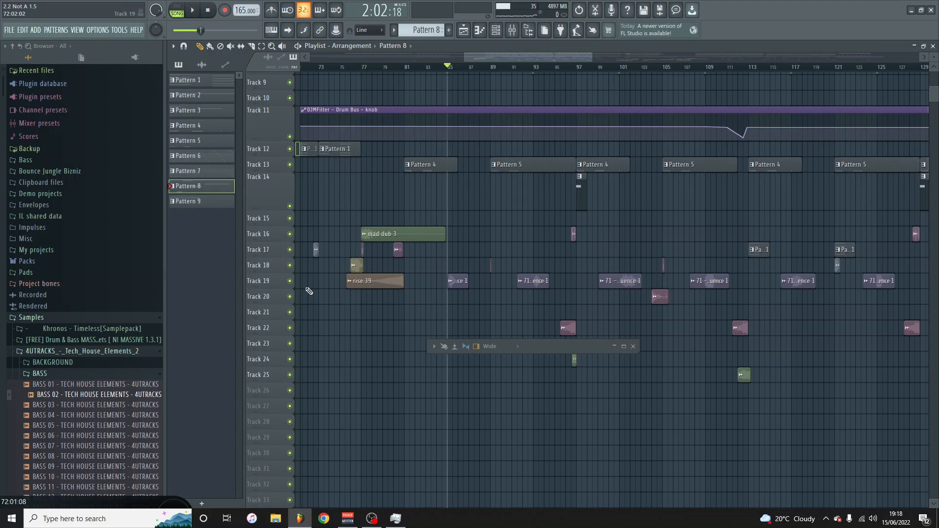
pyautogui.rightClick(289, 281)
pyautogui.press('space')
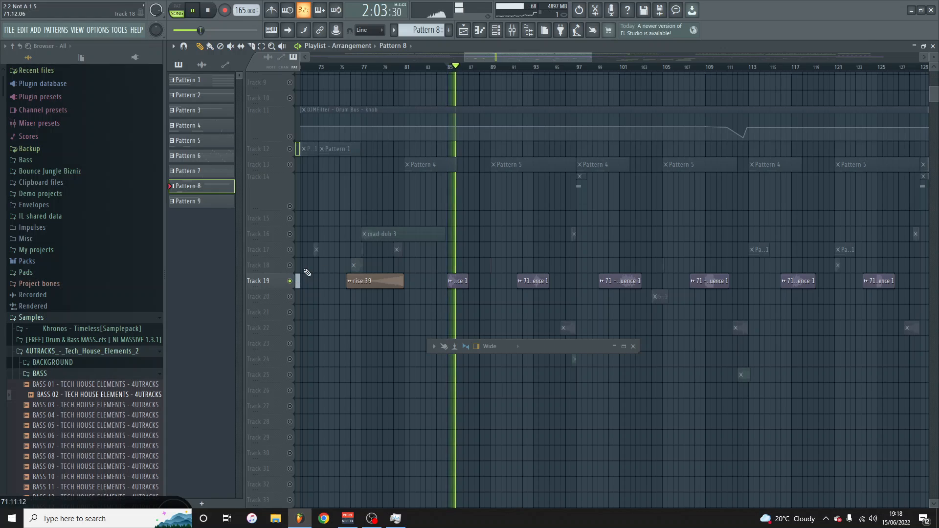
# Enable Tracks 18, 21, 16, 22 and 24 alongside Track 19 during playback, and close the minimized floating window.
pyautogui.click(290, 265)
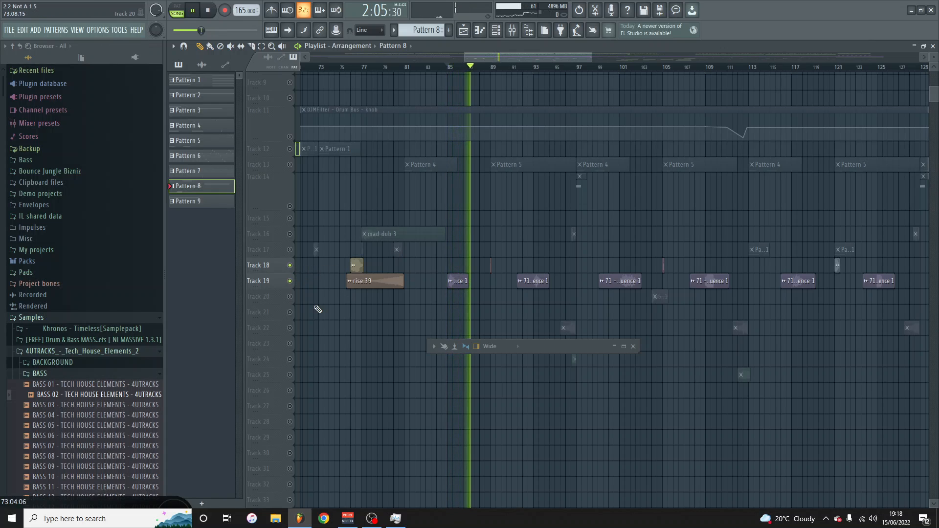
pyautogui.click(290, 312)
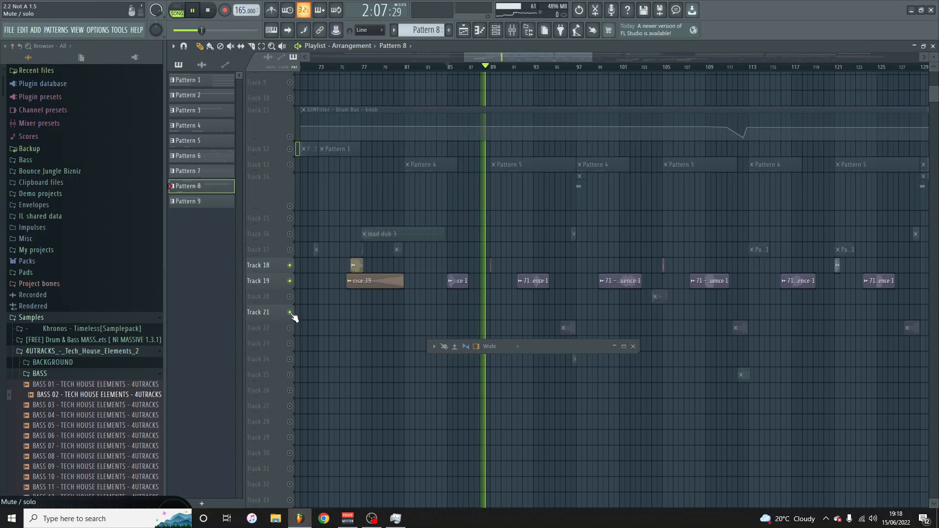
pyautogui.click(290, 234)
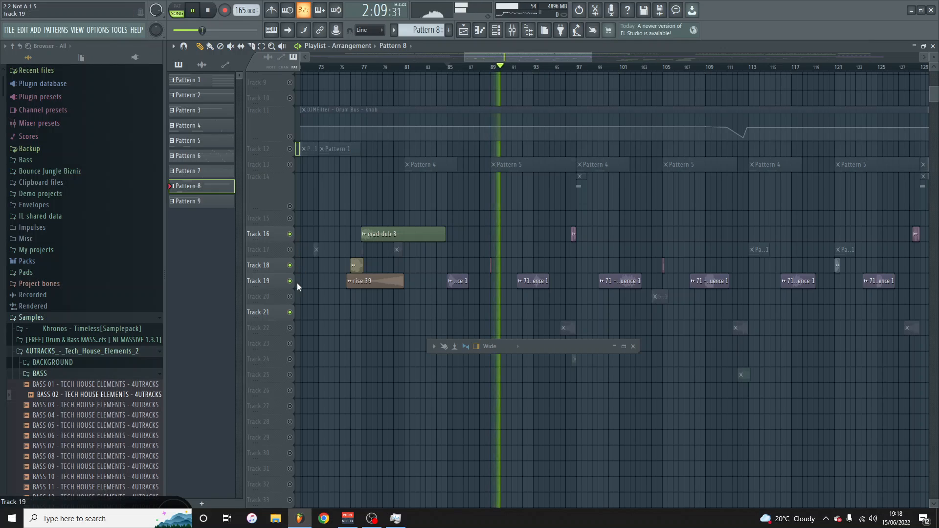
pyautogui.click(290, 327)
pyautogui.click(290, 359)
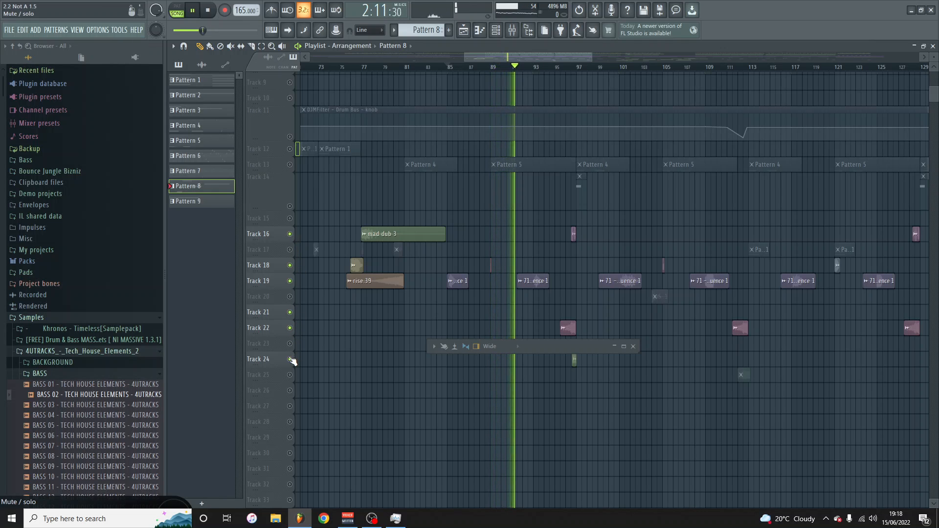
pyautogui.scroll(-2, 336, 382)
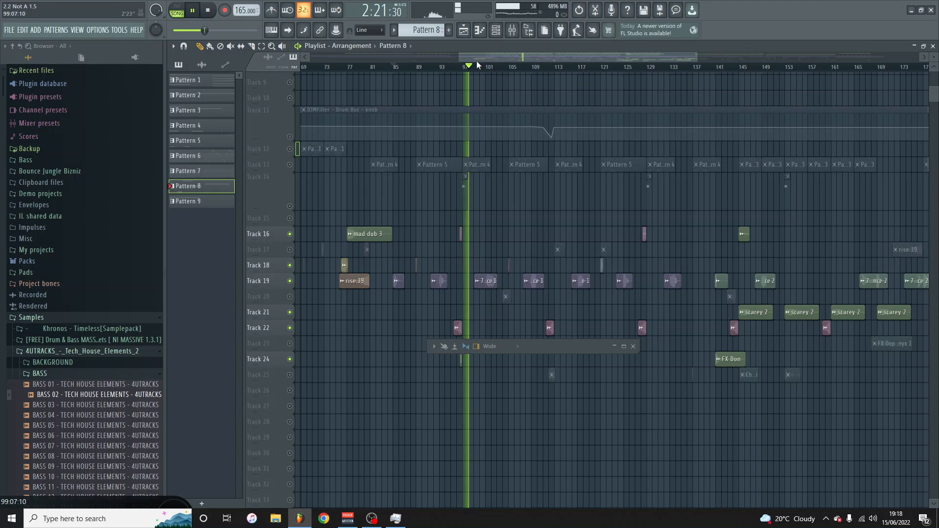
pyautogui.click(632, 346)
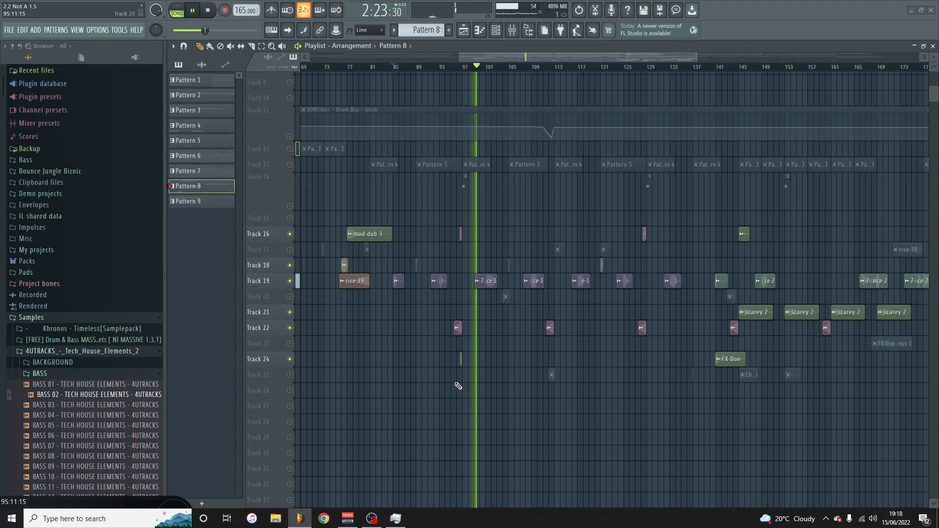
# Solo Track 24, extend the BDK Check it out yo clip at both ends, and audition the longer version from bar 96.
pyautogui.scroll(8, 458, 386)
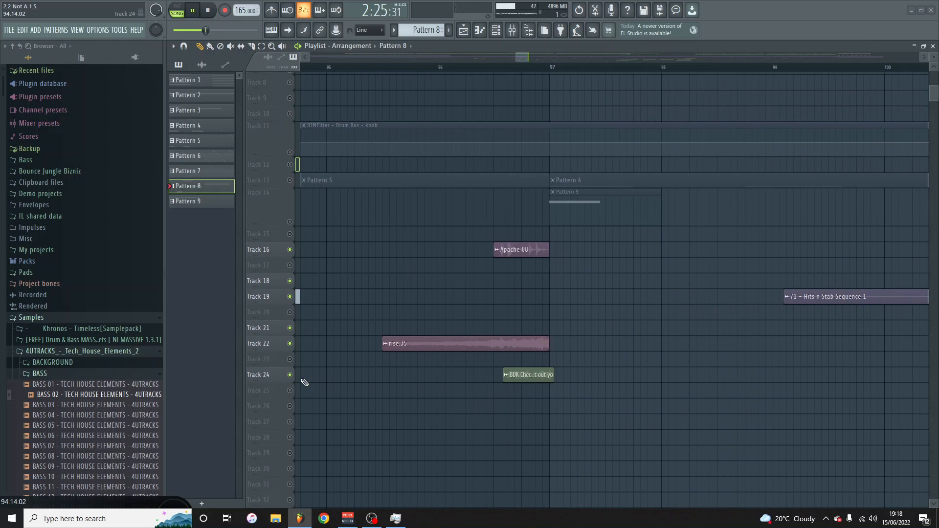
pyautogui.rightClick(290, 375)
pyautogui.moveTo(506, 377); pyautogui.dragTo(461, 375)
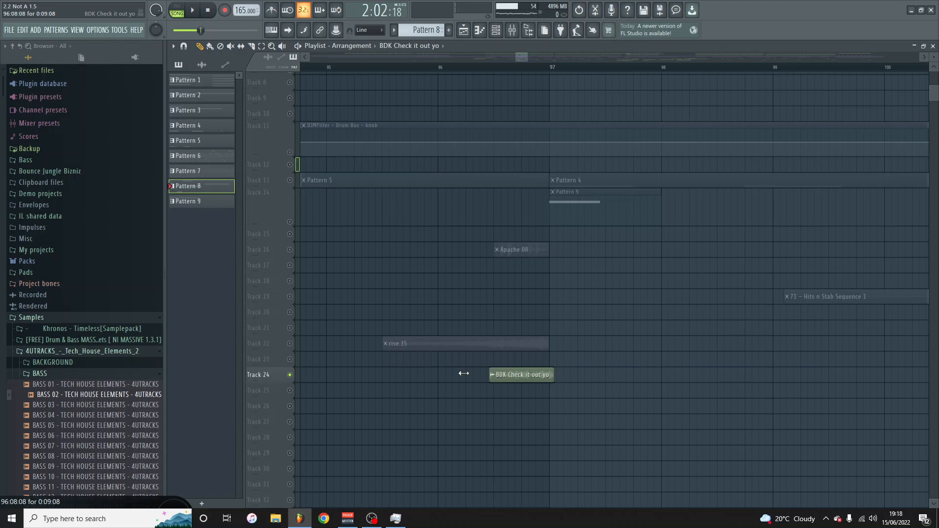
pyautogui.moveTo(550, 372); pyautogui.dragTo(596, 374)
pyautogui.click(487, 67)
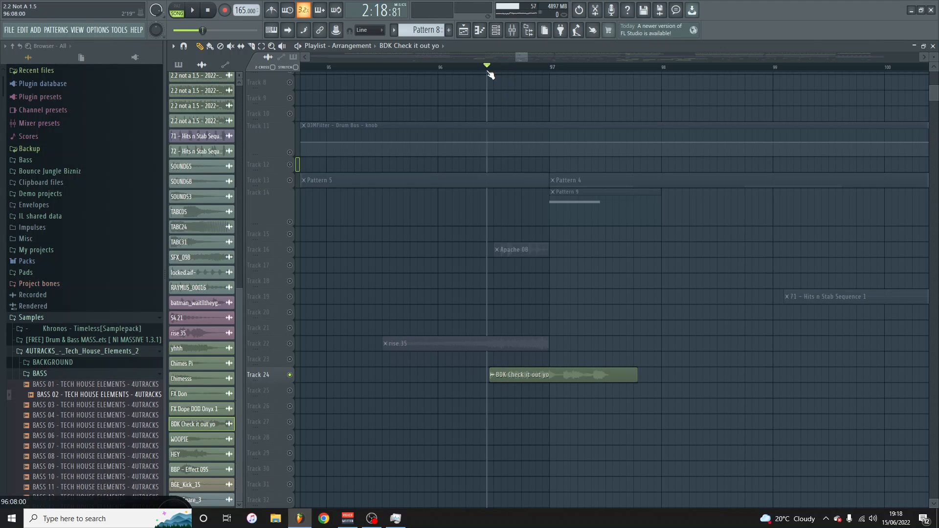
pyautogui.press('space')
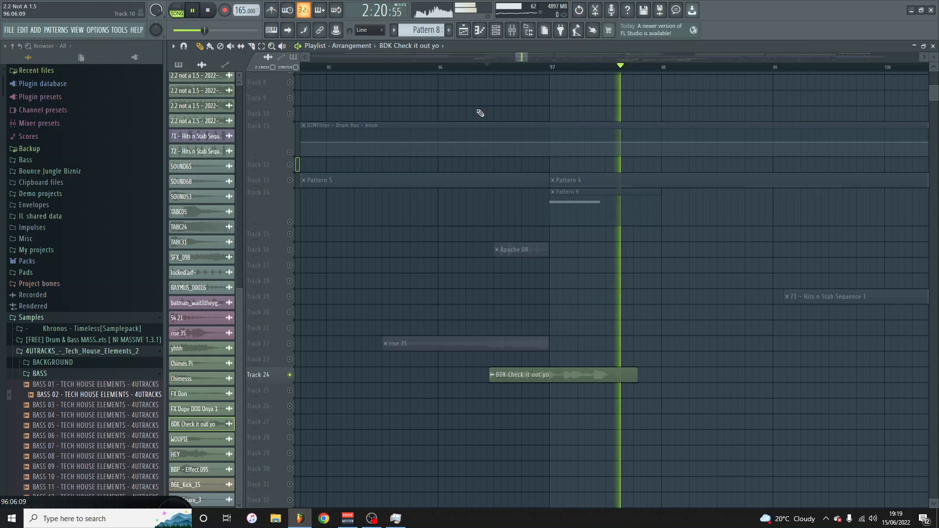
pyautogui.press('space')
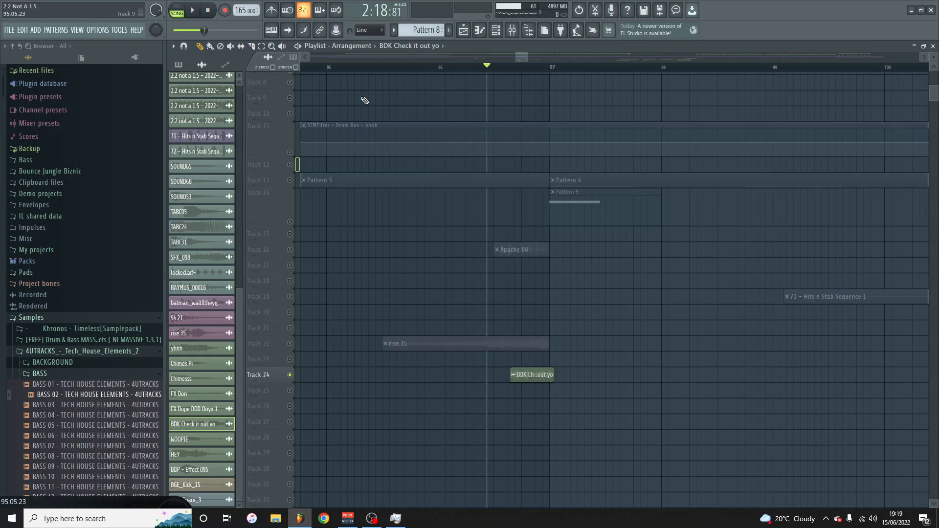
# Audition the shortened BDK Check it out yo clip on Track 24 from bar 96 and stop playback.
pyautogui.press('space')
pyautogui.press('space')
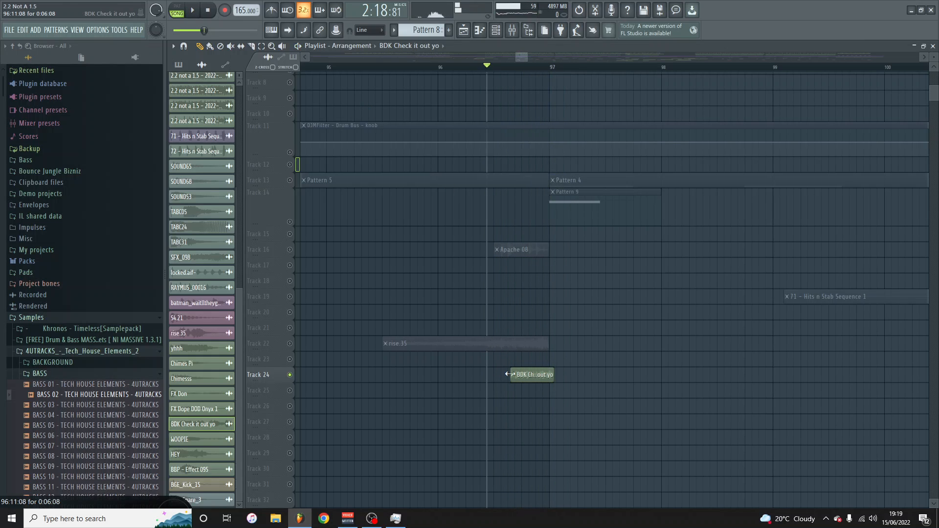
pyautogui.press('space')
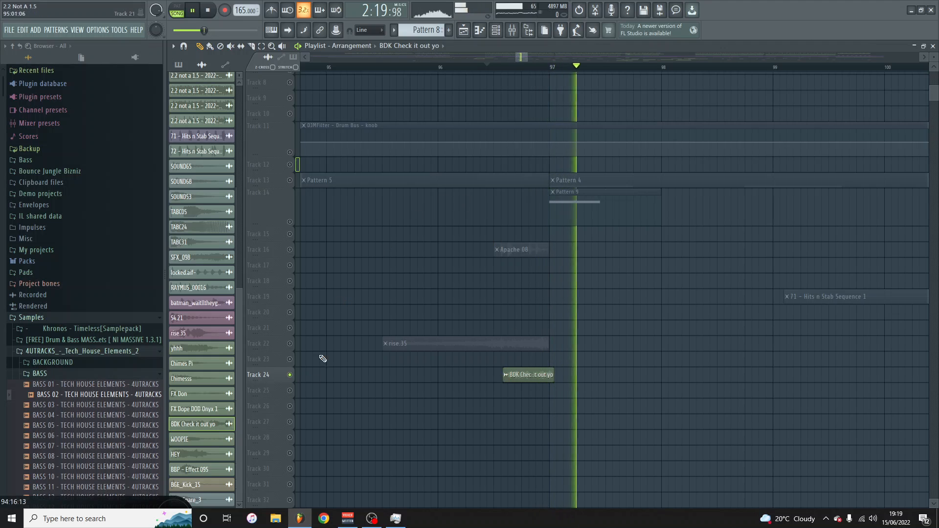
pyautogui.press('space')
# Re-enable all playlist tracks and play the transition from bar 96 into bar 97 in full context.
pyautogui.rightClick(289, 390)
pyautogui.rightClick(290, 390)
pyautogui.press('space')
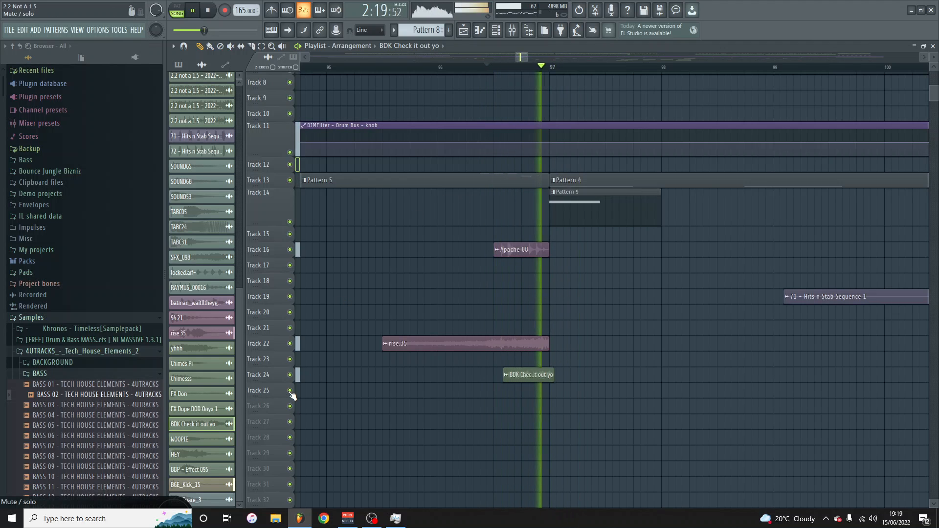
pyautogui.press('space')
# Solo Track 20 in the playlist and play its effect clip from bar 104.
pyautogui.scroll(-5, 465, 319)
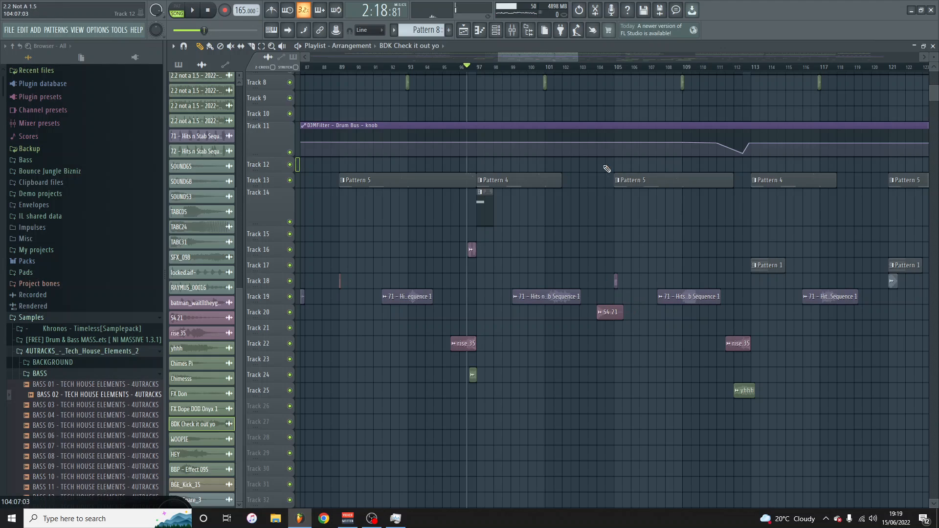
pyautogui.click(597, 69)
pyautogui.rightClick(290, 312)
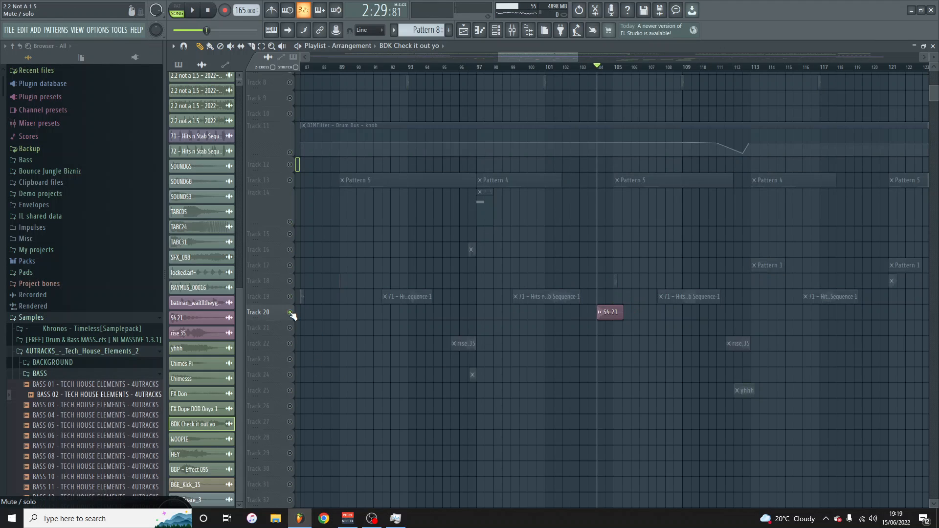
pyautogui.press('space')
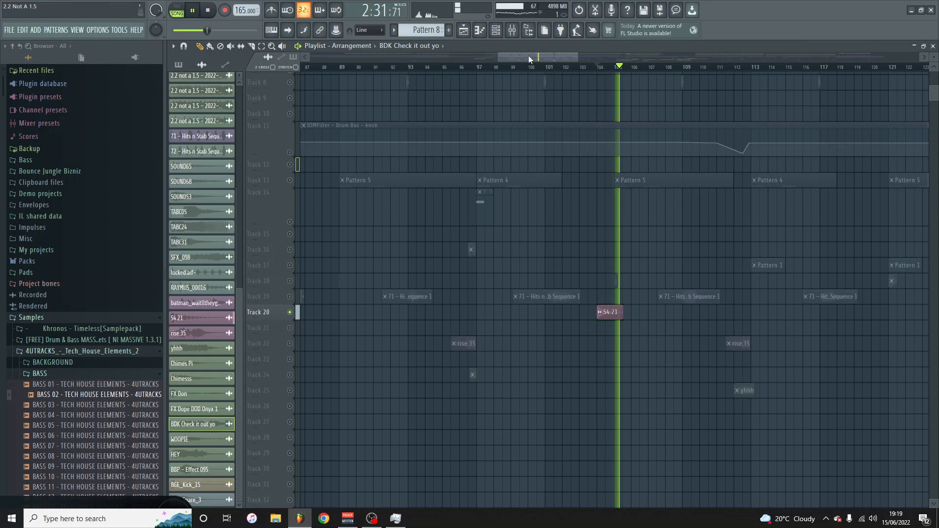
# Enable Tracks 19, 25 and 22 alongside Track 20 while auditioning the section after bar 105, and stop playback.
pyautogui.moveTo(530, 56); pyautogui.dragTo(565, 55)
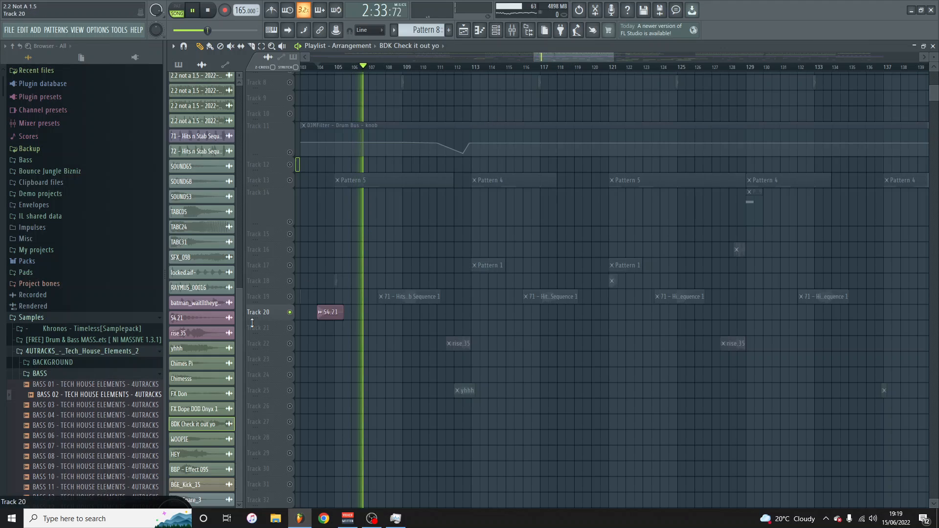
pyautogui.click(289, 296)
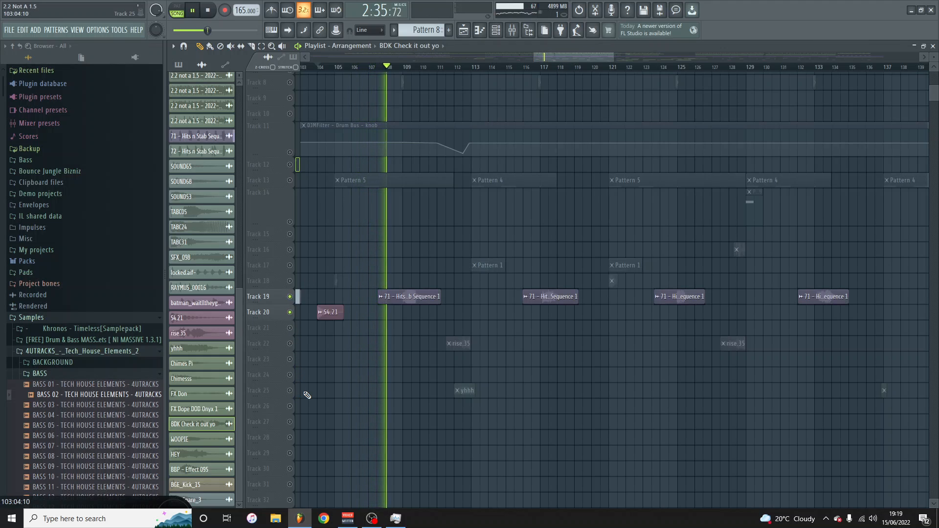
pyautogui.click(289, 390)
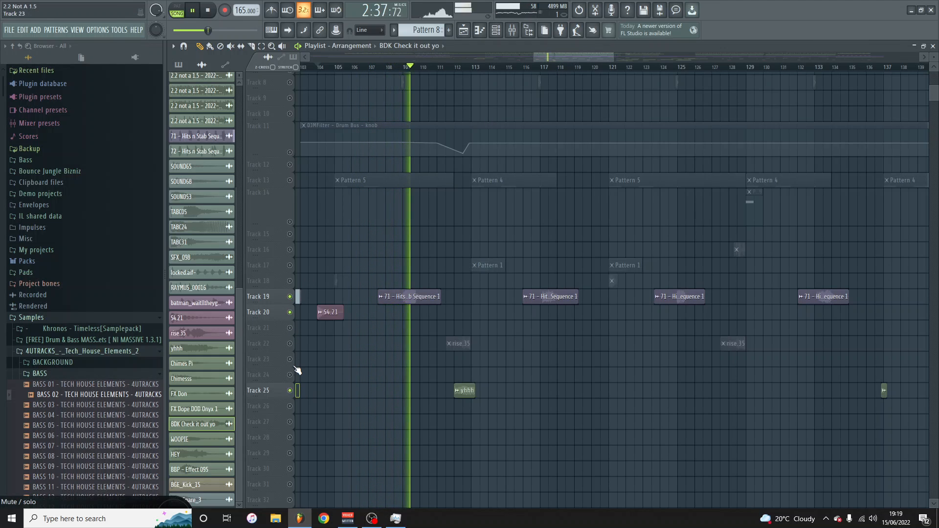
pyautogui.click(290, 343)
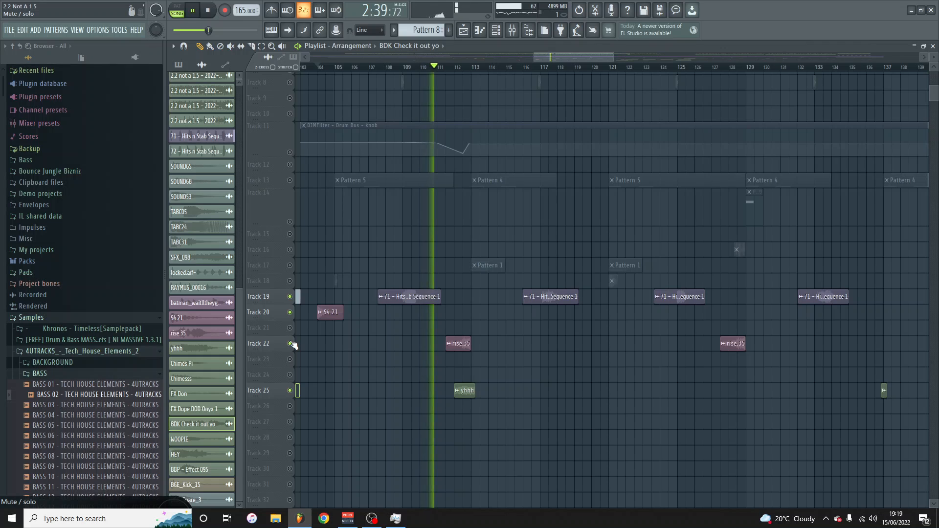
pyautogui.press('space')
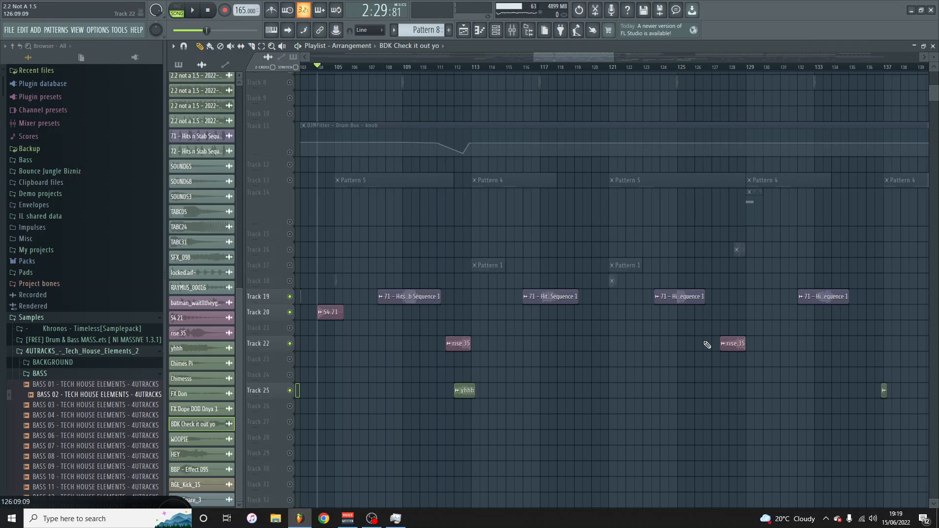
# Enable Tracks 21, 23 and 24 in the playlist, then play the active FX tracks from bar 141 and stop playback.
pyautogui.scroll(-6, 707, 343)
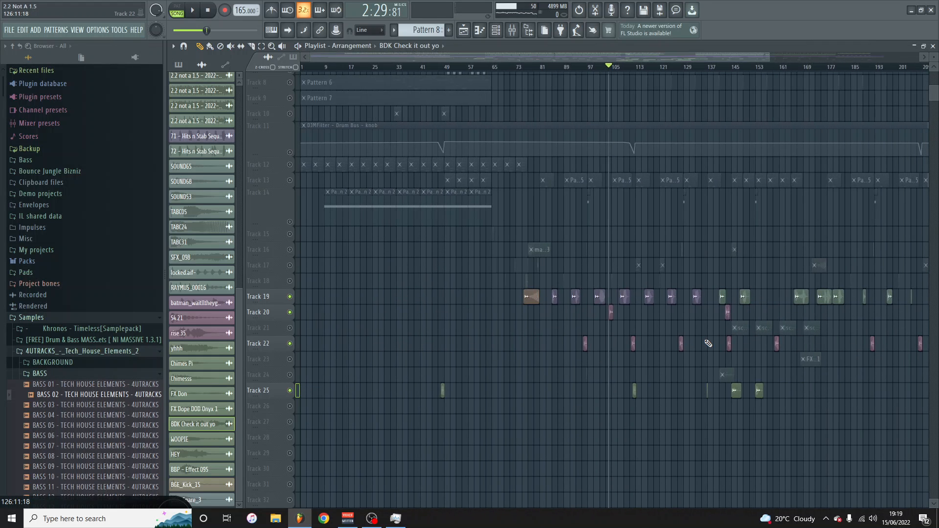
pyautogui.click(290, 327)
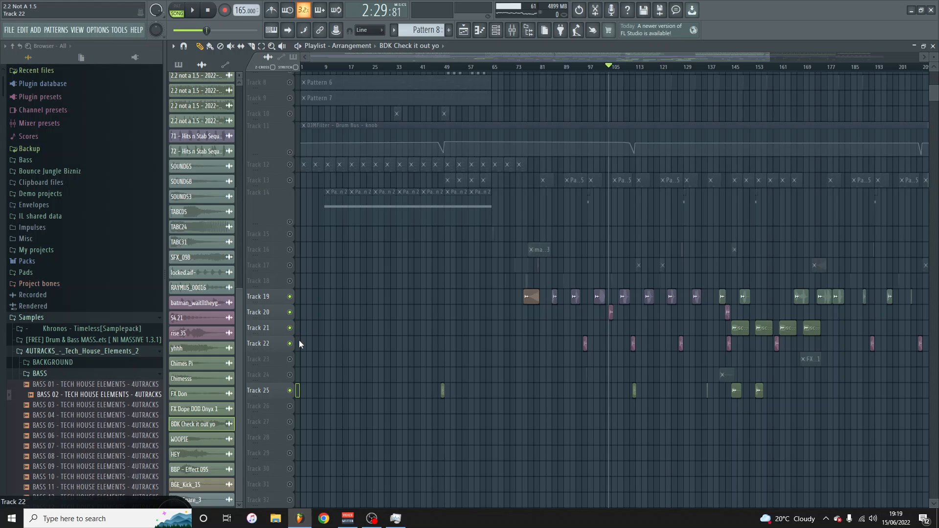
pyautogui.click(289, 359)
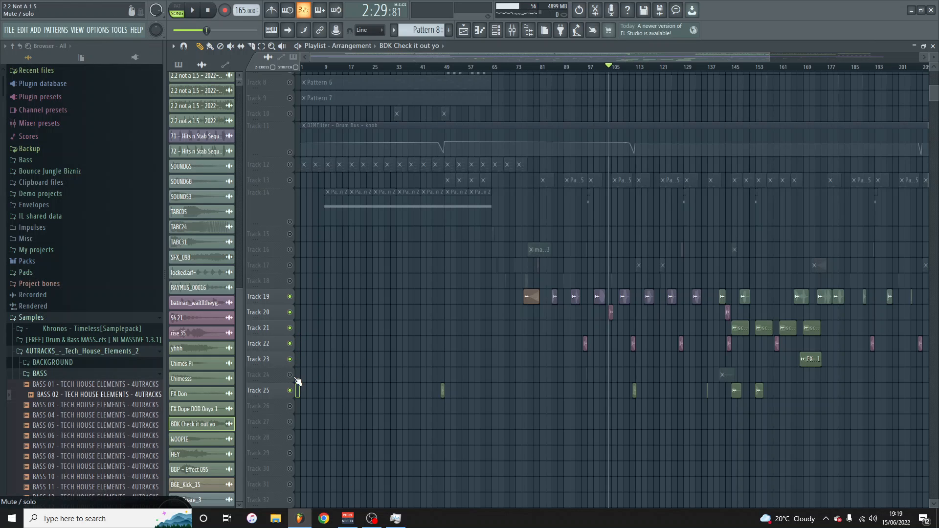
pyautogui.click(289, 374)
pyautogui.scroll(6, 730, 346)
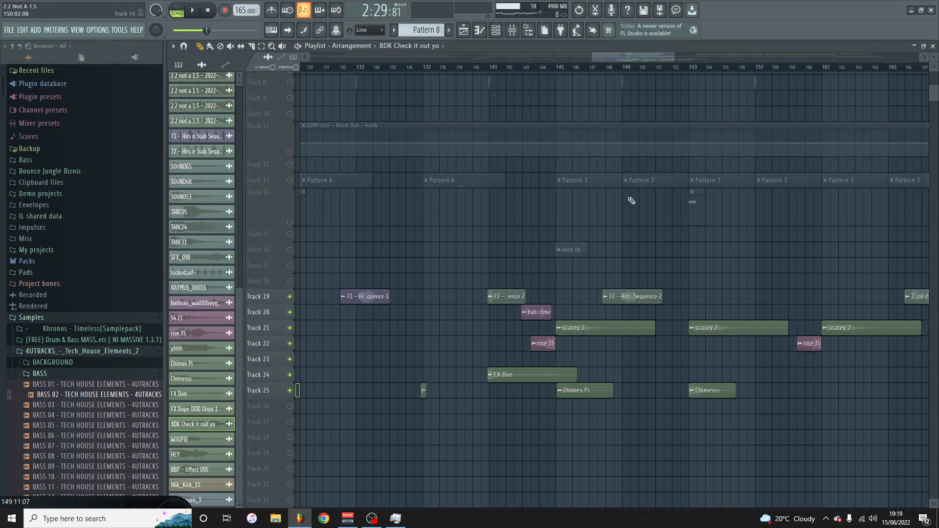
pyautogui.click(491, 68)
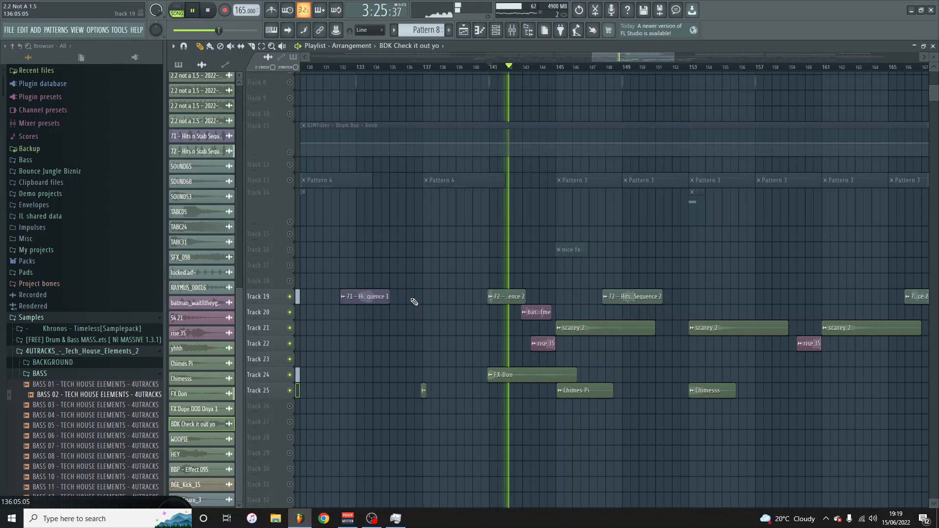
pyautogui.press('space')
# Re-enable all playlist tracks, play the transition from bar 141 in full context and stop playback.
pyautogui.scroll(5, 416, 269)
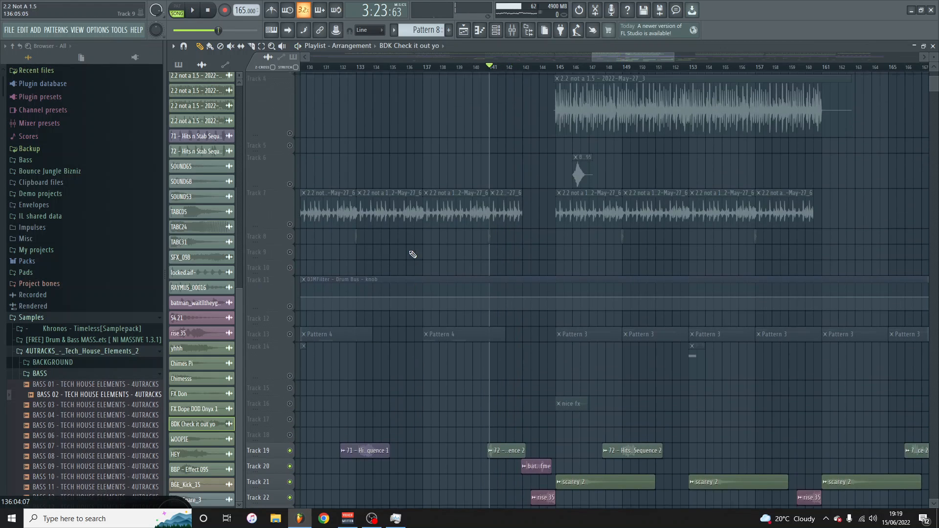
pyautogui.click(290, 158)
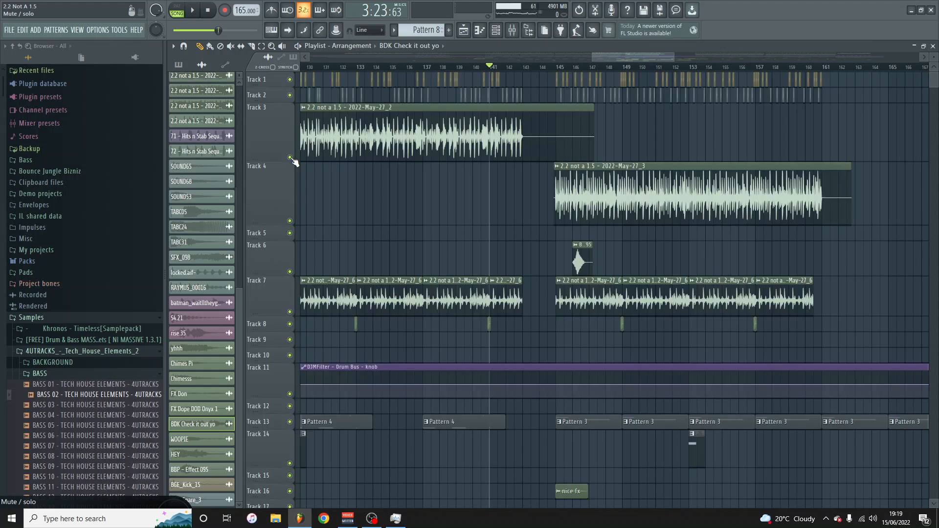
pyautogui.press('space')
pyautogui.scroll(-2, 505, 280)
pyautogui.scroll(-3, 506, 280)
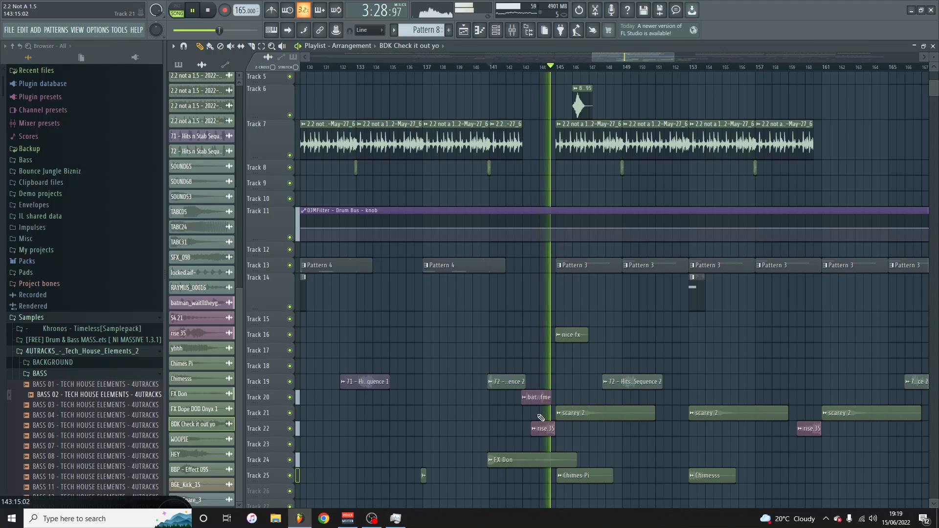
pyautogui.press('space')
# Solo Track 21 and play its scarey 2 clip from bar 145, adding Track 16's nice fx clip during playback.
pyautogui.click(536, 393)
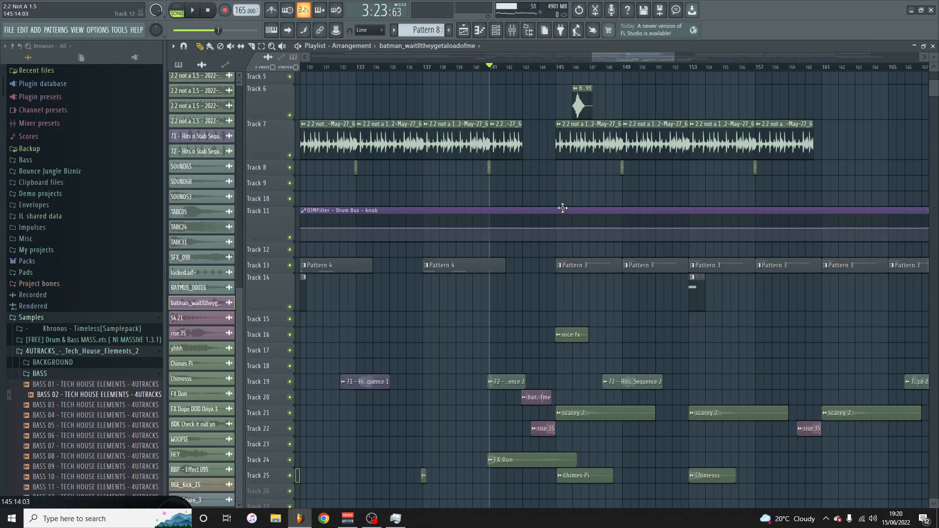
pyautogui.click(557, 68)
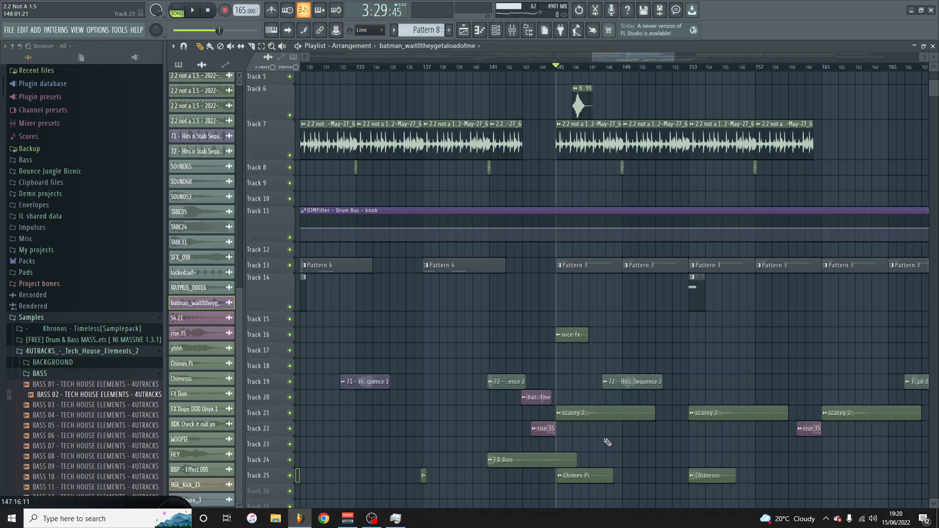
pyautogui.click(586, 408)
pyautogui.rightClick(296, 417)
pyautogui.press('space')
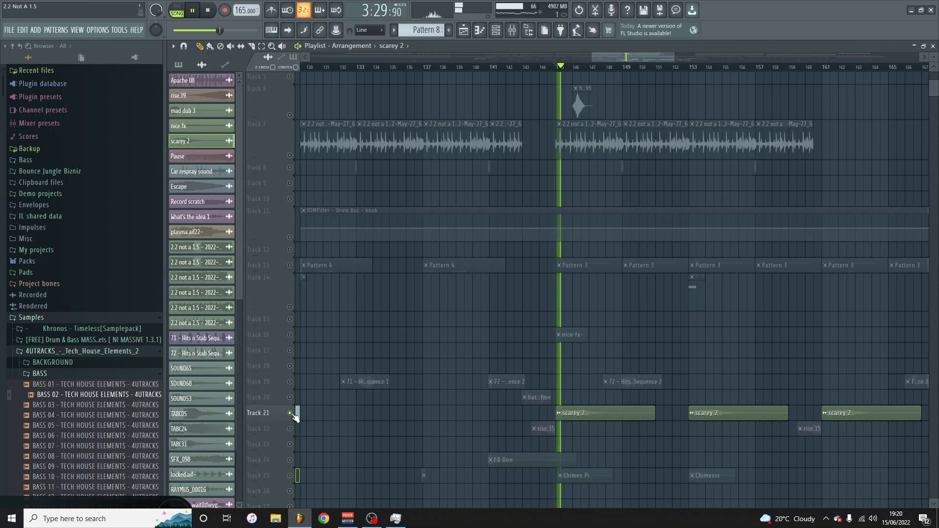
pyautogui.click(290, 335)
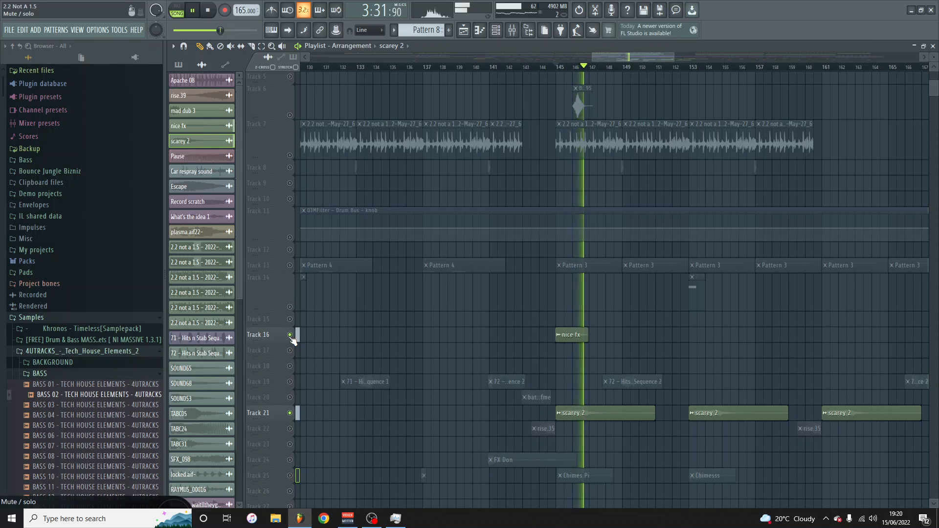
pyautogui.press('space')
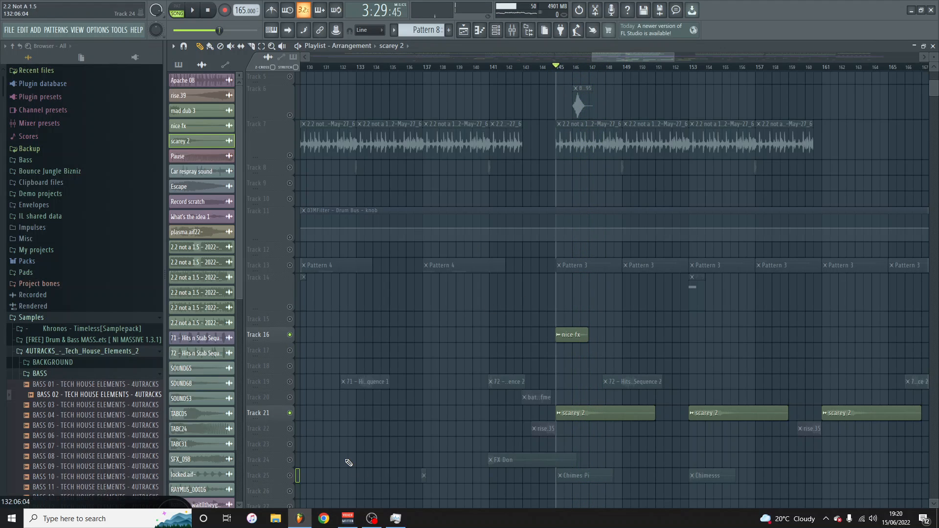
# Audition the section from bar 145 again with Track 25 added, progressively enabling Tracks 19, 13 and 7 during playback.
pyautogui.click(290, 475)
pyautogui.press('space')
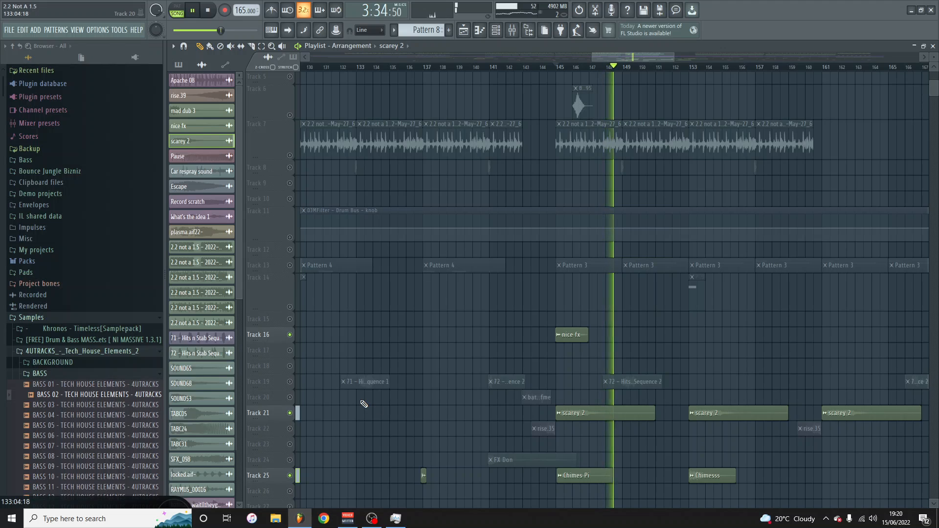
pyautogui.click(290, 382)
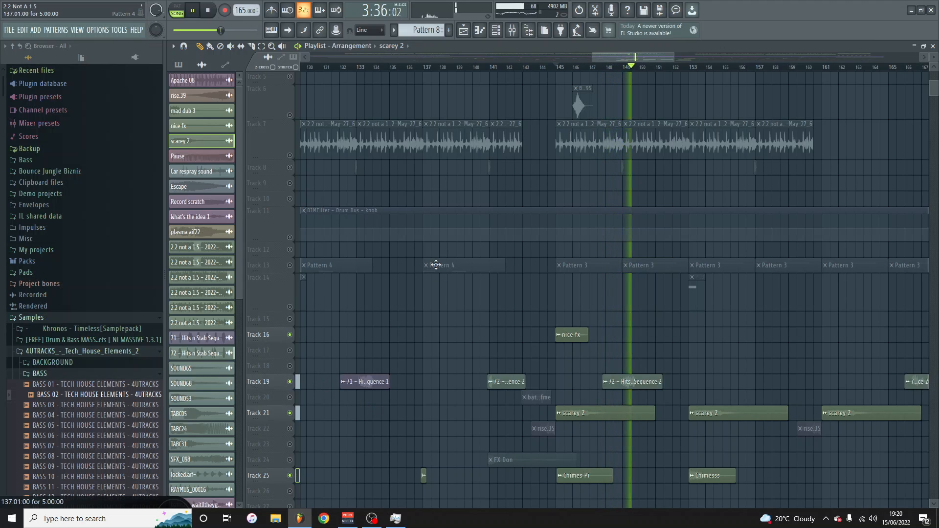
pyautogui.click(289, 265)
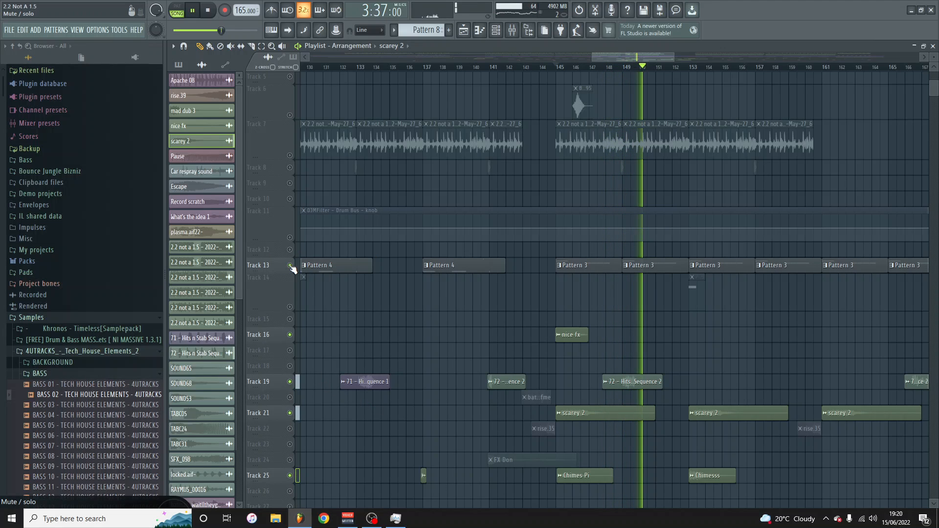
pyautogui.click(290, 155)
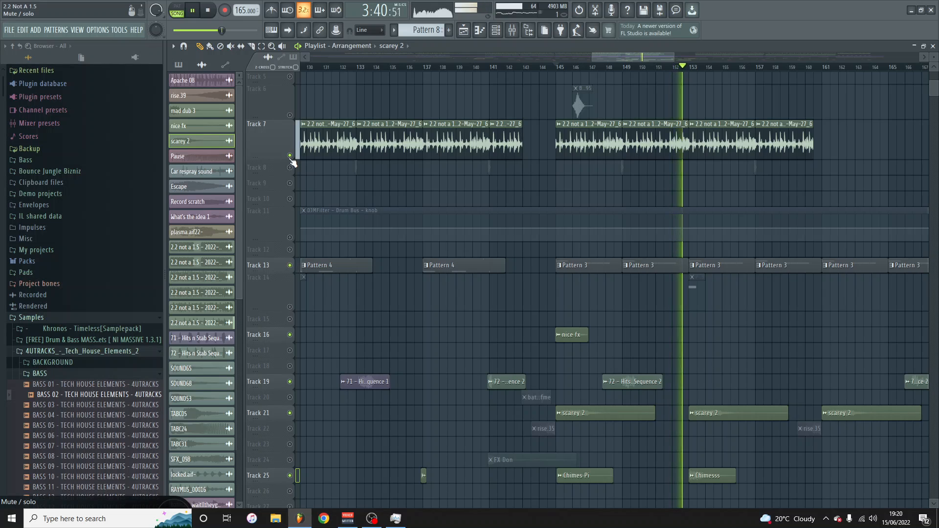
# Re-enable all playlist tracks during playback to hear the section around bar 153 in full, then stop playback.
pyautogui.keyDown('ctrl'); pyautogui.click(290, 156); pyautogui.keyUp('ctrl')
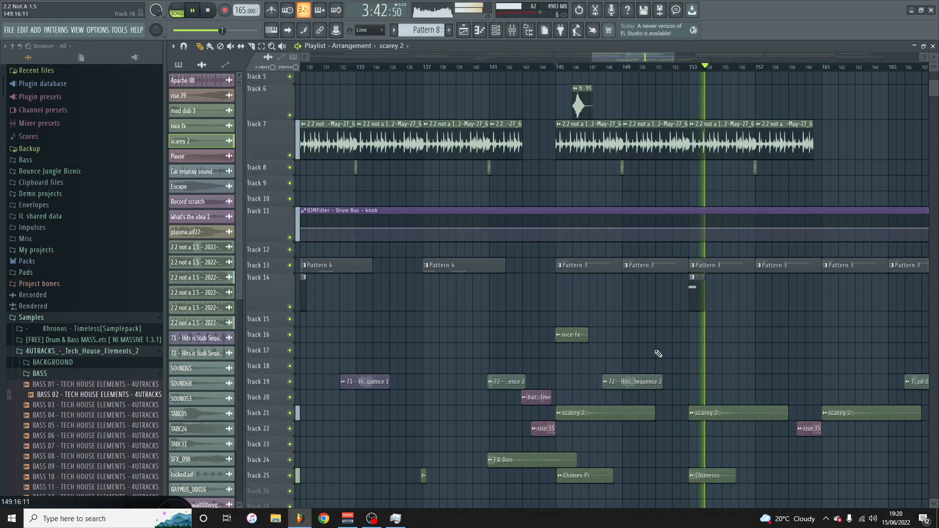
pyautogui.scroll(-5, 326, 381)
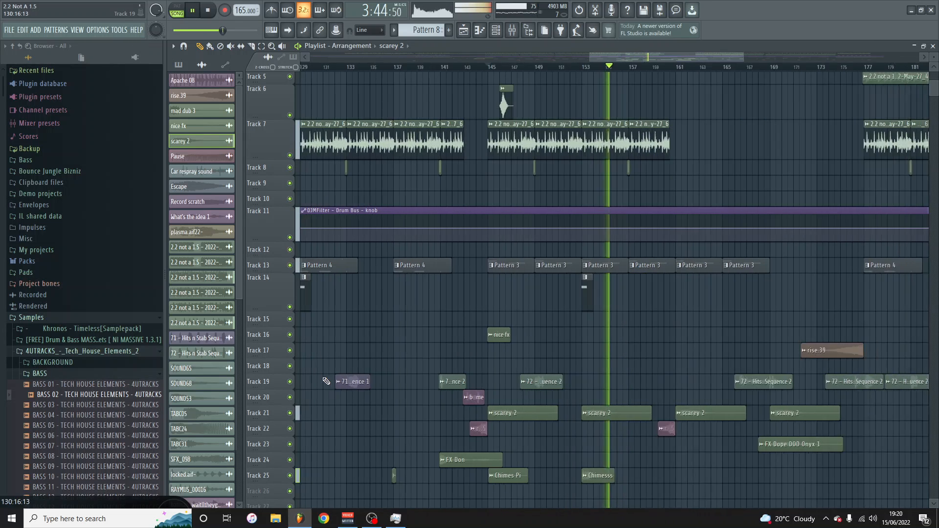
pyautogui.press('space')
# Select the Pattern 9 clip on Track 14 and check its notes in the channel rack.
pyautogui.click(318, 297)
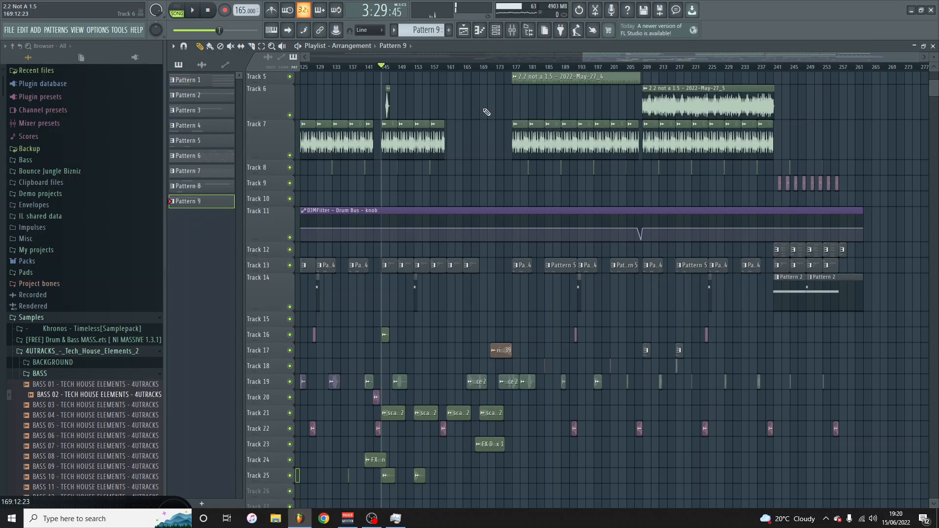
pyautogui.click(496, 31)
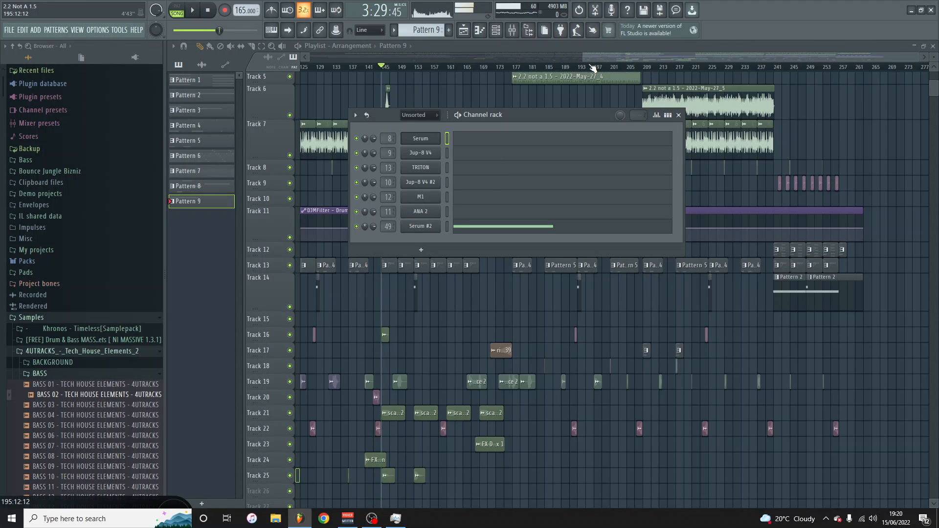
pyautogui.moveTo(600, 61); pyautogui.dragTo(247, 67)
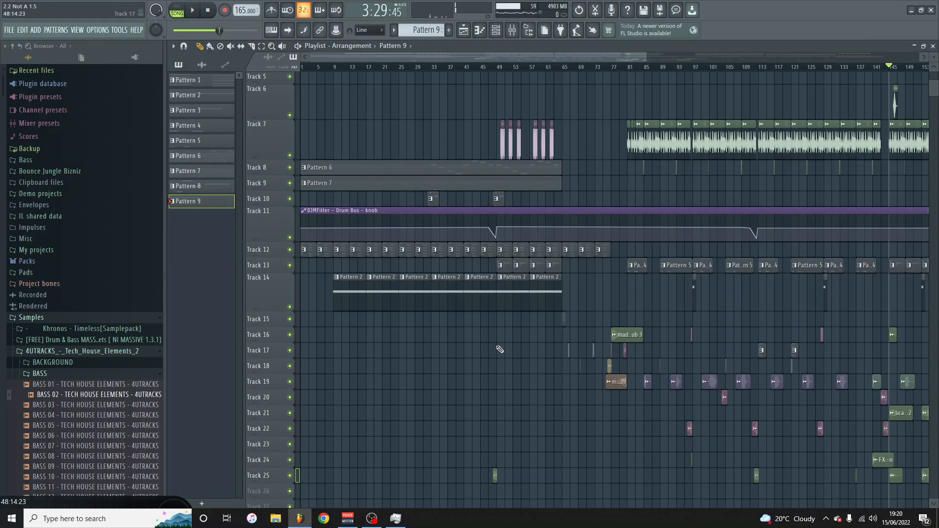
# Select the Pattern 8 clip on Track 10 and position playback at its start at bar 32.
pyautogui.scroll(3, 495, 351)
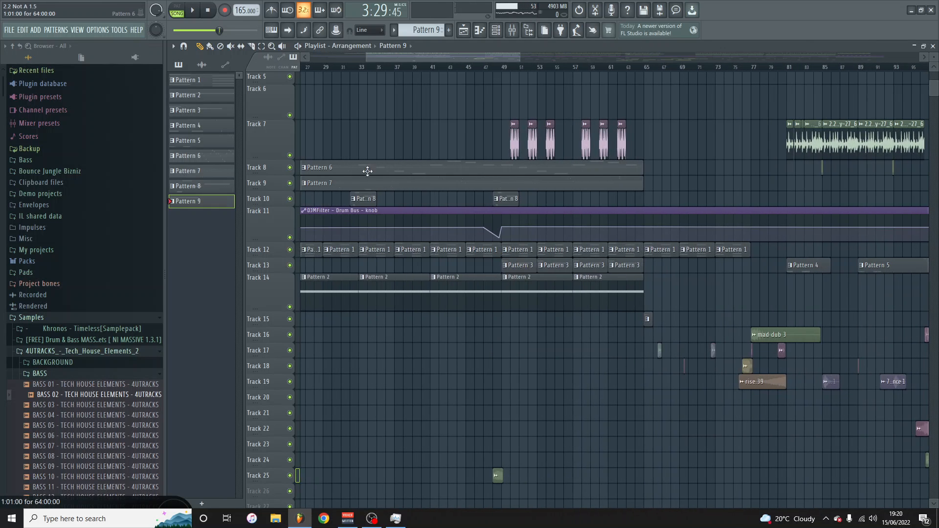
pyautogui.click(370, 201)
pyautogui.click(350, 67)
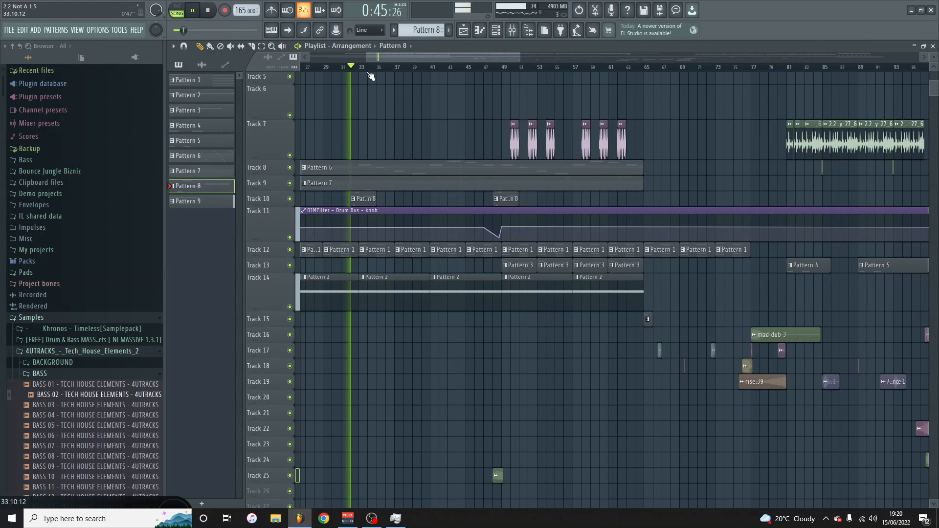
# Open the M1 instrument used by Pattern 8 to show its Kalimba sound, and play the pattern from bar 32.
pyautogui.click(495, 30)
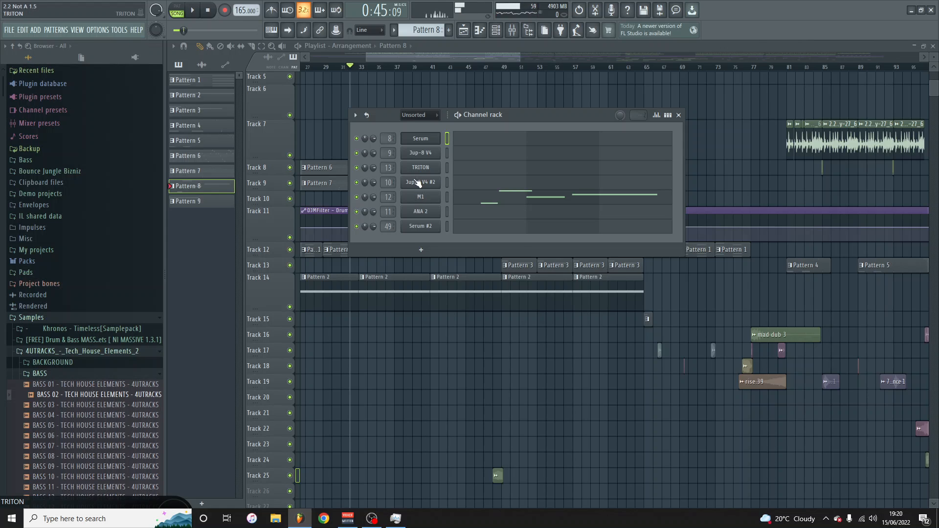
pyautogui.click(416, 169)
pyautogui.click(805, 51)
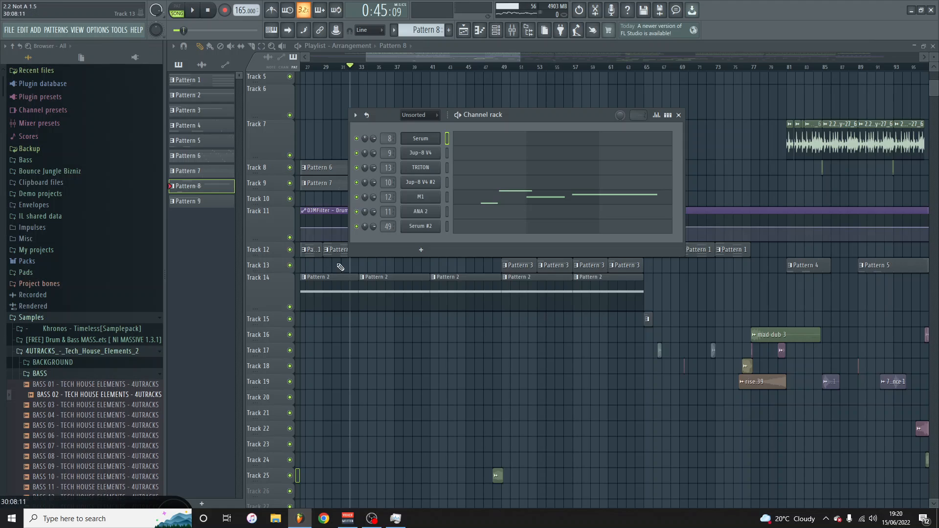
pyautogui.click(411, 198)
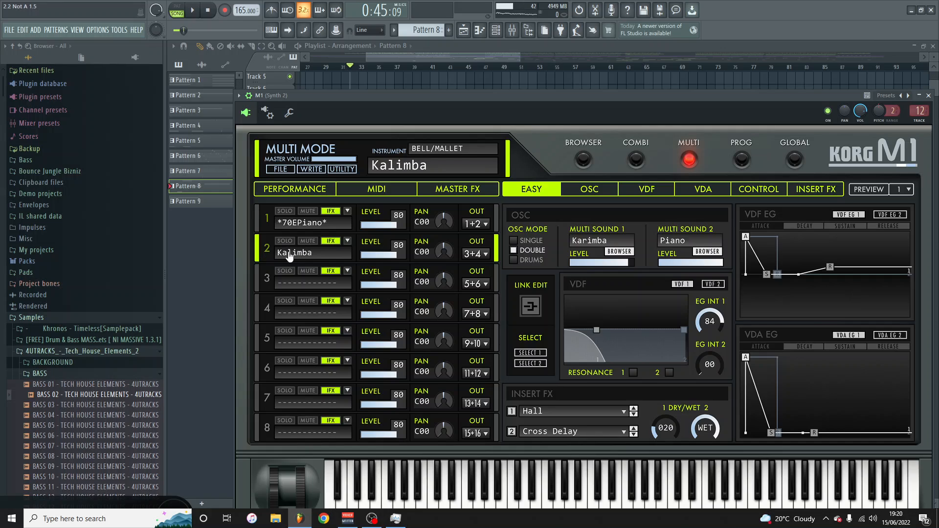
pyautogui.press('space')
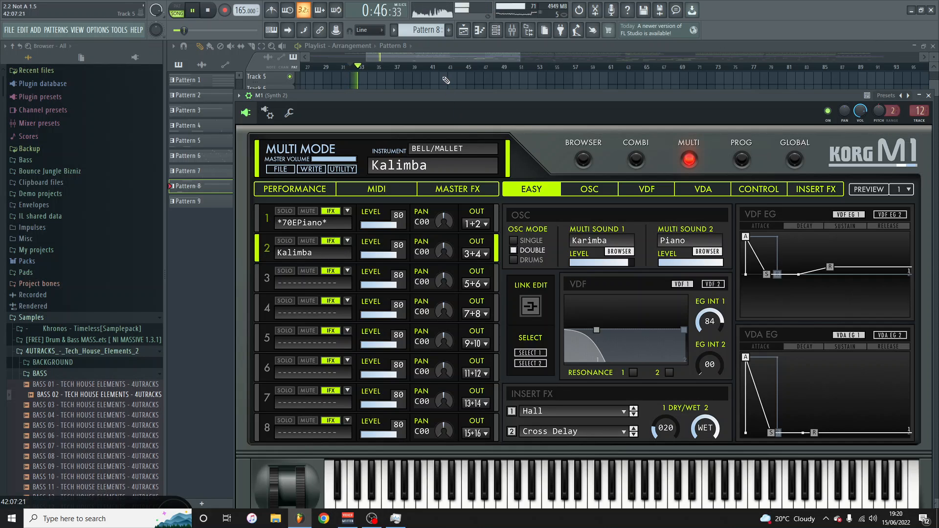
pyautogui.click(445, 59)
pyautogui.press('space')
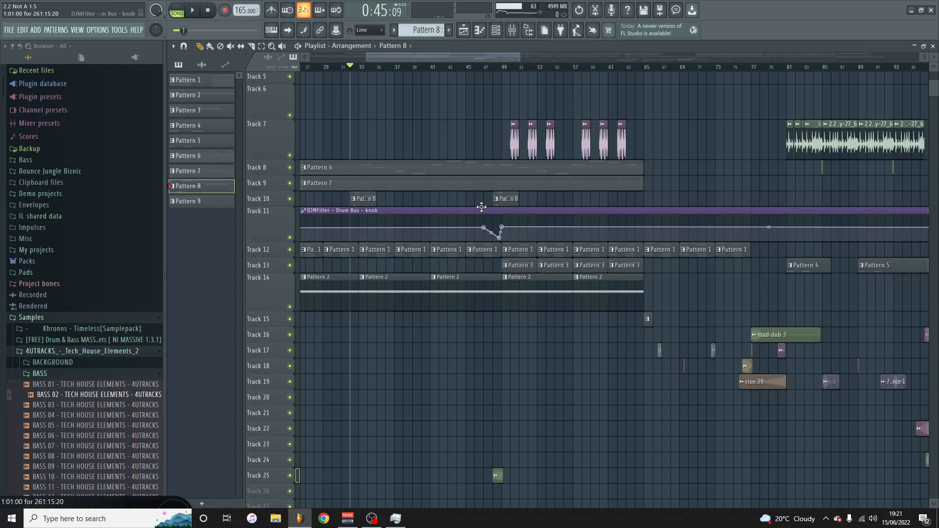
# Select the Pattern 9 clip at bar 129 on Track 14 and open its Serum #2 instrument to show the dub siren preset.
pyautogui.scroll(-5, 499, 293)
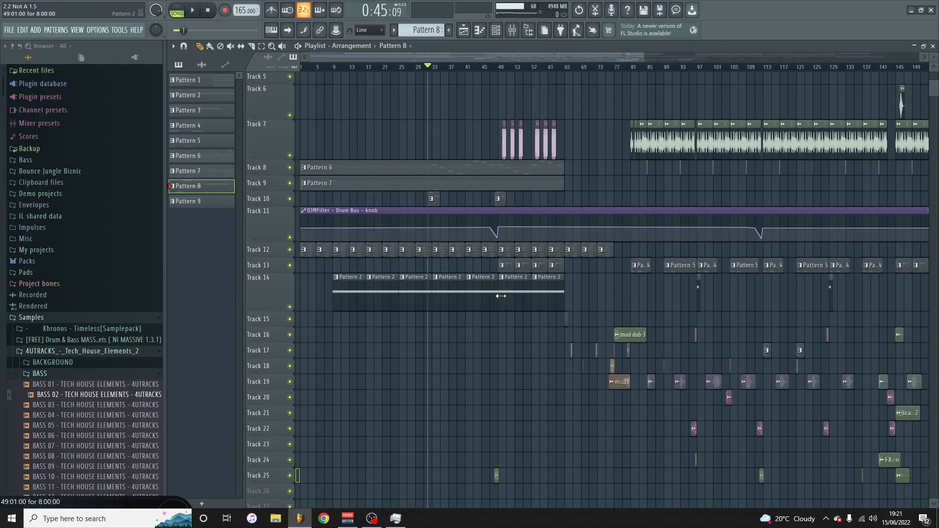
pyautogui.scroll(-1, 504, 301)
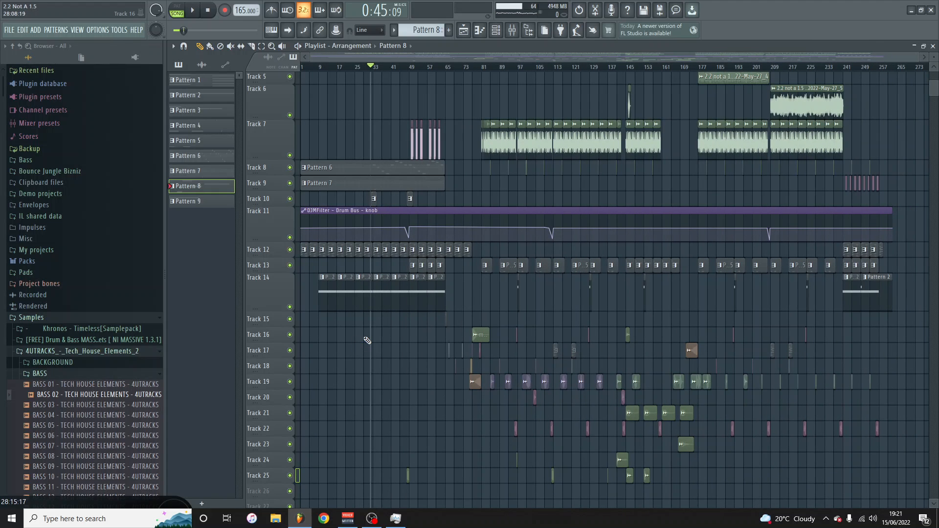
pyautogui.scroll(-2, 381, 357)
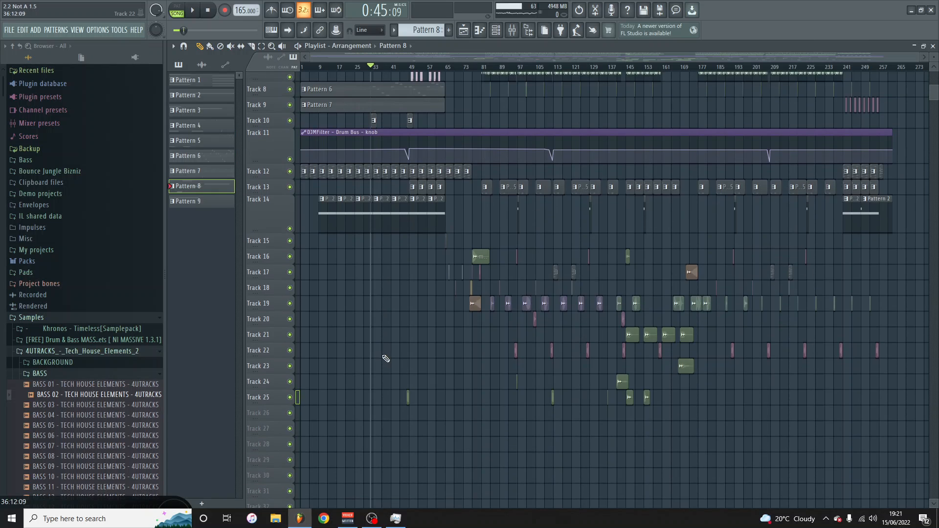
pyautogui.scroll(1, 679, 373)
pyautogui.scroll(4, 680, 371)
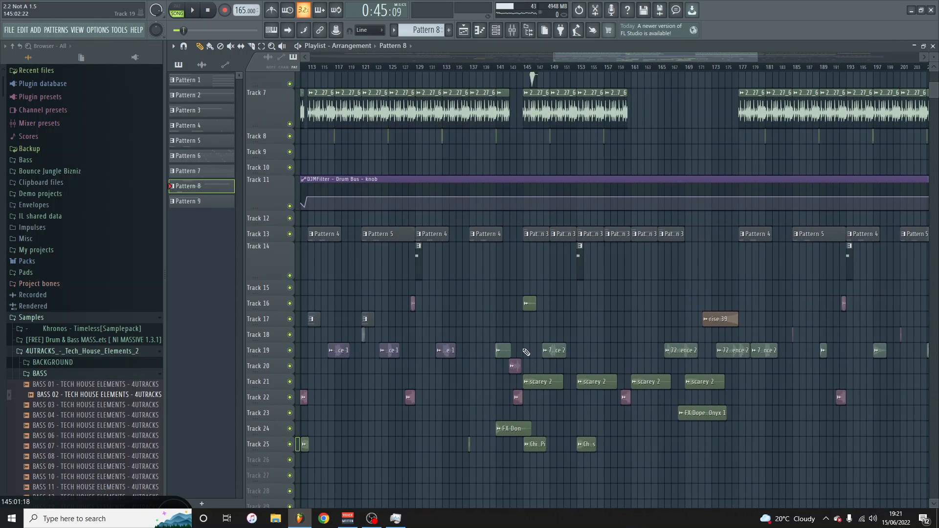
pyautogui.click(419, 259)
pyautogui.click(496, 33)
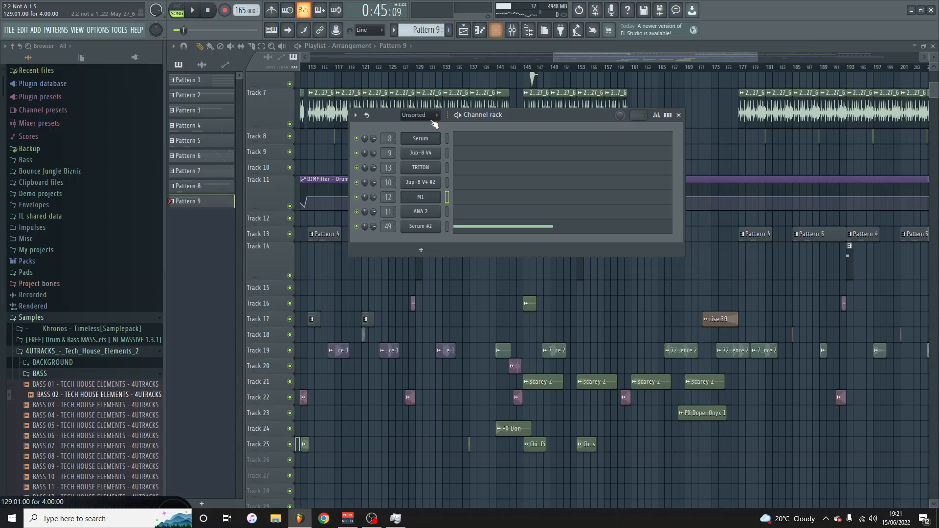
pyautogui.click(425, 226)
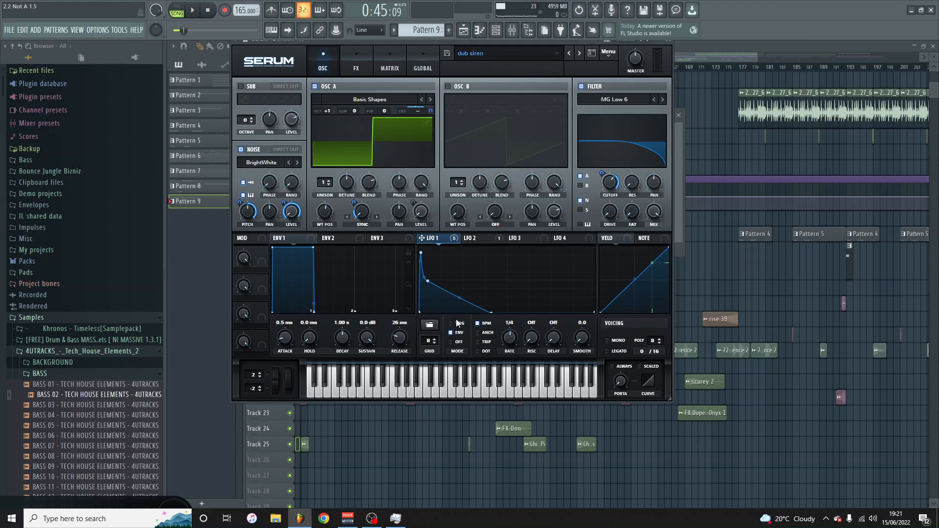
# Examine the dub siren preset's LFO 1 shape, oscillator A warp and filter cutoff.
pyautogui.moveTo(431, 245)
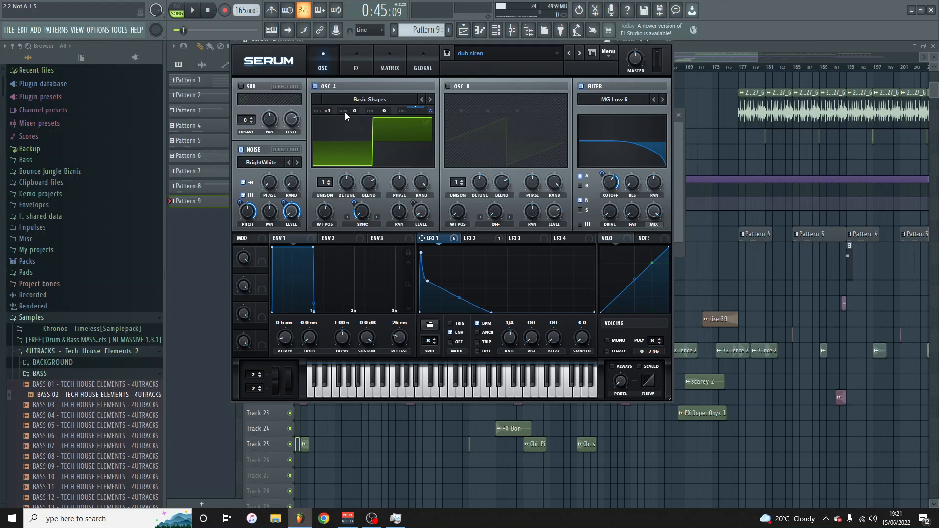
pyautogui.moveTo(362, 215); pyautogui.dragTo(358, 251)
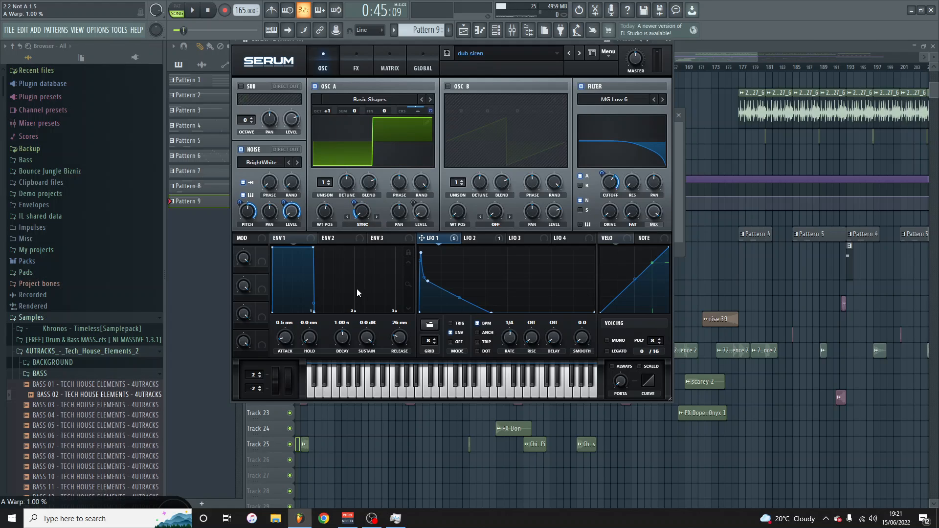
pyautogui.click(613, 185)
pyautogui.moveTo(612, 184); pyautogui.dragTo(611, 183)
# Bring Serum back over the channel rack and compare the sound with the BrightWhite noise oscillator off and back on.
pyautogui.click(495, 30)
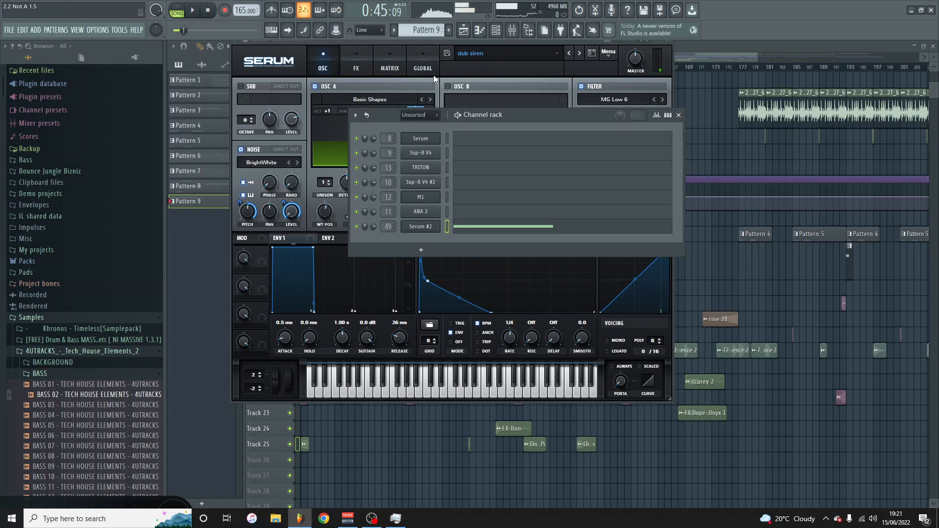
pyautogui.click(446, 72)
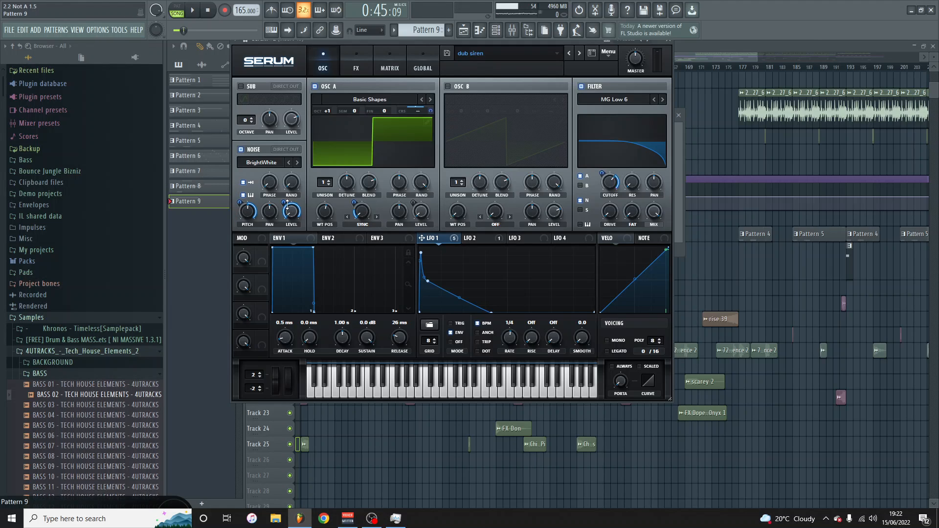
pyautogui.click(241, 150)
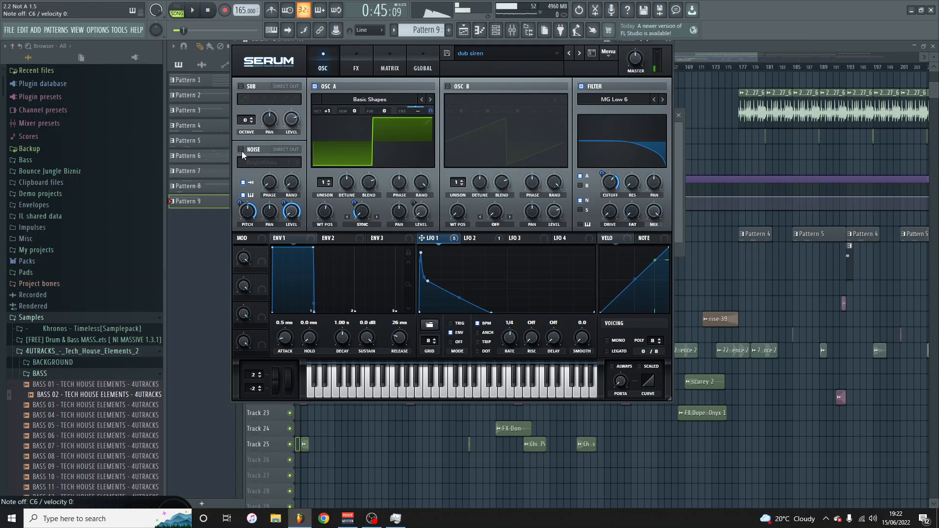
pyautogui.click(241, 150)
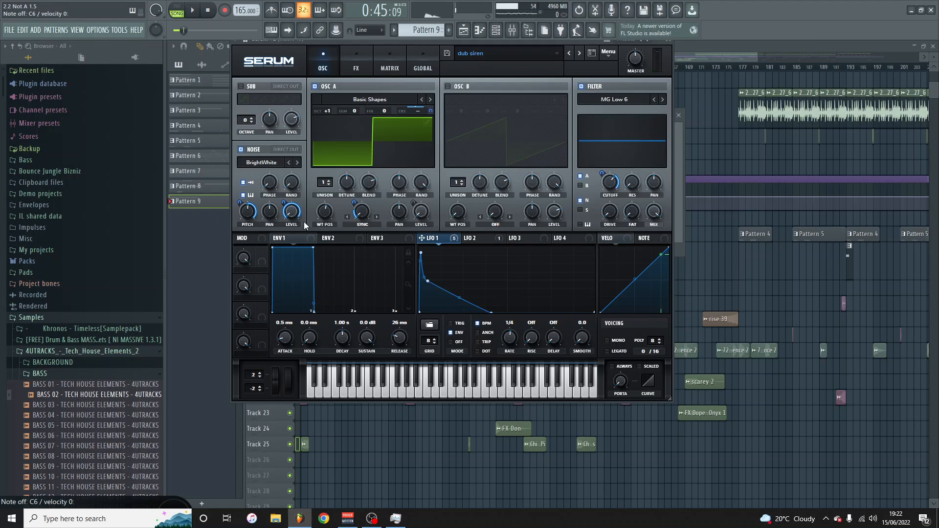
# Bypass LFO 1 on oscillator A's coarse pitch to hear the difference, and restore the modulation.
pyautogui.rightClick(418, 108)
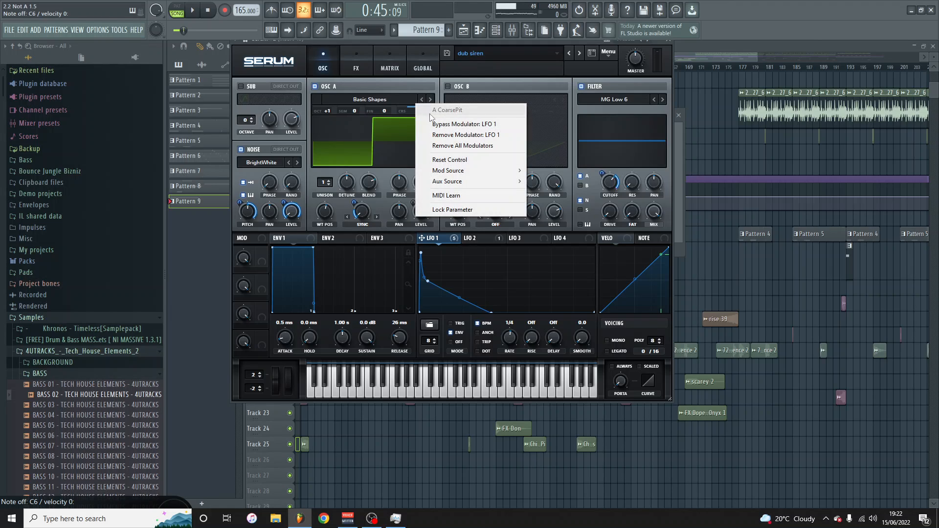
pyautogui.click(450, 145)
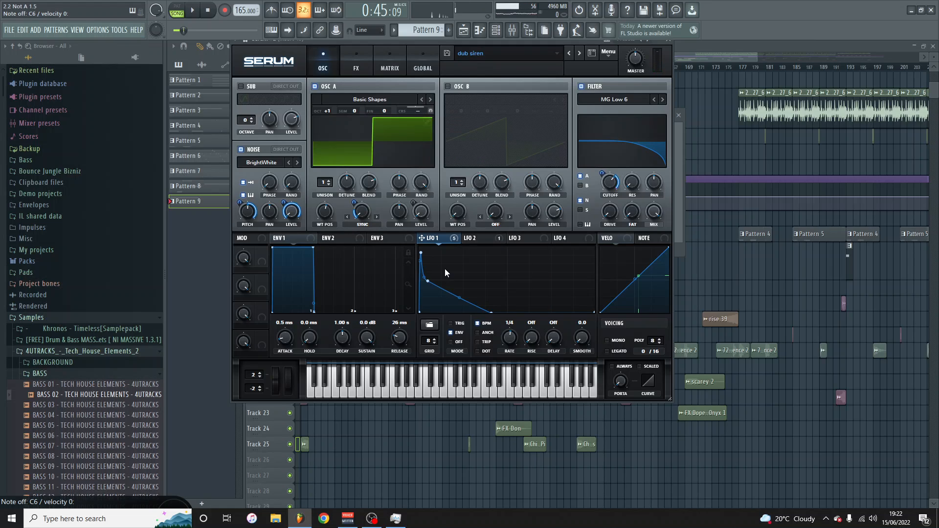
pyautogui.rightClick(420, 109)
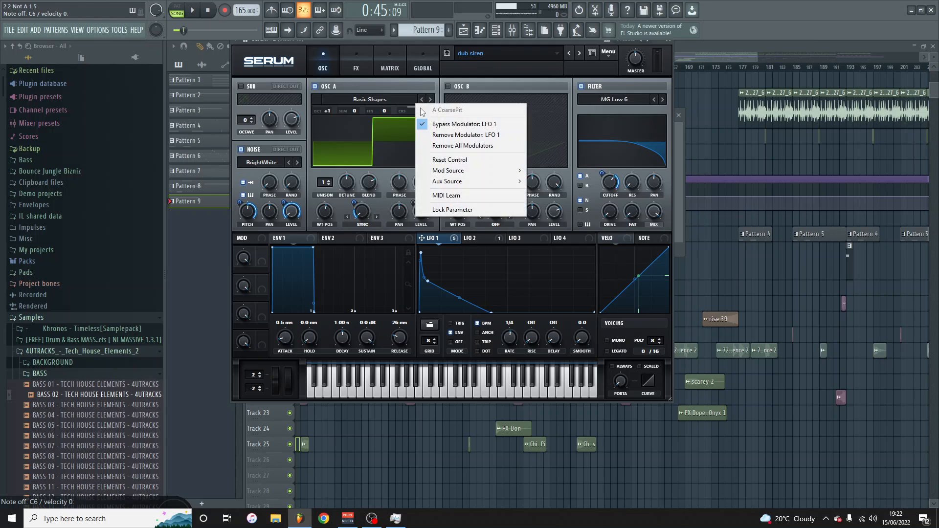
pyautogui.click(421, 125)
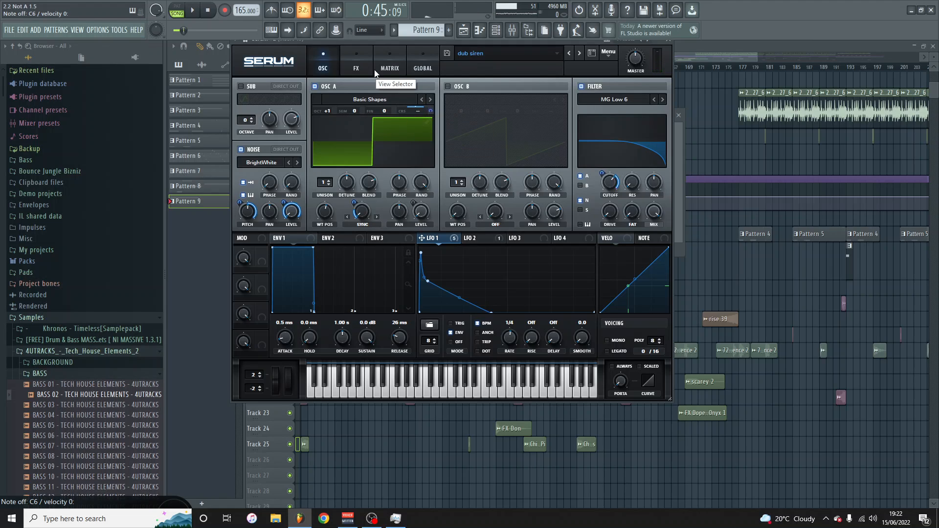
# Review the preset's effects chain from Delay down to Hyper/Dimension and return to the oscillator view.
pyautogui.click(357, 70)
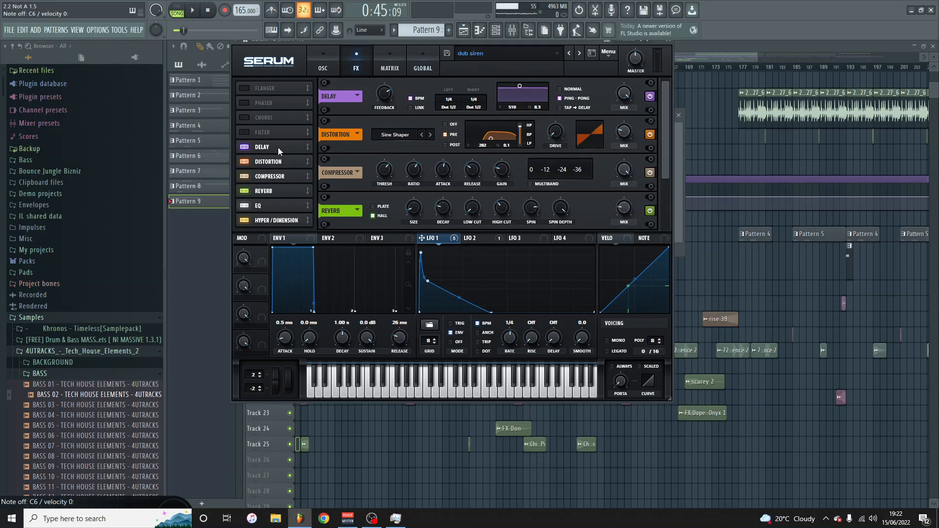
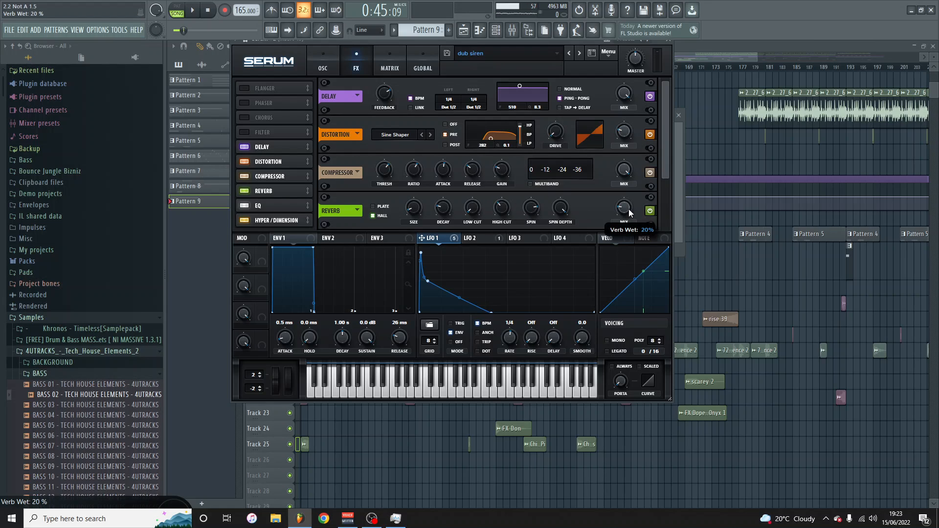
pyautogui.click(272, 220)
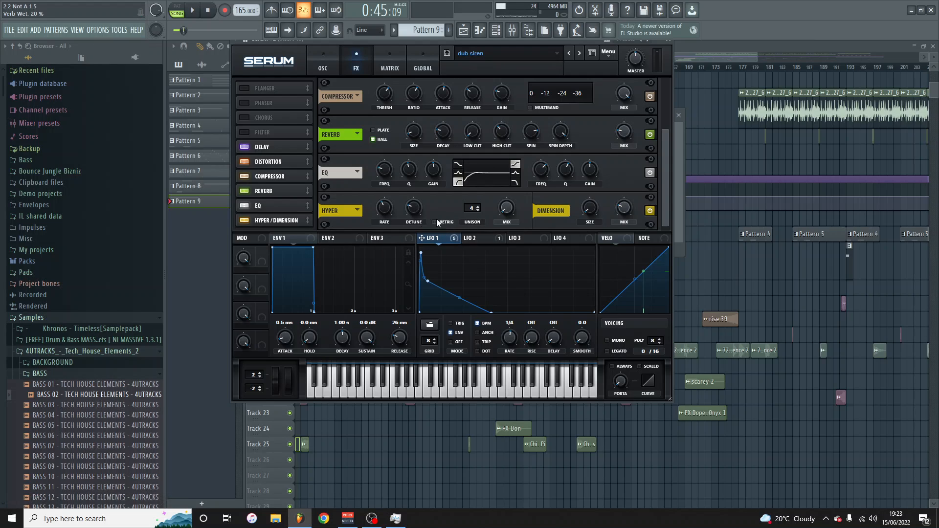
pyautogui.click(325, 58)
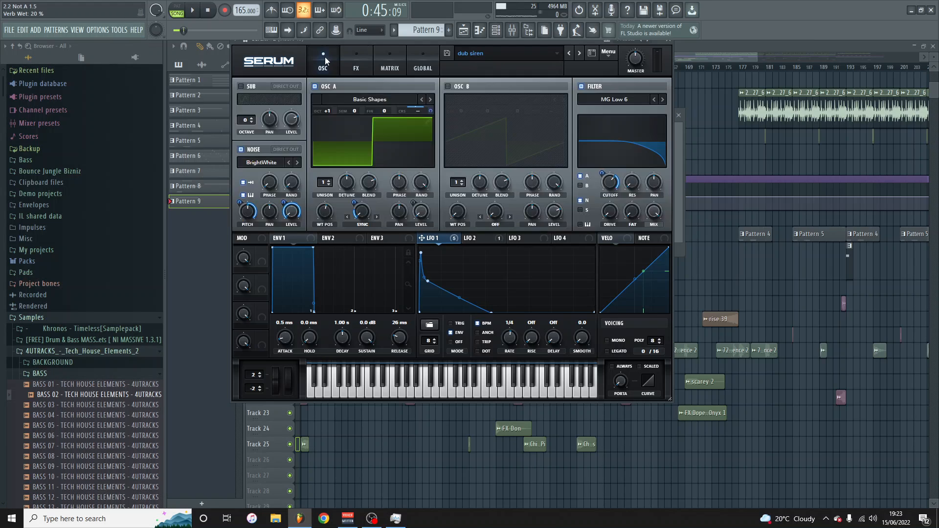
# Inspect LFO 2's shape and its modulation of oscillator A's level, and close the Serum and channel rack windows.
pyautogui.click(494, 238)
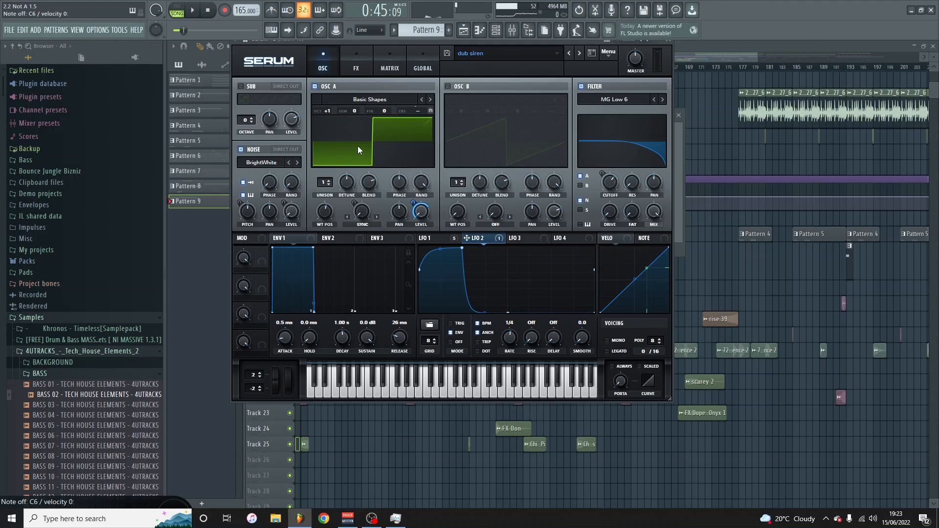
pyautogui.moveTo(423, 212)
pyautogui.mouseDown()
pyautogui.moveTo(428, 148)
pyautogui.moveTo(410, 224)
pyautogui.mouseUp()
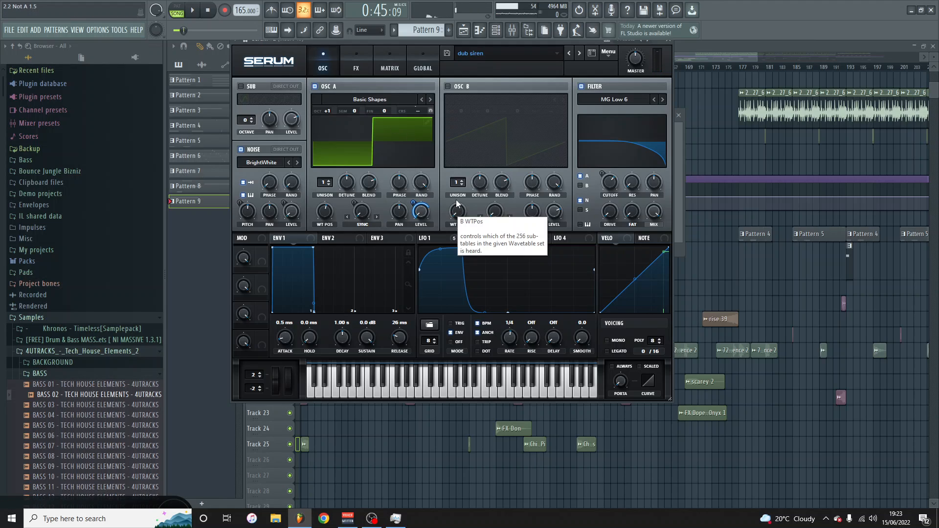
pyautogui.click(674, 46)
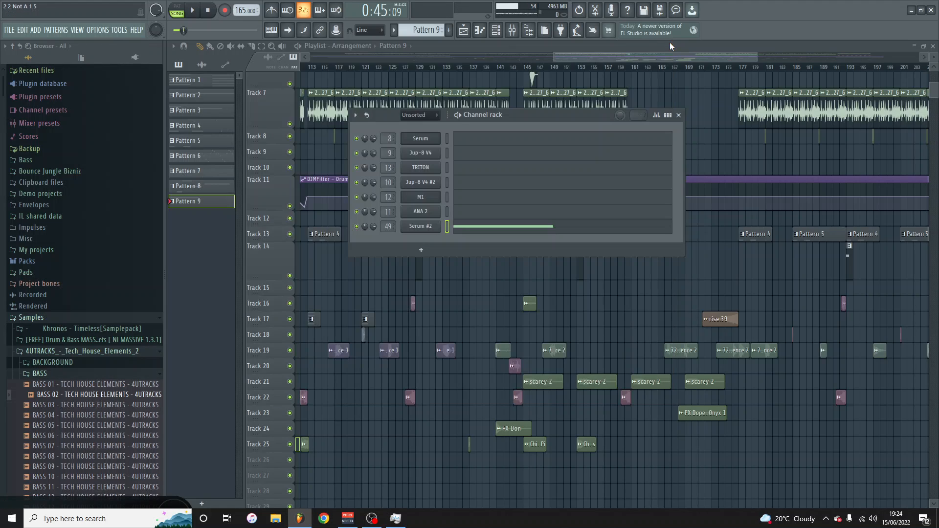
pyautogui.click(681, 117)
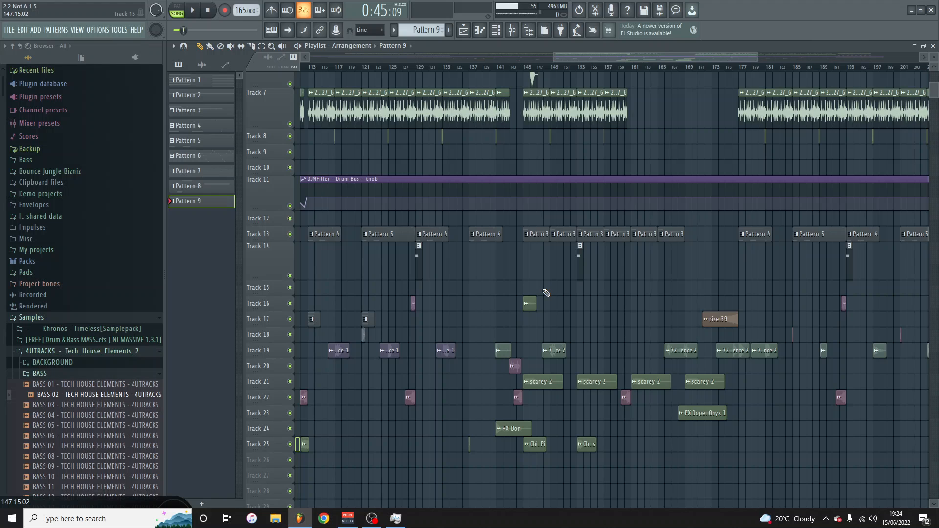
# Enlarge Track 13 in the playlist so its pattern notes are readable, and solo the track.
pyautogui.scroll(-3, 546, 292)
pyautogui.scroll(2, 546, 293)
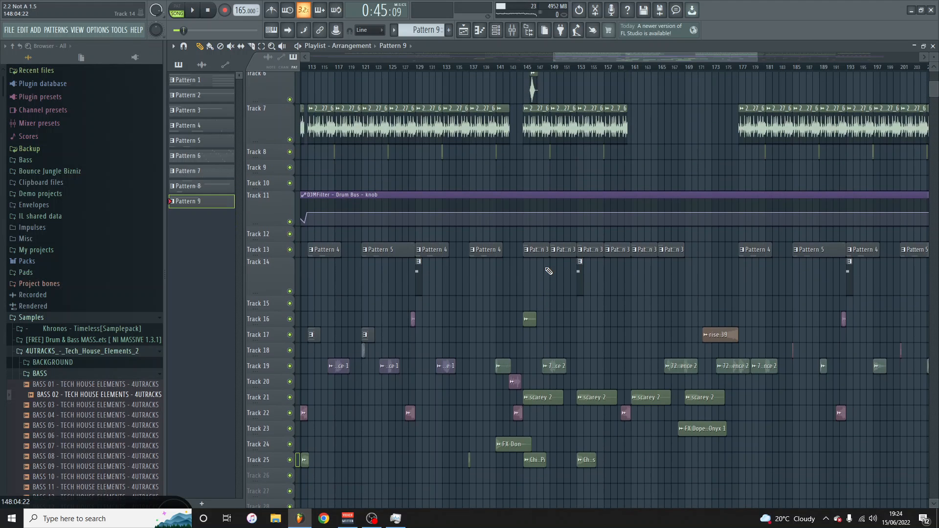
pyautogui.scroll(-5, 549, 271)
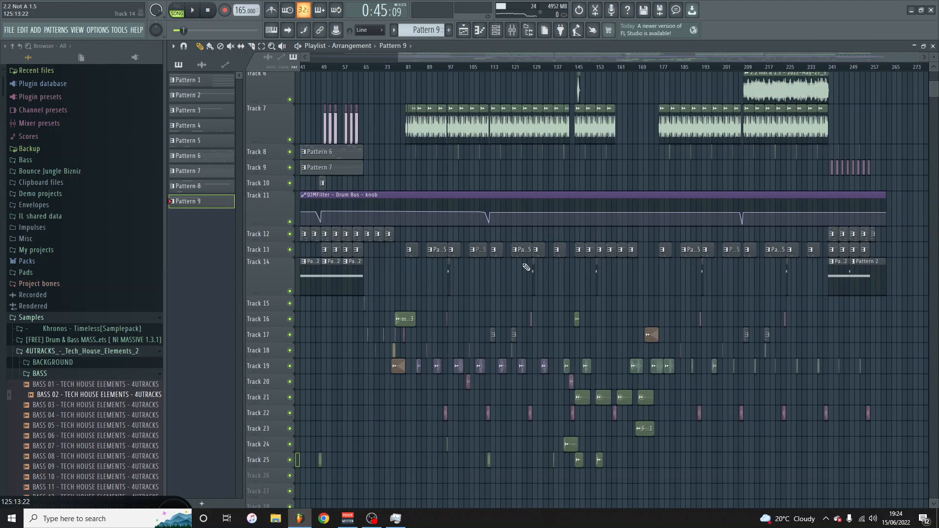
pyautogui.scroll(4, 432, 277)
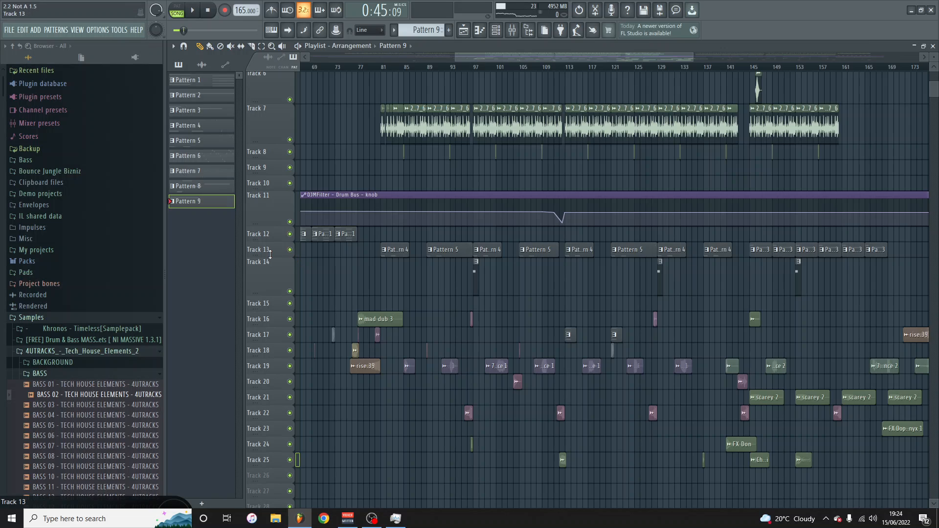
pyautogui.moveTo(269, 257); pyautogui.dragTo(266, 288)
pyautogui.scroll(5, 386, 268)
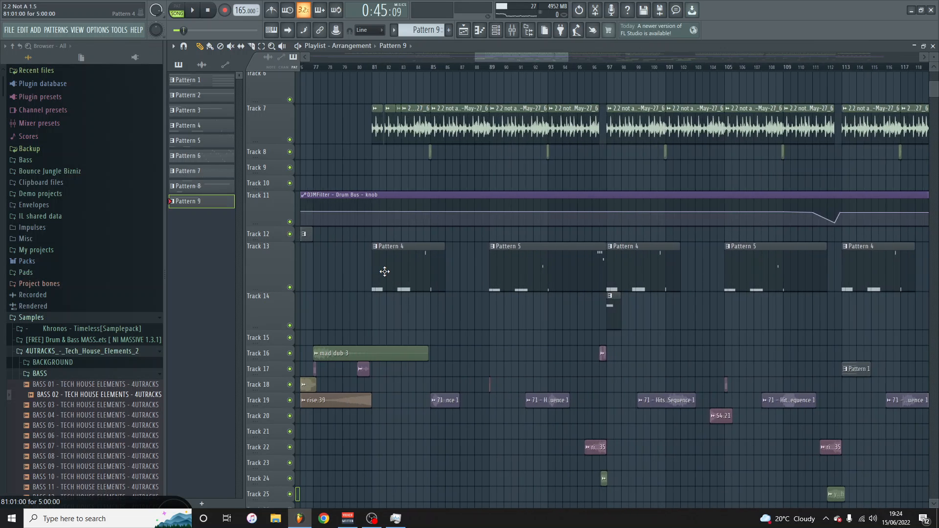
pyautogui.keyDown('ctrl'); pyautogui.click(290, 287); pyautogui.keyUp('ctrl')
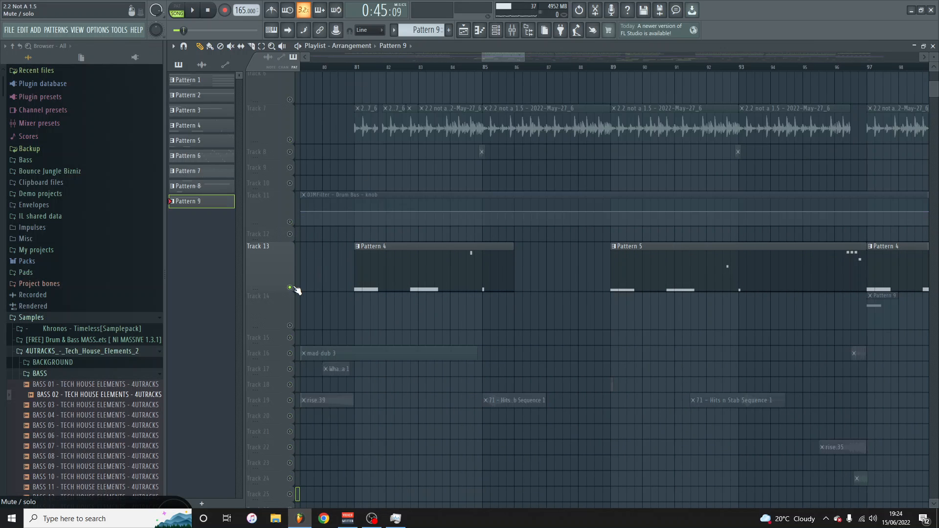
# Play the soloed Track 13 patterns from bar 81 and stop playback.
pyautogui.click(355, 71)
pyautogui.press('space')
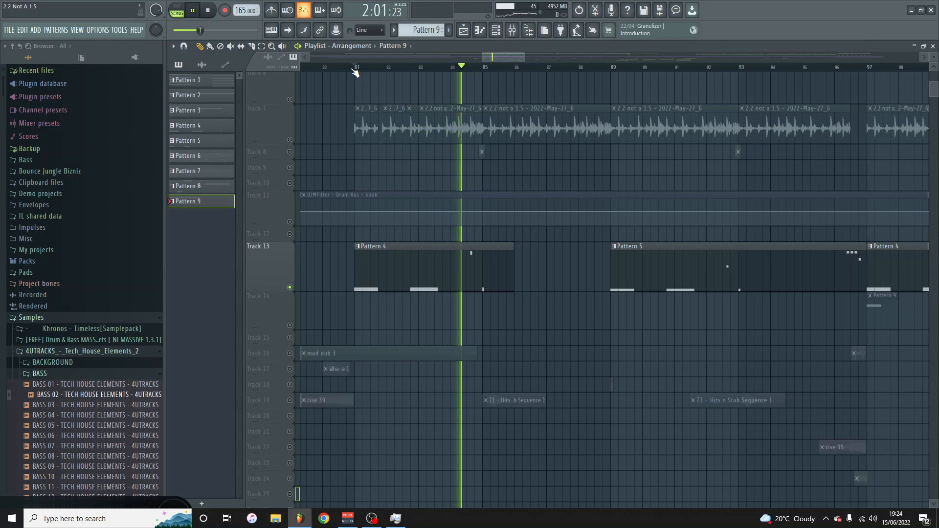
pyautogui.scroll(-8, 465, 234)
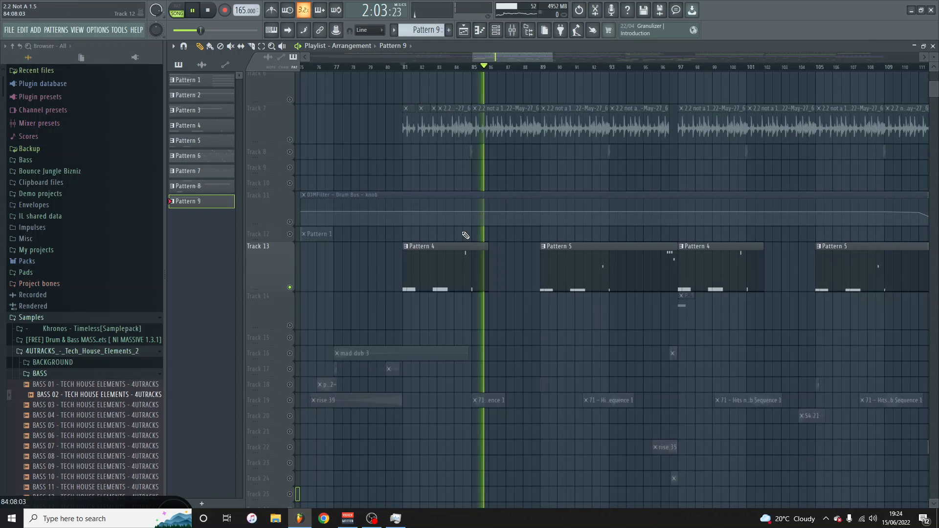
pyautogui.scroll(-1, 477, 243)
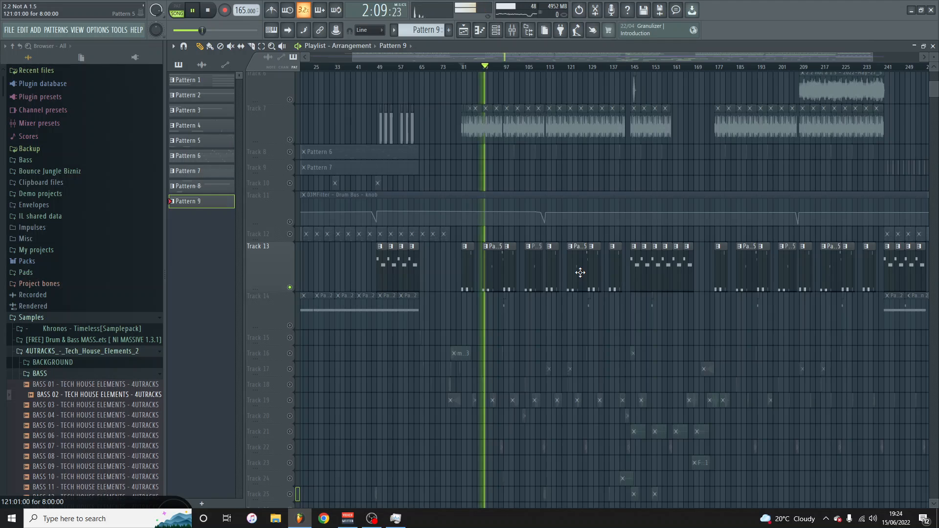
pyautogui.press('space')
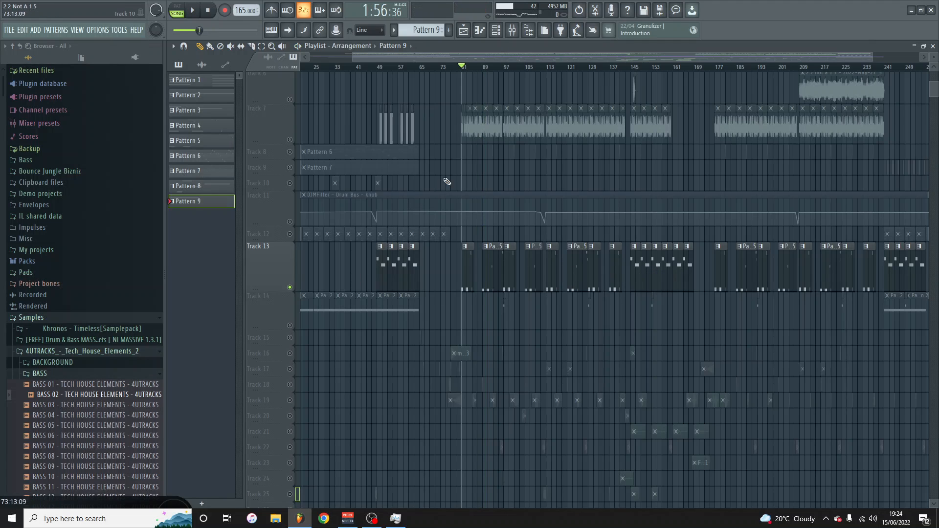
# Unmute Track 4 alongside the soloed Track 13 and audition both together from bar 143.
pyautogui.moveTo(488, 57); pyautogui.dragTo(558, 57)
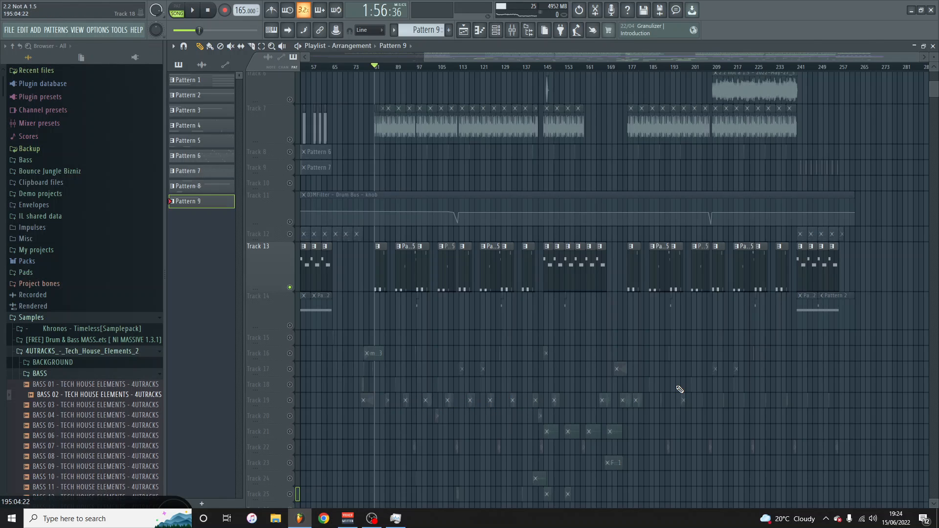
pyautogui.click(540, 70)
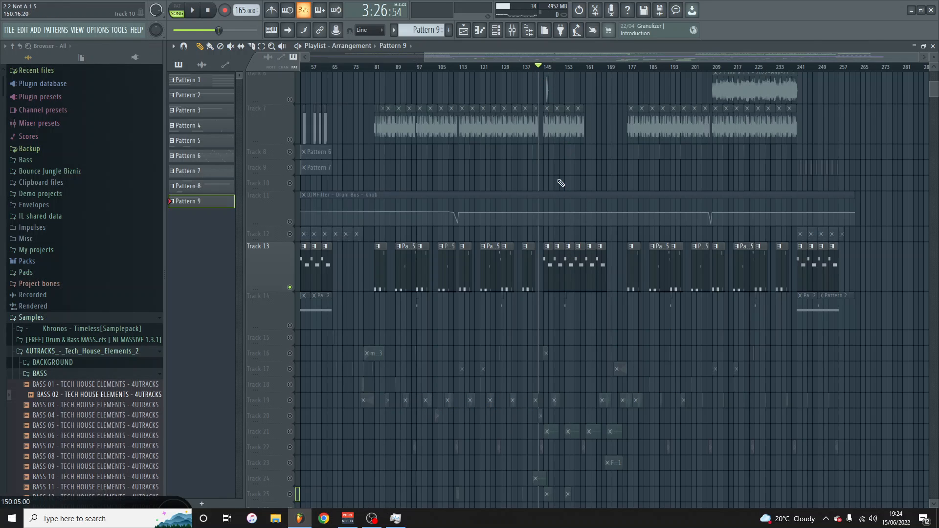
pyautogui.scroll(3, 543, 254)
pyautogui.scroll(1, 544, 254)
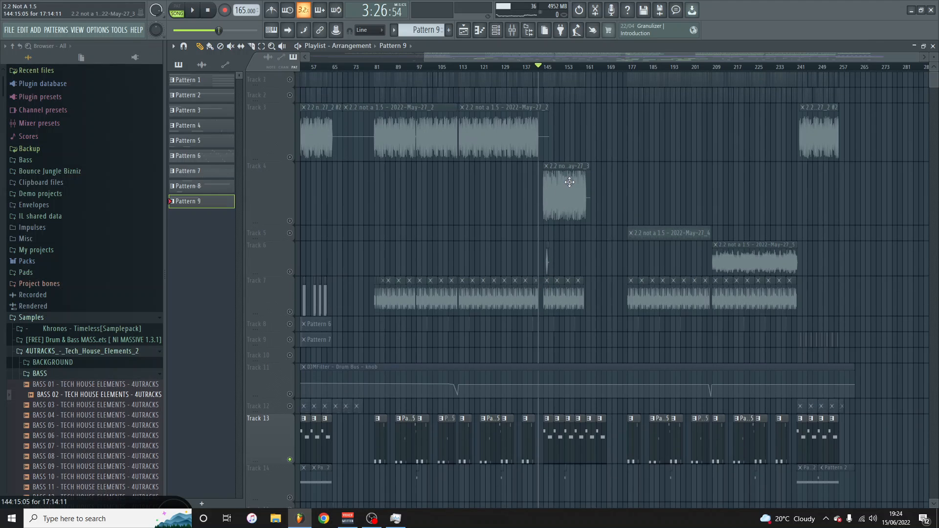
pyautogui.press('space')
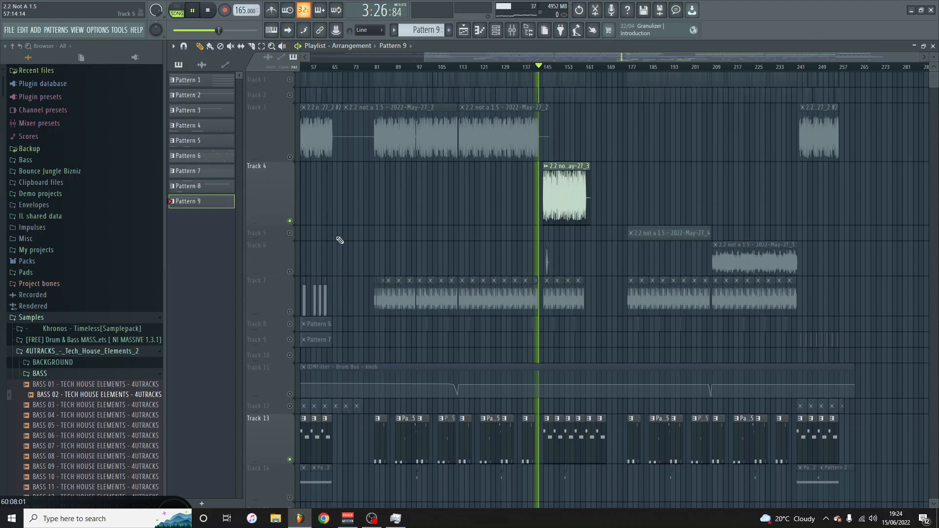
pyautogui.keyDown('ctrl'); pyautogui.scroll(3, 546, 459); pyautogui.keyUp('ctrl')
pyautogui.keyDown('ctrl'); pyautogui.scroll(5, 546, 460); pyautogui.keyUp('ctrl')
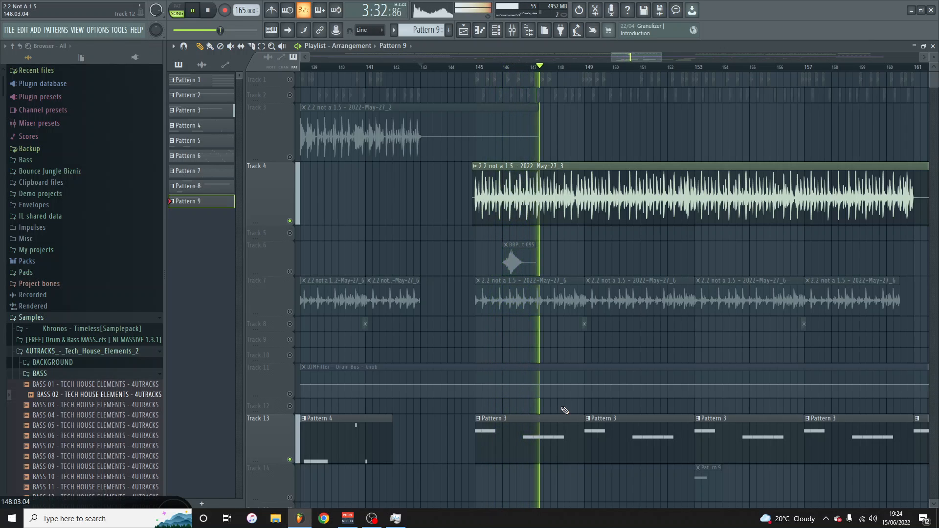
pyautogui.keyDown('ctrl'); pyautogui.scroll(-5, 564, 410); pyautogui.keyUp('ctrl')
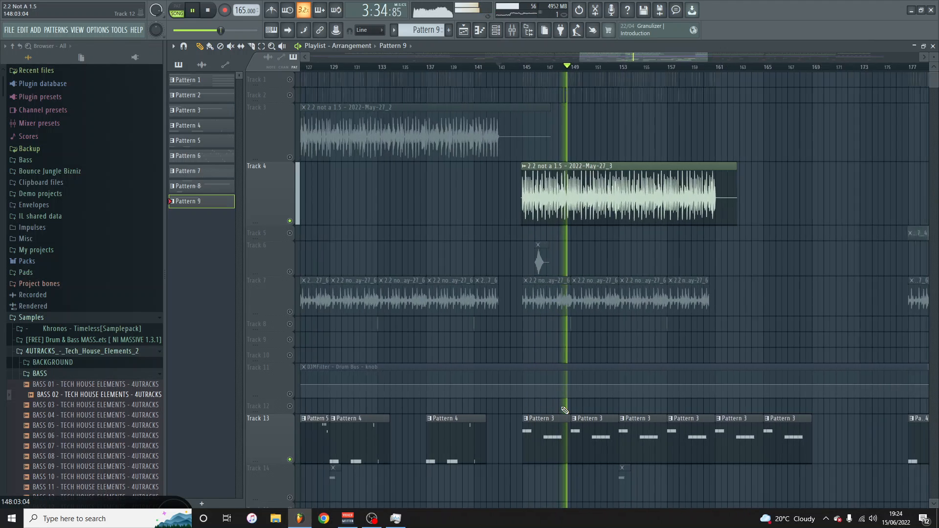
pyautogui.press('space')
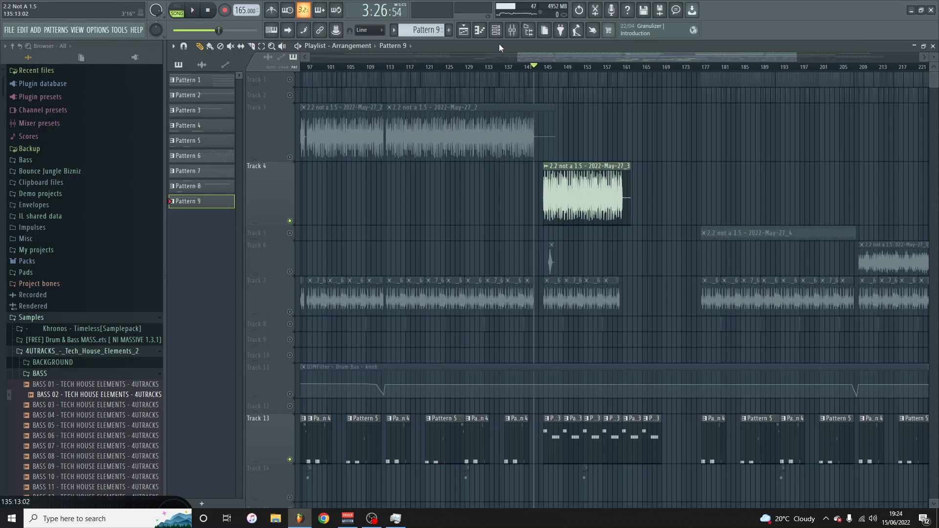
# Open the mixer and reduce it to a floating window over the playlist, tall enough to show its faders.
pyautogui.click(495, 29)
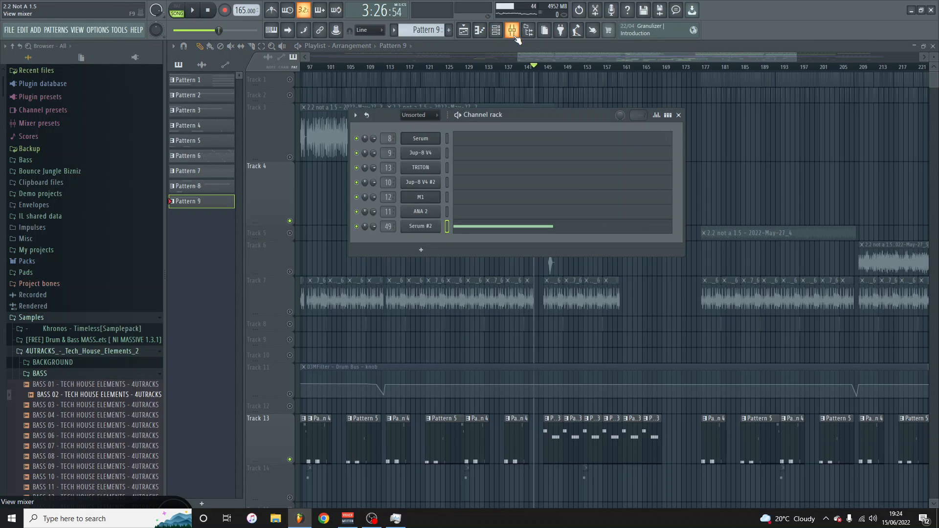
pyautogui.click(512, 30)
pyautogui.doubleClick(530, 345)
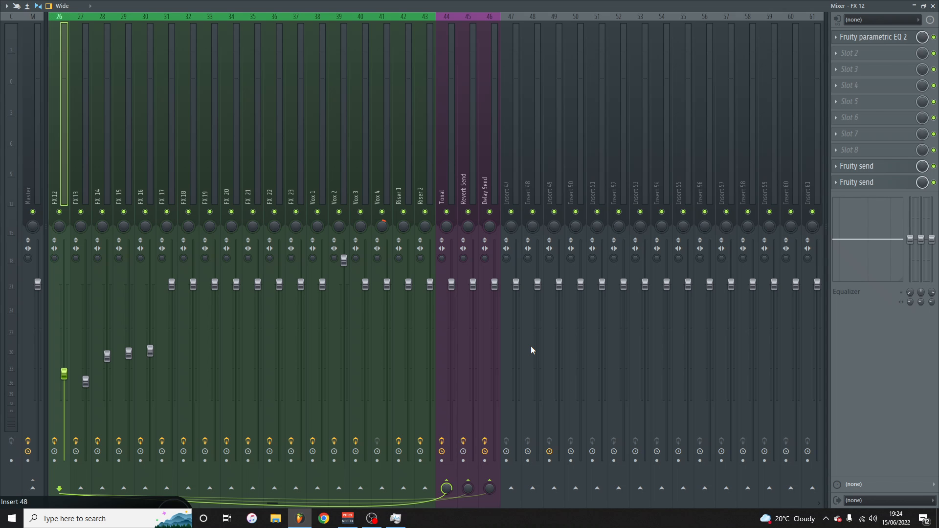
pyautogui.click(922, 6)
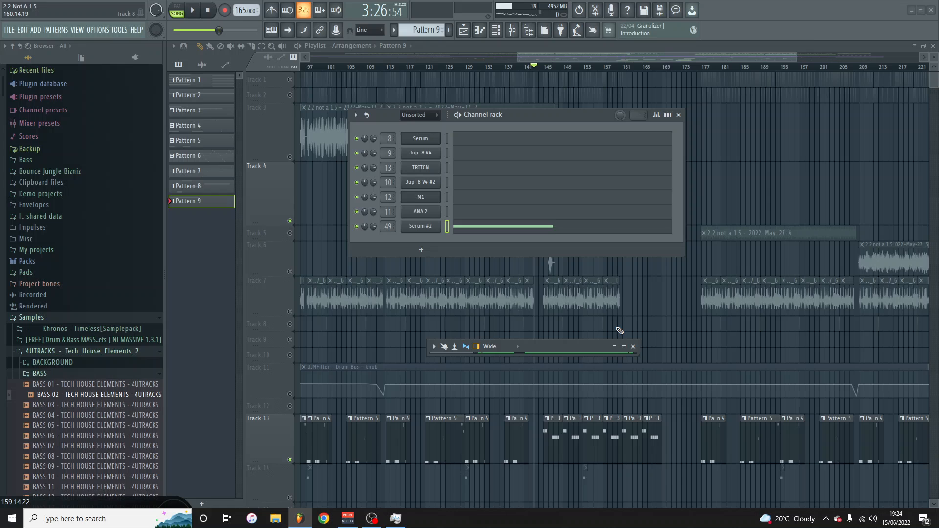
pyautogui.click(561, 360)
pyautogui.moveTo(558, 355); pyautogui.dragTo(562, 418)
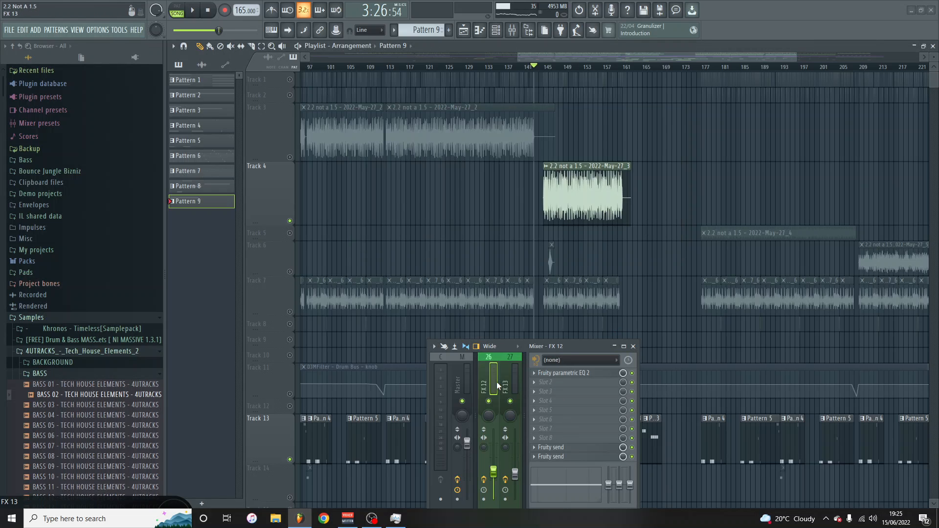
# Widen the mixer window around its first channels, check the 808 channel's effect slots, and close the mixer.
pyautogui.scroll(20, 439, 385)
pyautogui.moveTo(428, 396); pyautogui.dragTo(189, 382)
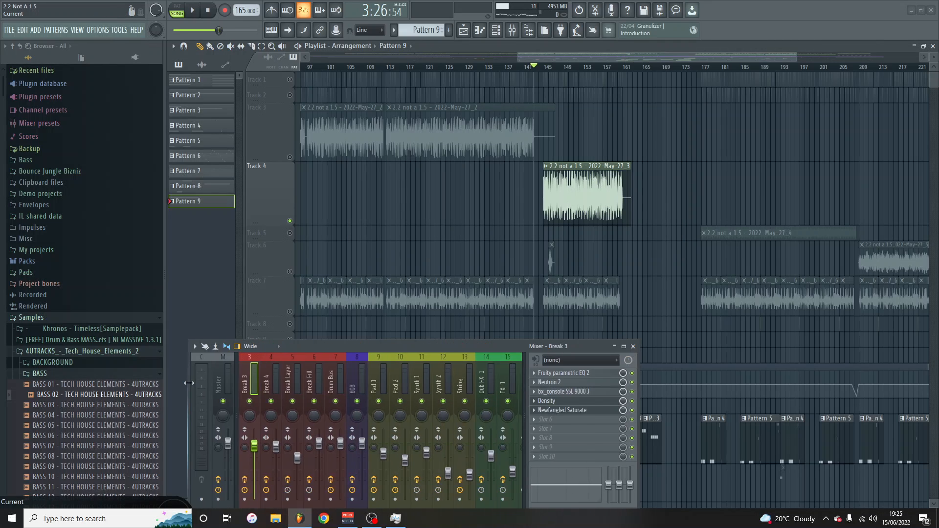
pyautogui.click(351, 374)
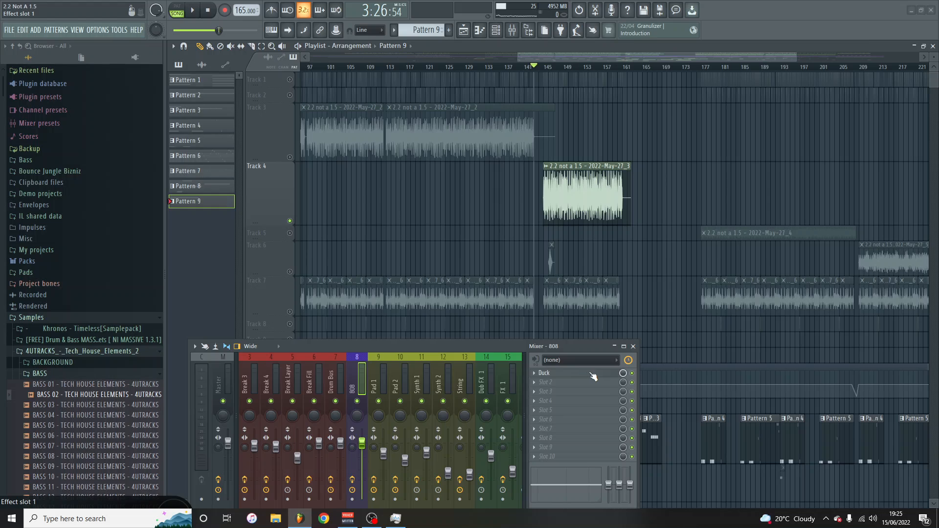
pyautogui.click(635, 346)
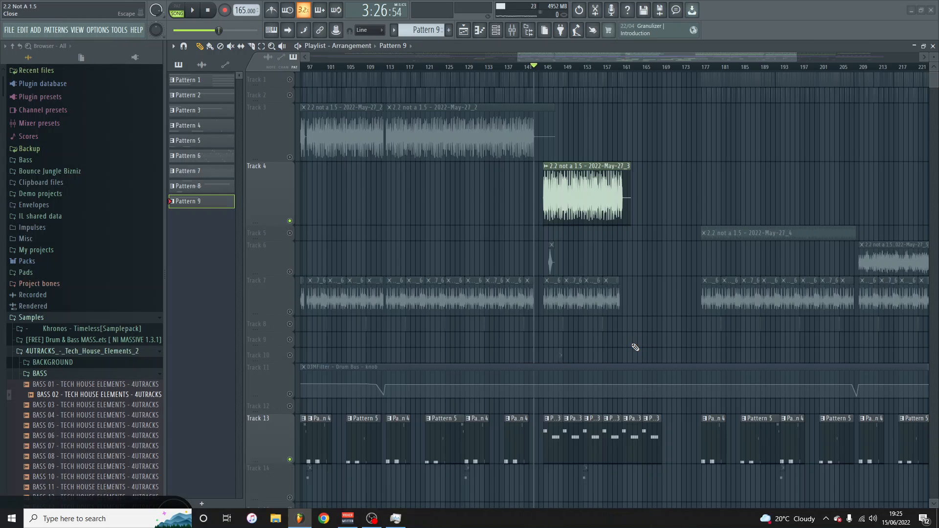
# Open the first Serum channel with the 808 preset and inspect oscillator A's Analog_BD_Sin wavetable in 2D and 3D.
pyautogui.click(495, 30)
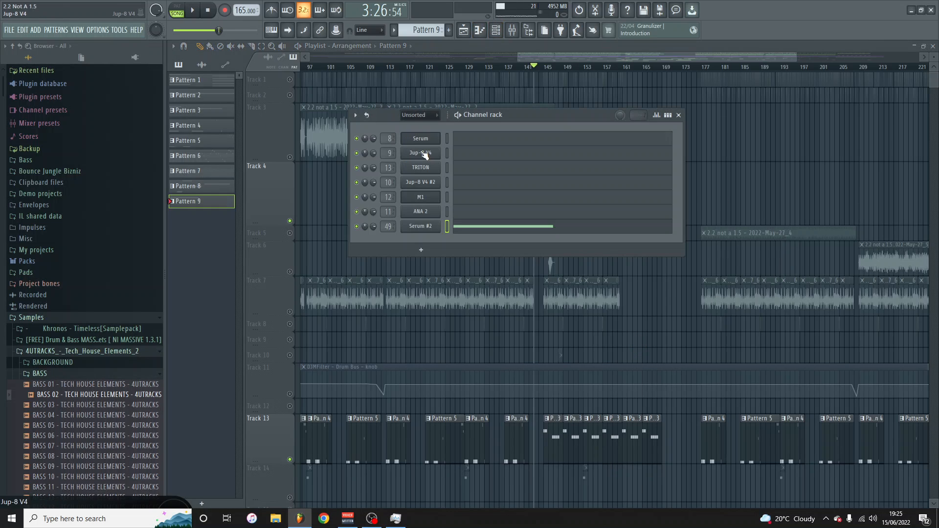
pyautogui.click(424, 139)
pyautogui.moveTo(385, 164); pyautogui.dragTo(403, 115)
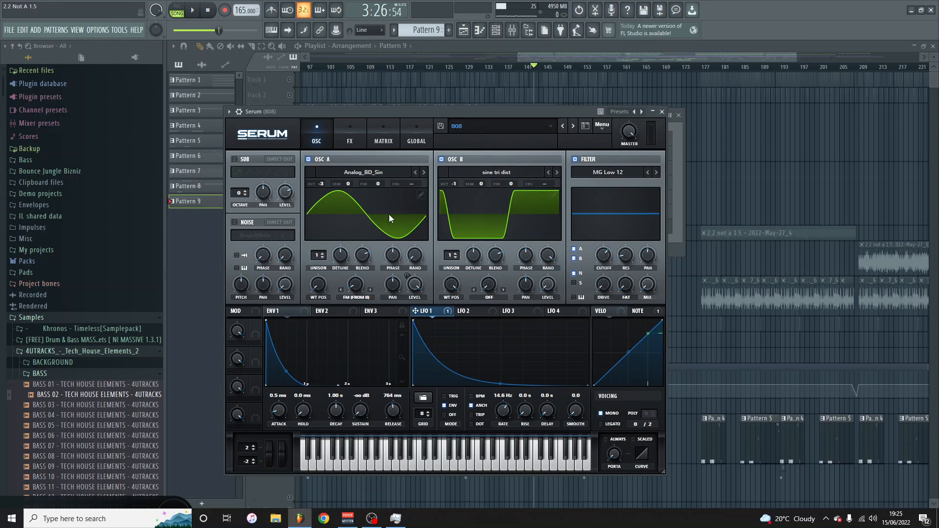
pyautogui.click(336, 210)
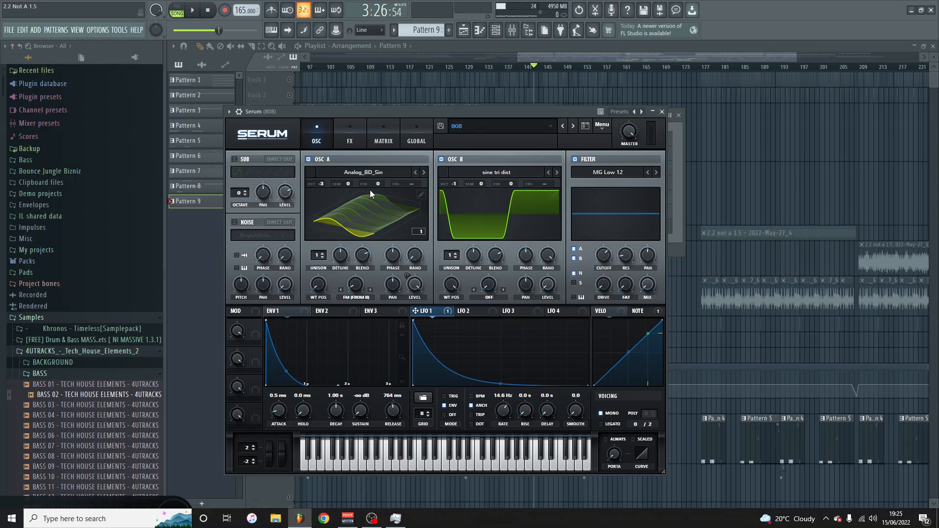
pyautogui.click(344, 217)
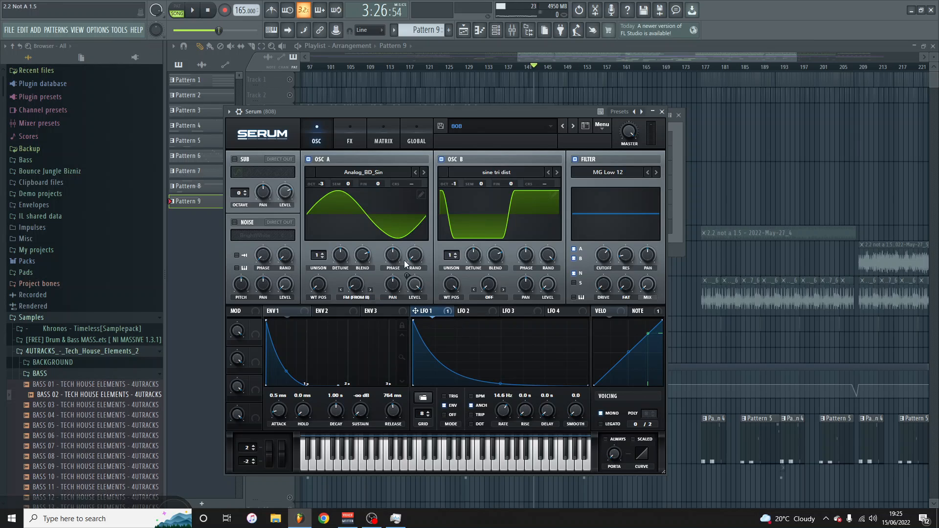
pyautogui.click(368, 201)
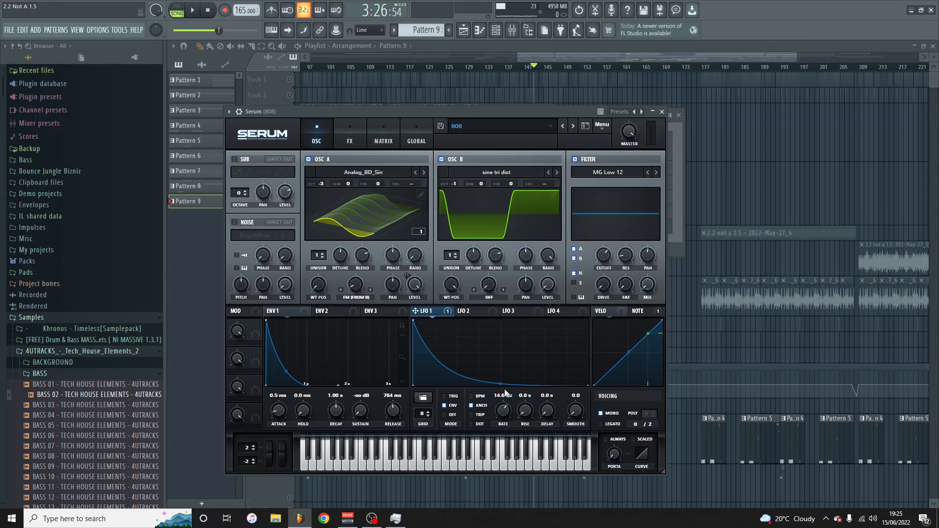
# Check LFO 1's modulation destination in the 808 patch and select its Serum channel for playing notes.
pyautogui.rightClick(436, 311)
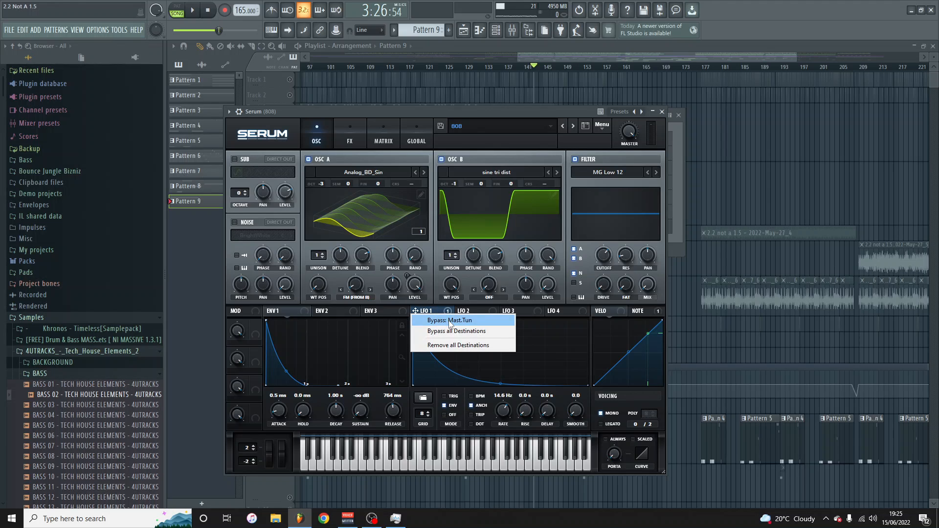
pyautogui.click(427, 312)
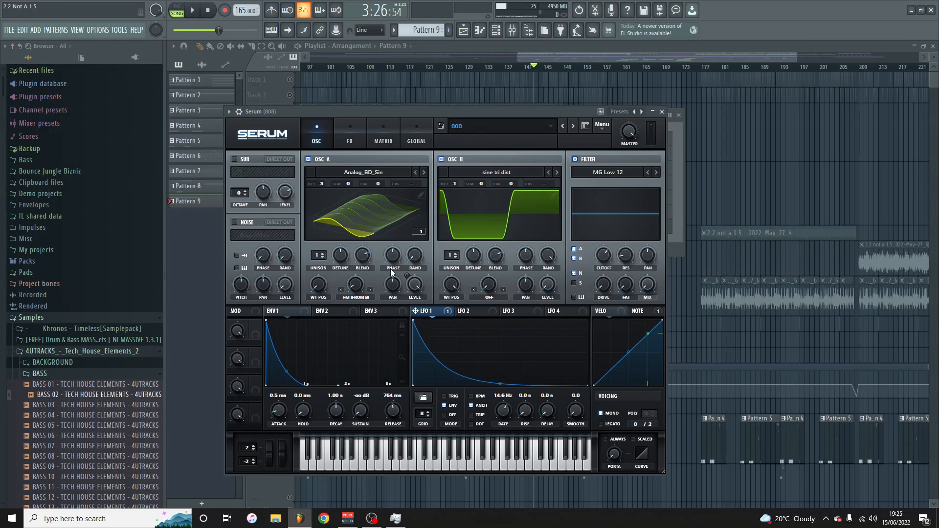
pyautogui.click(496, 30)
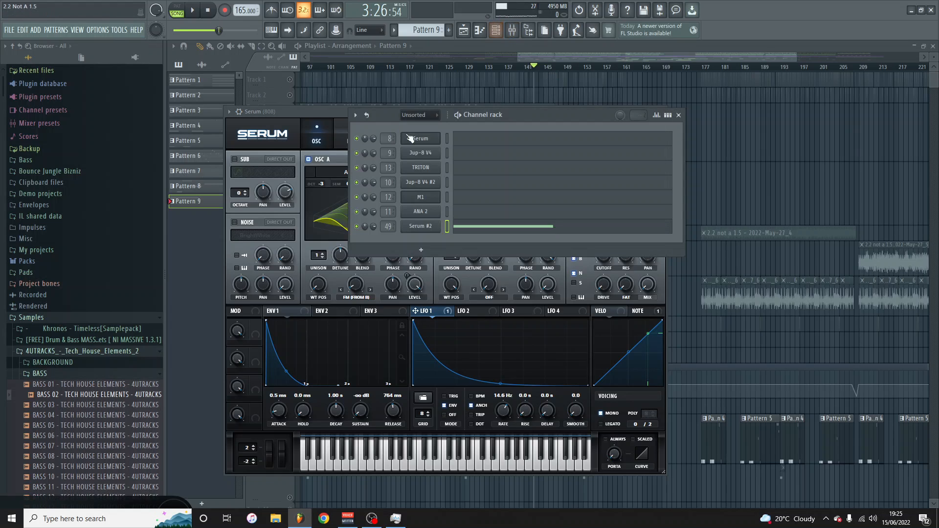
pyautogui.click(446, 139)
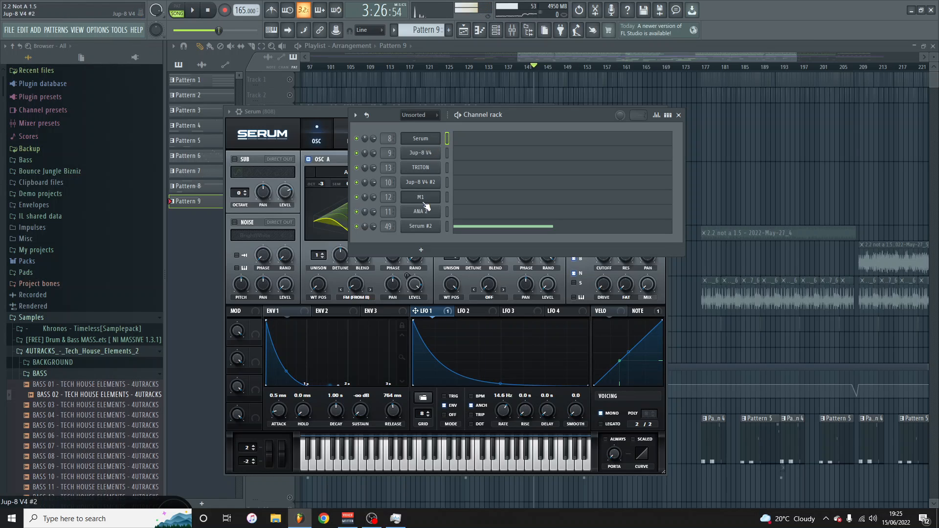
# Compare the 808 with LFO 1's master tuning modulation bypassed and active while playing notes.
pyautogui.rightClick(434, 313)
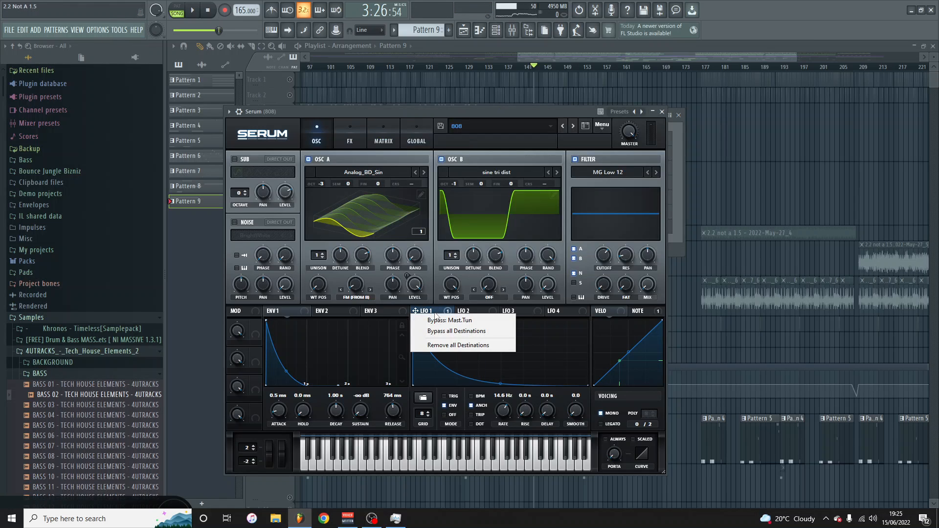
pyautogui.click(434, 319)
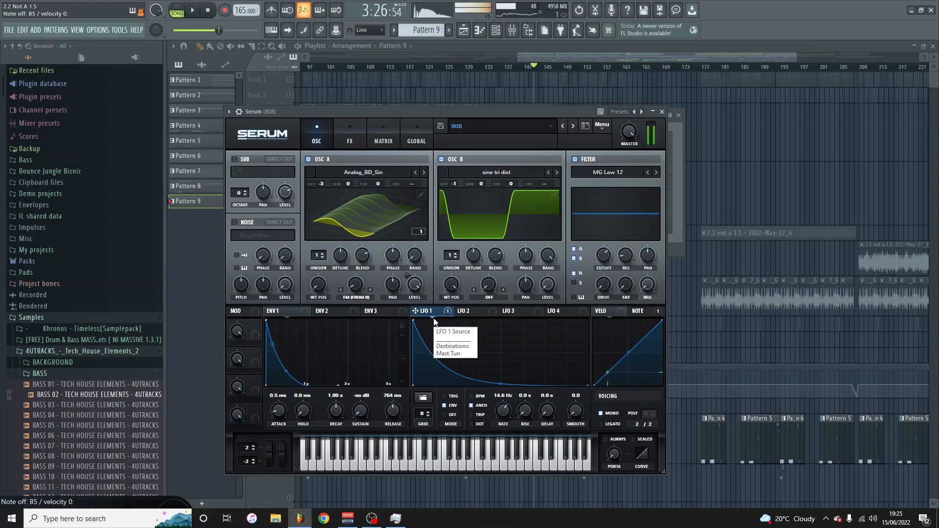
pyautogui.rightClick(440, 312)
pyautogui.click(441, 315)
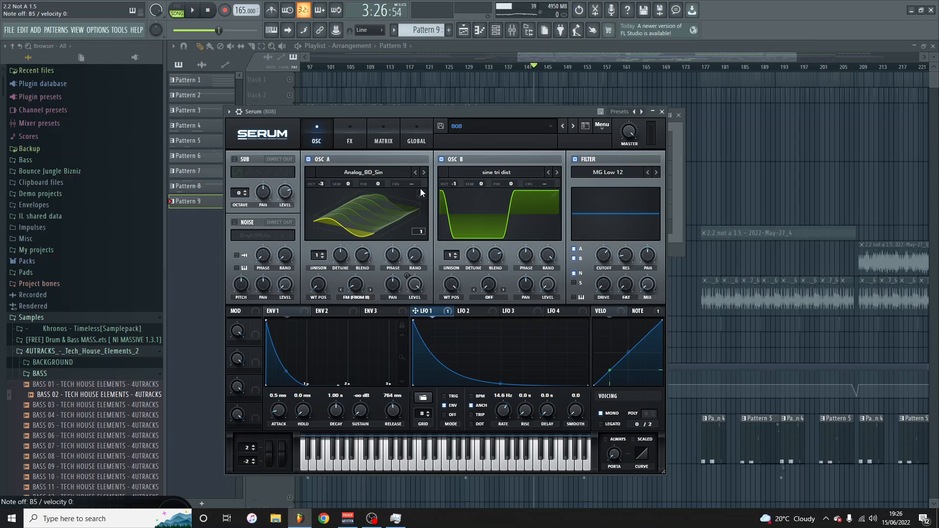
# Inspect oscillator B's sine tri dist wavetable in 2D and 3D, sweeping its wavetable position and leaving it at 256.
pyautogui.click(501, 205)
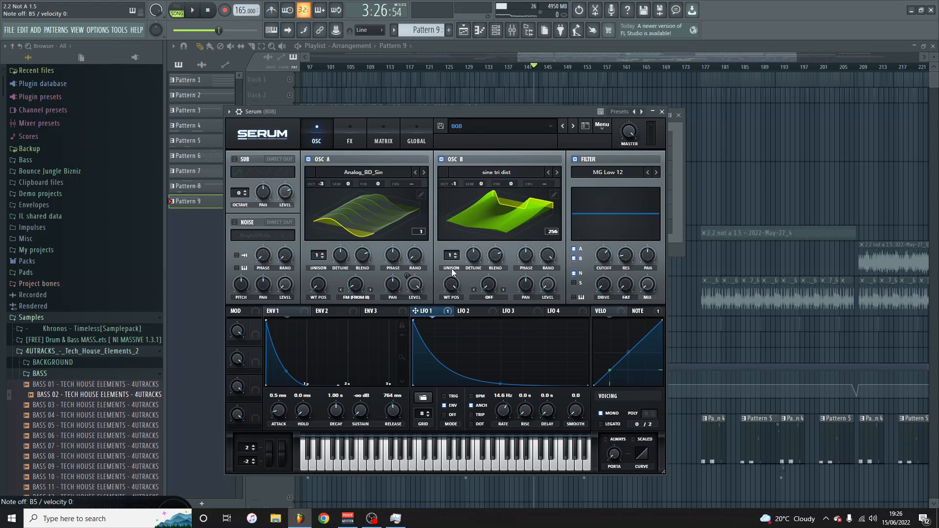
pyautogui.click(512, 211)
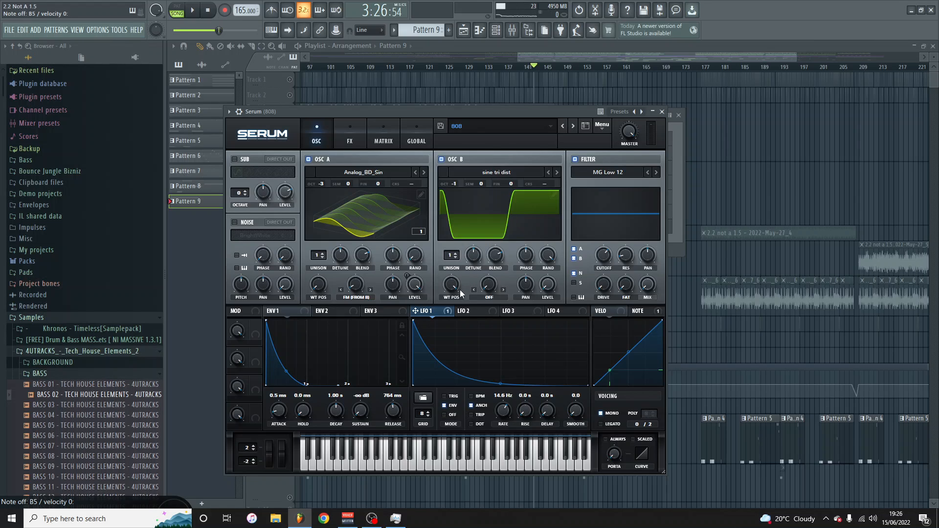
pyautogui.moveTo(452, 285); pyautogui.dragTo(489, 267)
pyautogui.click(507, 201)
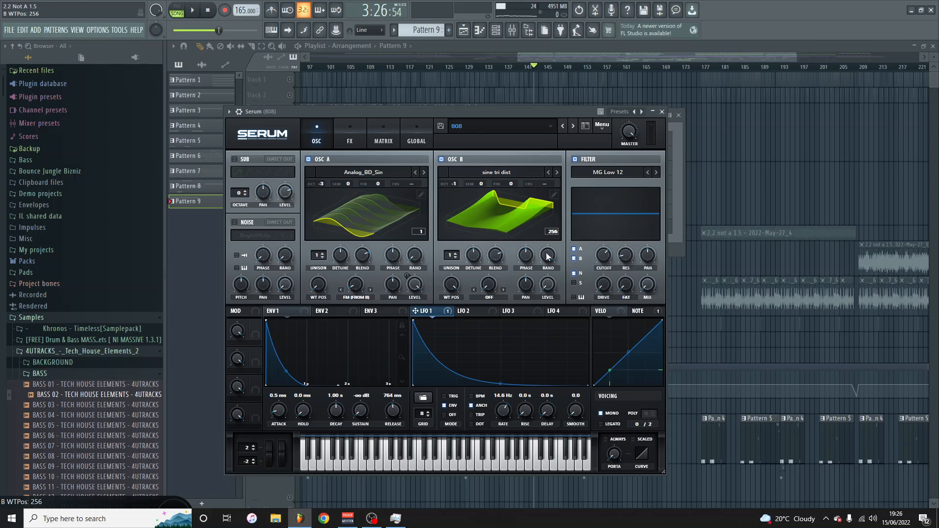
# Audition oscillator A's FM (from B) warp by lowering it to 0% and raising it again while playing notes.
pyautogui.rightClick(356, 288)
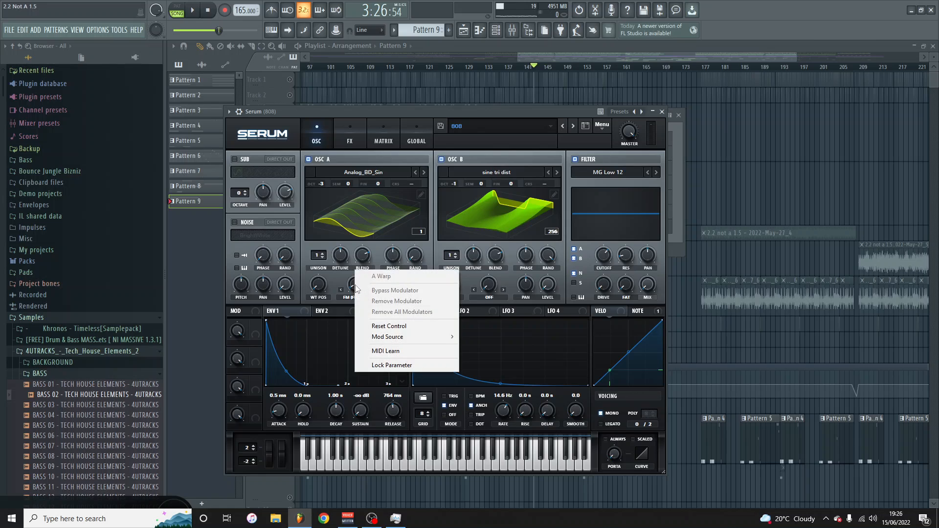
pyautogui.click(357, 289)
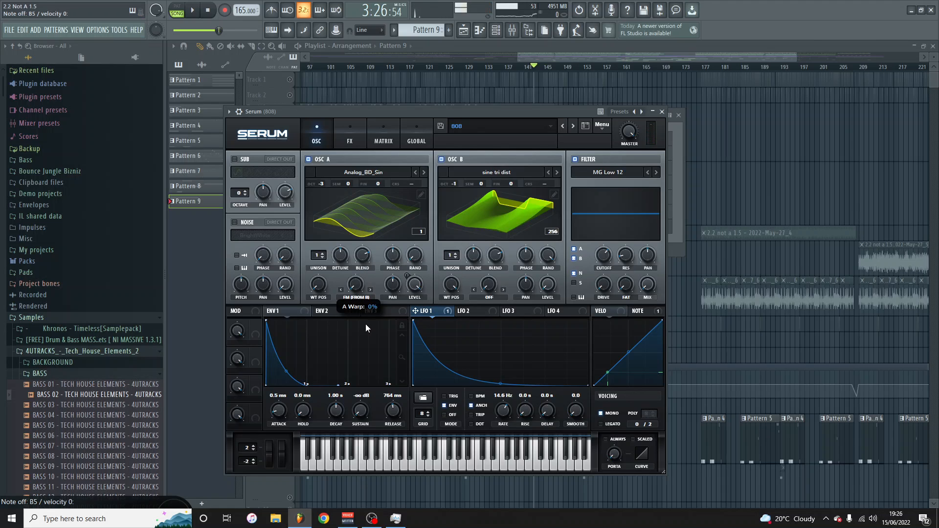
pyautogui.moveTo(365, 306)
pyautogui.mouseDown()
pyautogui.moveTo(360, 277)
pyautogui.moveTo(378, 311)
pyautogui.moveTo(359, 290)
pyautogui.mouseUp()
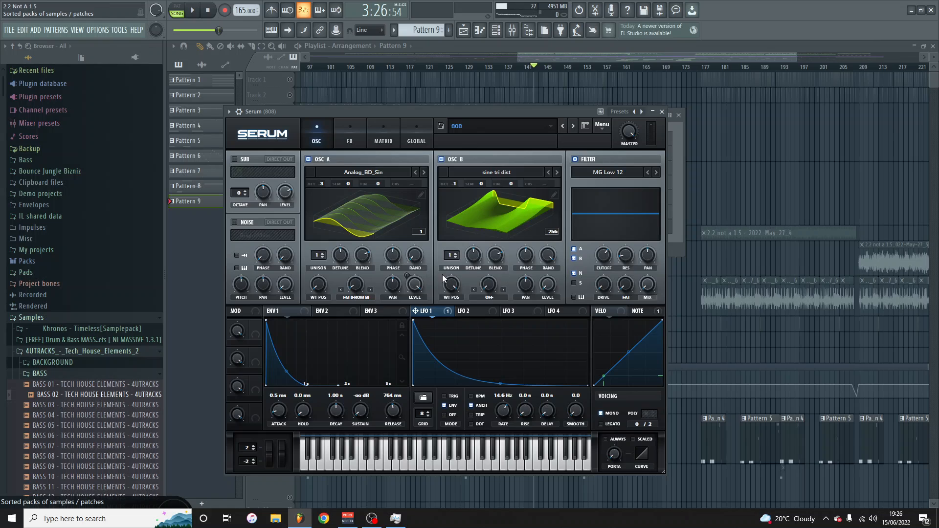
# Review the 808 patch's effects, comparing the compressor with Multiband off and on, and check the EQ's high-band frequency.
pyautogui.click(345, 142)
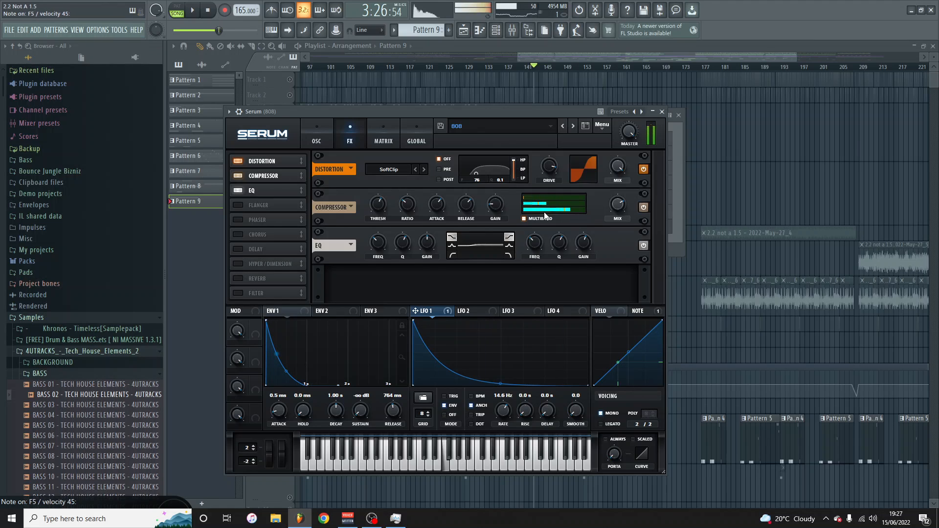
pyautogui.click(524, 219)
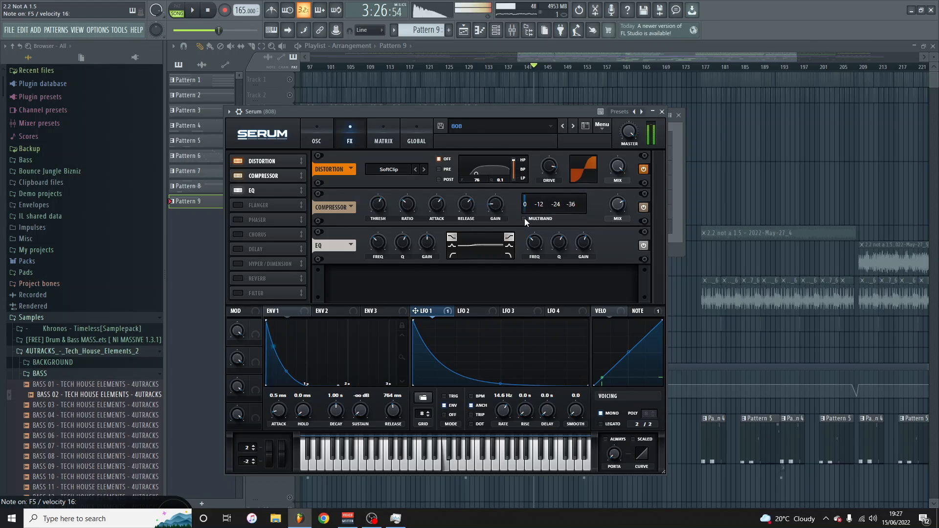
pyautogui.click(525, 219)
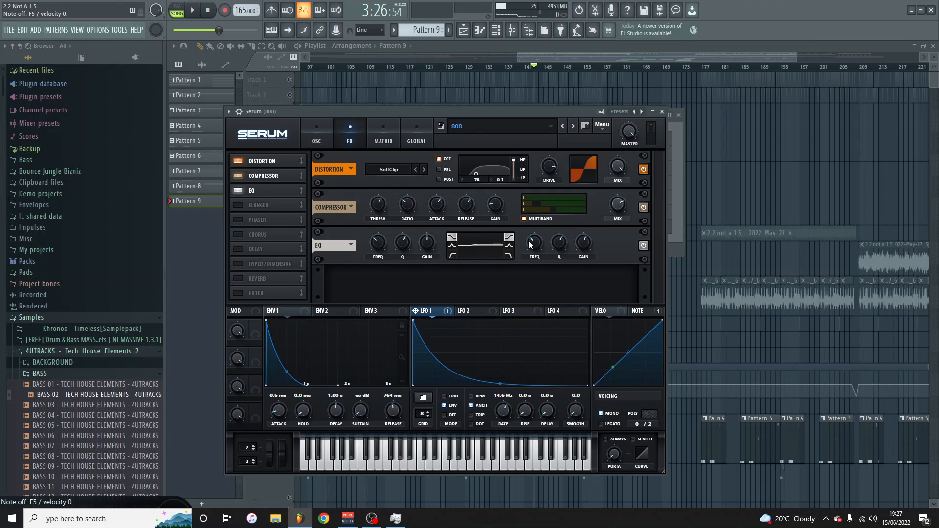
pyautogui.moveTo(532, 243)
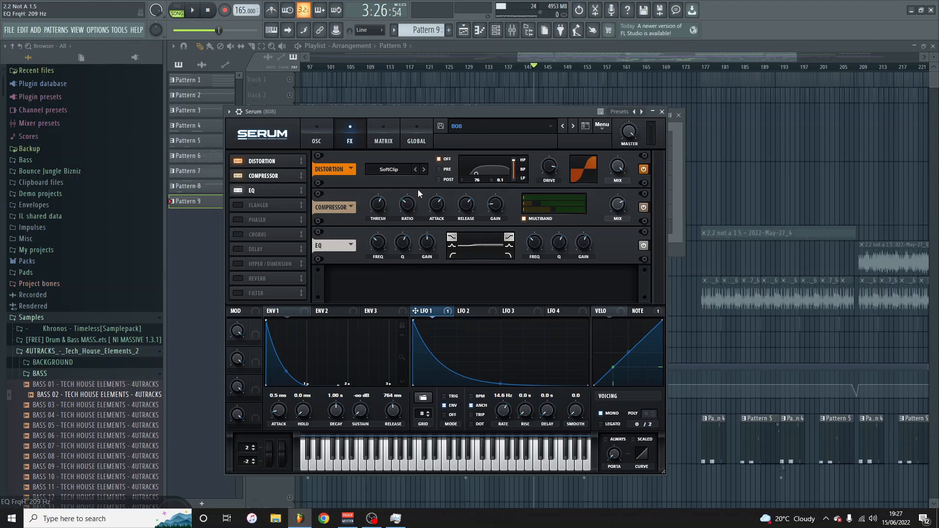
pyautogui.click(663, 112)
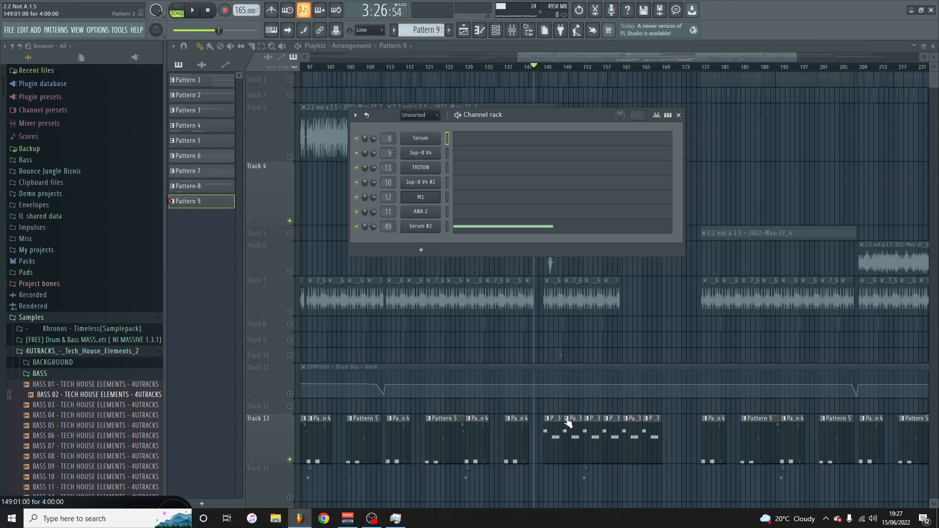
pyautogui.click(419, 229)
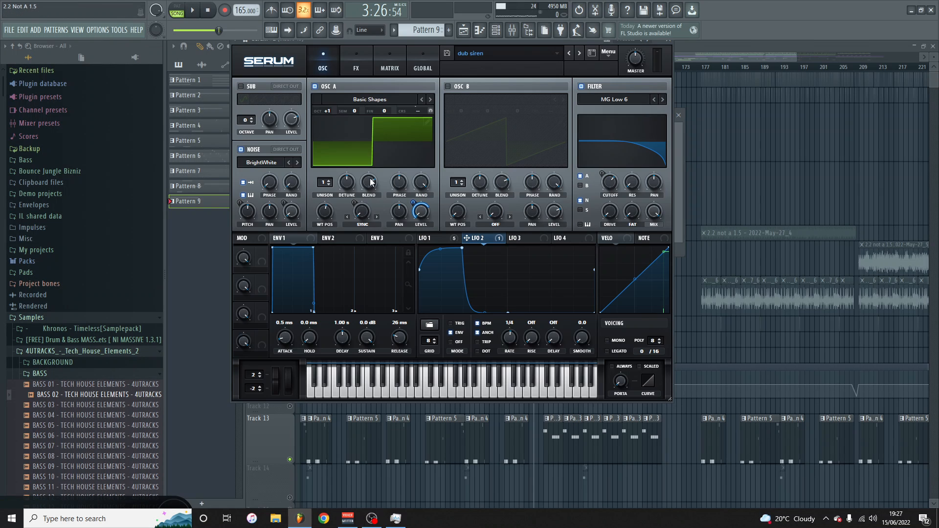
pyautogui.click(668, 38)
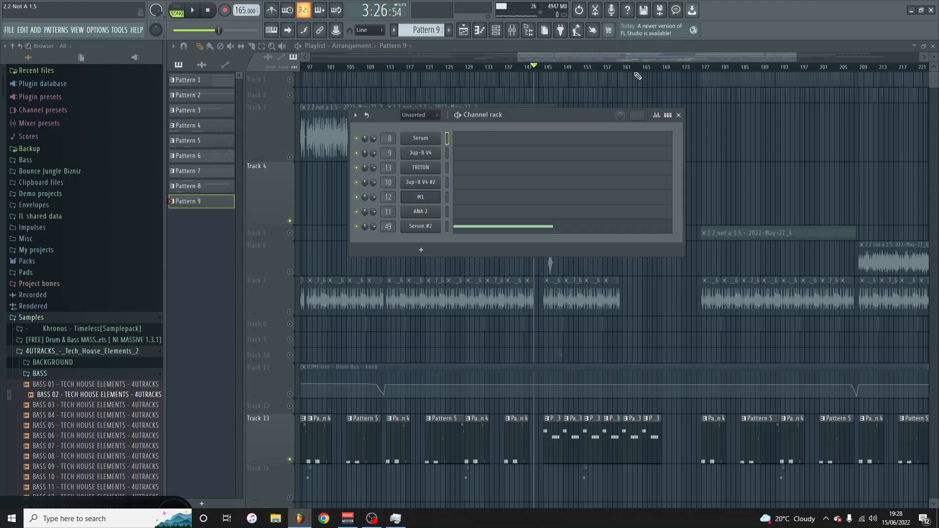
# Reopen the 808 Serum patch and set Envelope 1's sustain to 0.0 dB while auditioning notes.
pyautogui.click(423, 147)
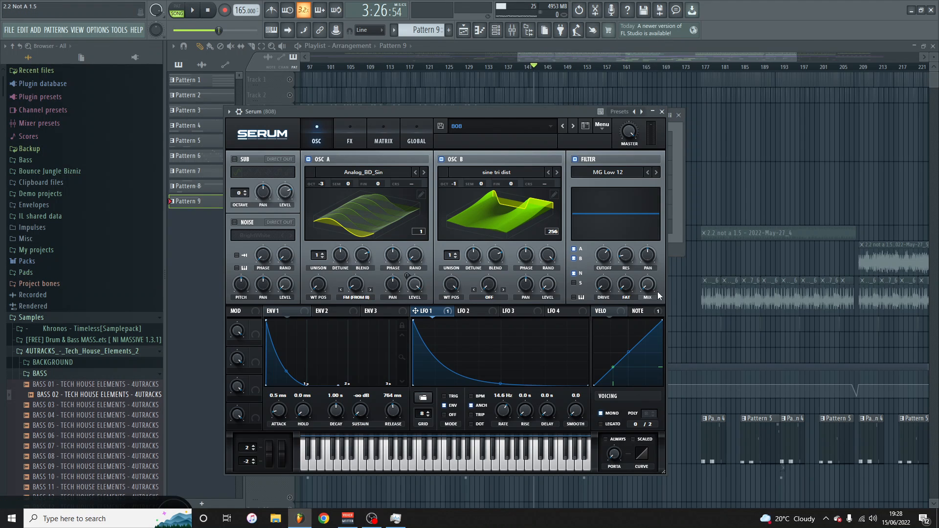
pyautogui.click(293, 333)
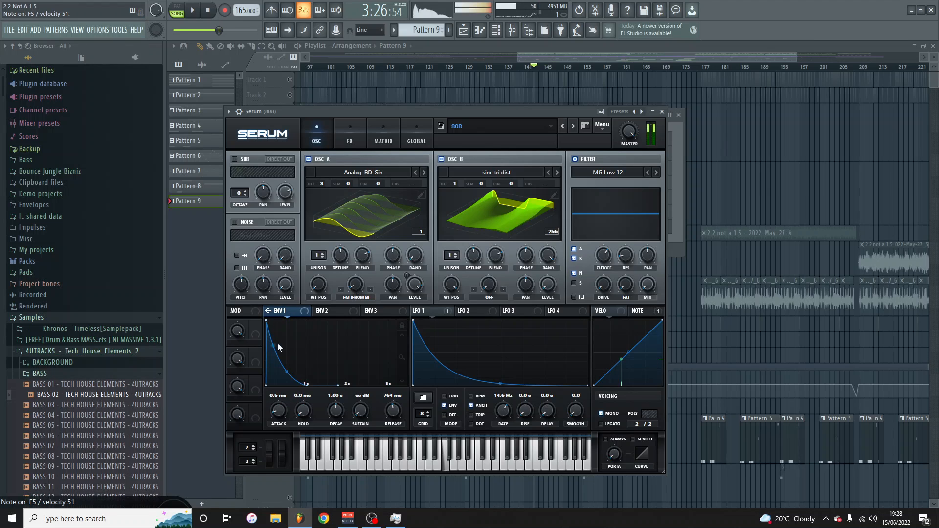
pyautogui.moveTo(360, 413); pyautogui.dragTo(378, 291)
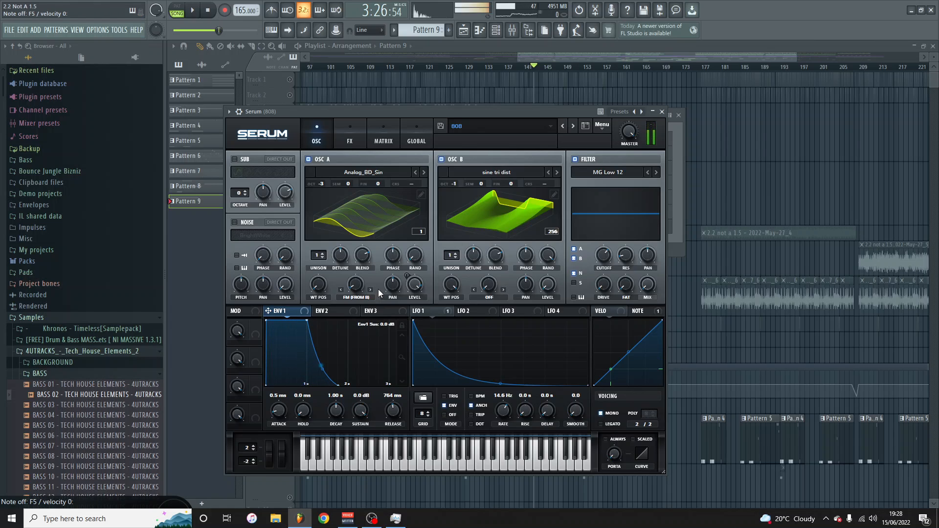
# Set Envelope 1's sustain to -oo dB in the 808 patch and close Serum.
pyautogui.moveTo(378, 289); pyautogui.dragTo(299, 478)
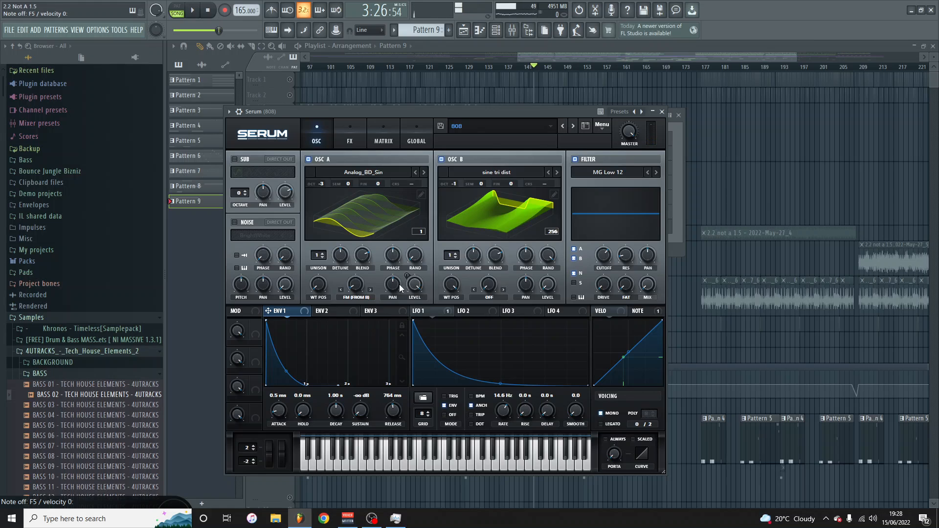
pyautogui.click(346, 135)
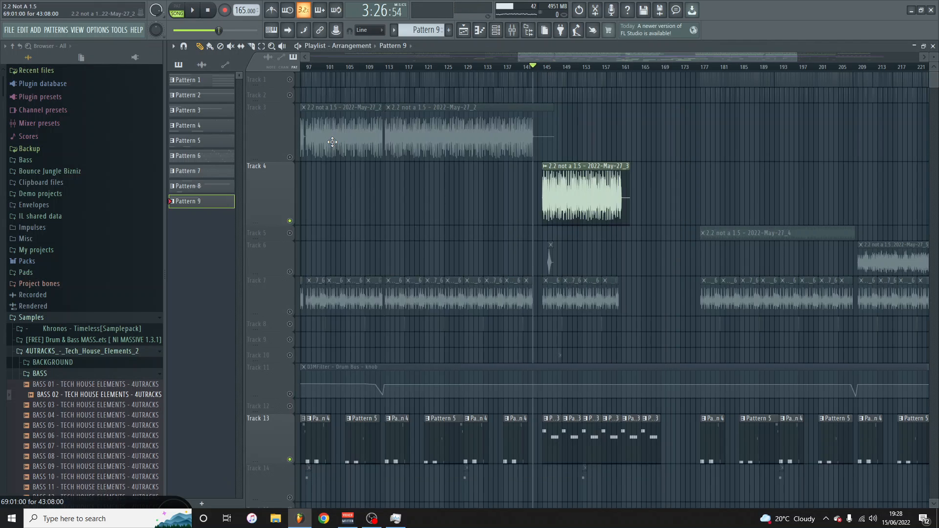
# Unmute playlist tracks 1, 2 and 3 and examine their drum hits from bar 17.
pyautogui.click(290, 157)
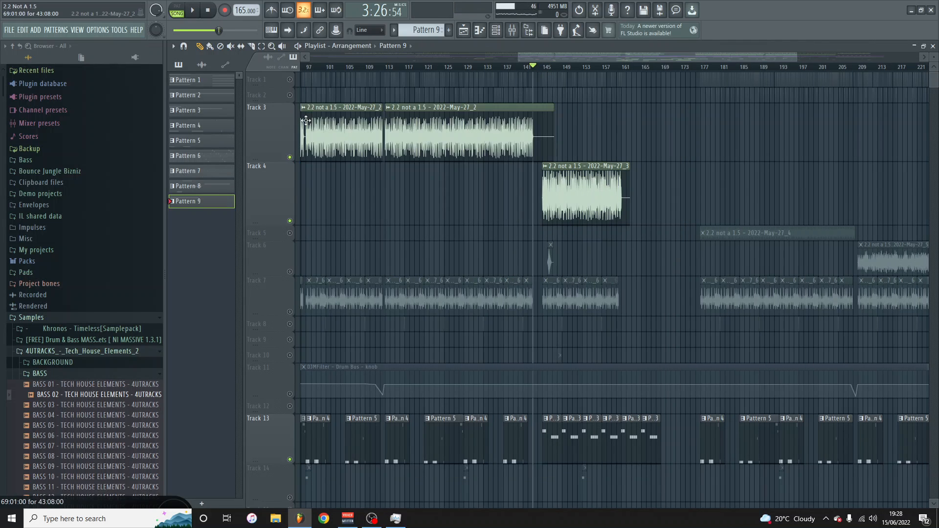
pyautogui.click(290, 95)
pyautogui.click(289, 80)
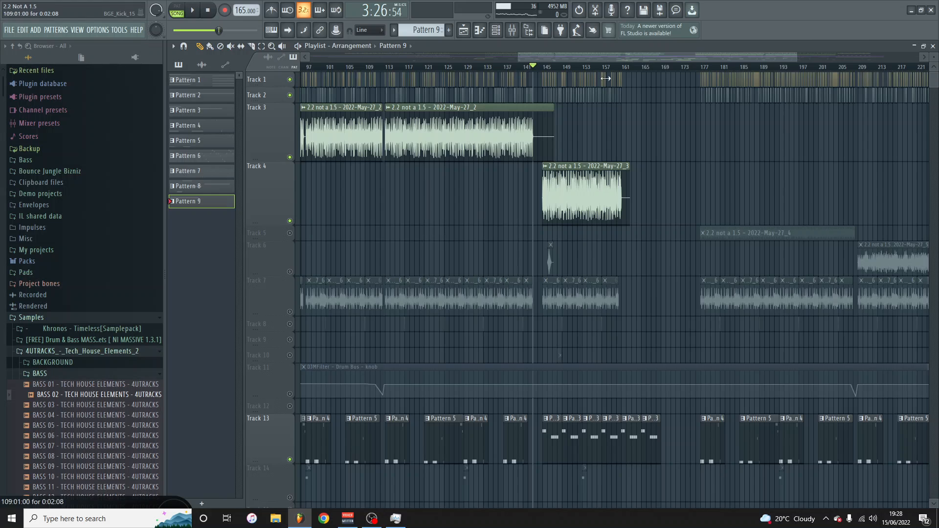
pyautogui.moveTo(571, 58); pyautogui.dragTo(363, 58)
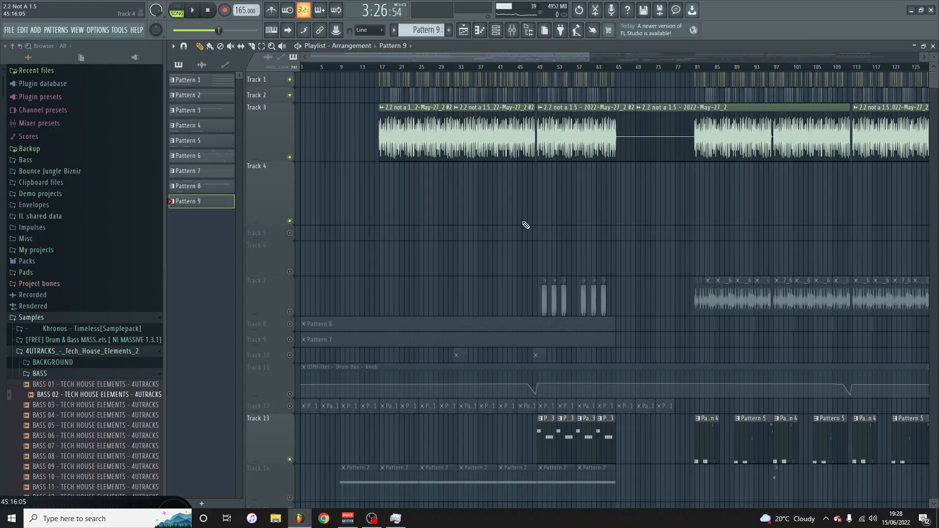
pyautogui.scroll(6, 400, 138)
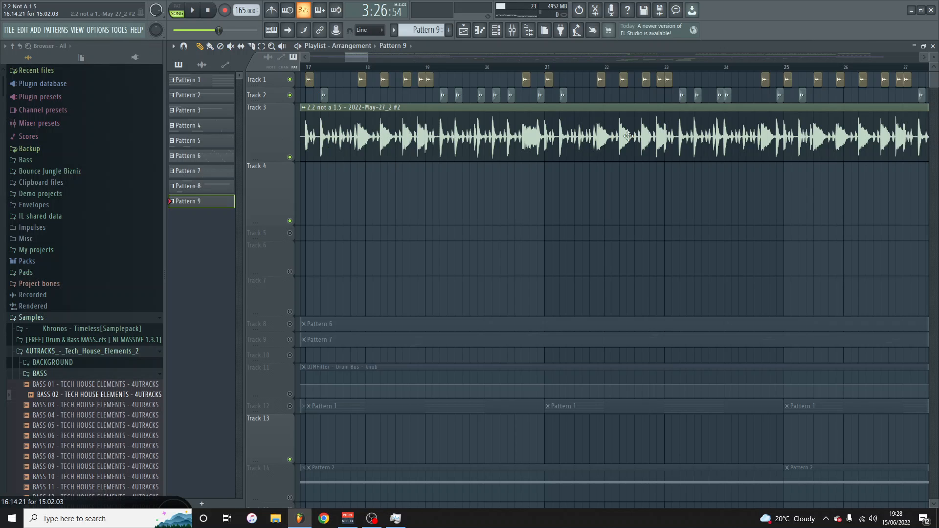
pyautogui.scroll(-6, 523, 172)
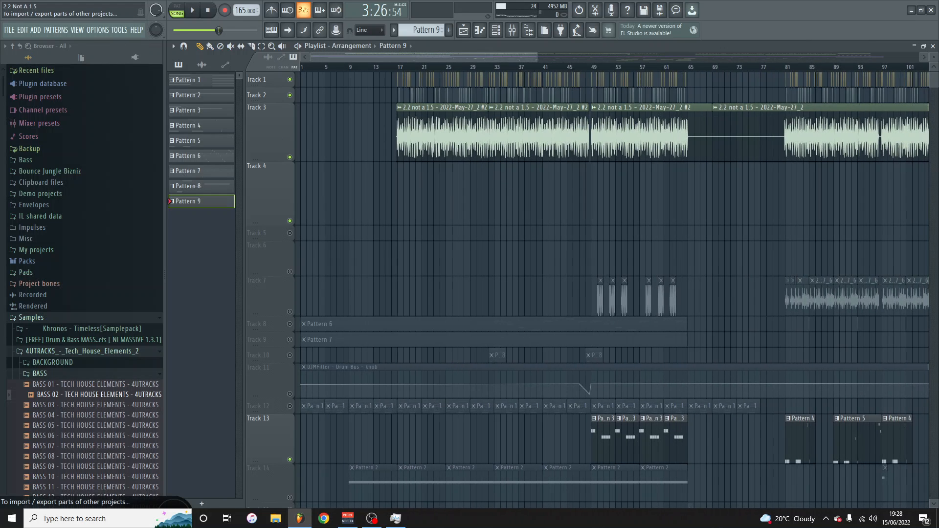
# Examine inserts 47, 48 and 49 in the mixer and briefly play the drums from just before bar 17.
pyautogui.click(512, 30)
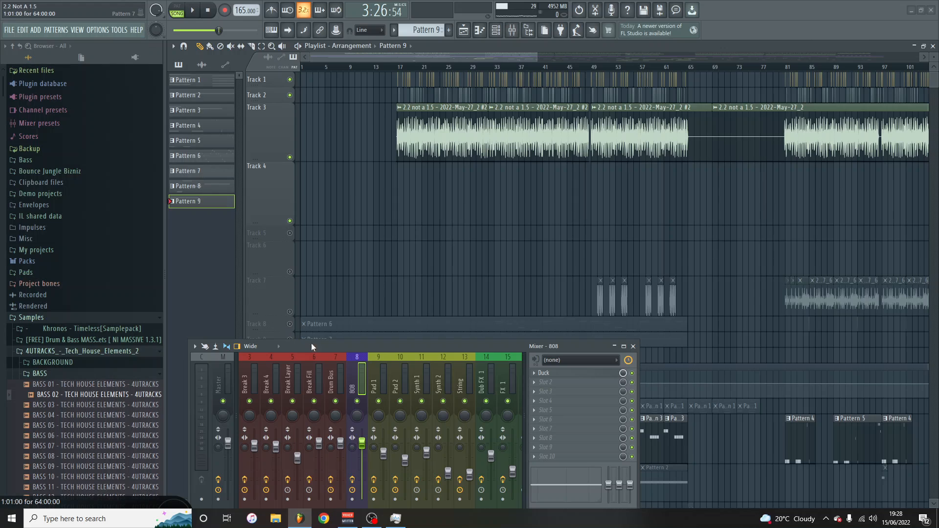
pyautogui.moveTo(311, 343); pyautogui.dragTo(281, 246)
pyautogui.click(472, 270)
pyautogui.moveTo(474, 270); pyautogui.dragTo(398, 272)
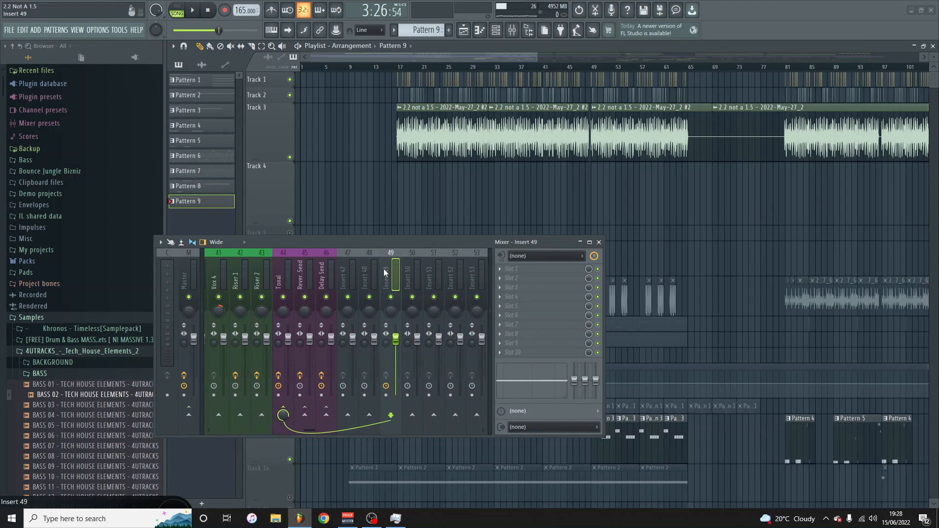
pyautogui.click(371, 270)
pyautogui.click(383, 280)
pyautogui.click(398, 69)
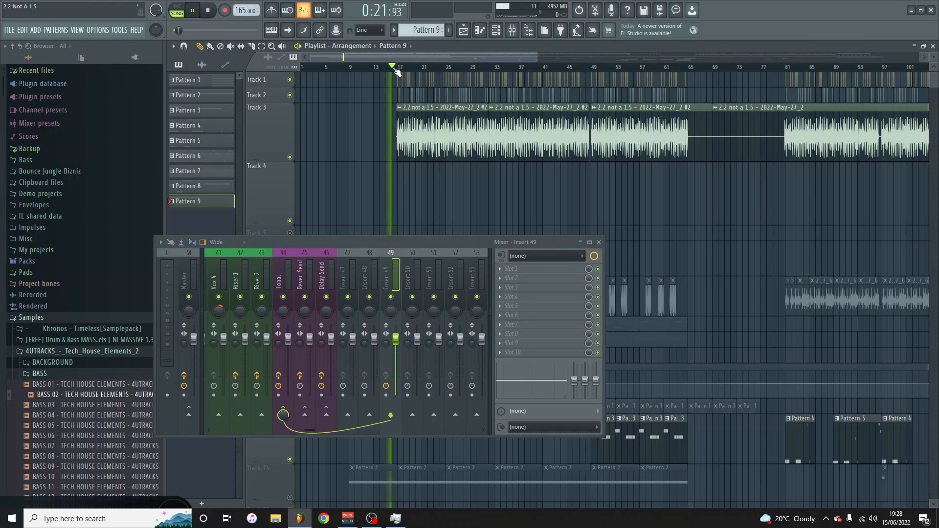
pyautogui.press('space')
pyautogui.press('space')
pyautogui.click(347, 273)
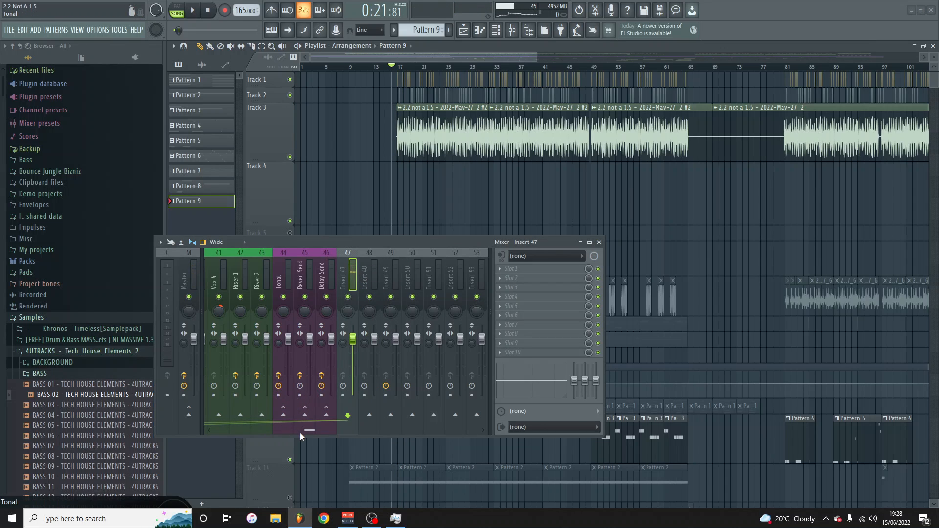
# Inspect the Duck curve on the Break Layer mixer track and close the plugin.
pyautogui.moveTo(301, 432); pyautogui.dragTo(220, 428)
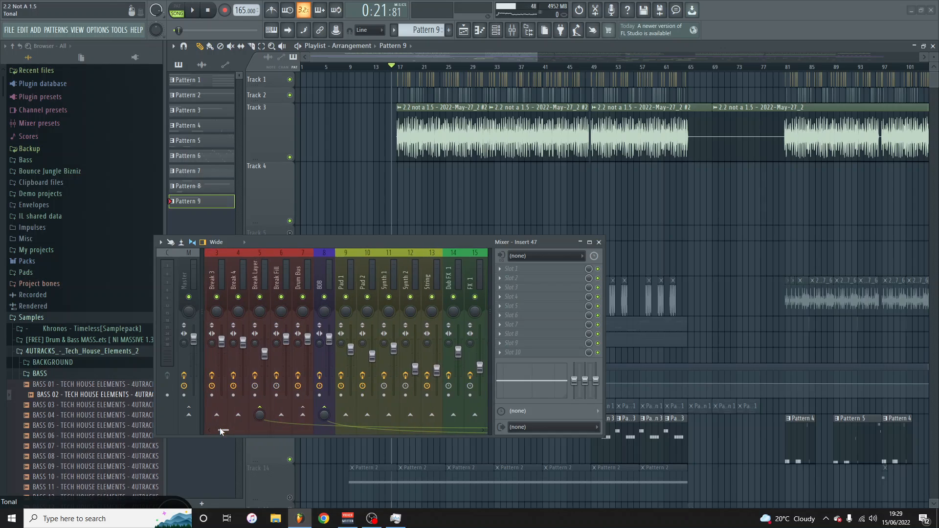
pyautogui.click(260, 271)
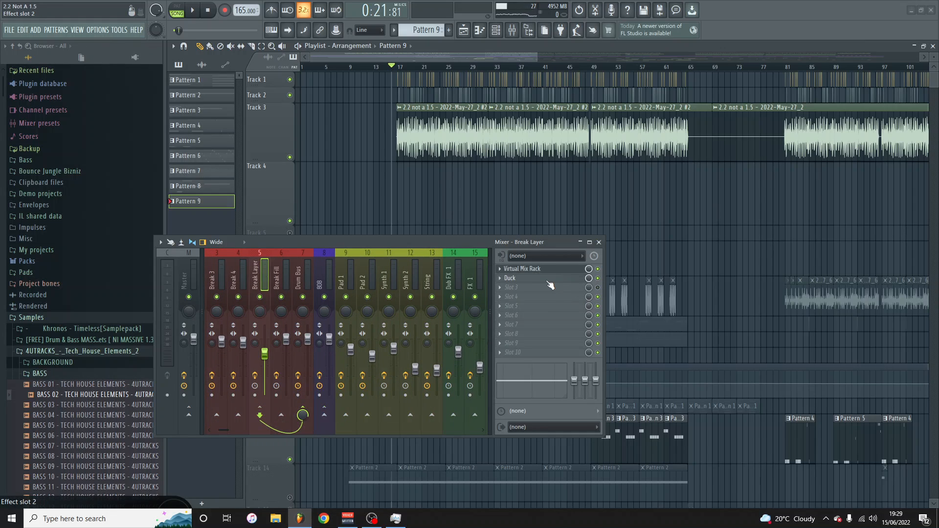
pyautogui.click(549, 281)
pyautogui.moveTo(431, 251); pyautogui.dragTo(428, 414)
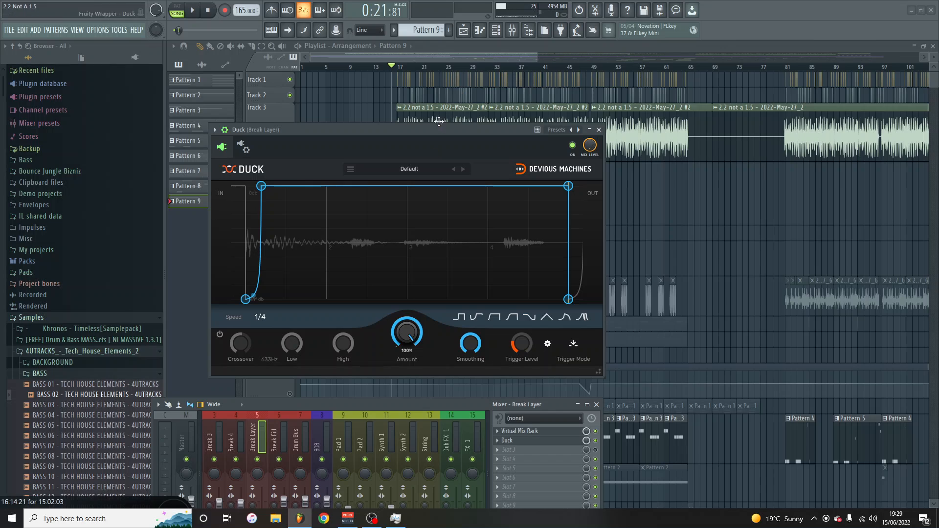
pyautogui.press('Escape')
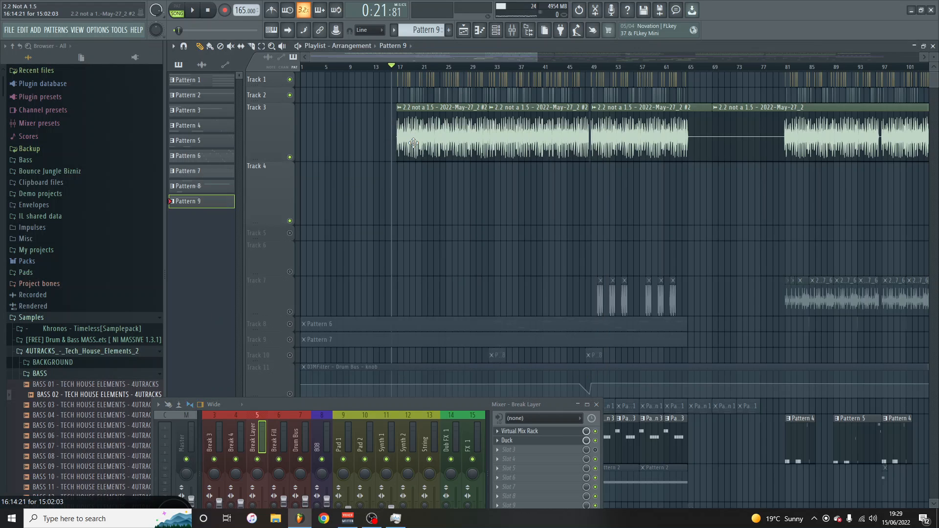
# Play the drop from bar 81 and unmute track 7 to hear its layer with the drums and 808.
pyautogui.scroll(6, 812, 295)
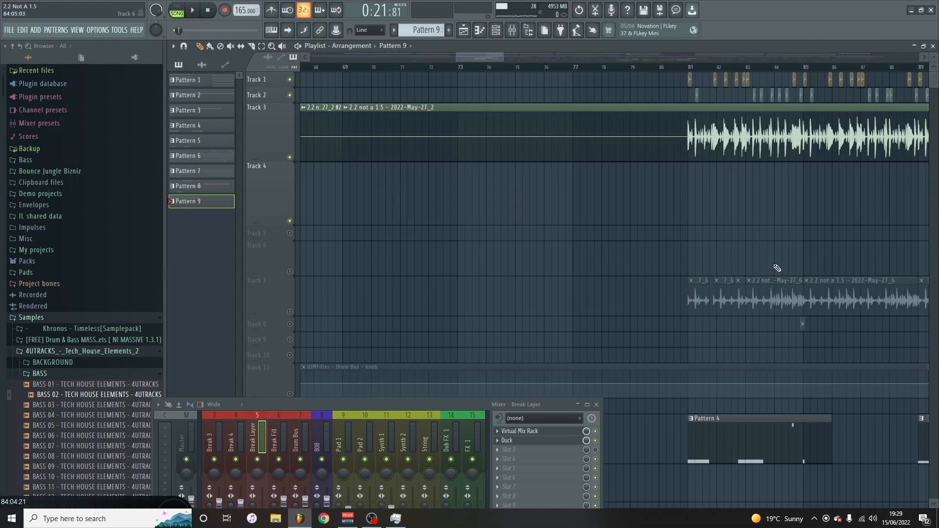
pyautogui.click(687, 68)
pyautogui.press('space')
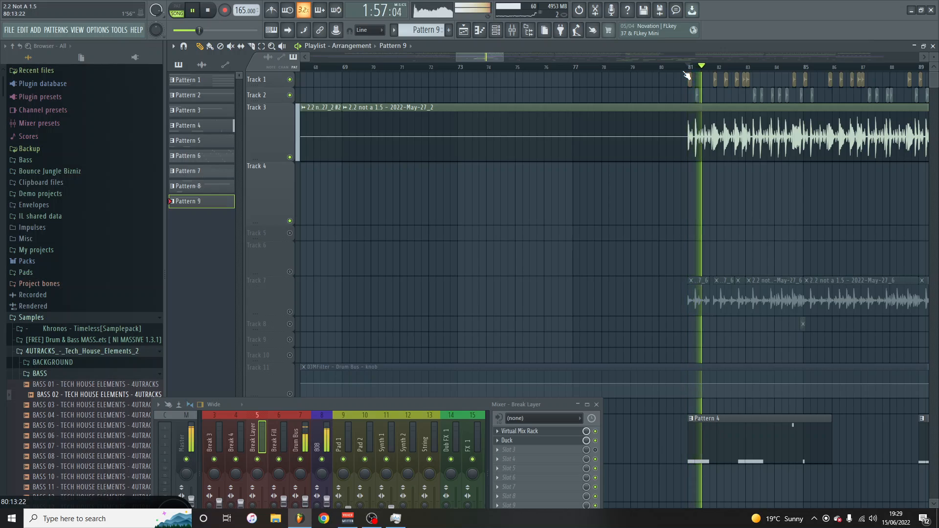
pyautogui.click(290, 311)
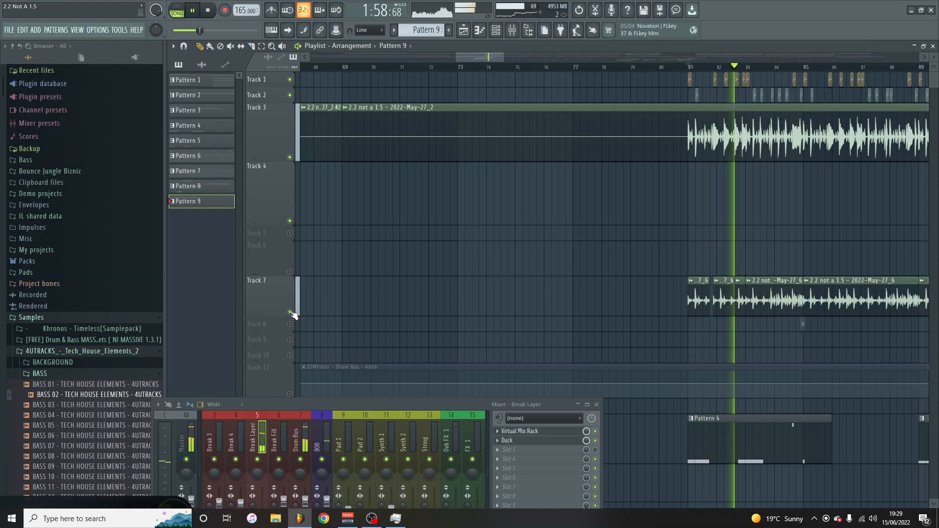
pyautogui.press('space')
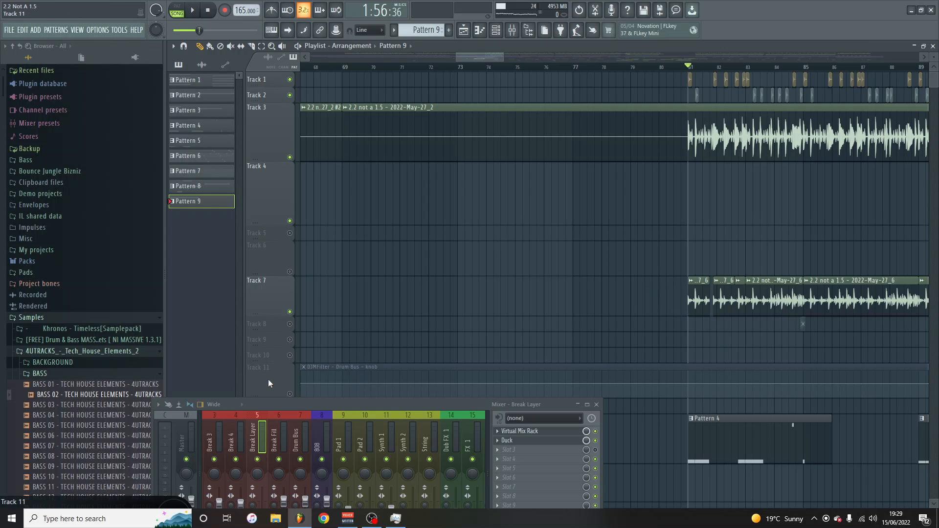
# Inspect the Duck curve on the 808 mixer track while playing the drop from bar 81.
pyautogui.moveTo(365, 407); pyautogui.dragTo(349, 199)
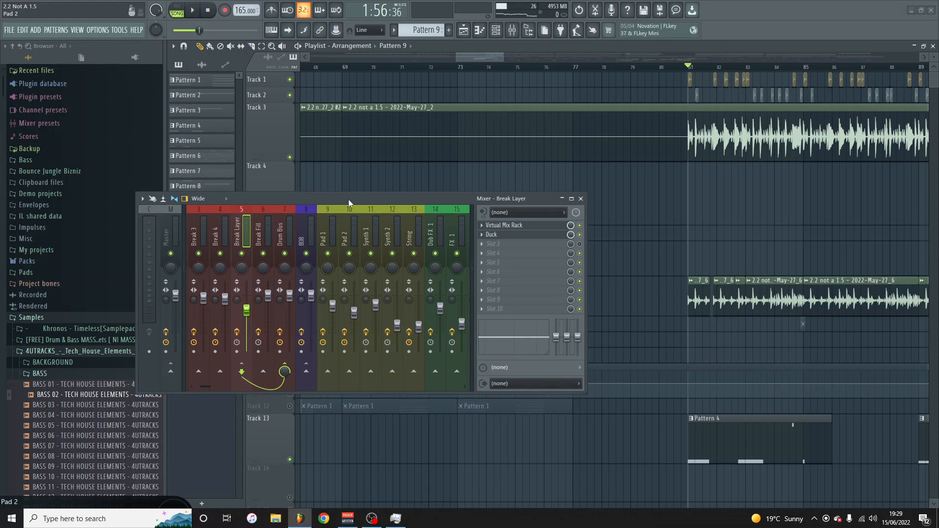
pyautogui.click(308, 237)
pyautogui.click(519, 226)
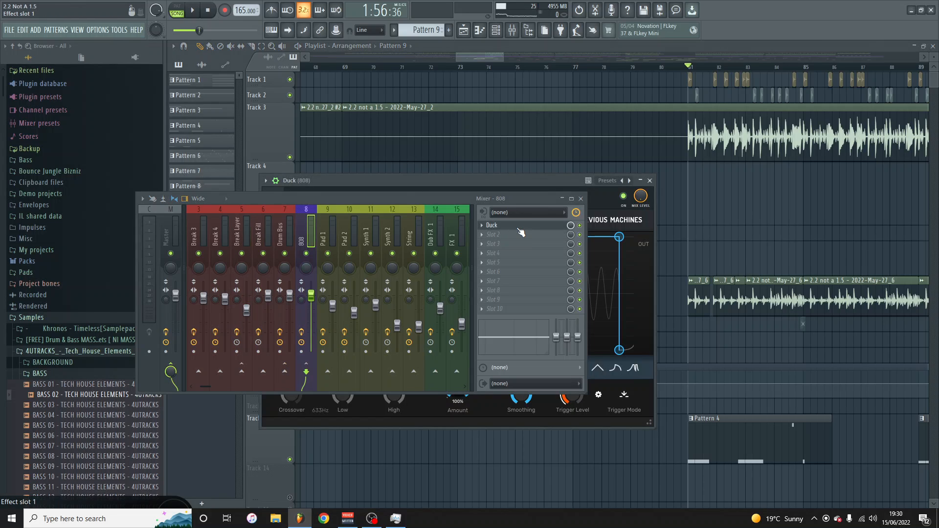
pyautogui.moveTo(482, 199); pyautogui.dragTo(0, 223)
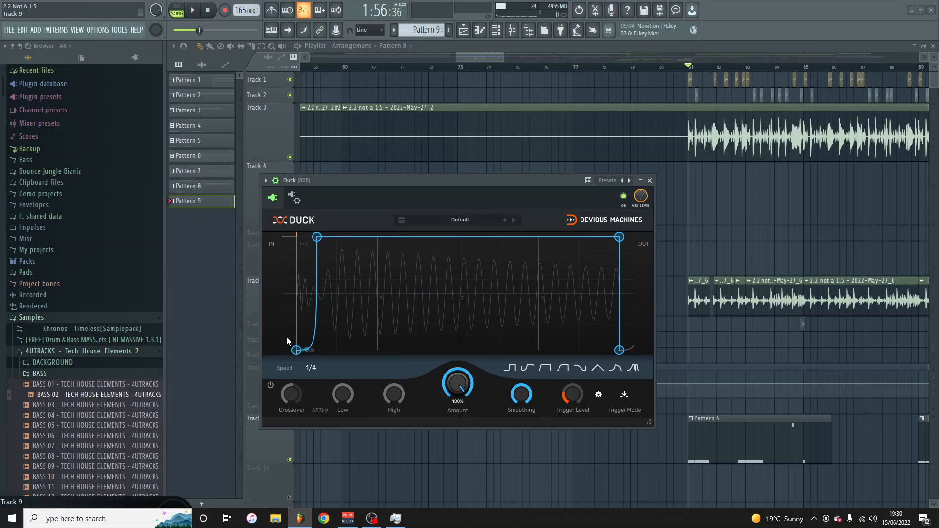
pyautogui.press('space')
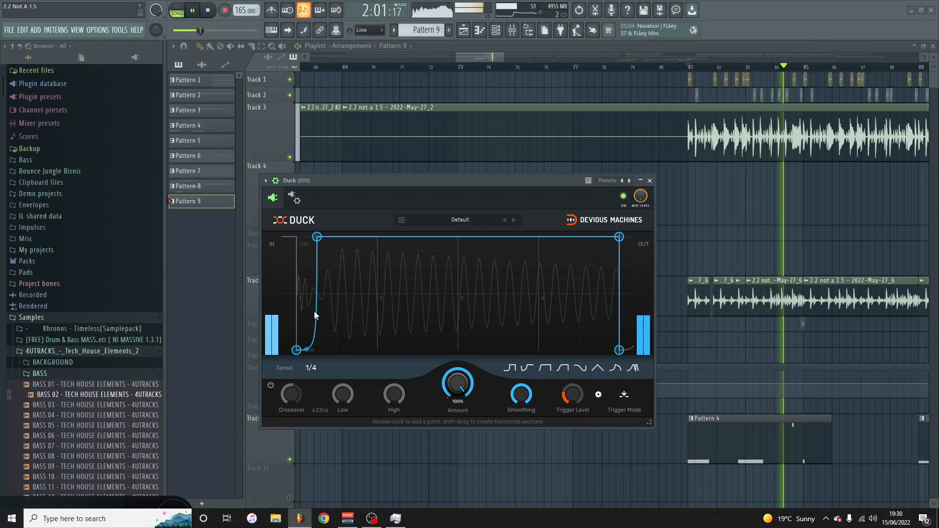
pyautogui.press('space')
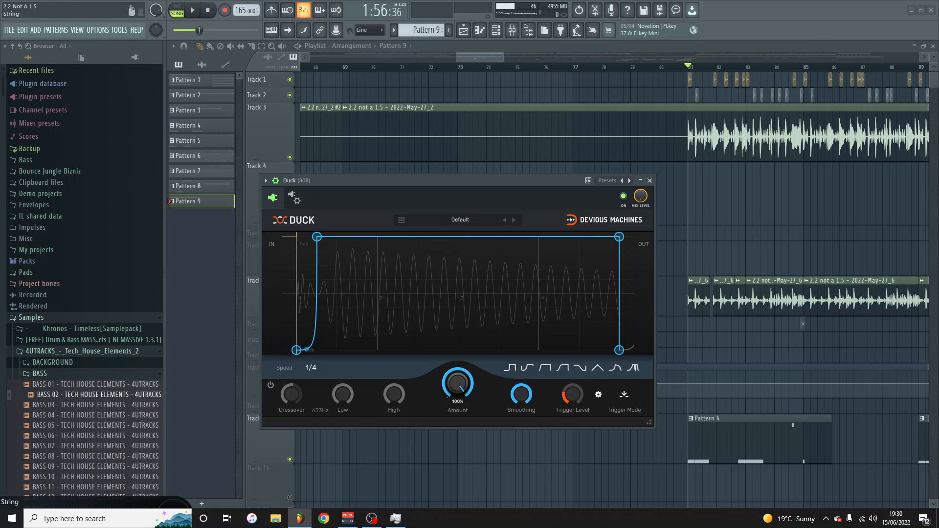
# Examine the low-pass and high-pass settings in bx_cleansweep Pro on the Tonal mixer track.
pyautogui.press('F9')
pyautogui.moveTo(345, 183); pyautogui.dragTo(418, 193)
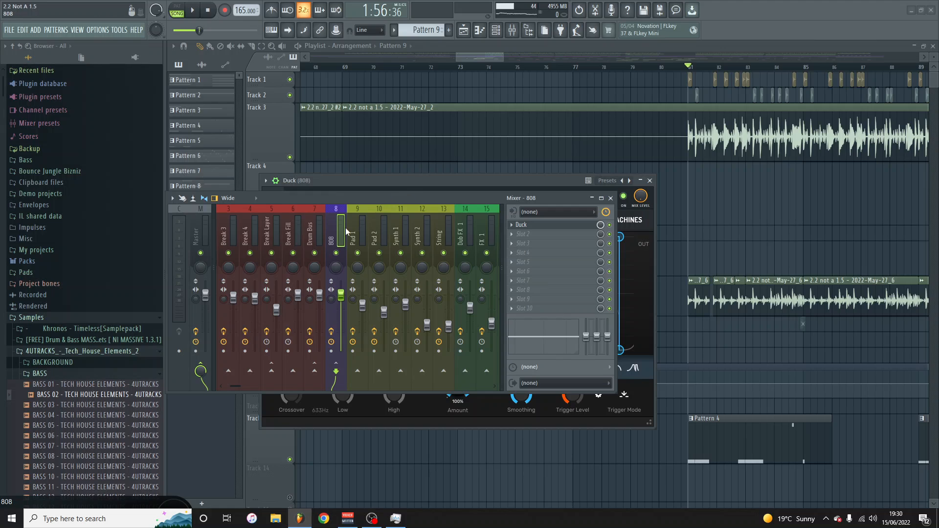
pyautogui.click(480, 241)
pyautogui.moveTo(480, 242); pyautogui.dragTo(433, 218)
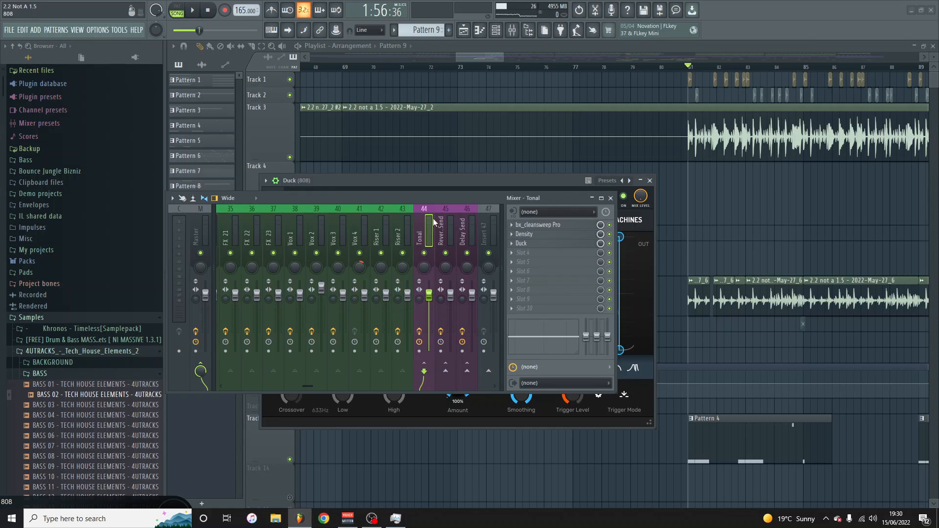
pyautogui.click(536, 227)
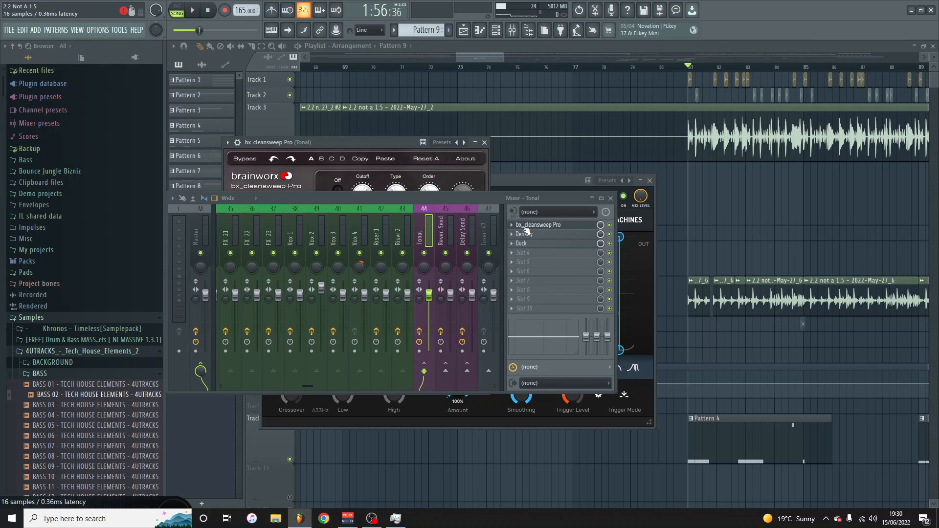
pyautogui.moveTo(456, 200); pyautogui.dragTo(408, 377)
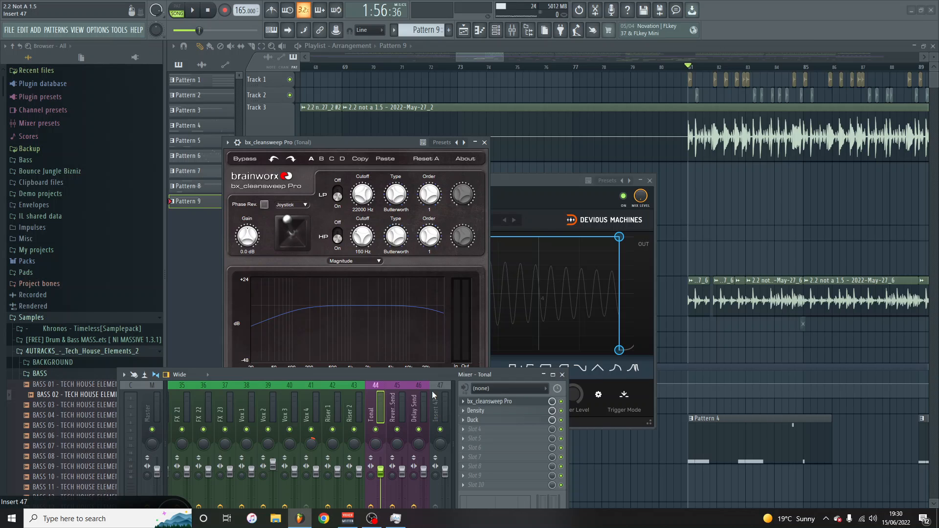
pyautogui.moveTo(430, 378); pyautogui.dragTo(453, 242)
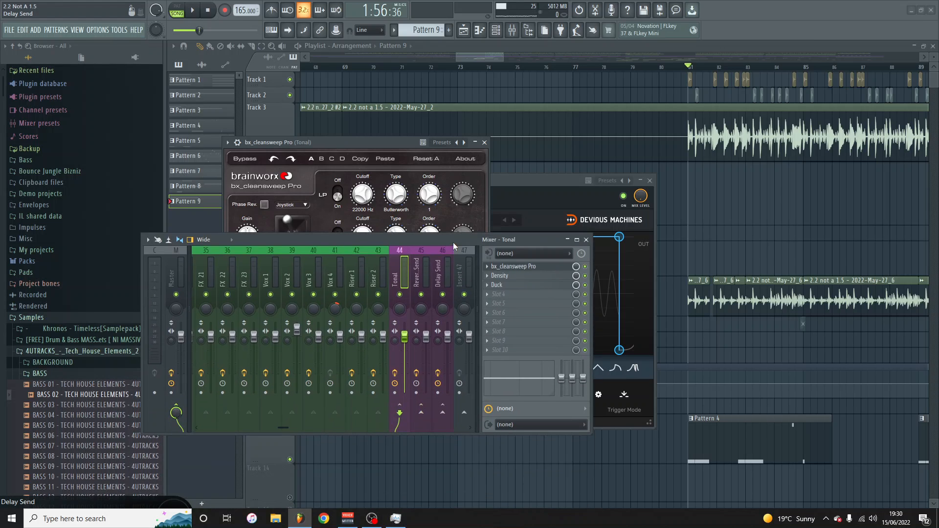
# Check Density on the Tonal track, close bx_cleansweep Pro, and view the Tonal track's Duck curve during playback.
pyautogui.click(508, 276)
pyautogui.moveTo(372, 243); pyautogui.dragTo(347, 354)
pyautogui.click(378, 130)
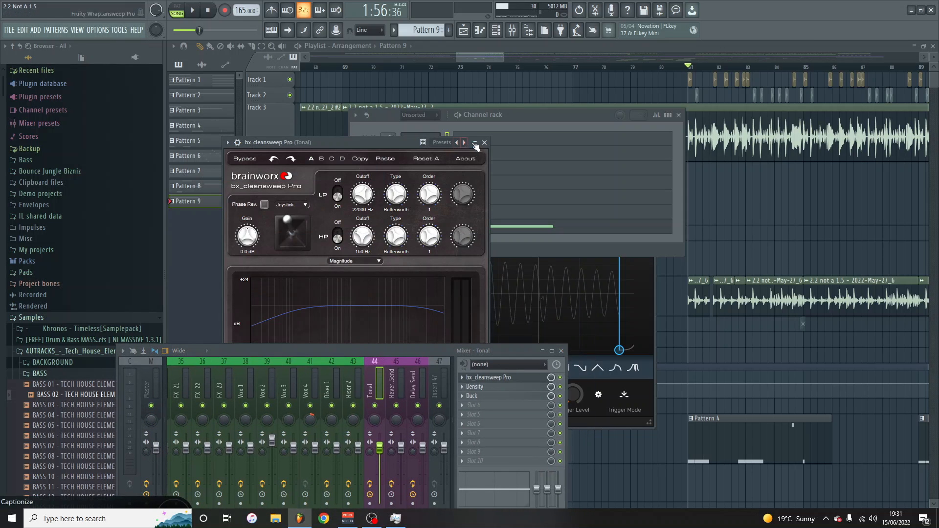
pyautogui.click(484, 142)
pyautogui.click(472, 396)
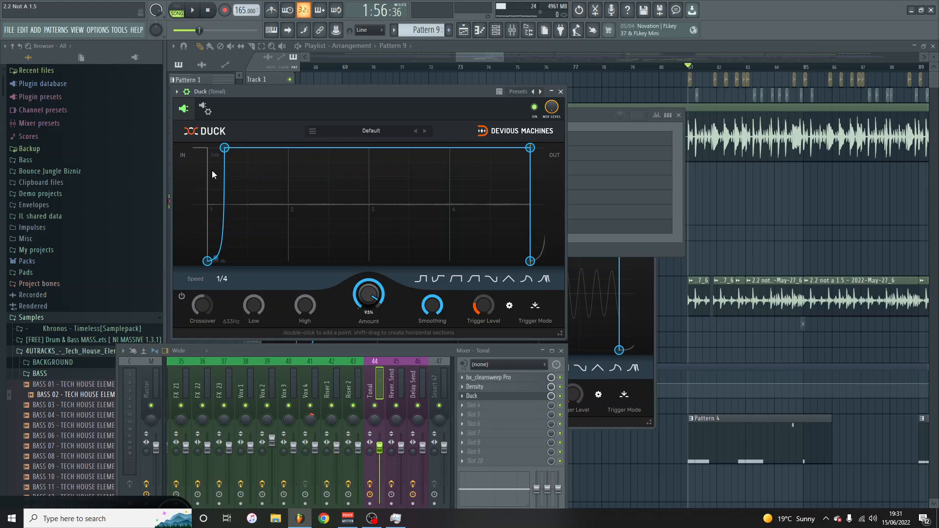
pyautogui.press('space')
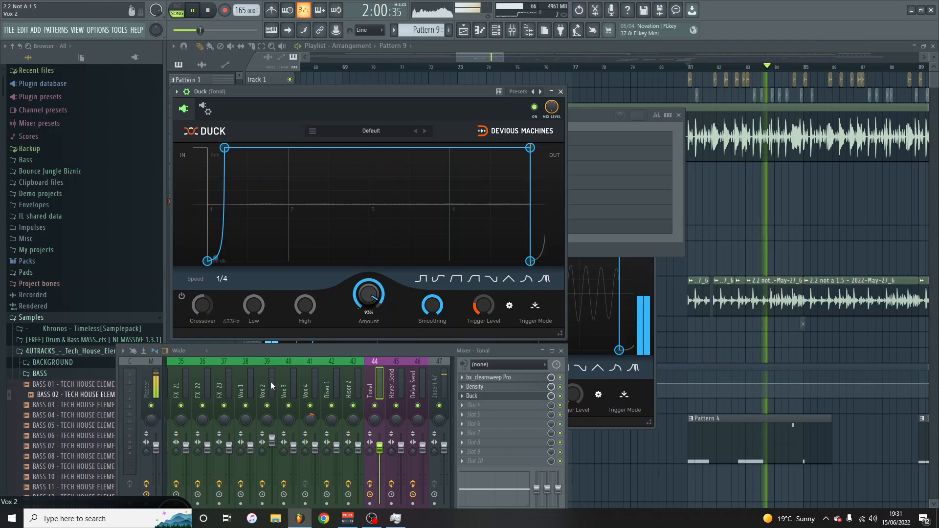
# Check the signal on inserts 47 and 48 during playback and return to the Tonal track's Duck plugin.
pyautogui.moveTo(362, 350); pyautogui.dragTo(390, 252)
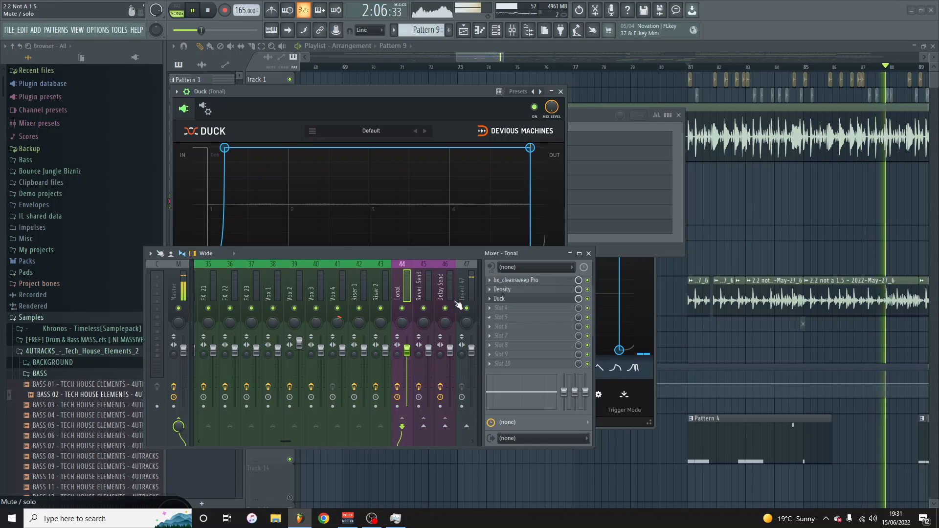
pyautogui.scroll(-6, 473, 285)
pyautogui.click(387, 264)
pyautogui.click(402, 273)
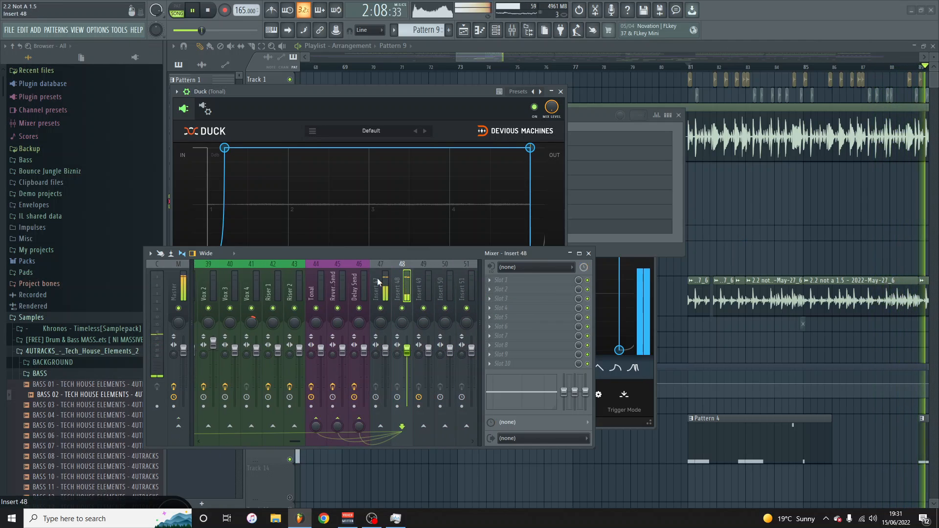
pyautogui.click(320, 284)
pyautogui.click(543, 299)
pyautogui.click(544, 299)
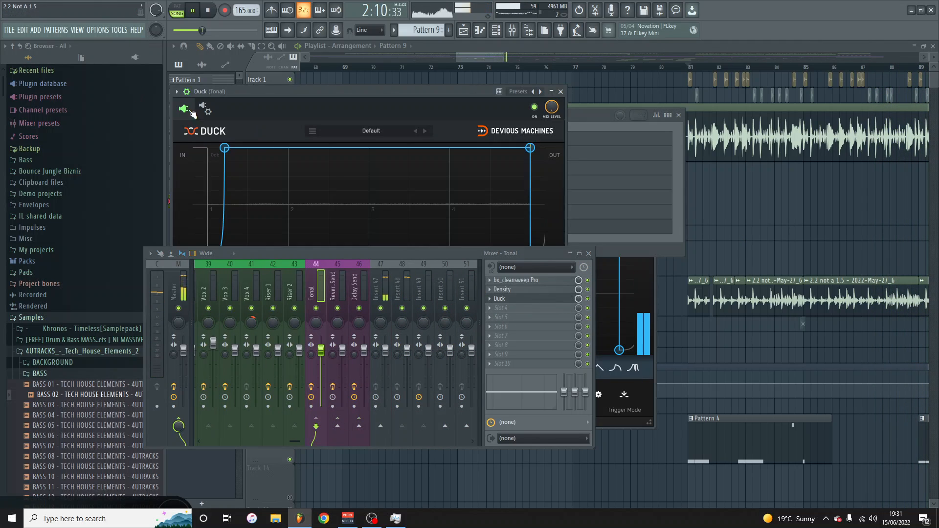
# Inspect the sidechain input in the Tonal Duck plugin's processing settings, choose Insert 48 as source, and return to the curve.
pyautogui.click(189, 92)
pyautogui.click(187, 92)
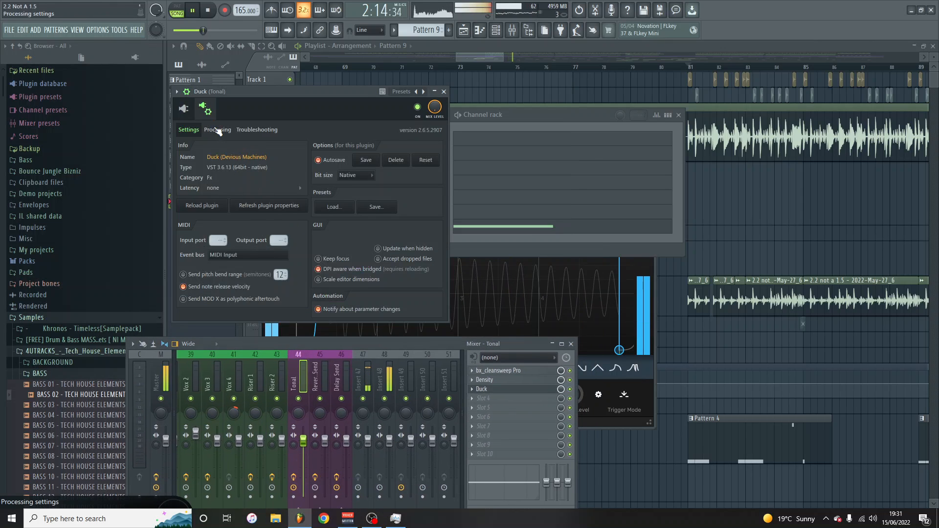
pyautogui.click(218, 130)
pyautogui.click(202, 245)
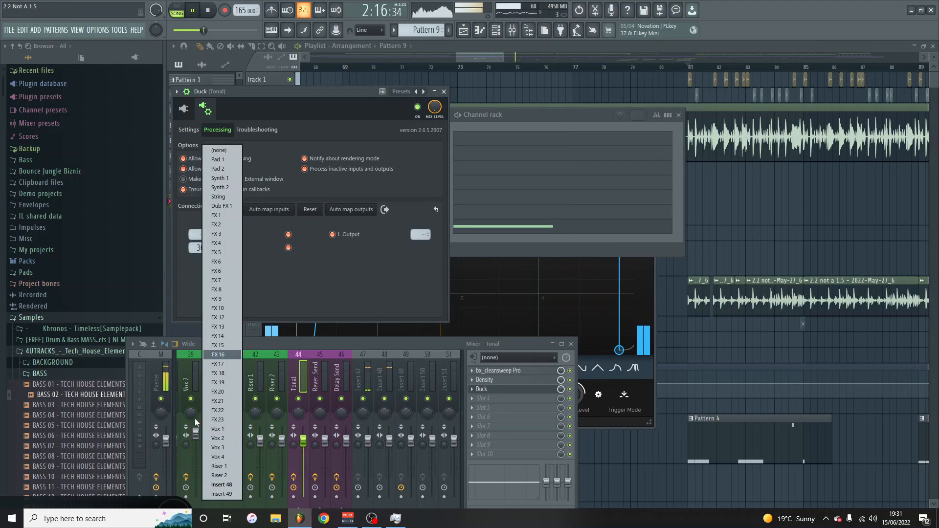
pyautogui.click(219, 485)
pyautogui.click(183, 108)
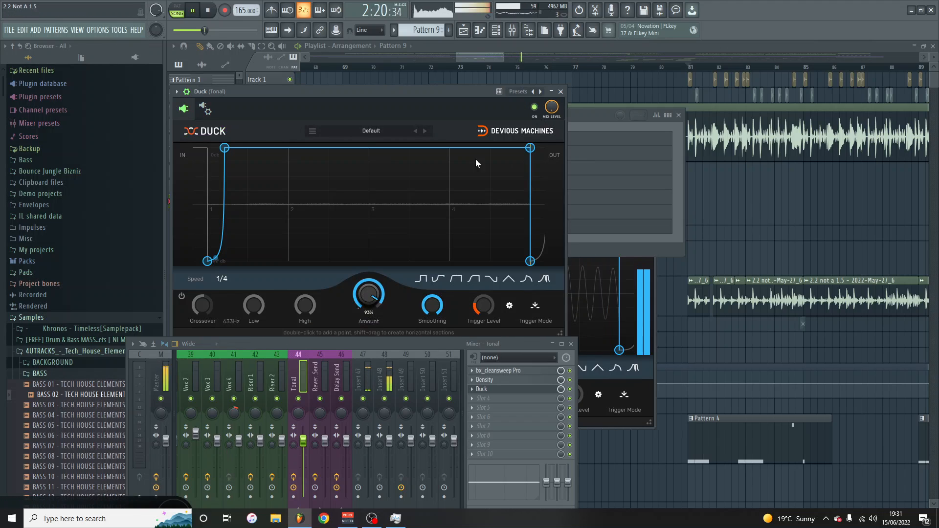
# Close the Tonal track's Duck plugin, clear the mixer and remaining windows off the playlist, and pause playback.
pyautogui.moveTo(328, 345); pyautogui.dragTo(341, 249)
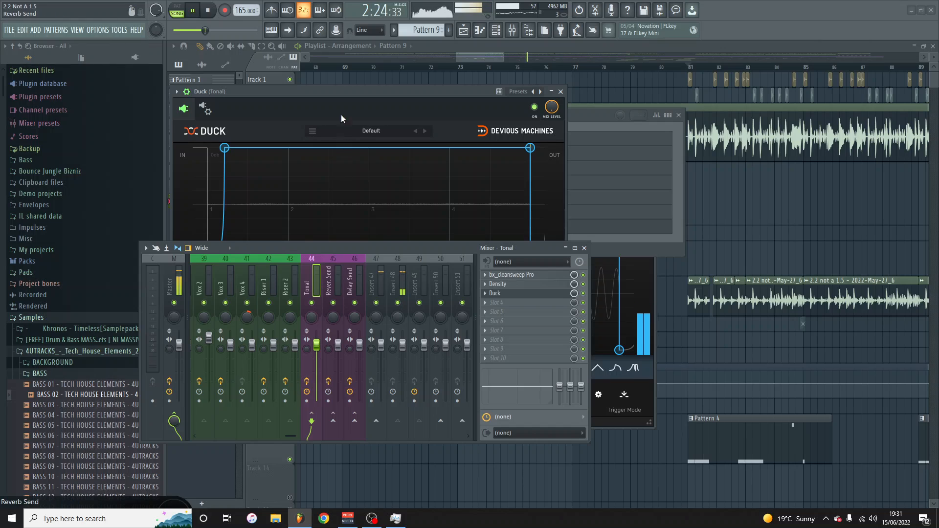
pyautogui.click(560, 91)
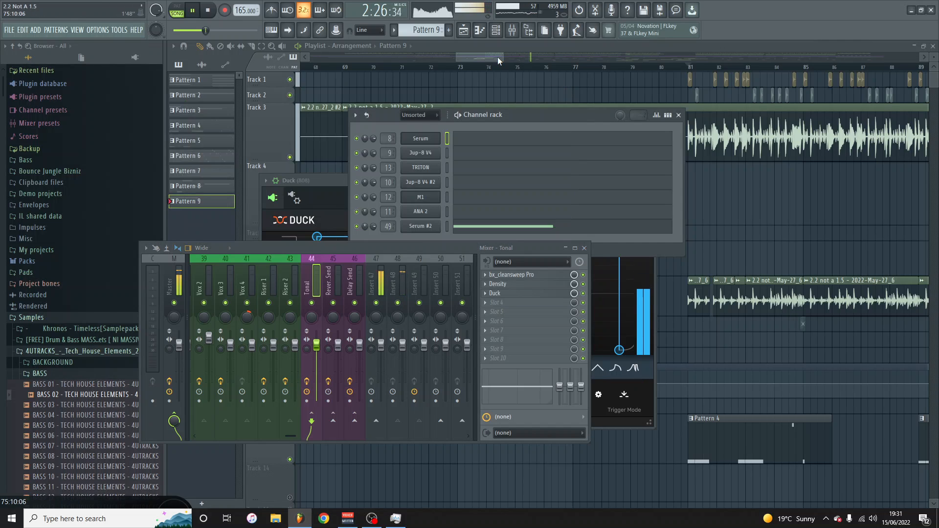
pyautogui.click(583, 248)
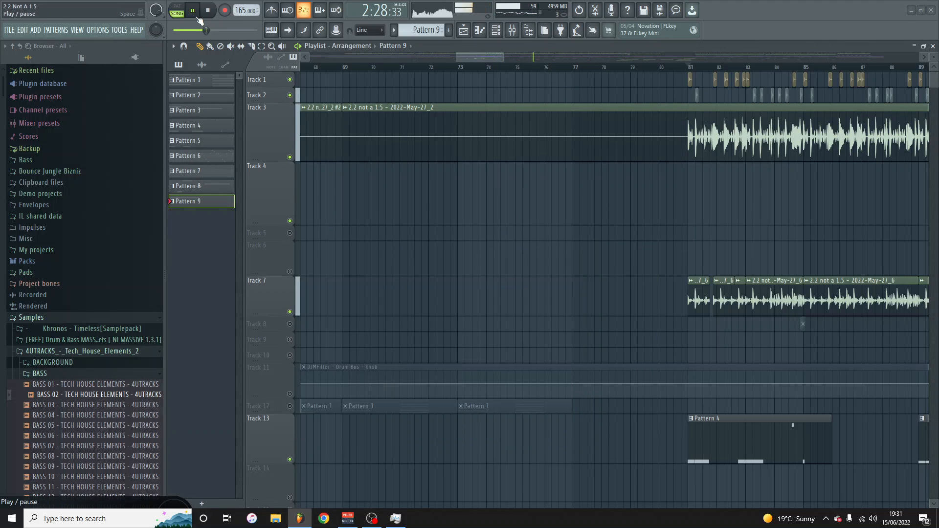
pyautogui.press('space')
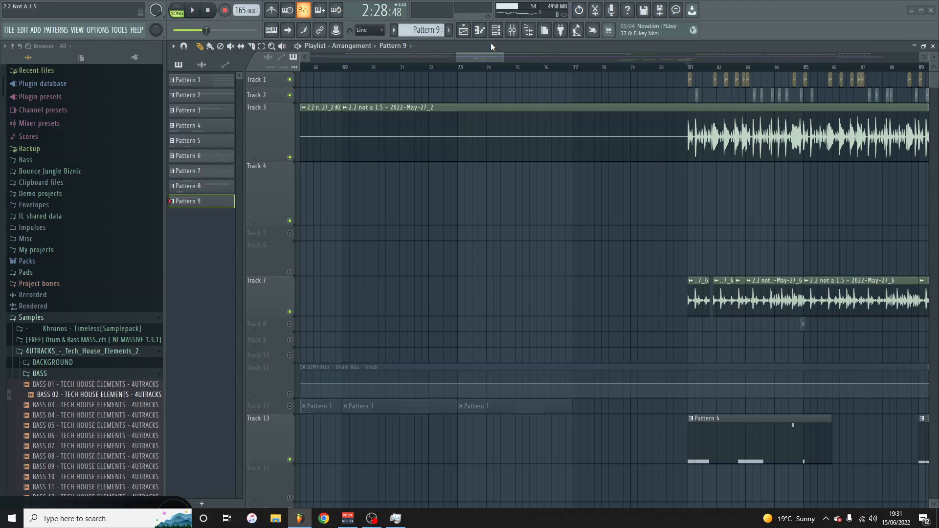
# Unmute all playlist tracks so the full arrangement is active, and save the project.
pyautogui.moveTo(500, 55); pyautogui.dragTo(922, 56)
pyautogui.scroll(-5, 733, 210)
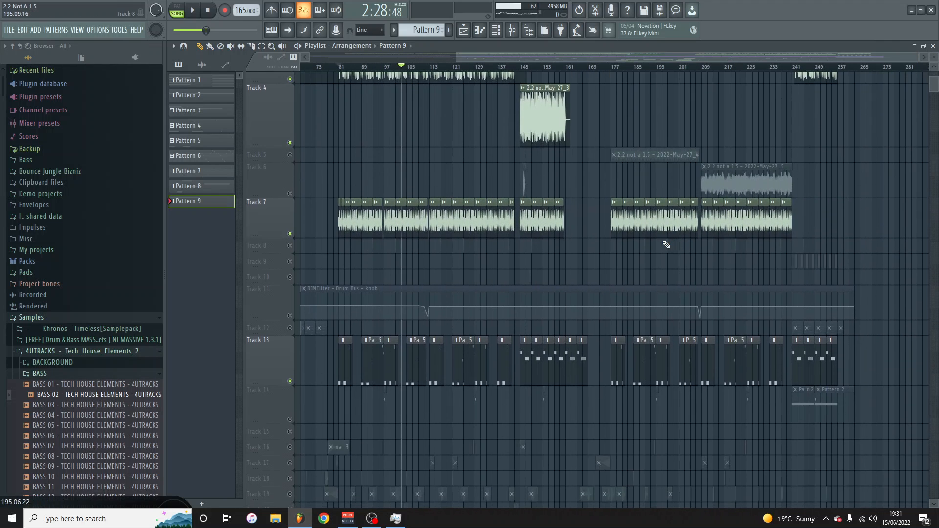
pyautogui.scroll(-3, 655, 245)
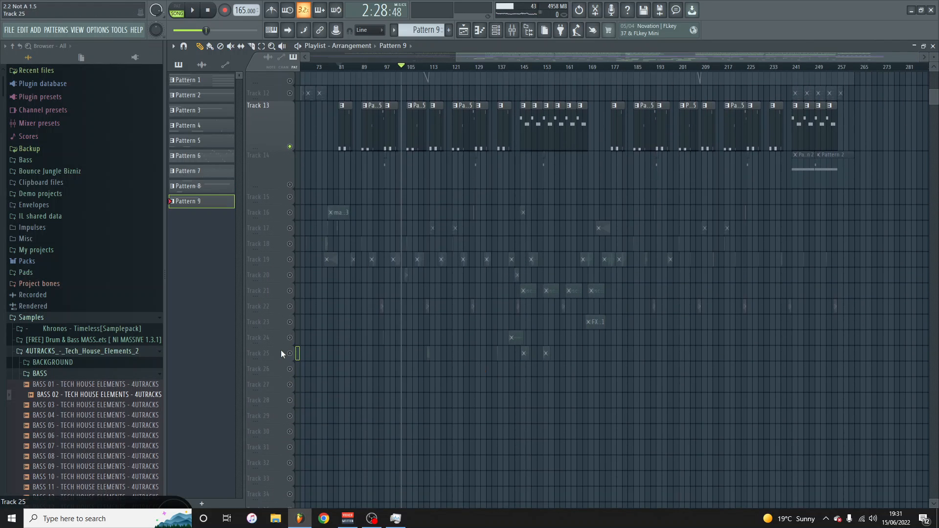
pyautogui.rightClick(289, 353)
pyautogui.rightClick(290, 353)
pyautogui.scroll(7, 593, 331)
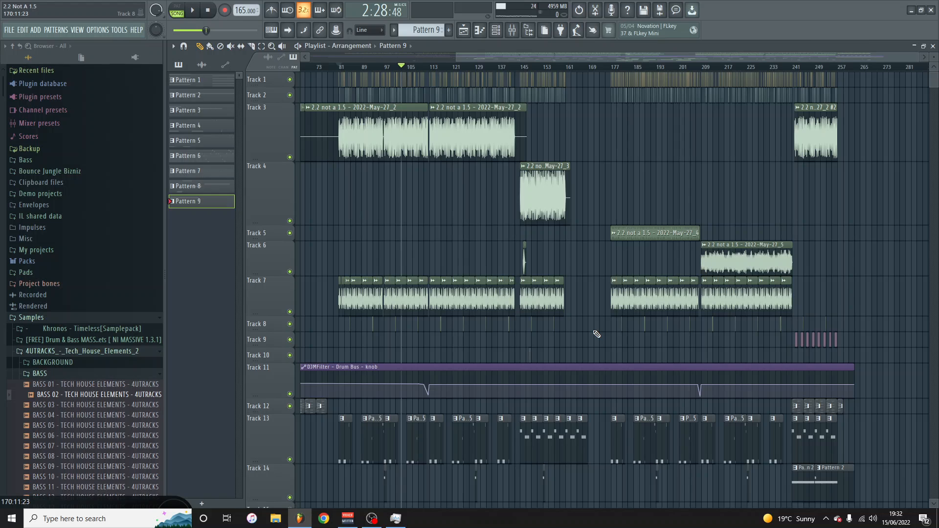
pyautogui.hotkey('ctrl', 's')
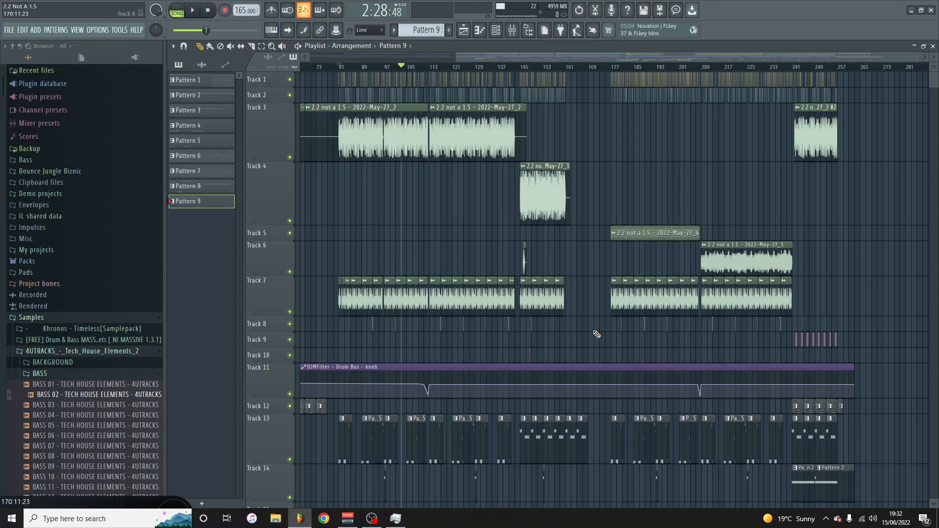